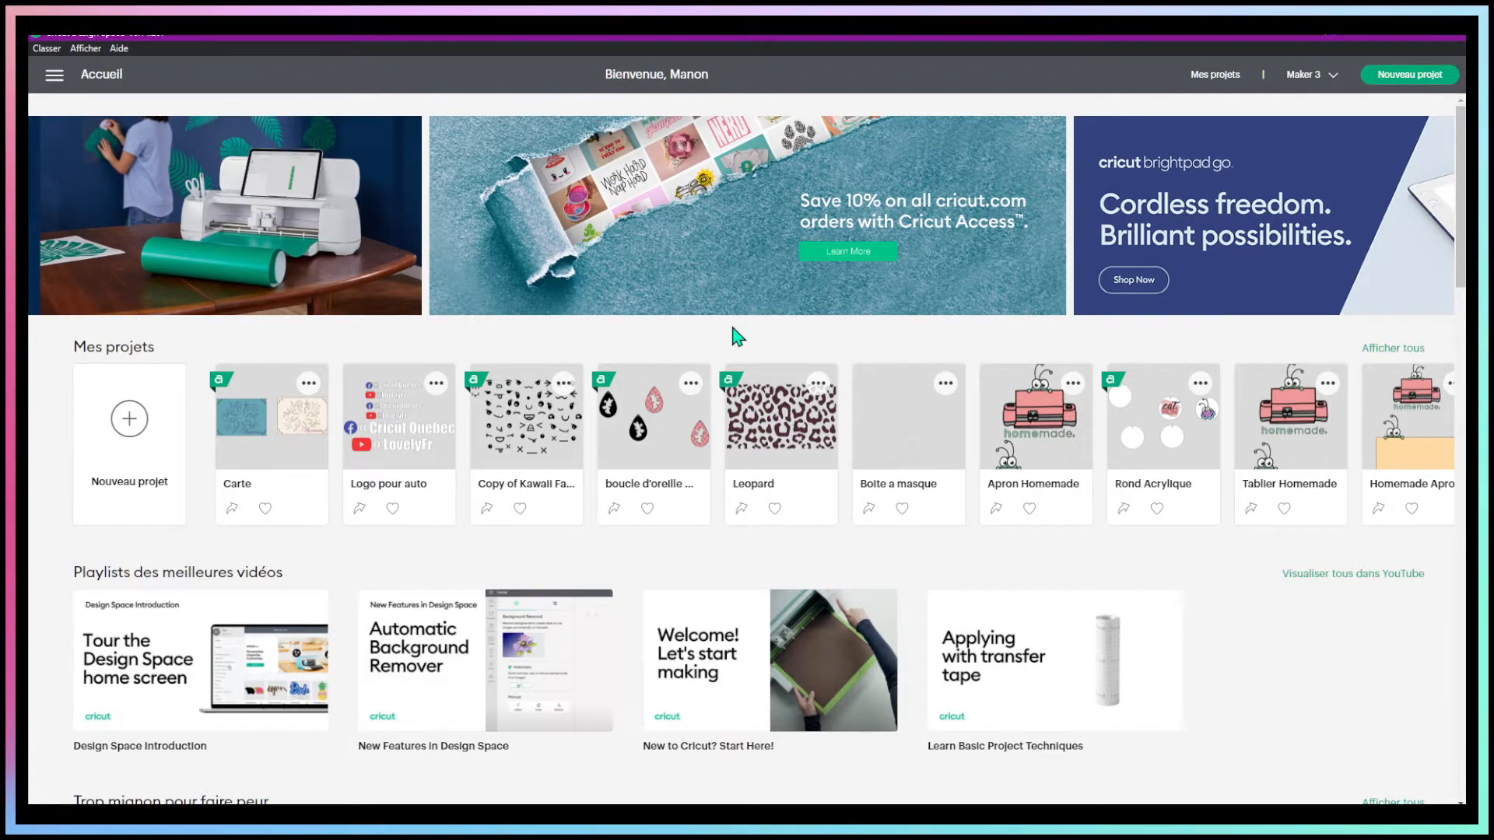
# Set the machine to Cricut Joy and start a new blank project.
pyautogui.click(1308, 78)
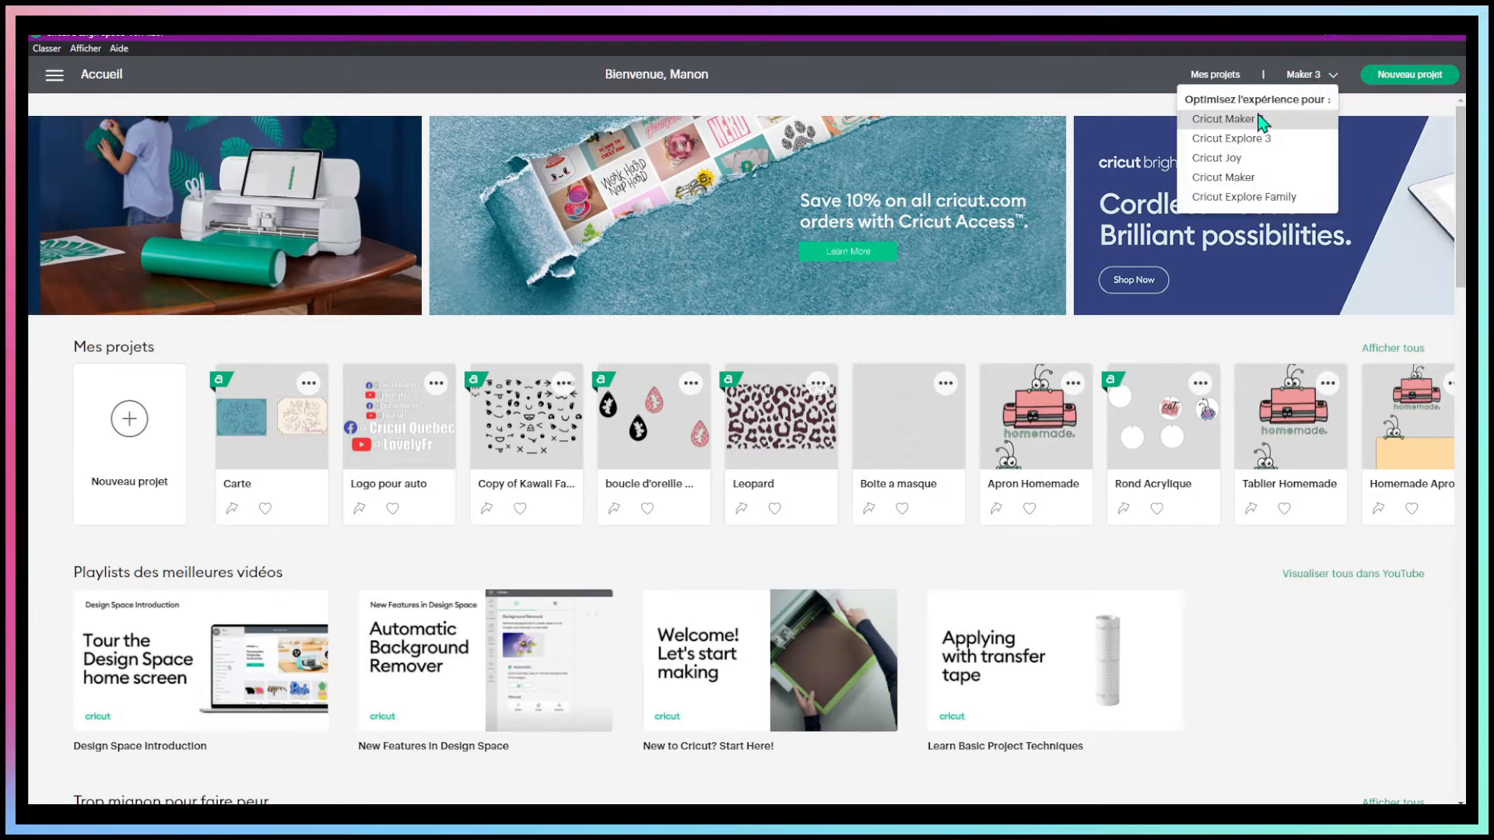
pyautogui.click(1226, 159)
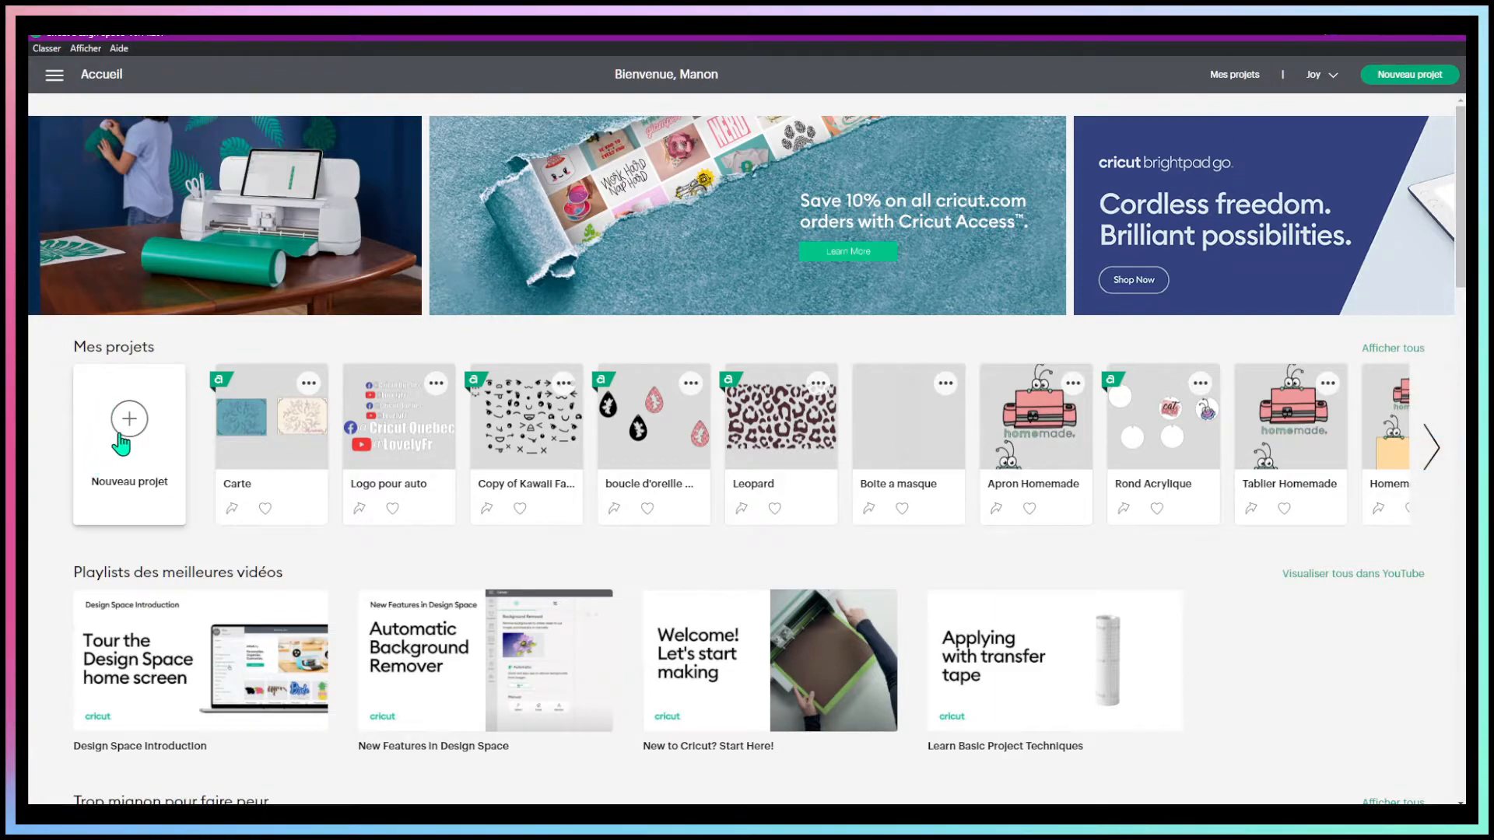
pyautogui.click(125, 435)
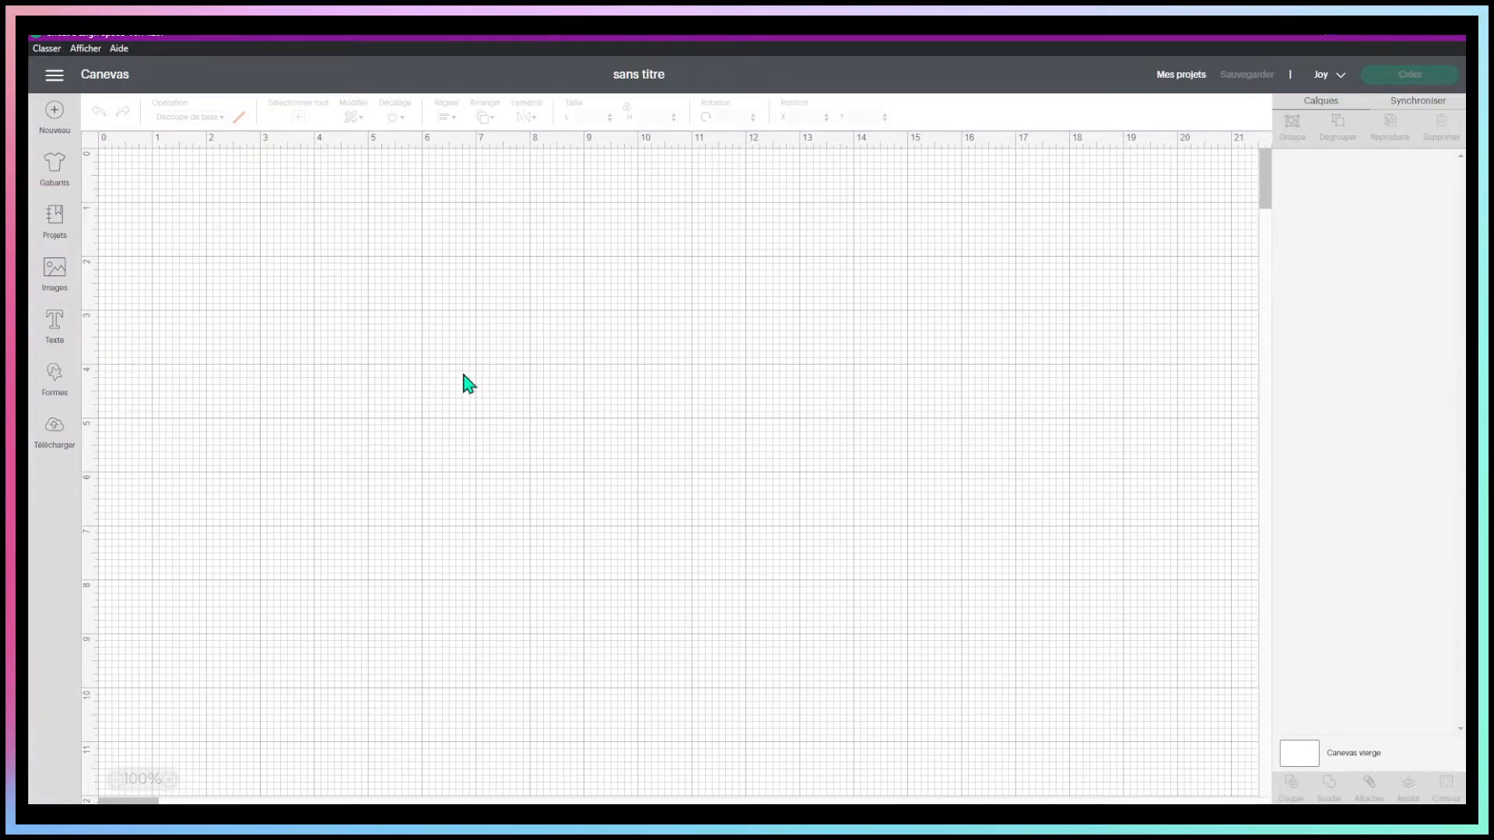
# Search the project library for "fold-and-tuck" within the Cartes category.
pyautogui.click(56, 222)
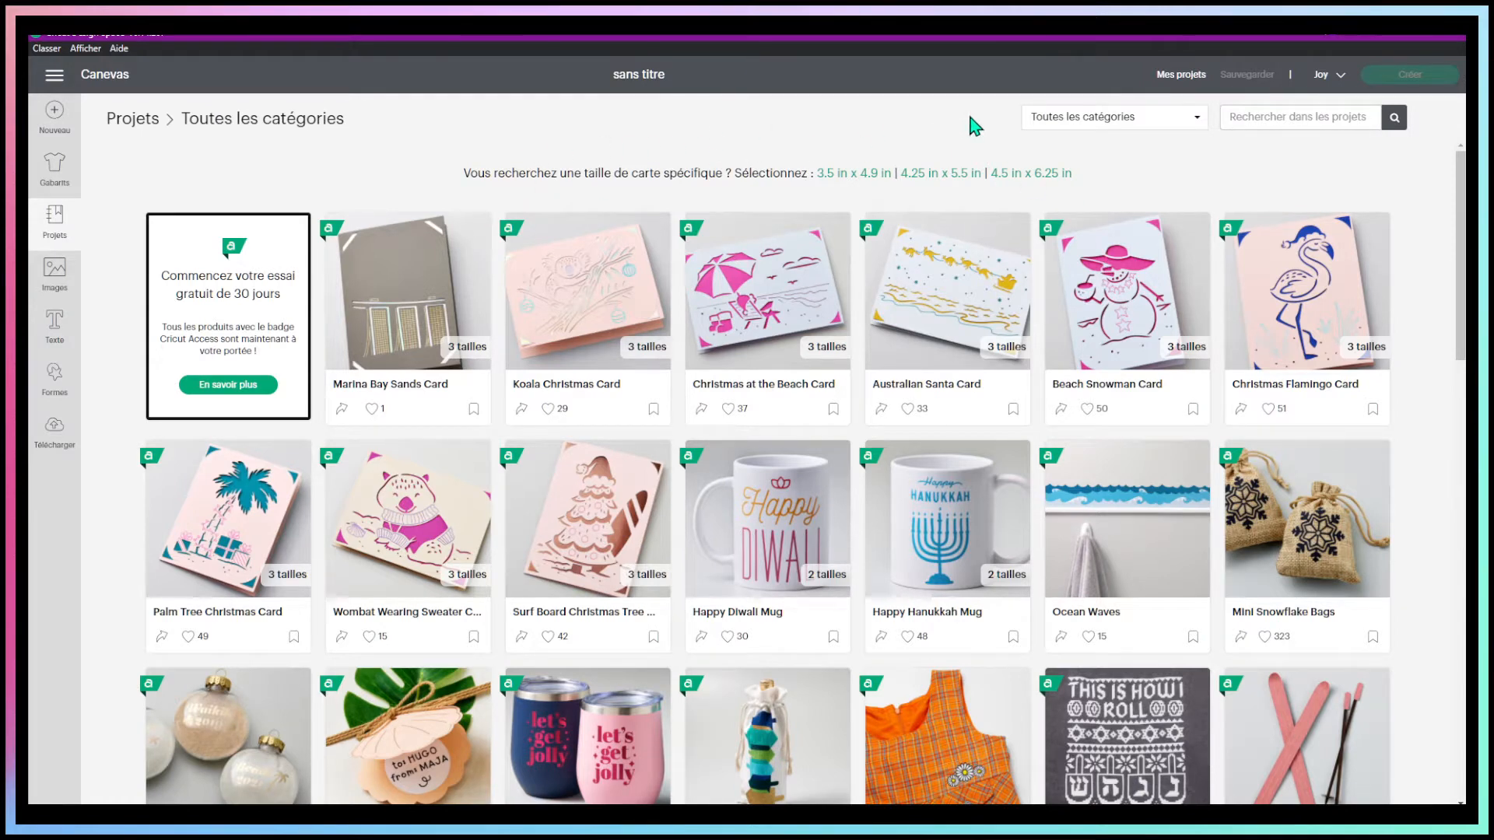
pyautogui.click(1089, 117)
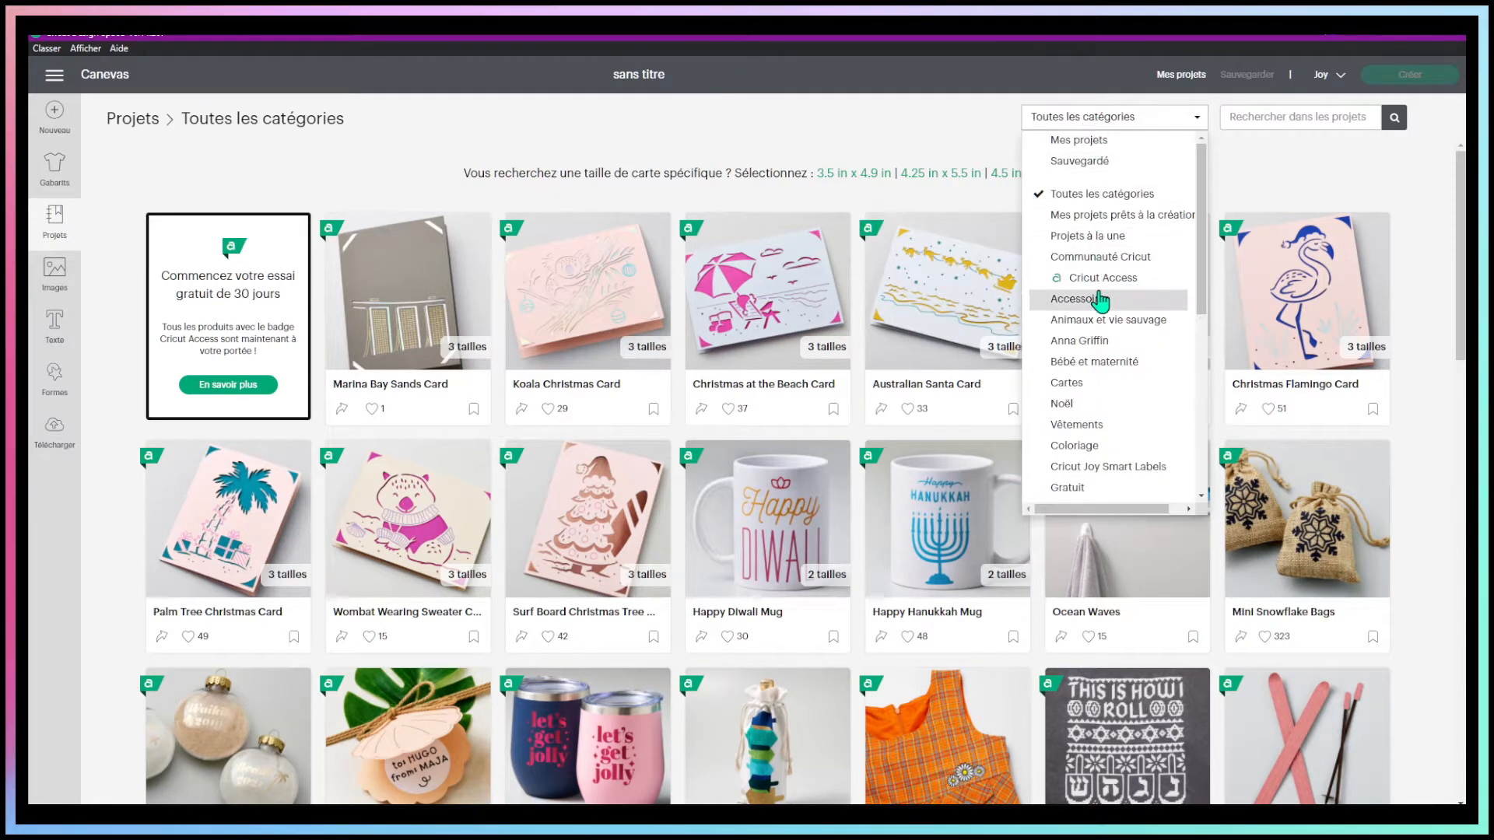
pyautogui.click(1089, 382)
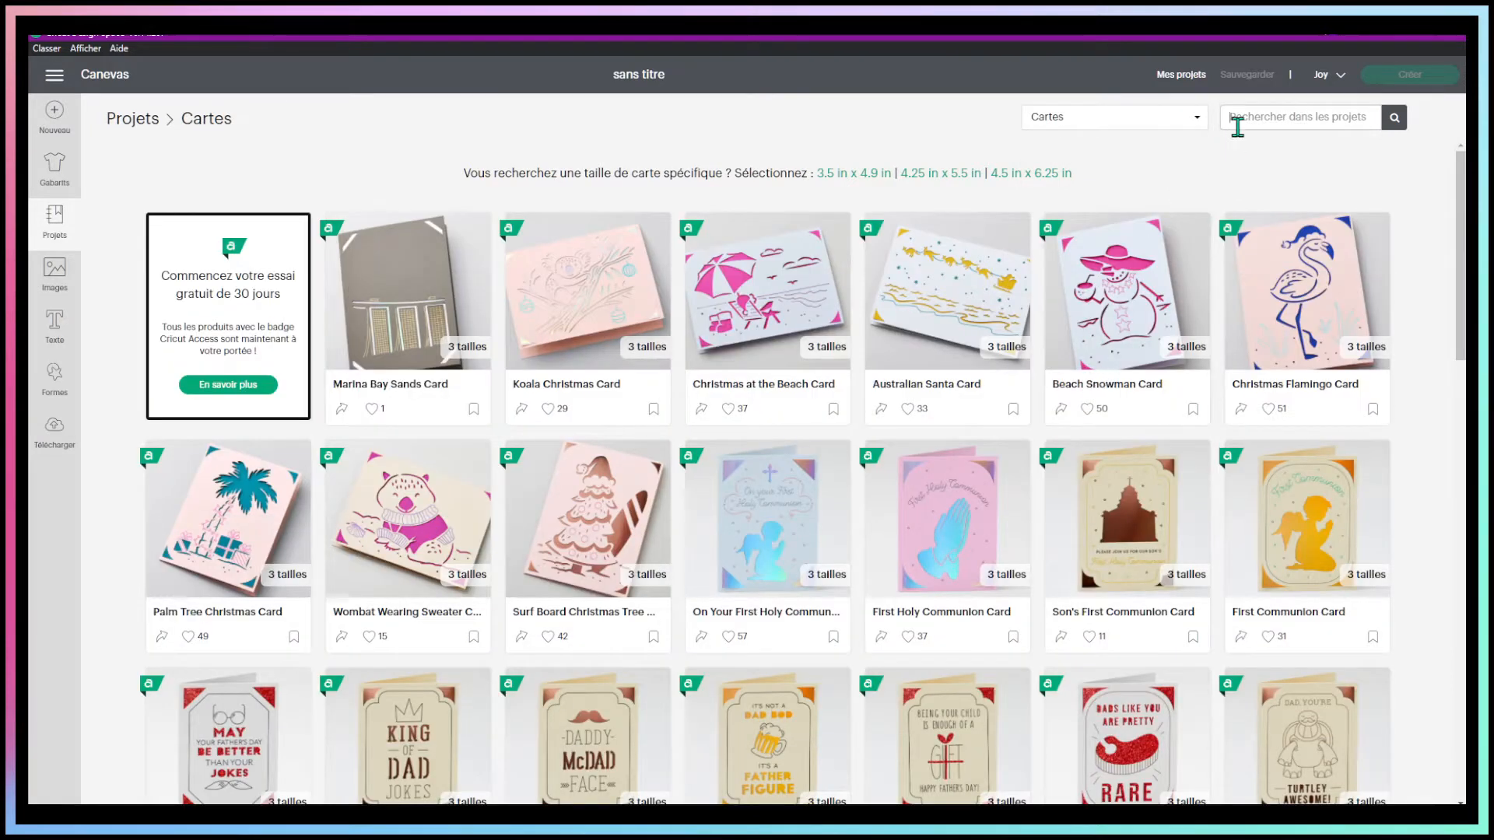
pyautogui.click(1230, 124)
pyautogui.write('fold-and-tuck')
pyautogui.press('Return')
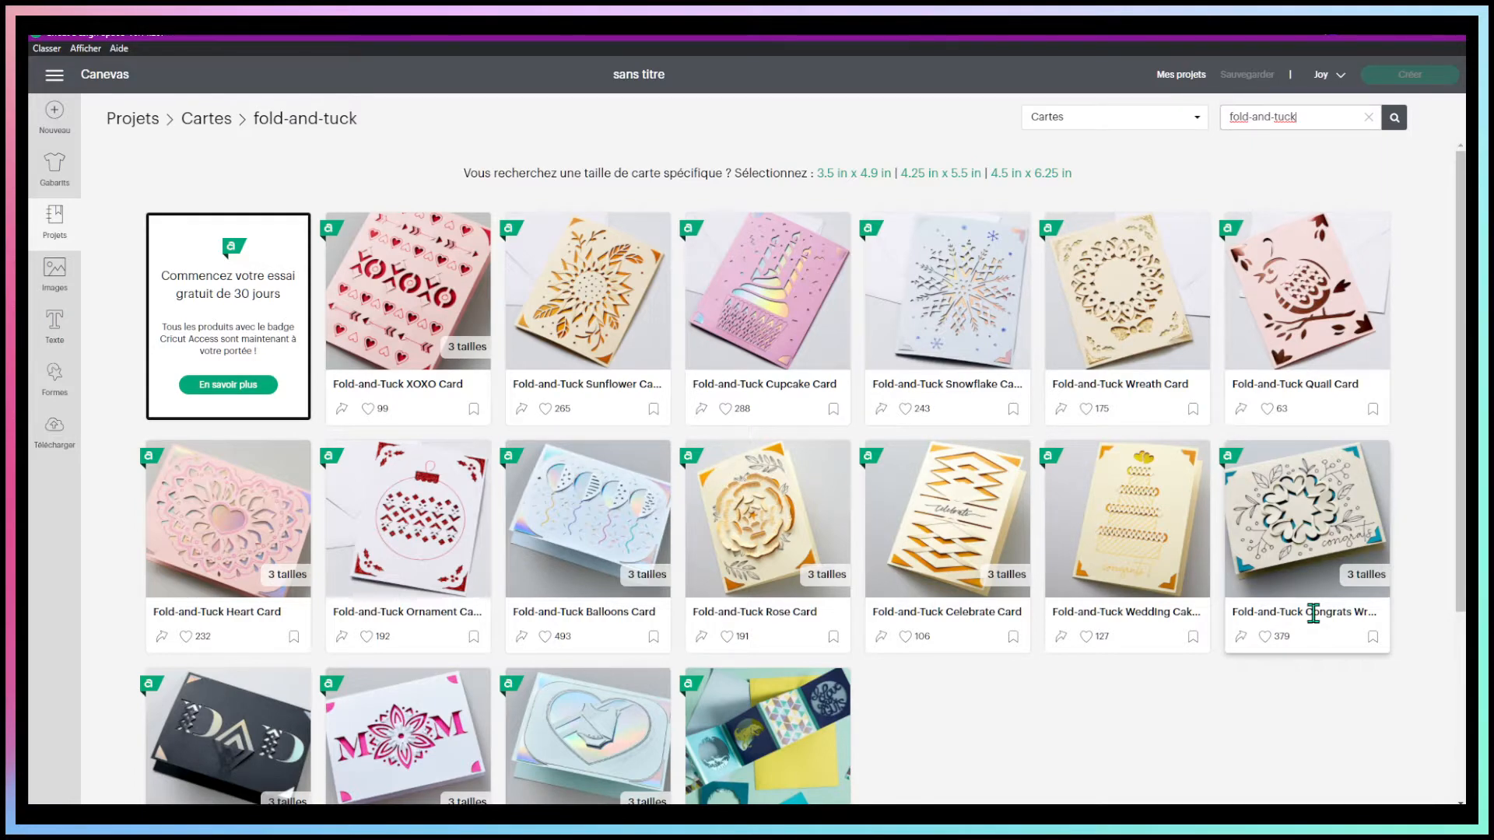
# Preview the Fold-and-Tuck Congrats Wreath Card on the mat at 4.25 in x 5.5 in, cancel the preparation and close the project details.
pyautogui.click(1323, 537)
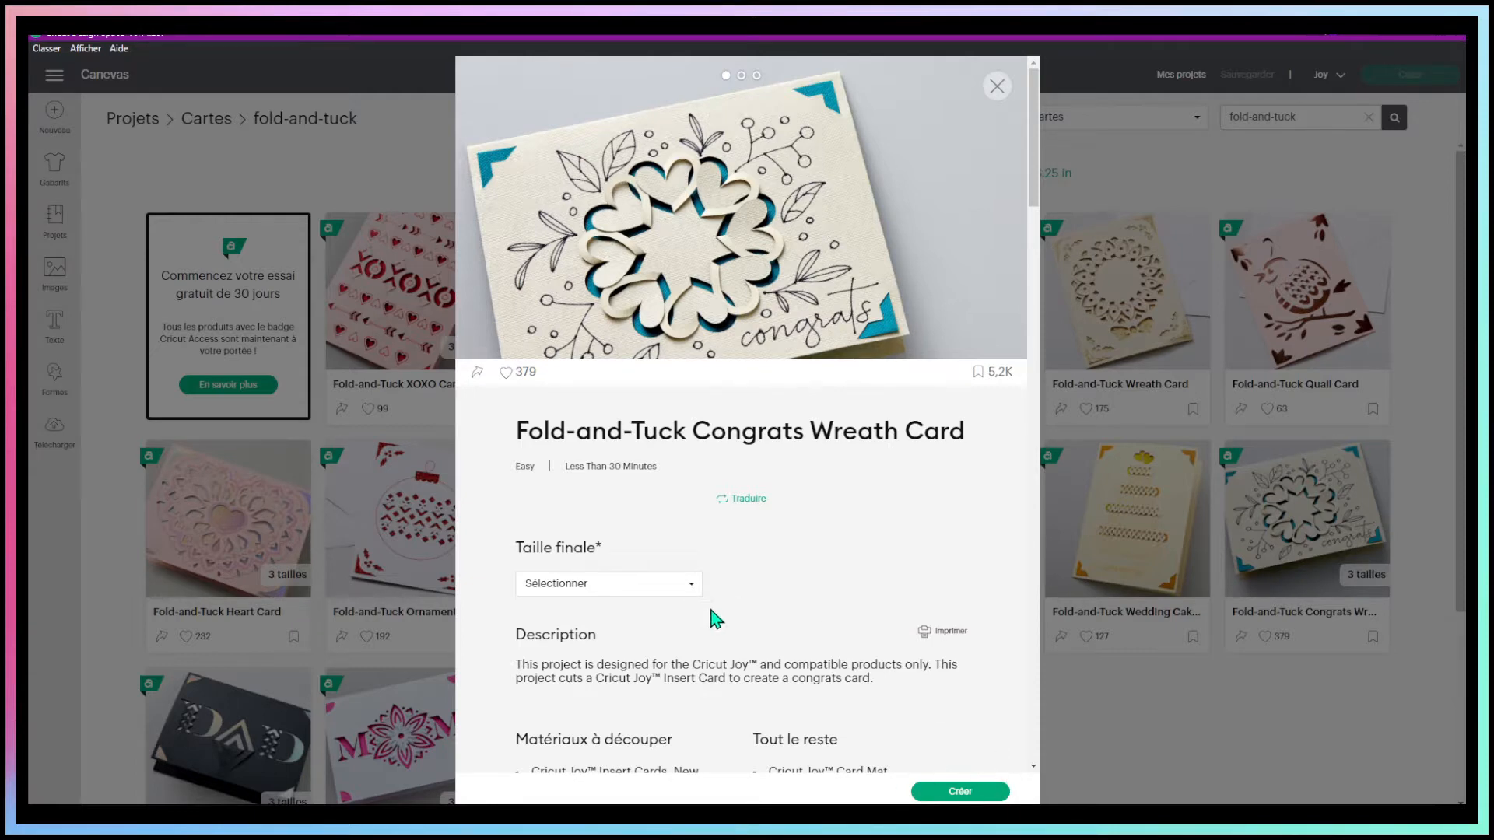
pyautogui.click(684, 584)
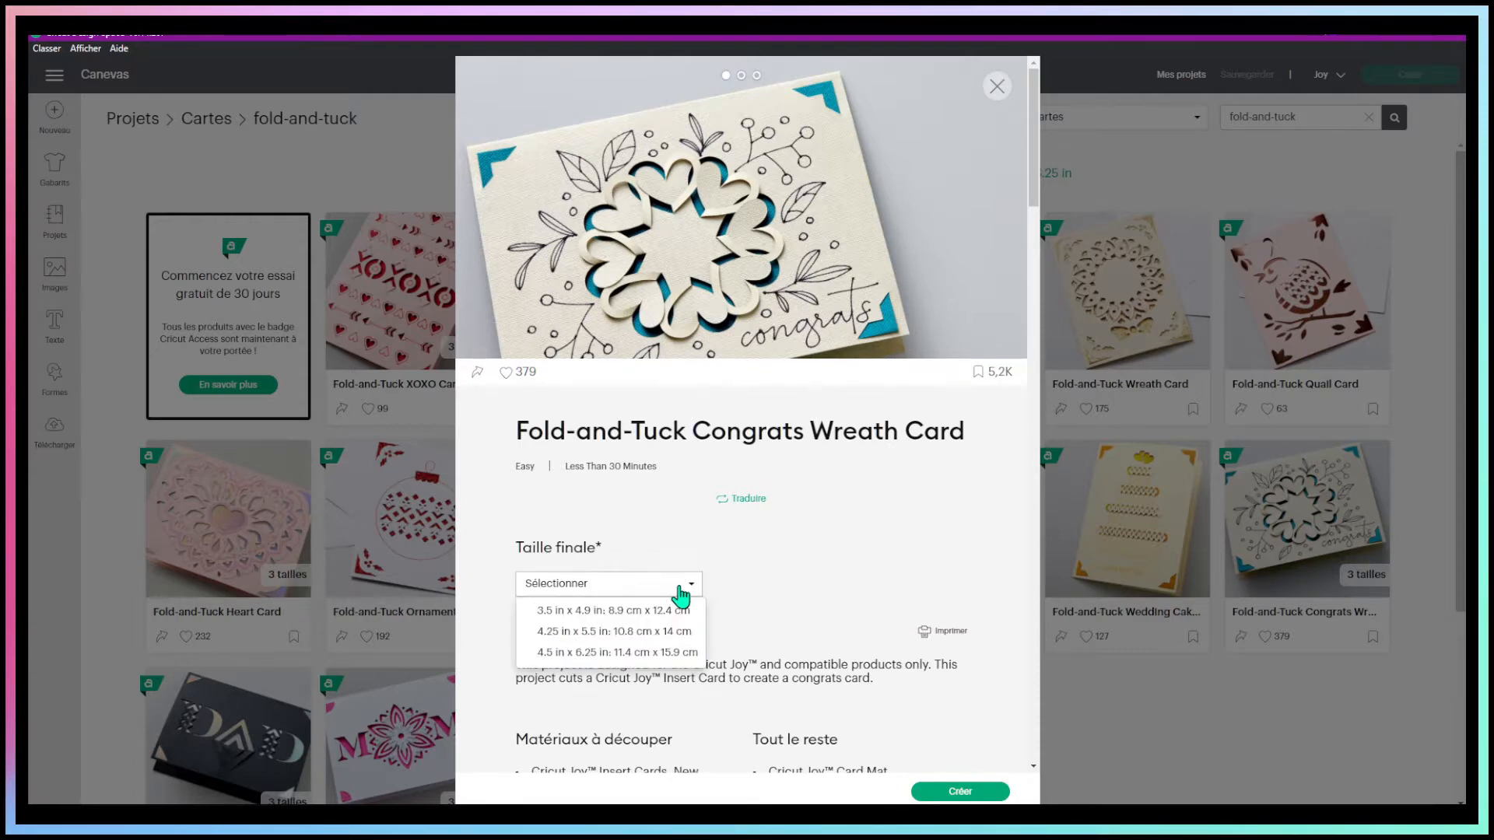
pyautogui.click(585, 637)
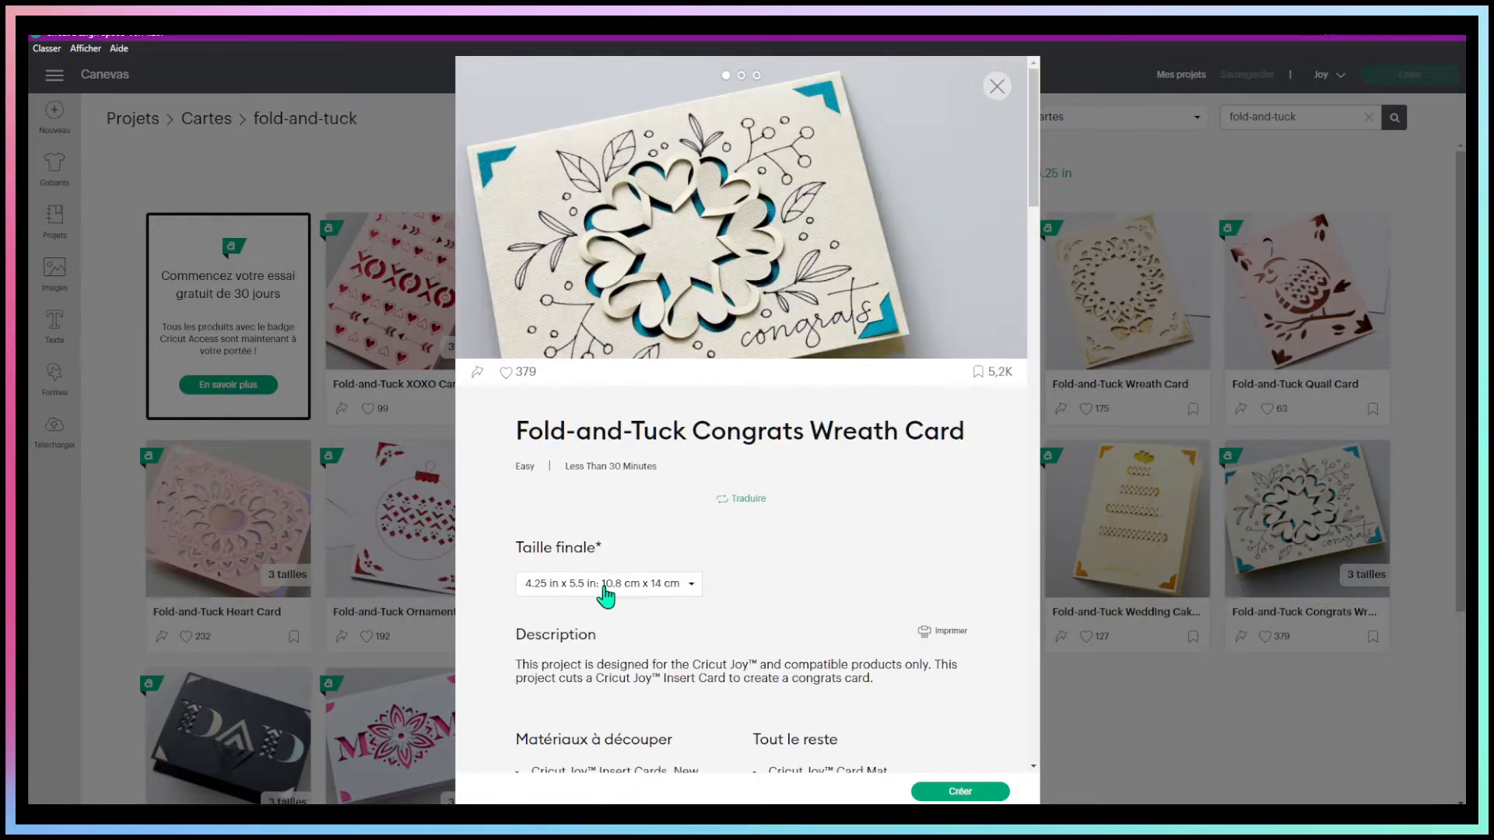
pyautogui.scroll(-4, 761, 488)
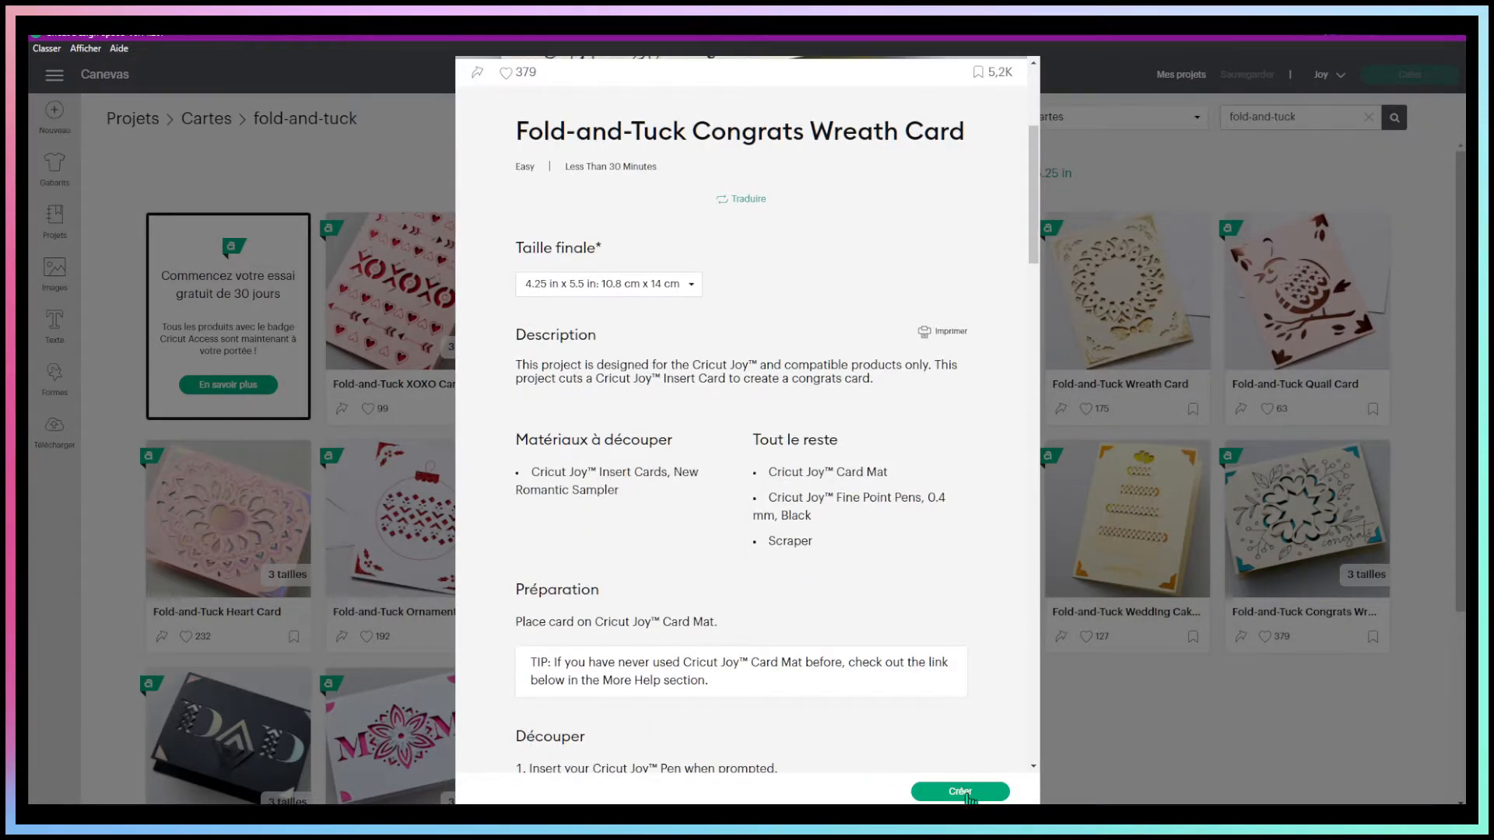
pyautogui.click(965, 792)
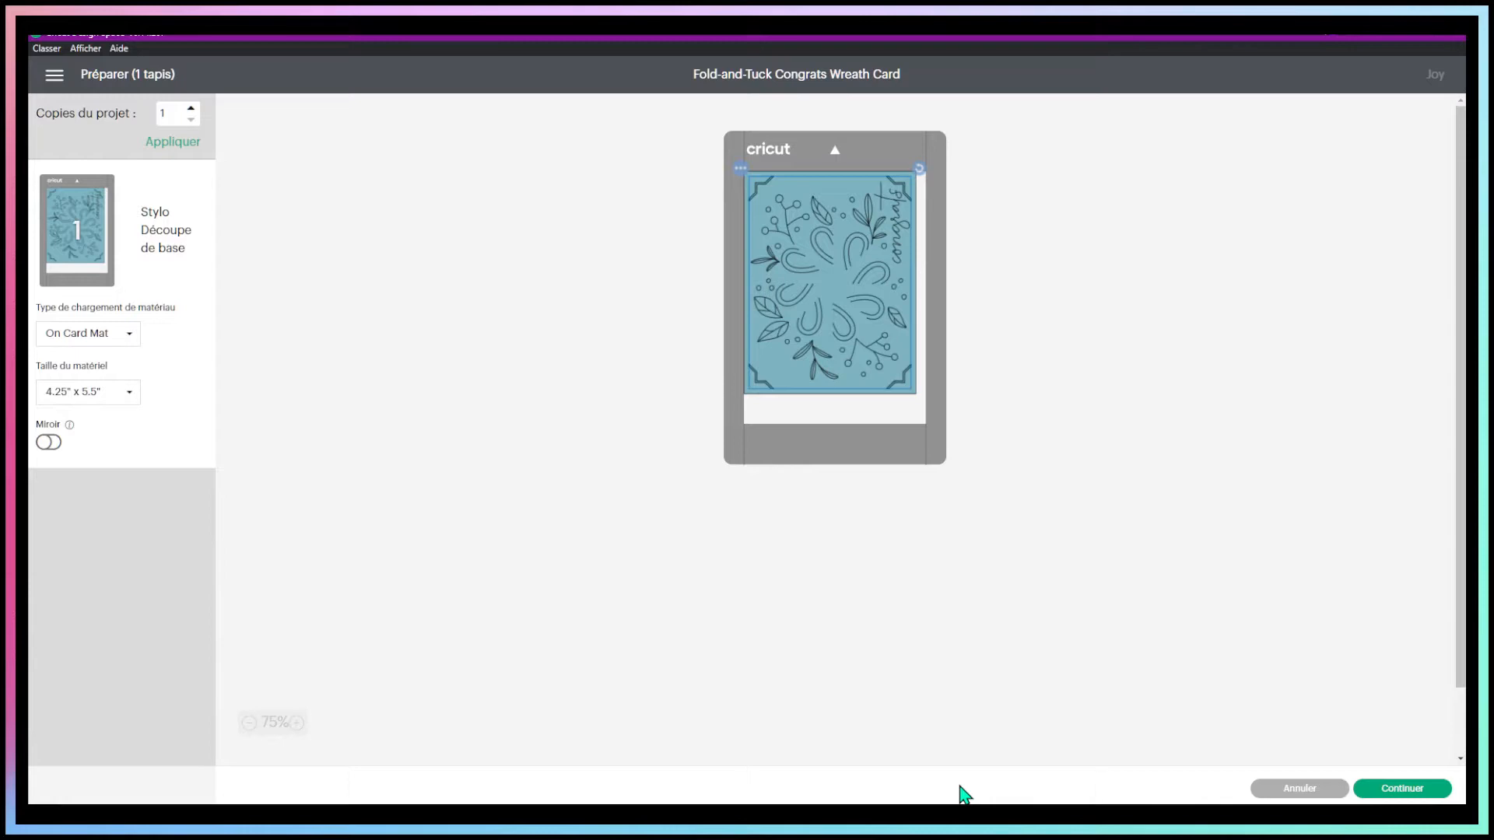
pyautogui.click(1297, 788)
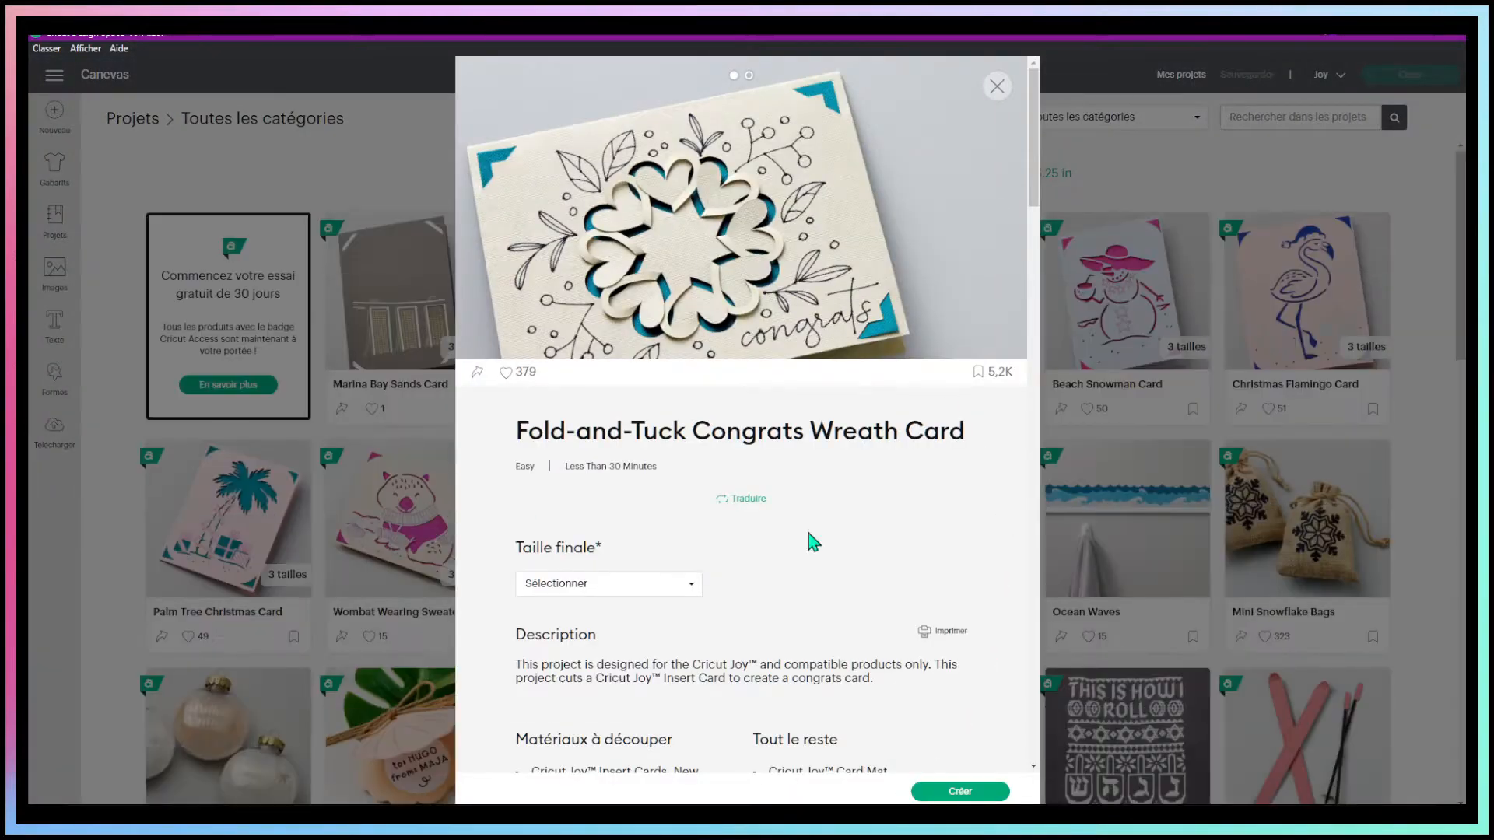
pyautogui.click(996, 88)
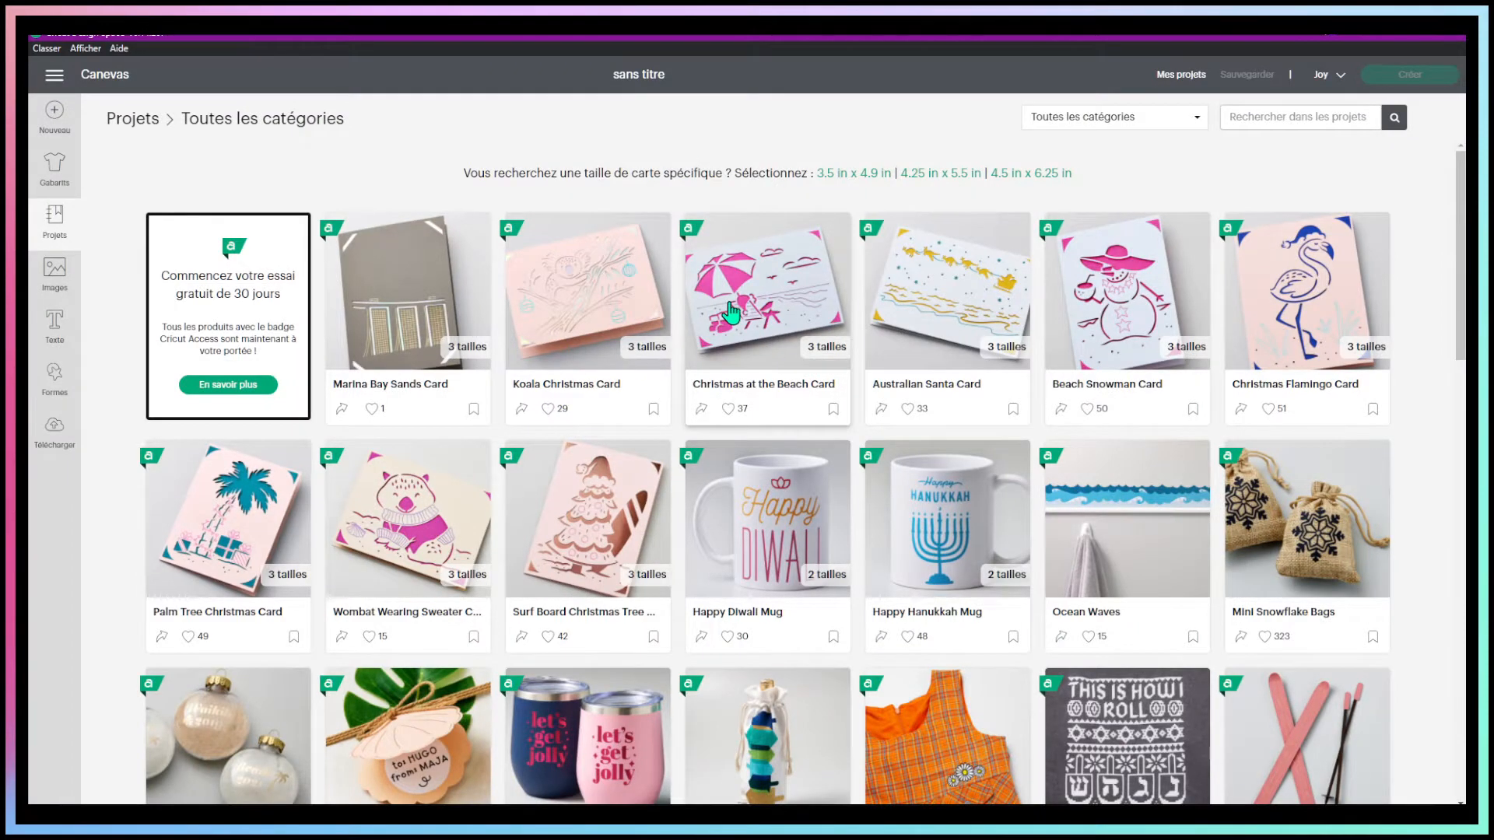
# Switch the machine to Cricut Maker 3 and return to the project library.
pyautogui.click(1324, 81)
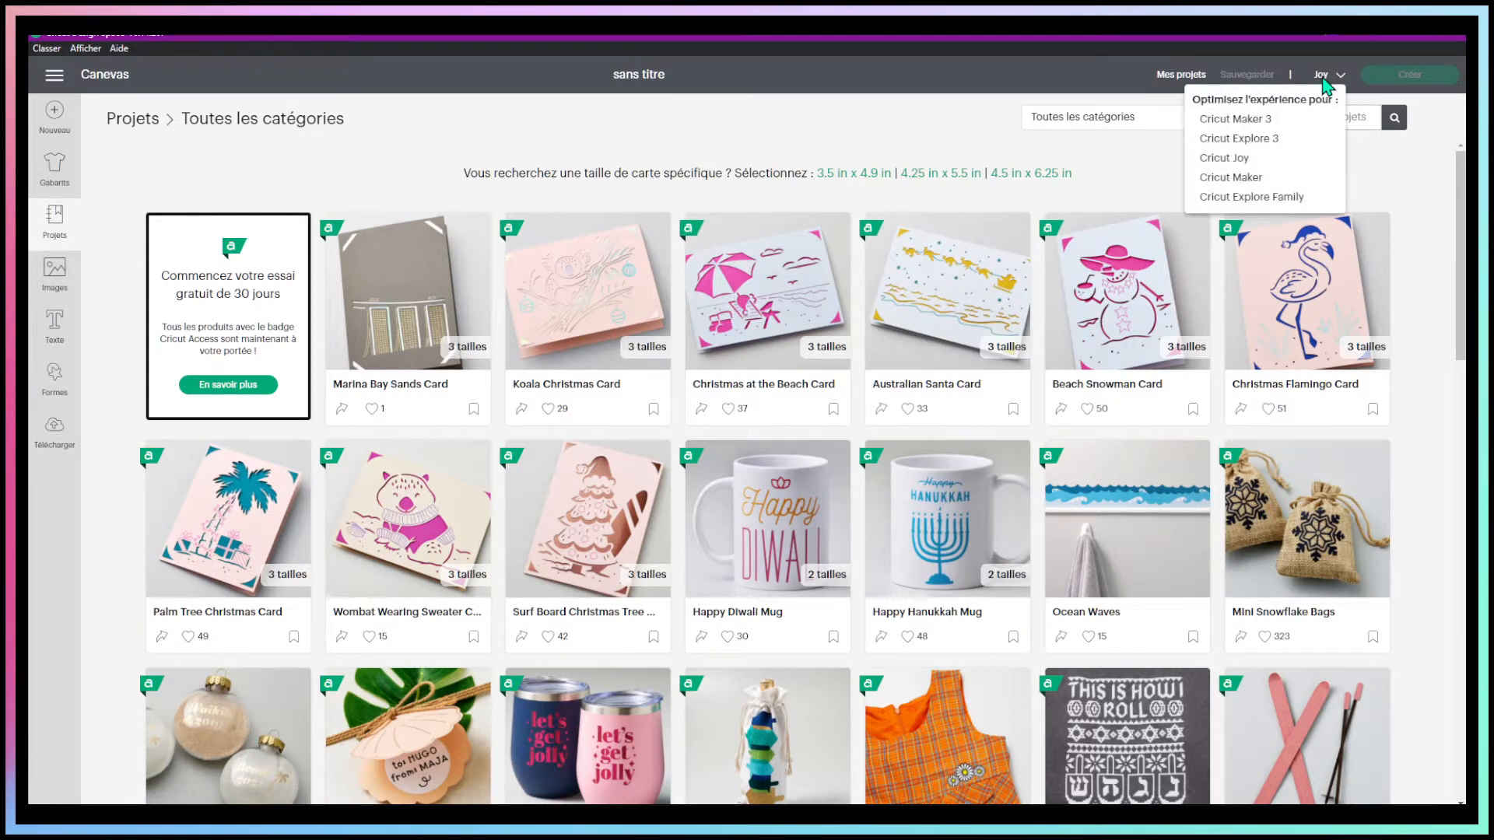
pyautogui.click(1236, 119)
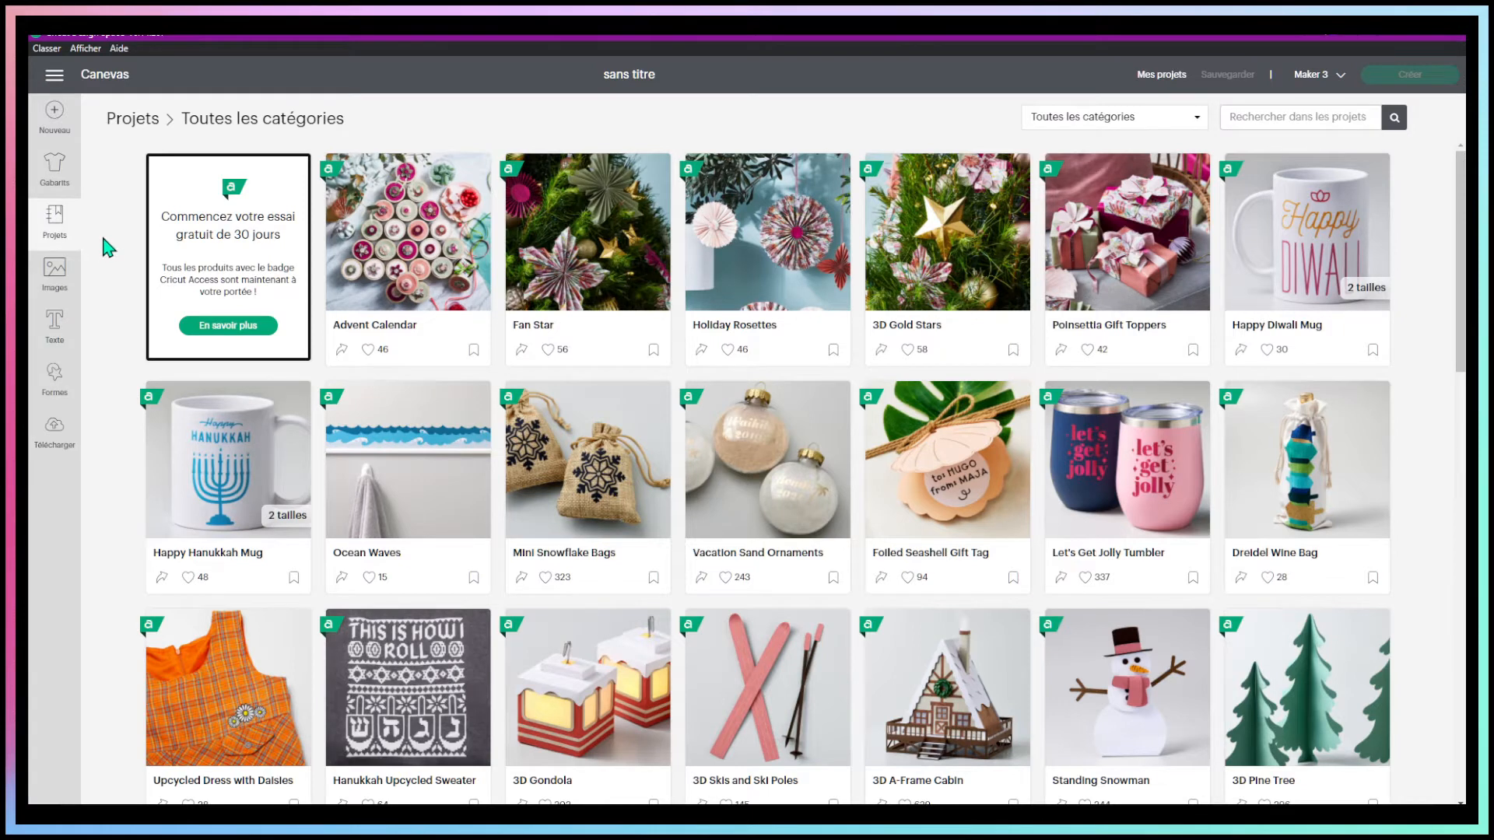
pyautogui.click(54, 279)
pyautogui.click(52, 226)
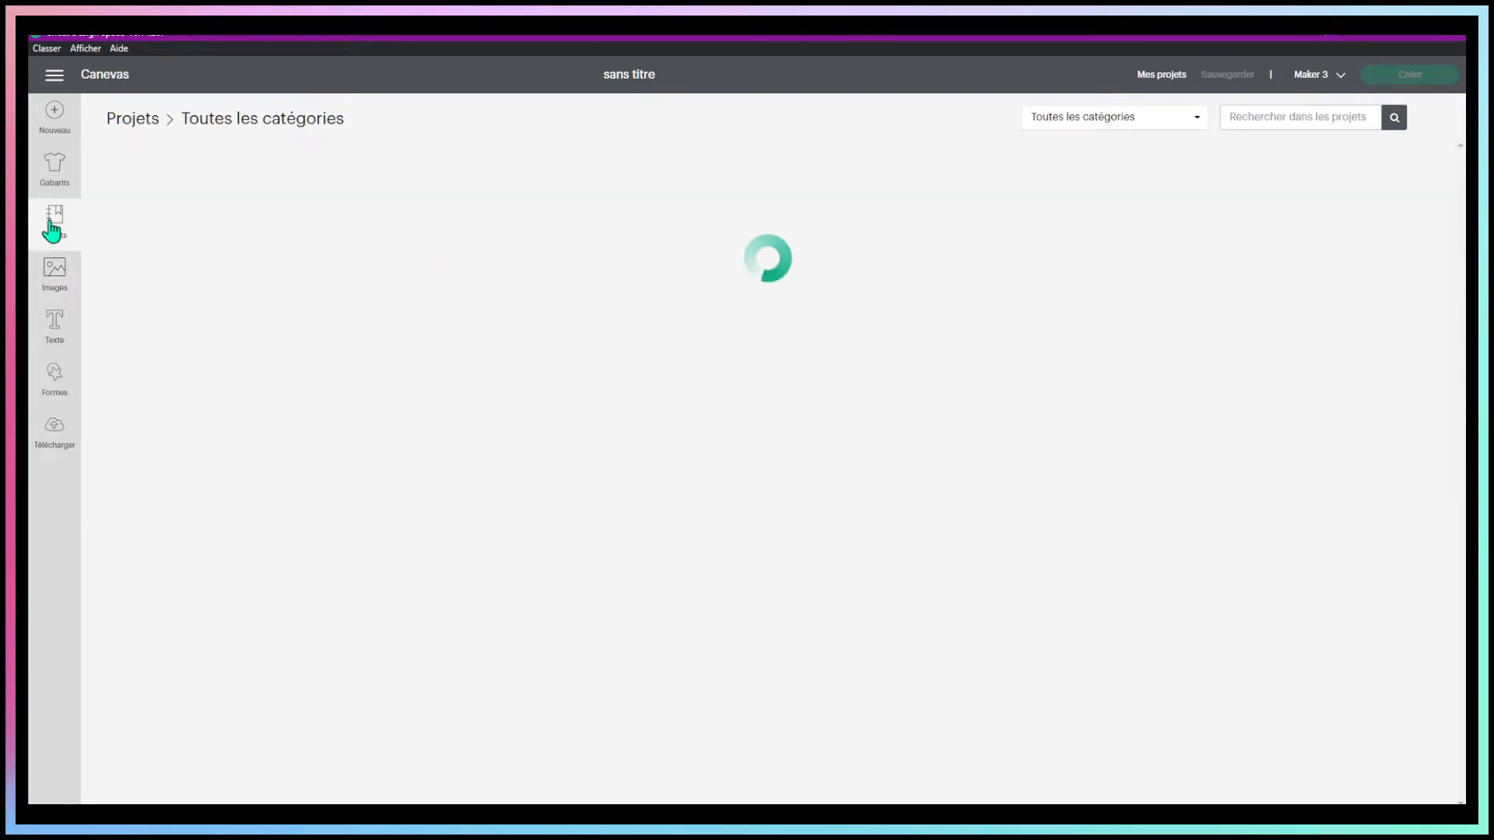
# Search the Maker 3 projects for "fold-and-tuck", filter by the Cartes category and look through the results.
pyautogui.click(1261, 116)
pyautogui.write('fold-and-tuck')
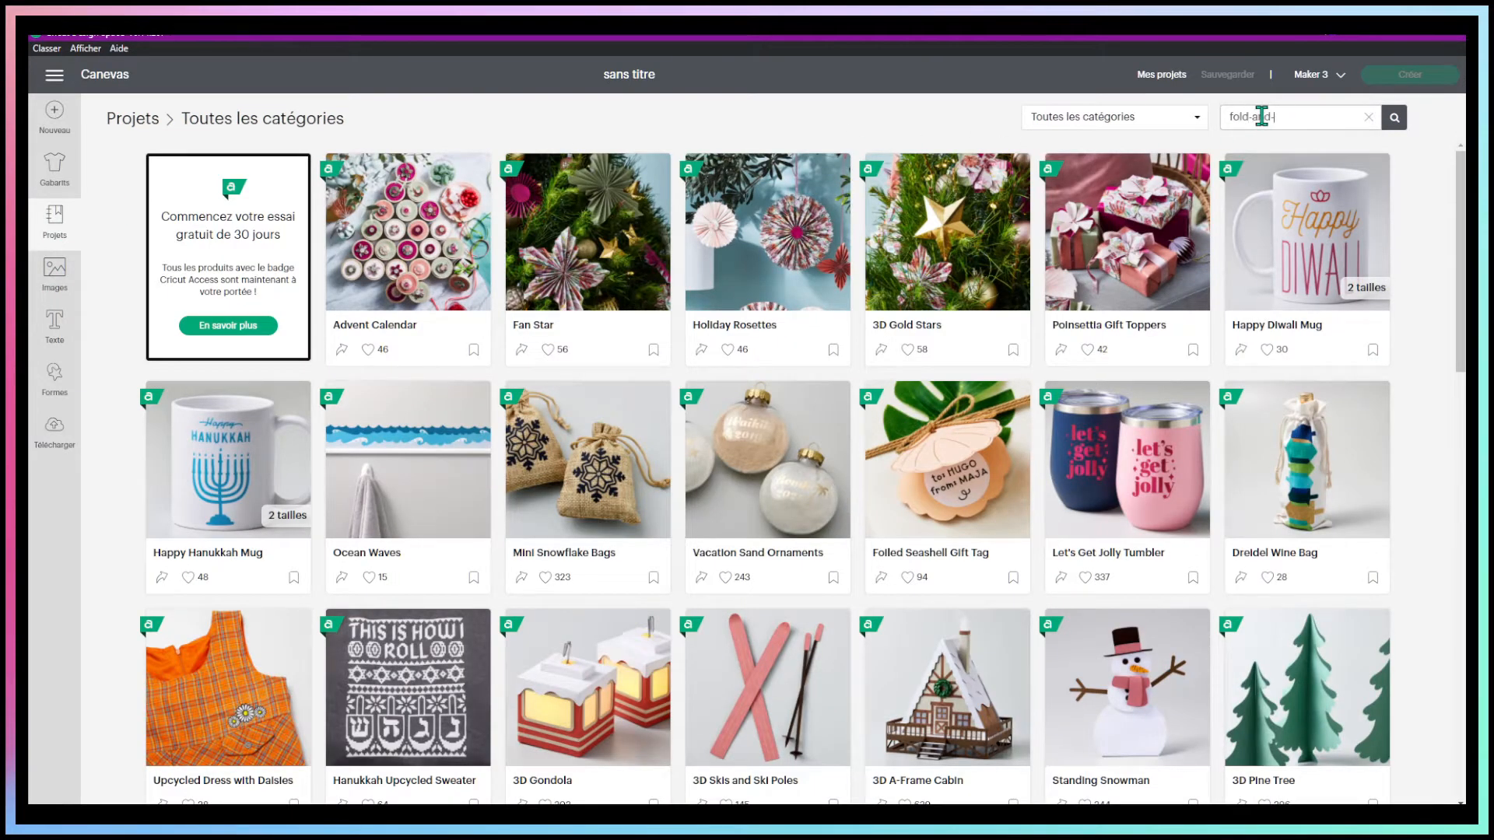
pyautogui.press('Return')
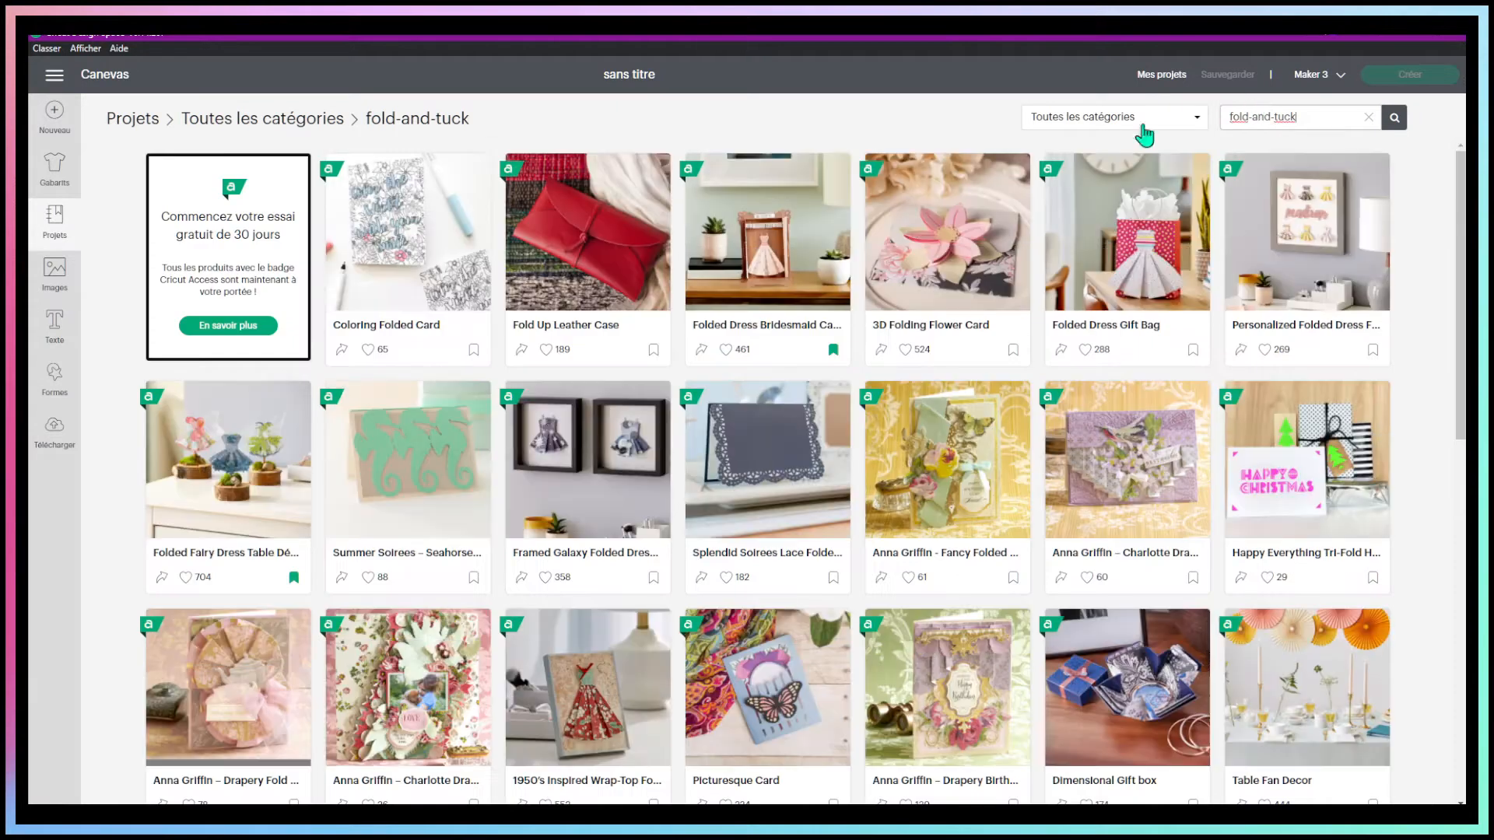
pyautogui.click(1123, 117)
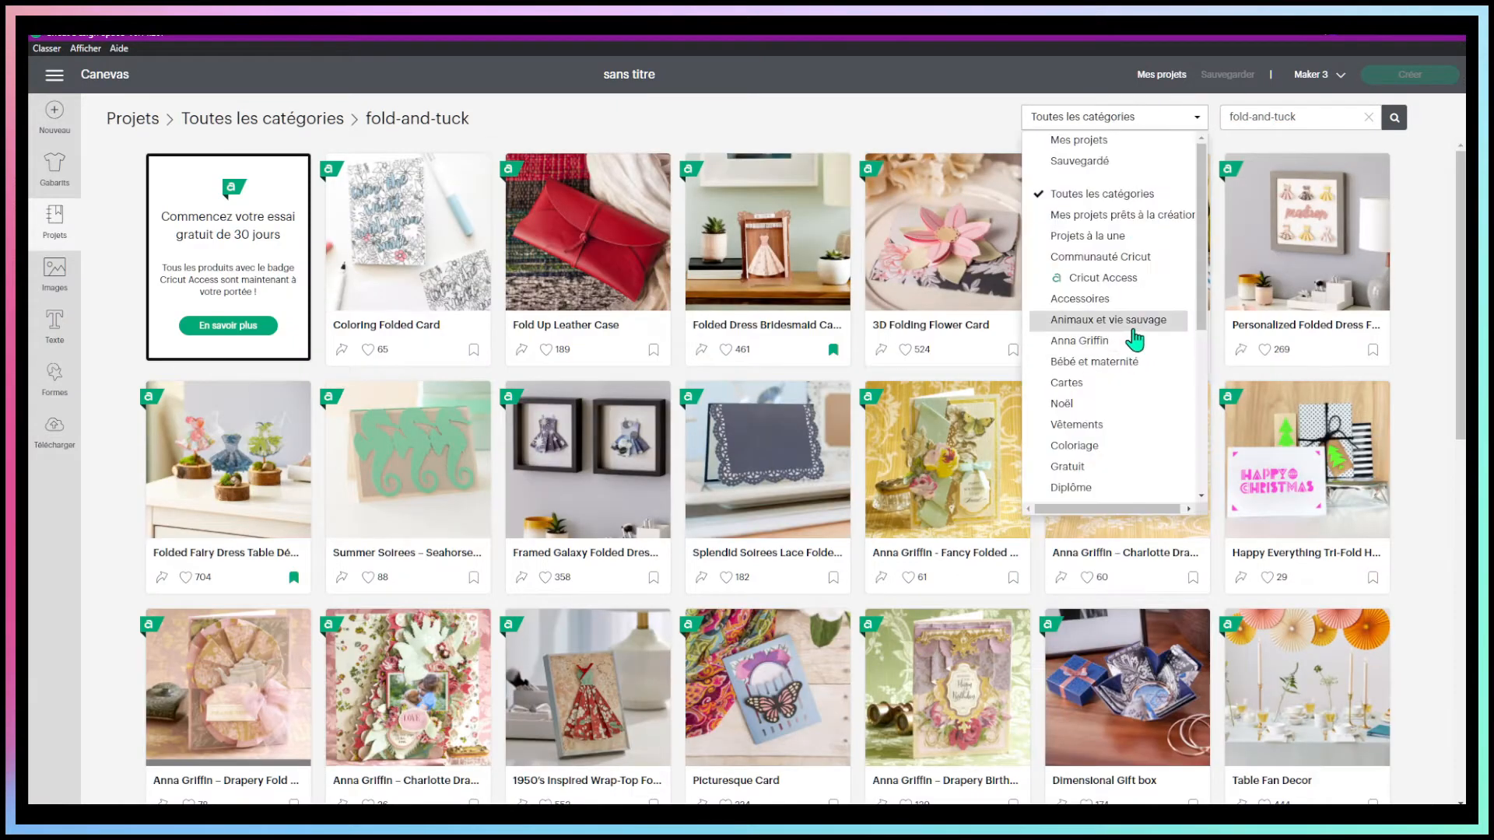
pyautogui.click(1110, 383)
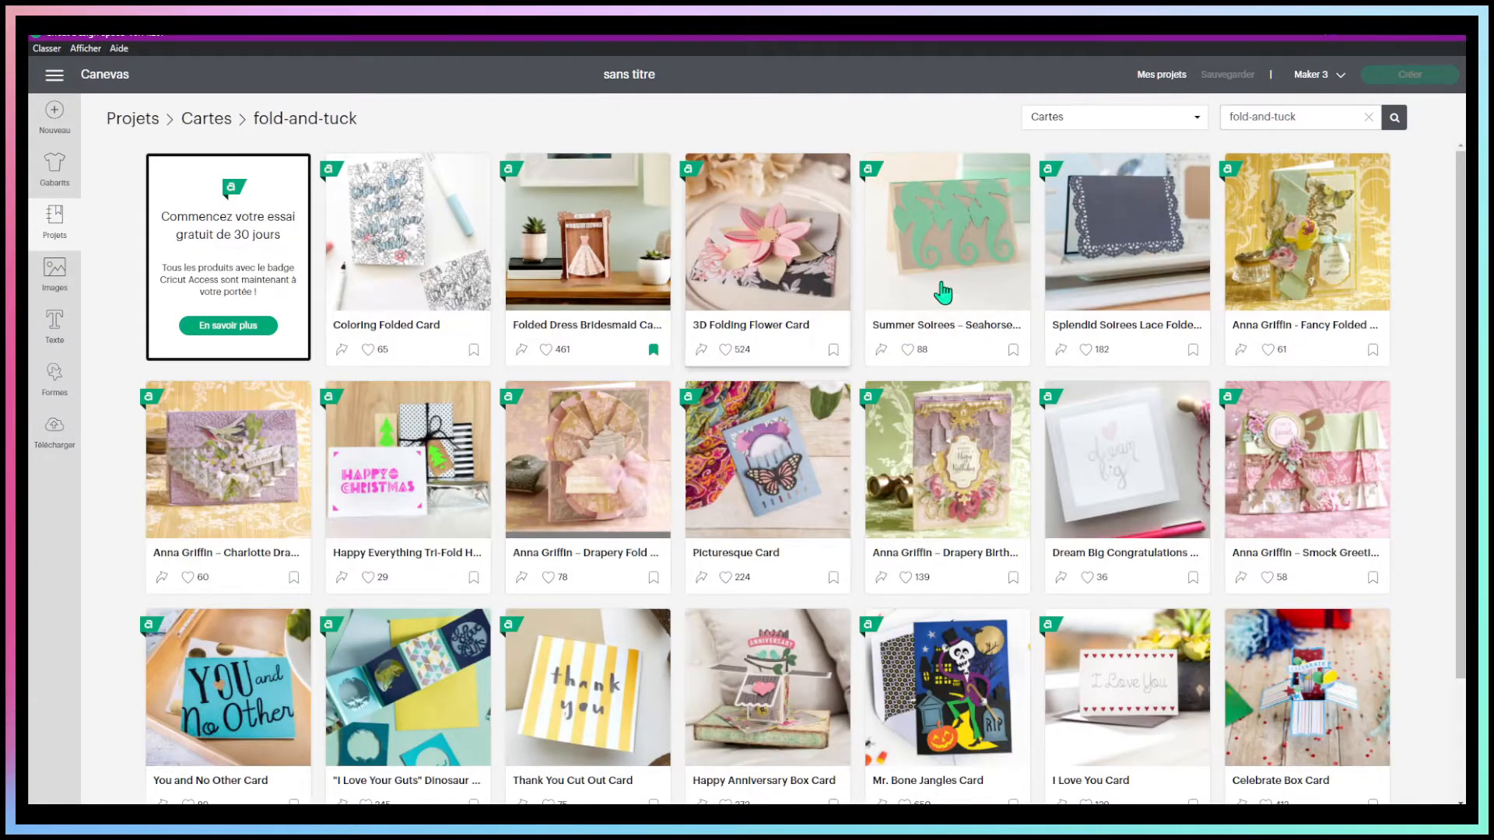
pyautogui.scroll(-2, 743, 465)
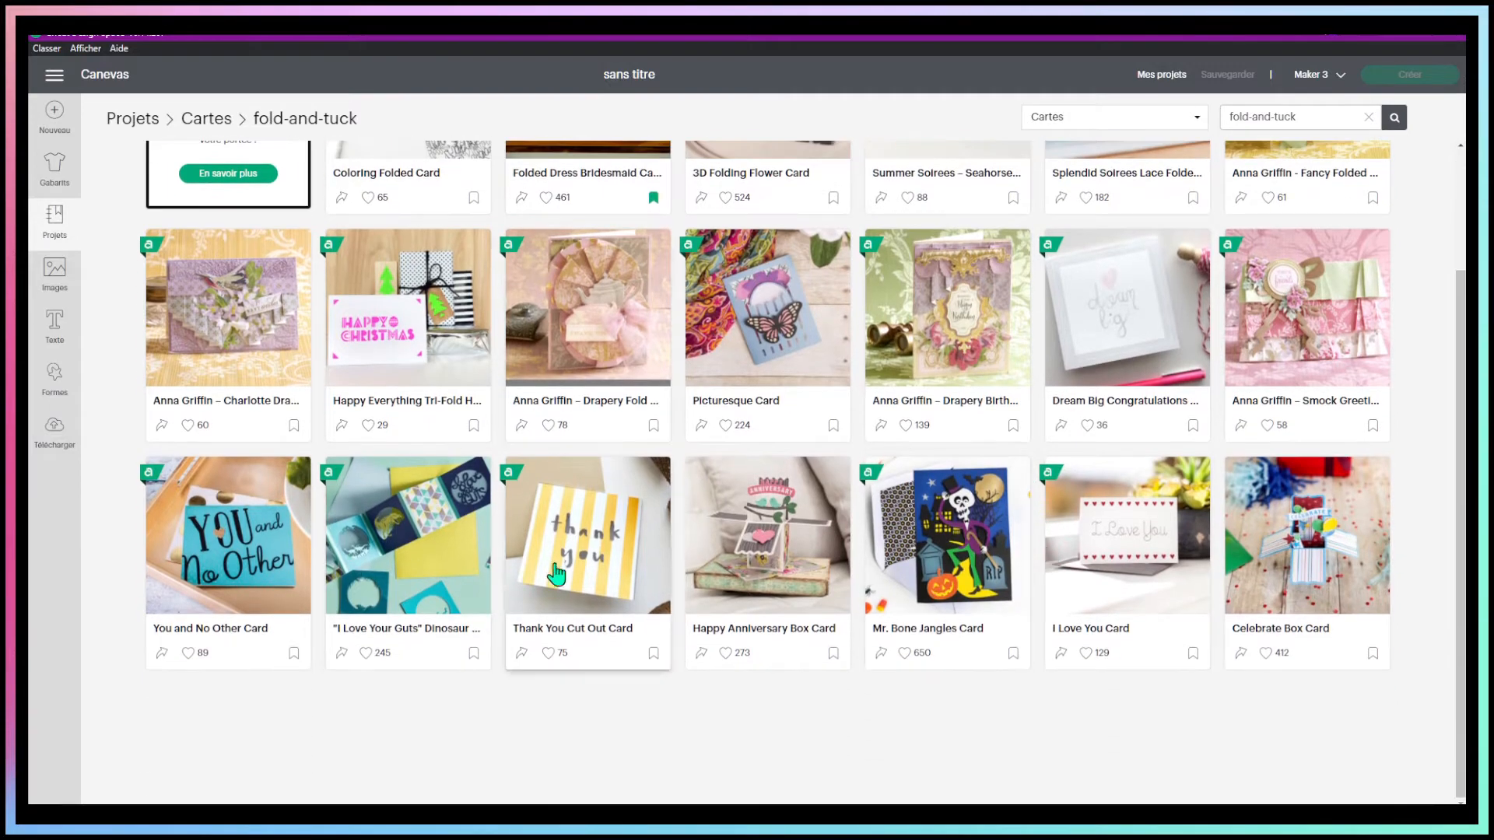
pyautogui.scroll(2, 1111, 715)
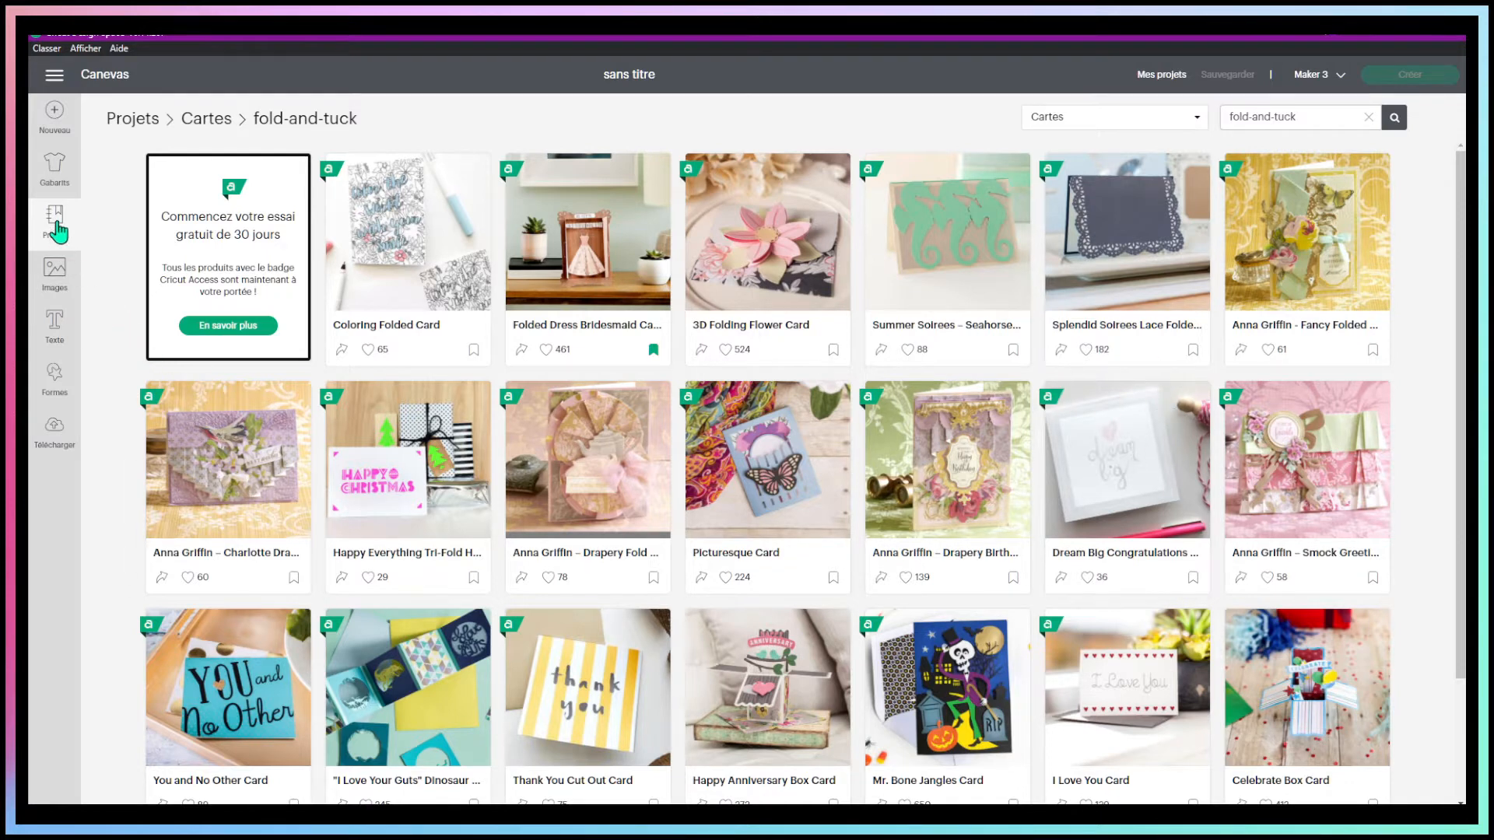
# Open the image library and change the country setting to Canada.
pyautogui.click(53, 288)
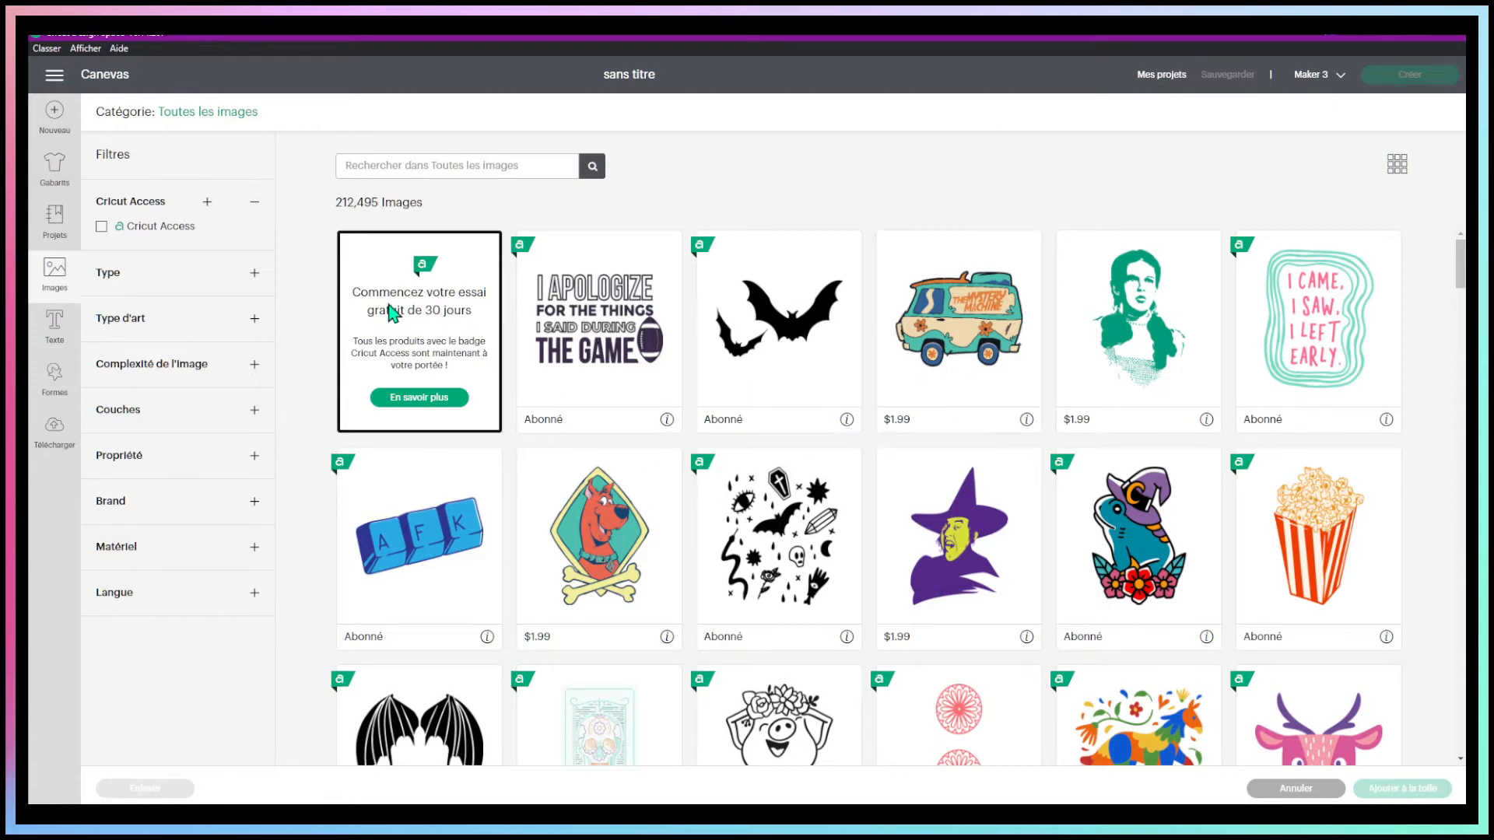
pyautogui.click(54, 76)
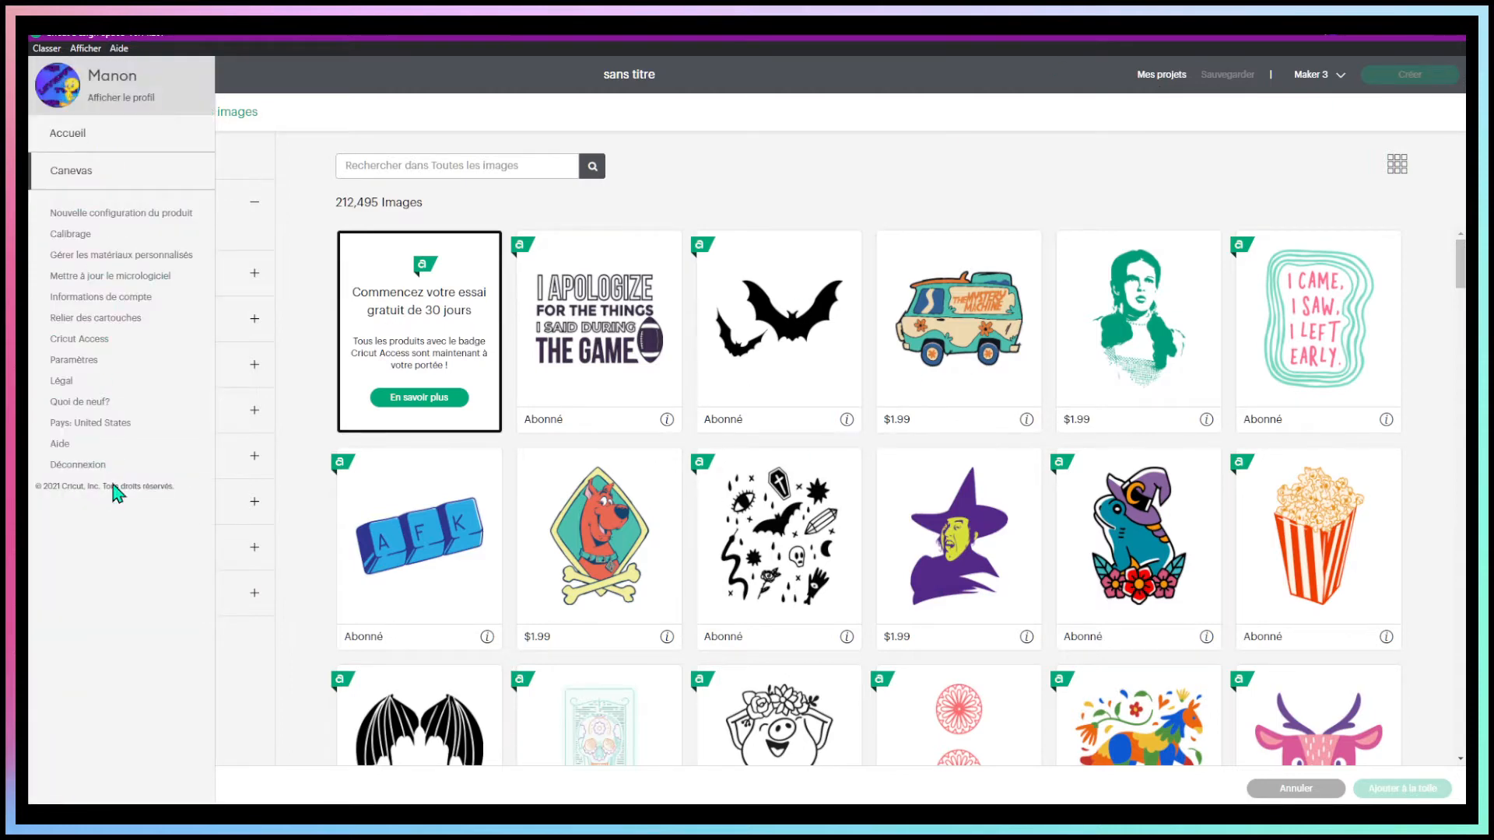
pyautogui.click(93, 425)
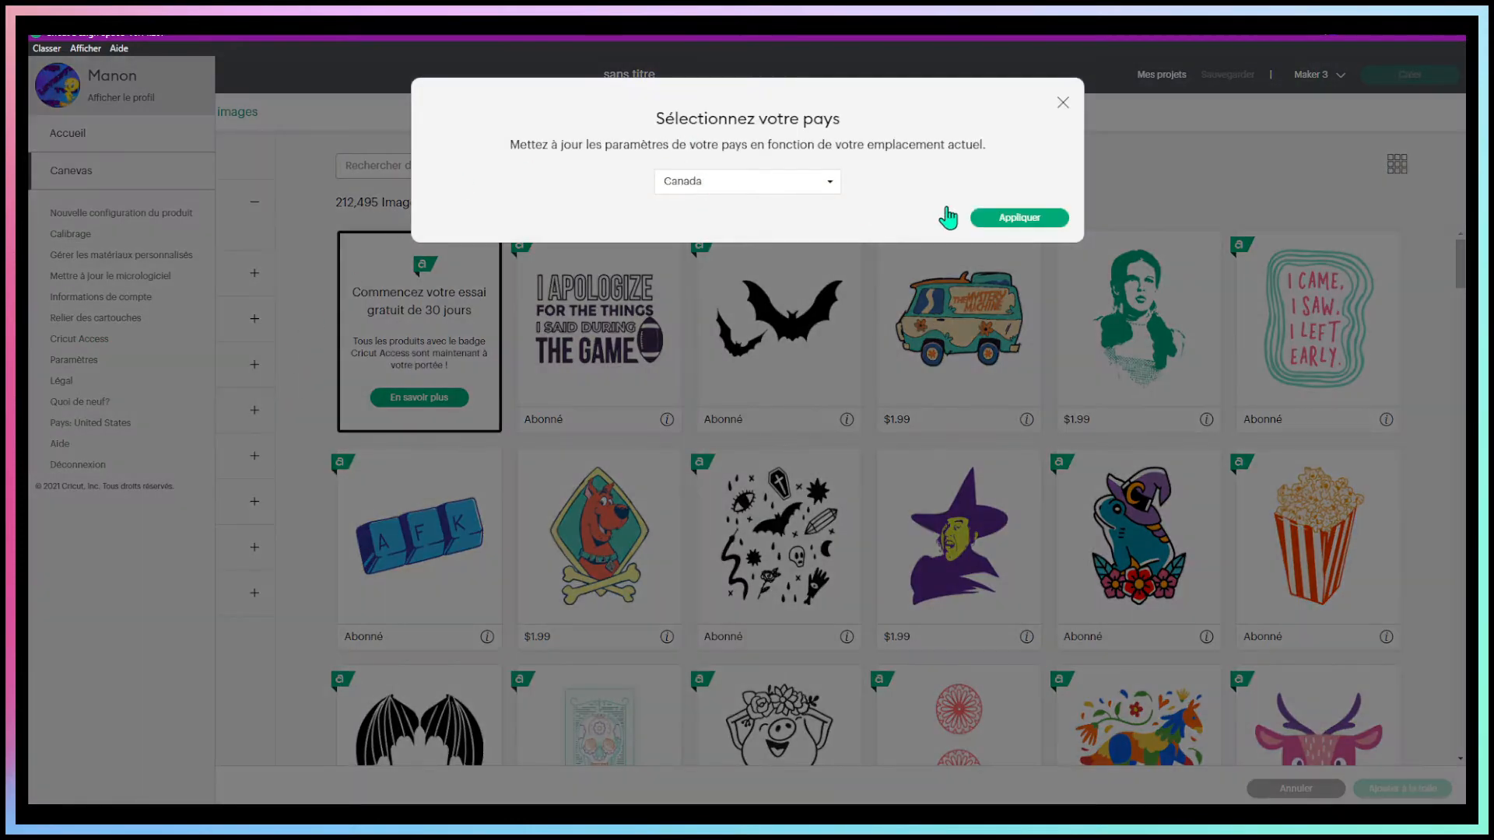
pyautogui.click(1005, 220)
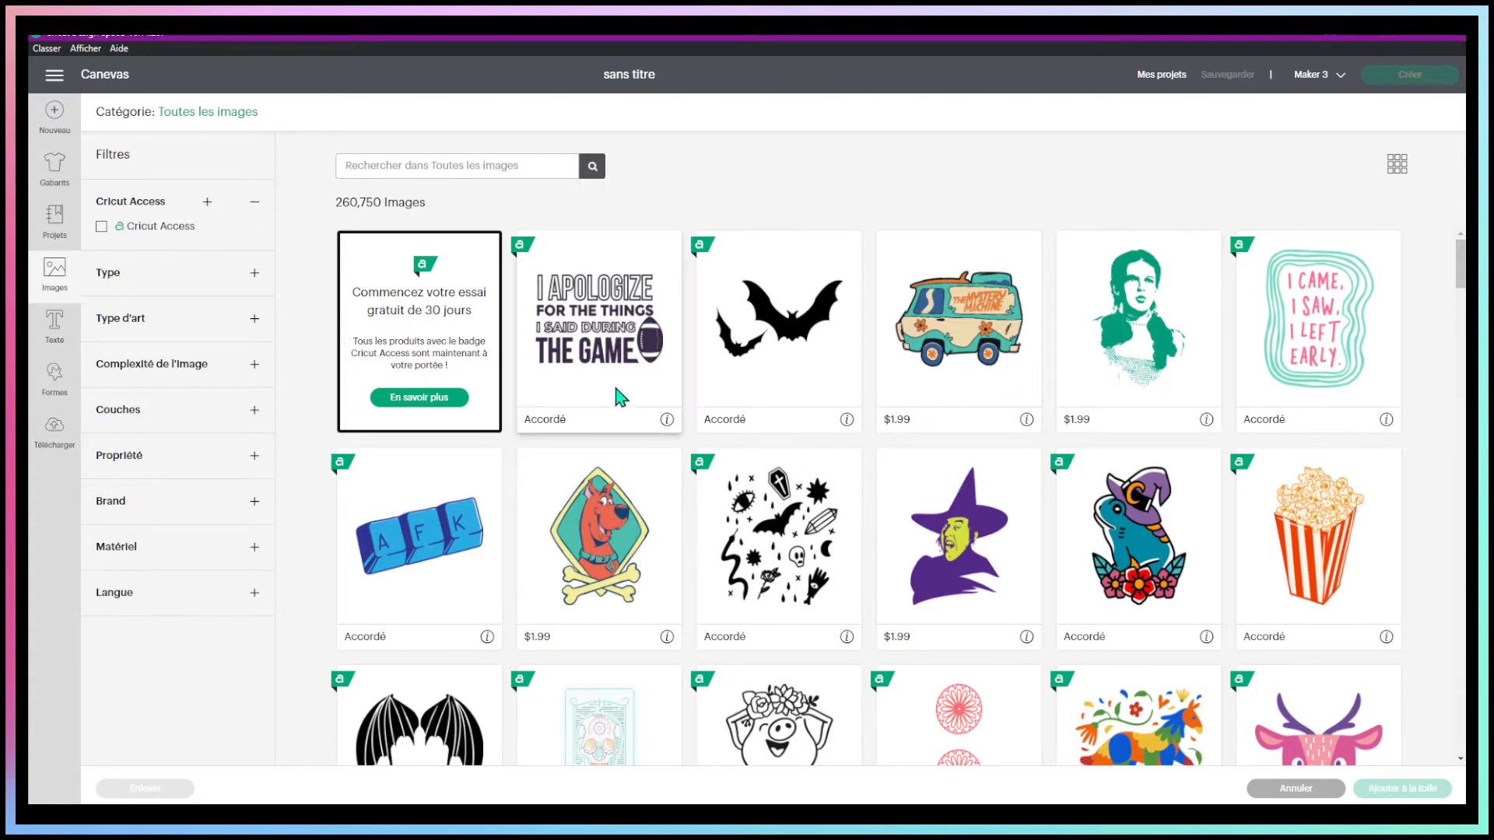
# Search the image library for "fold and tuck" and look through the results for fold-and-tuck card designs.
pyautogui.click(450, 161)
pyautogui.write('fold-and-')
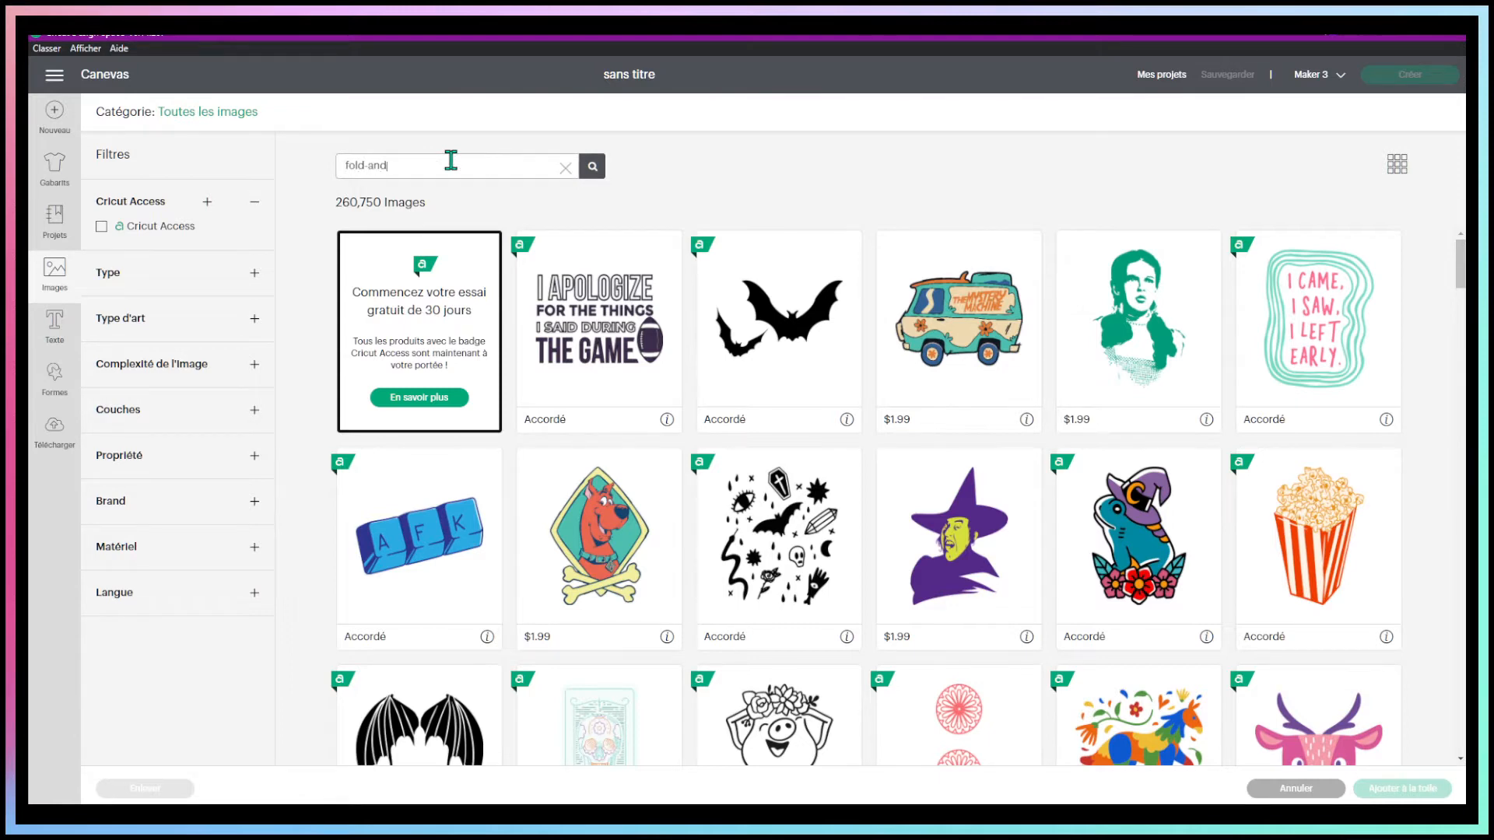
pyautogui.write('tuck')
pyautogui.press('Return')
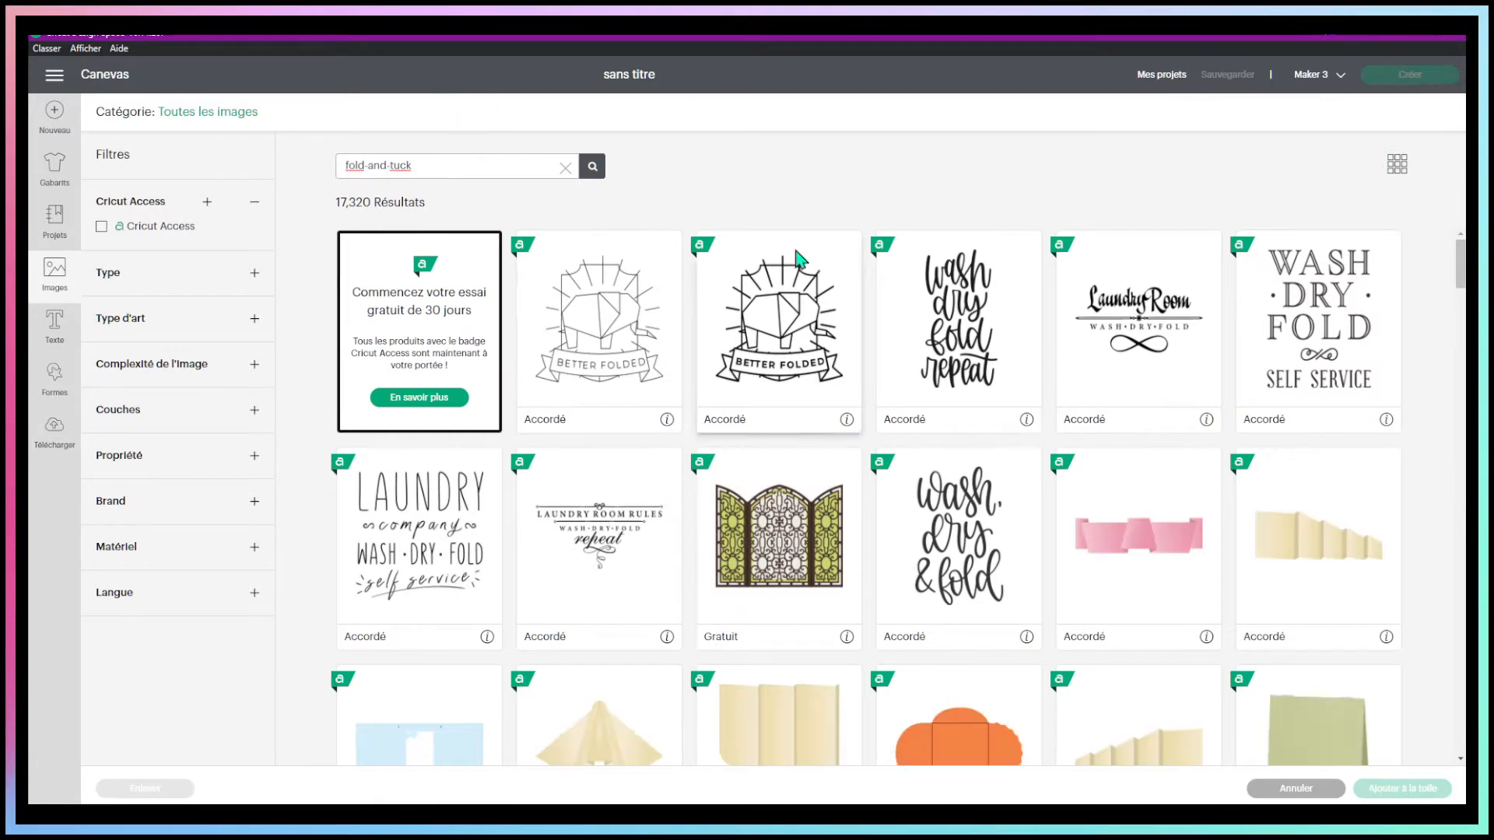
pyautogui.scroll(-8, 1135, 478)
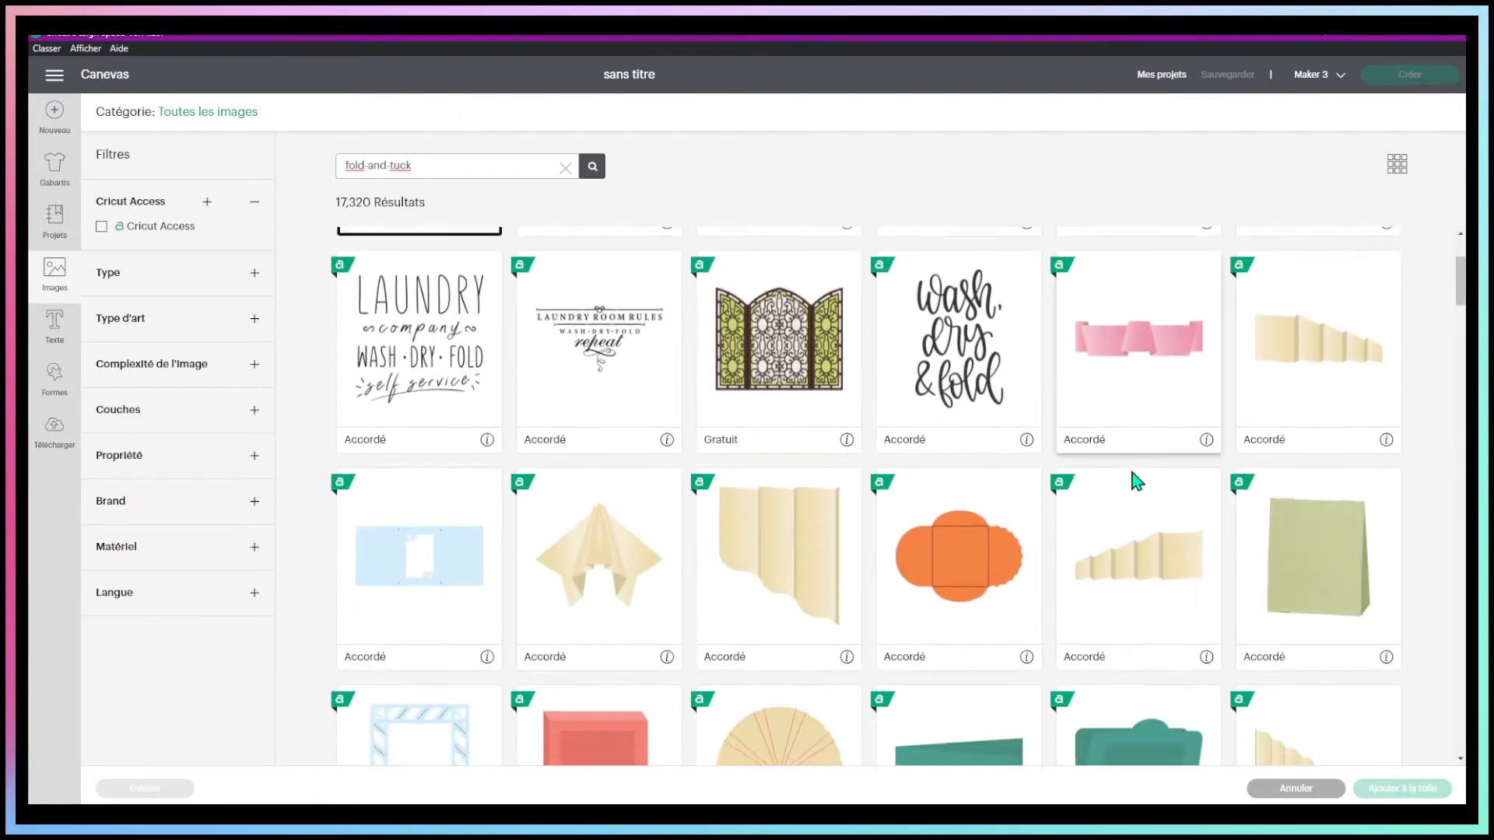
pyautogui.scroll(-6, 1136, 478)
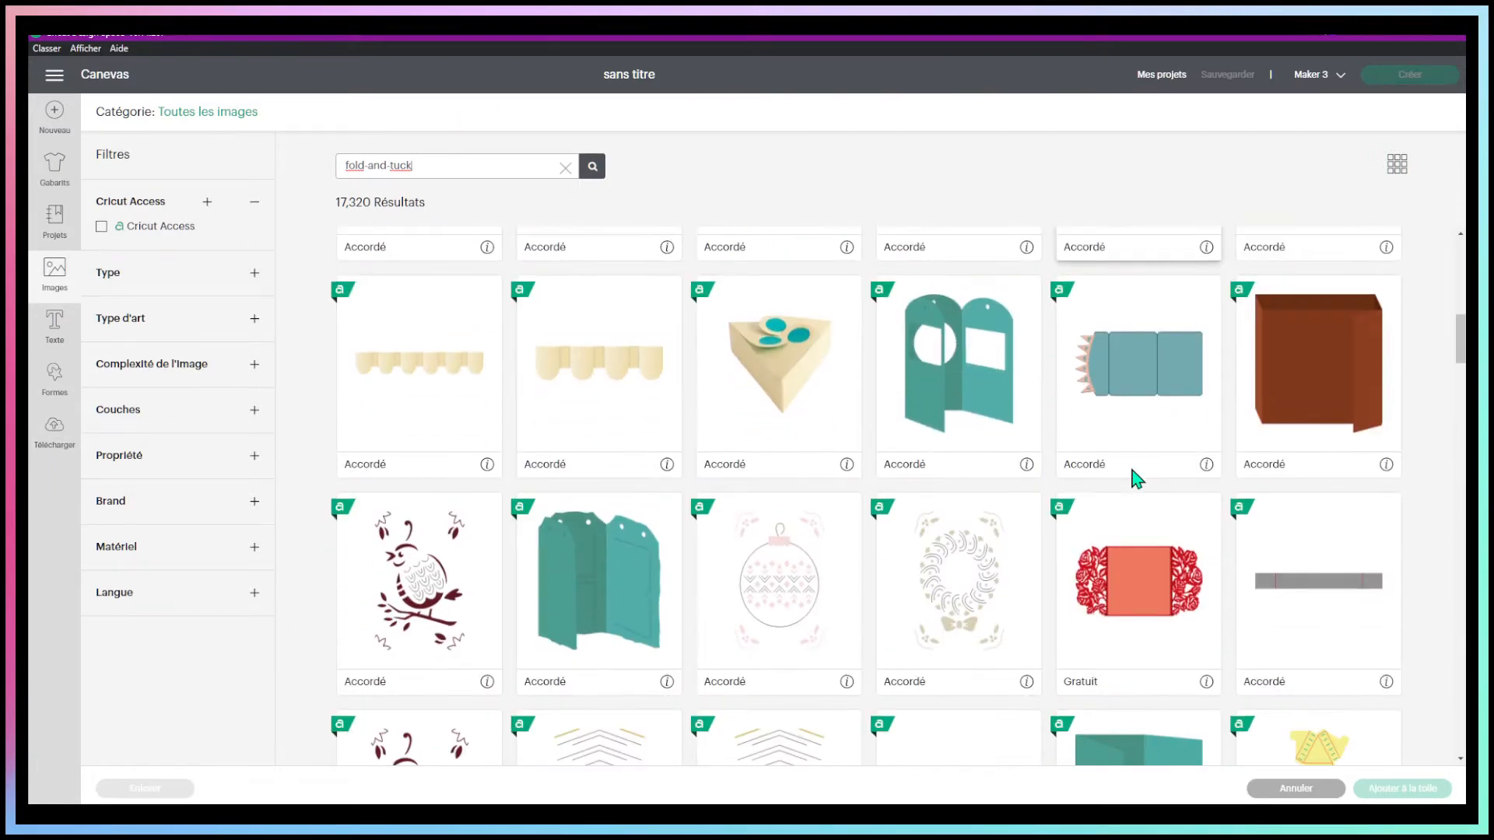
pyautogui.scroll(-10, 973, 537)
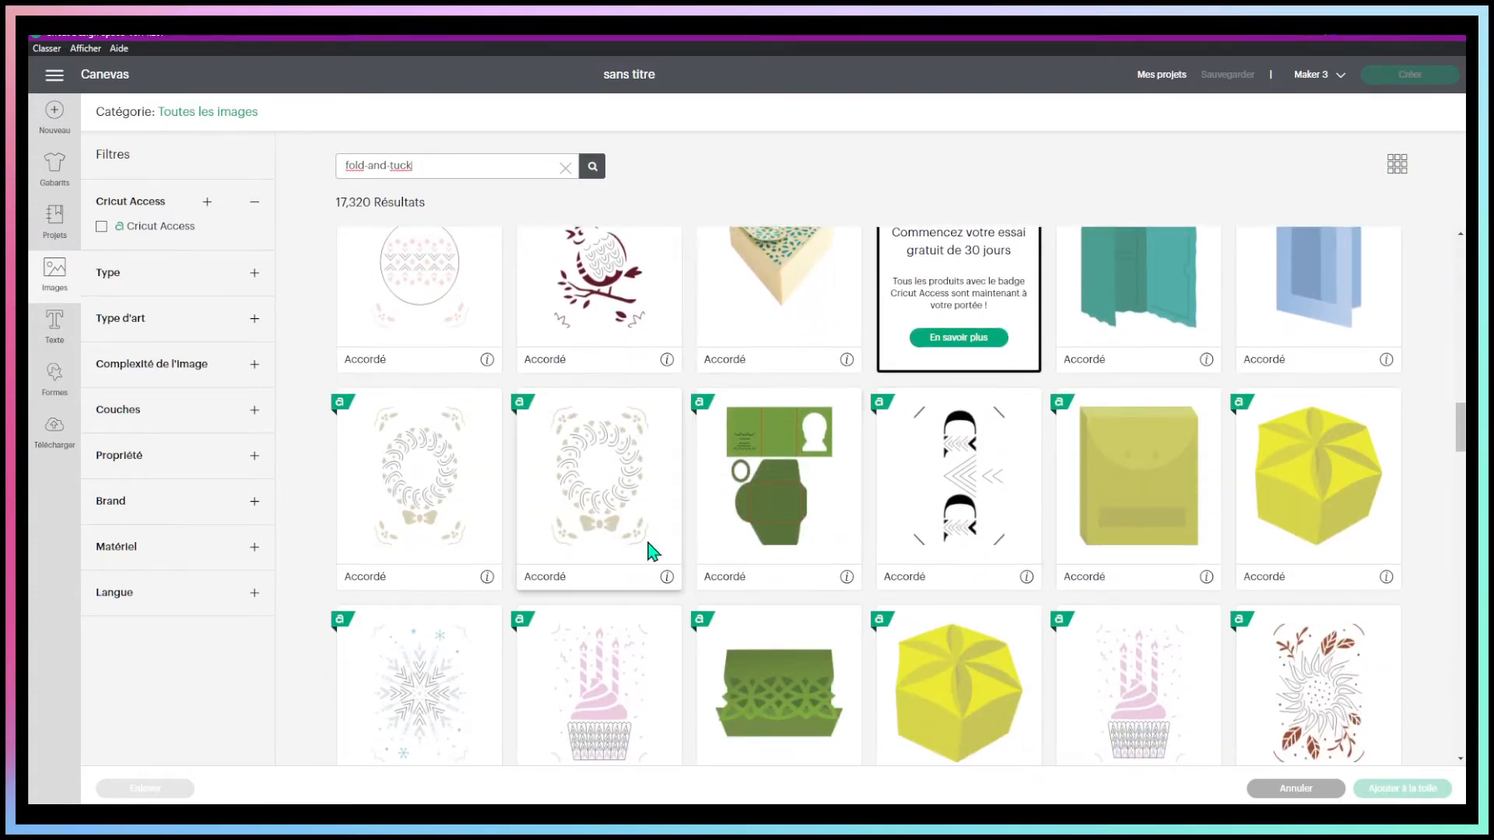
pyautogui.scroll(-4, 634, 509)
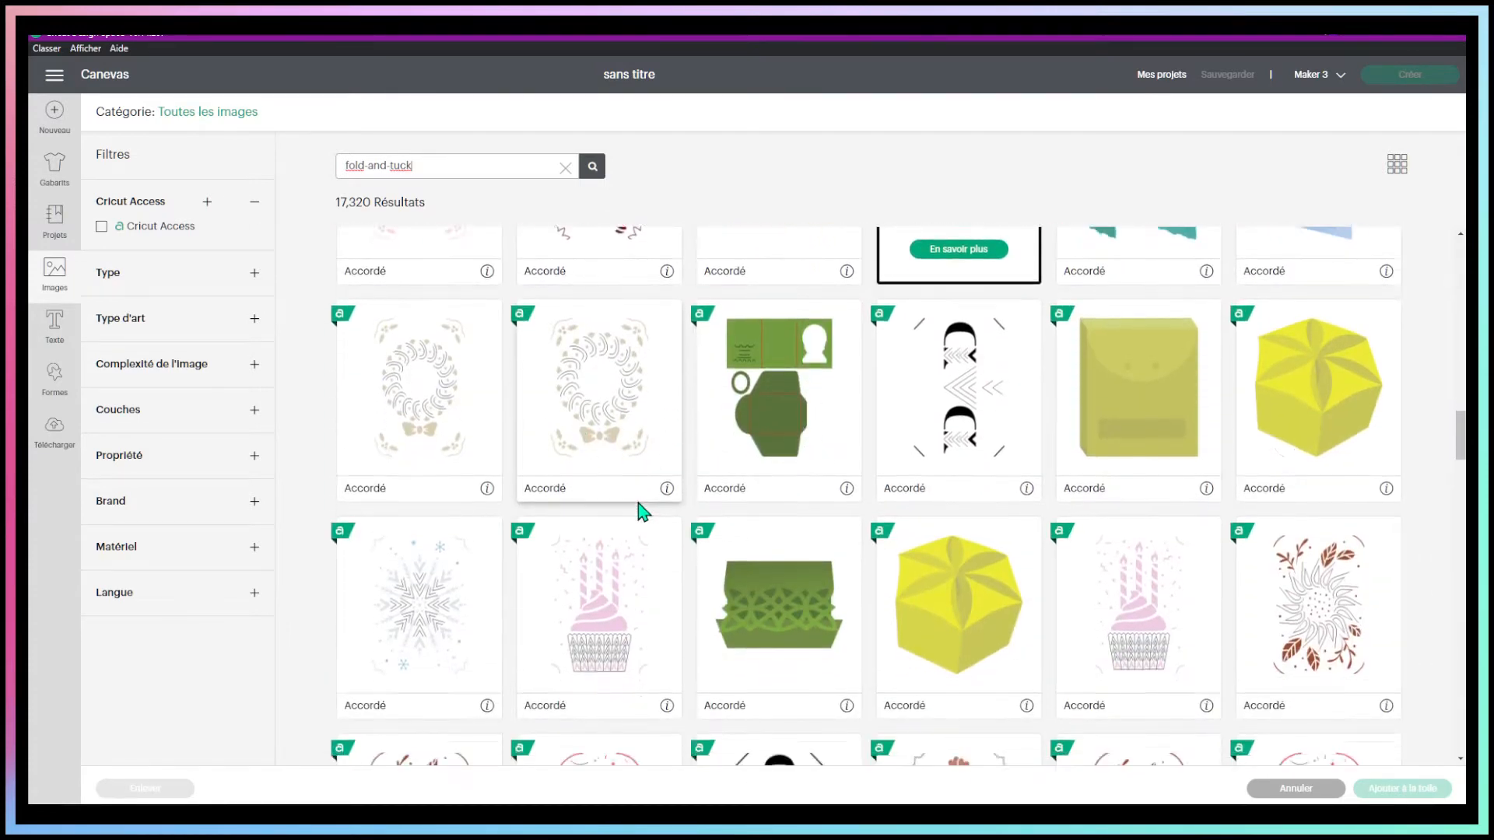
pyautogui.scroll(-5, 755, 615)
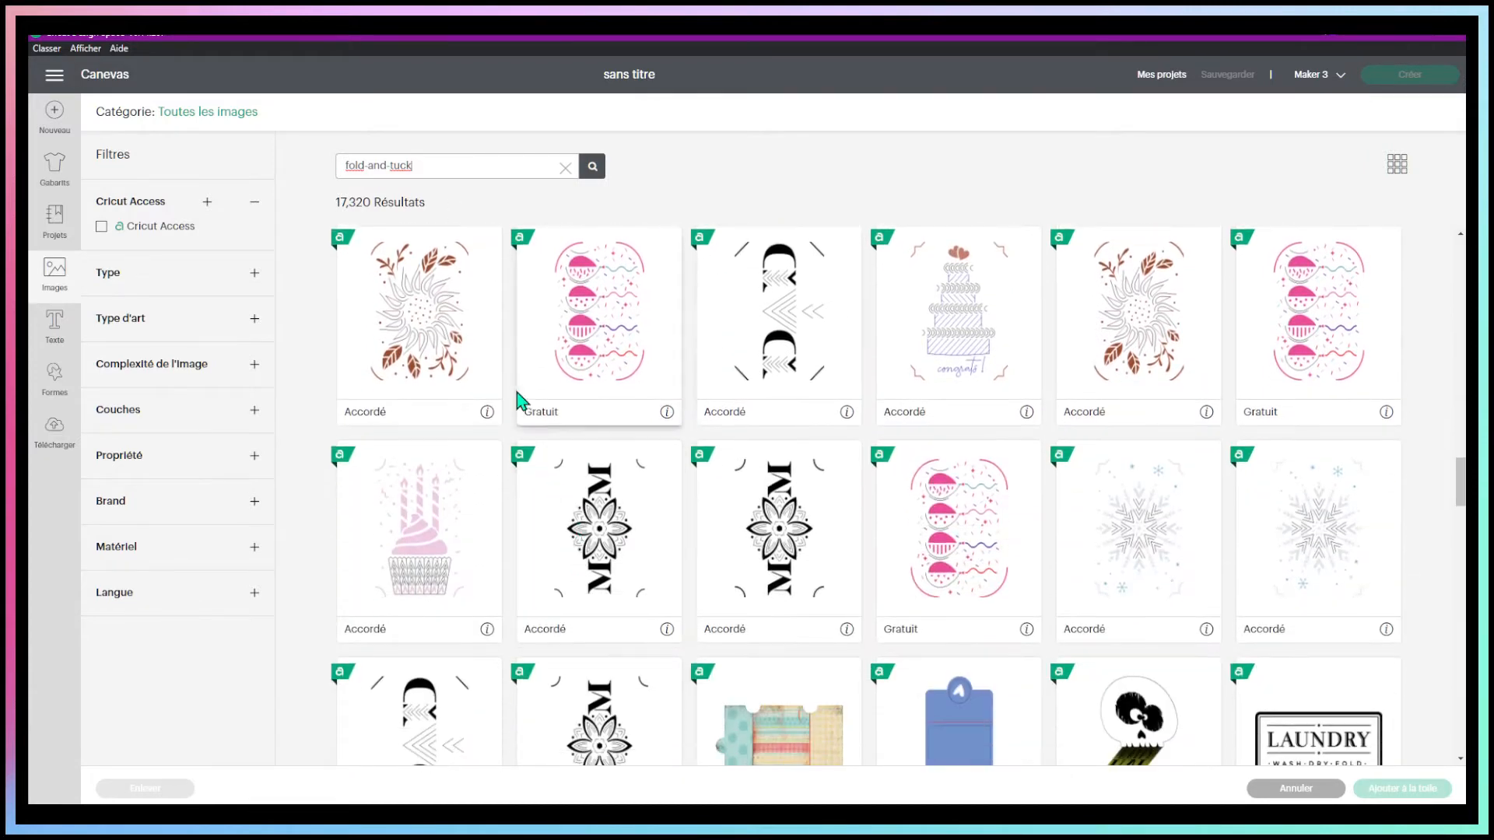
pyautogui.scroll(-10, 994, 571)
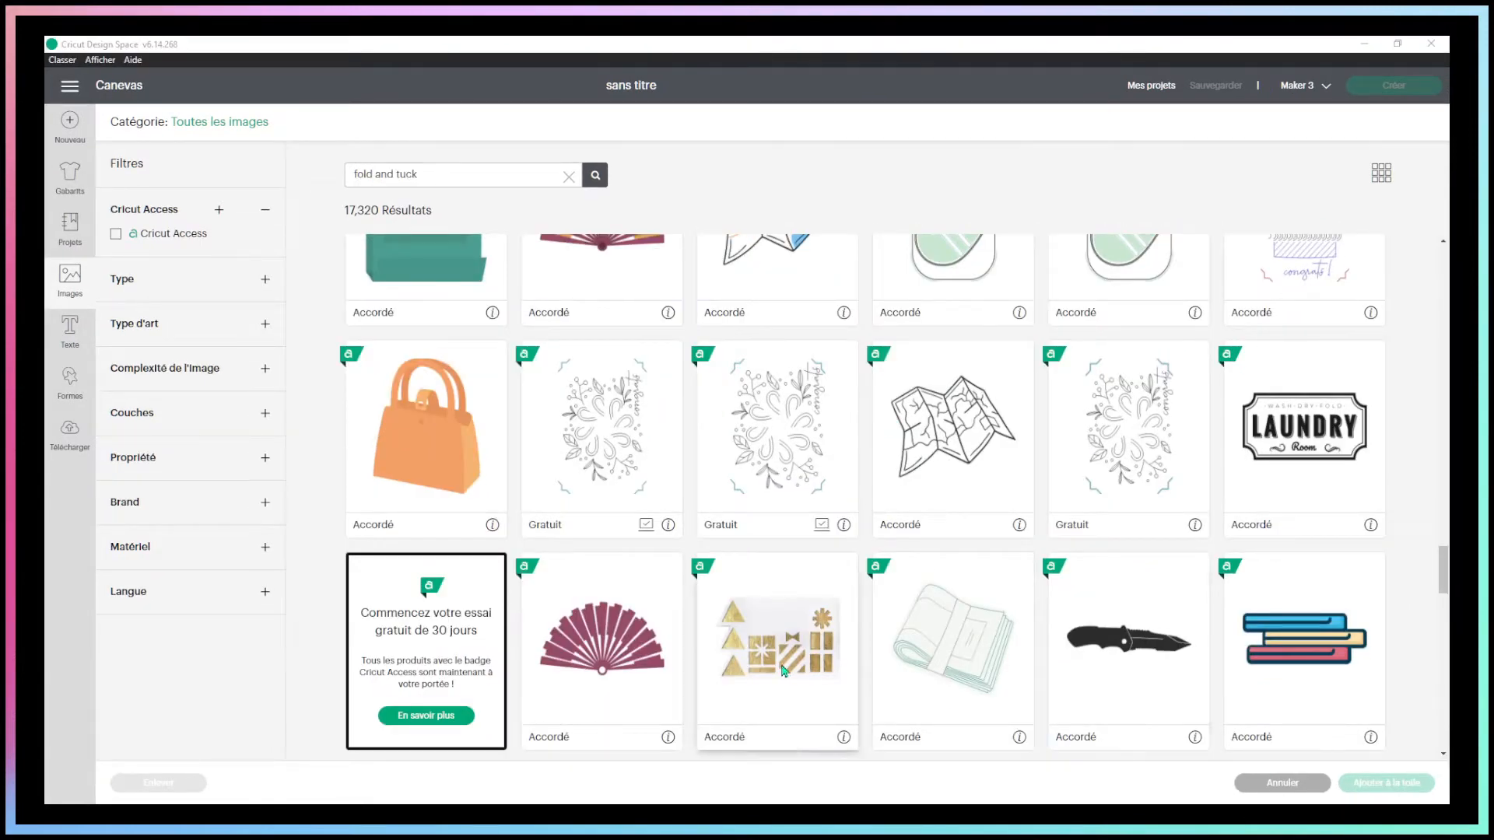
# Insert the free floral "congrats" card design from the results onto the canvas and place it at about X 14.67, Y 0.75.
pyautogui.click(787, 424)
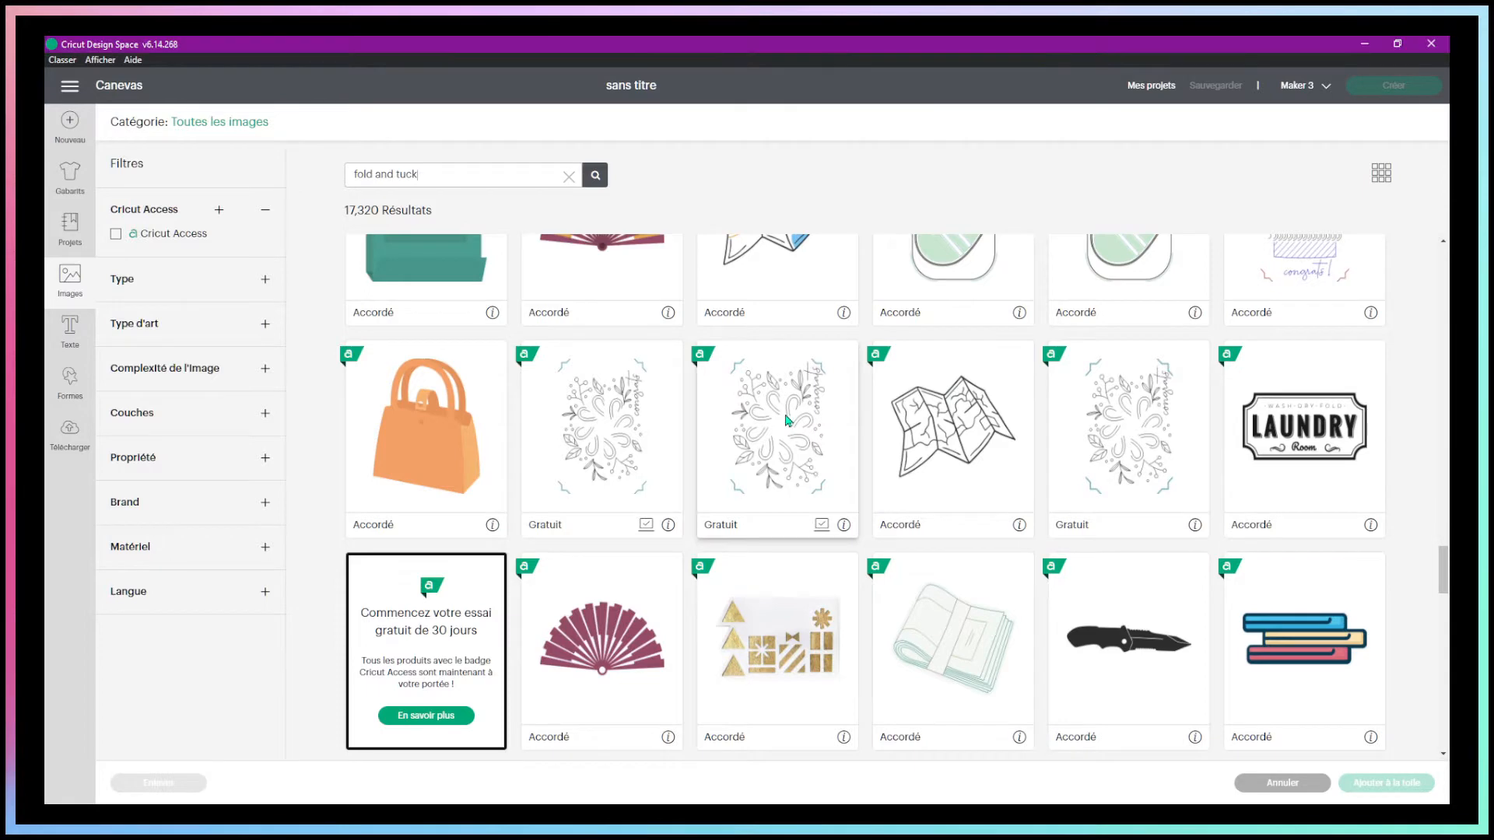
pyautogui.click(844, 525)
pyautogui.click(844, 525)
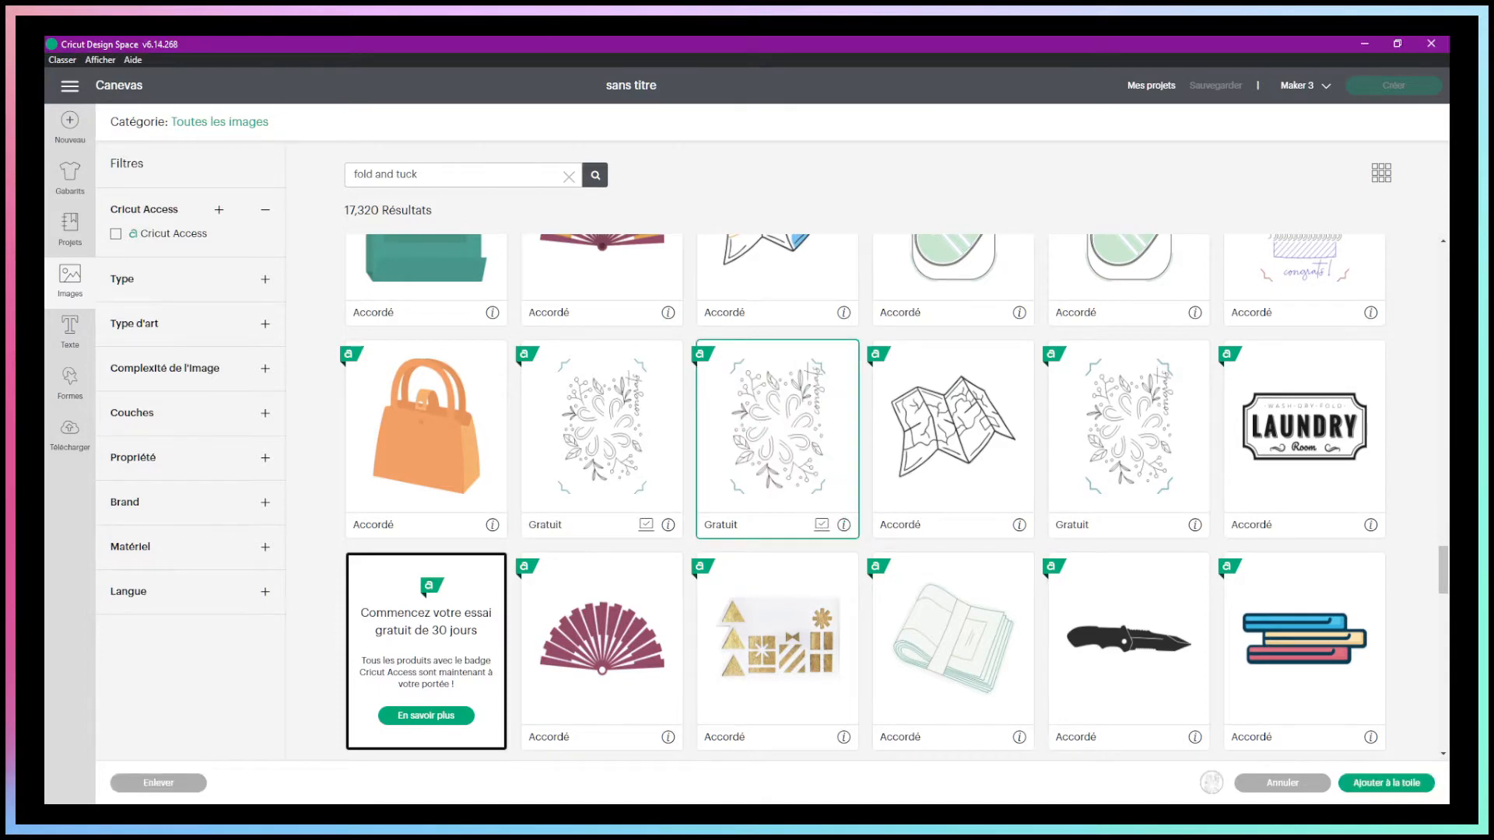
pyautogui.click(1378, 785)
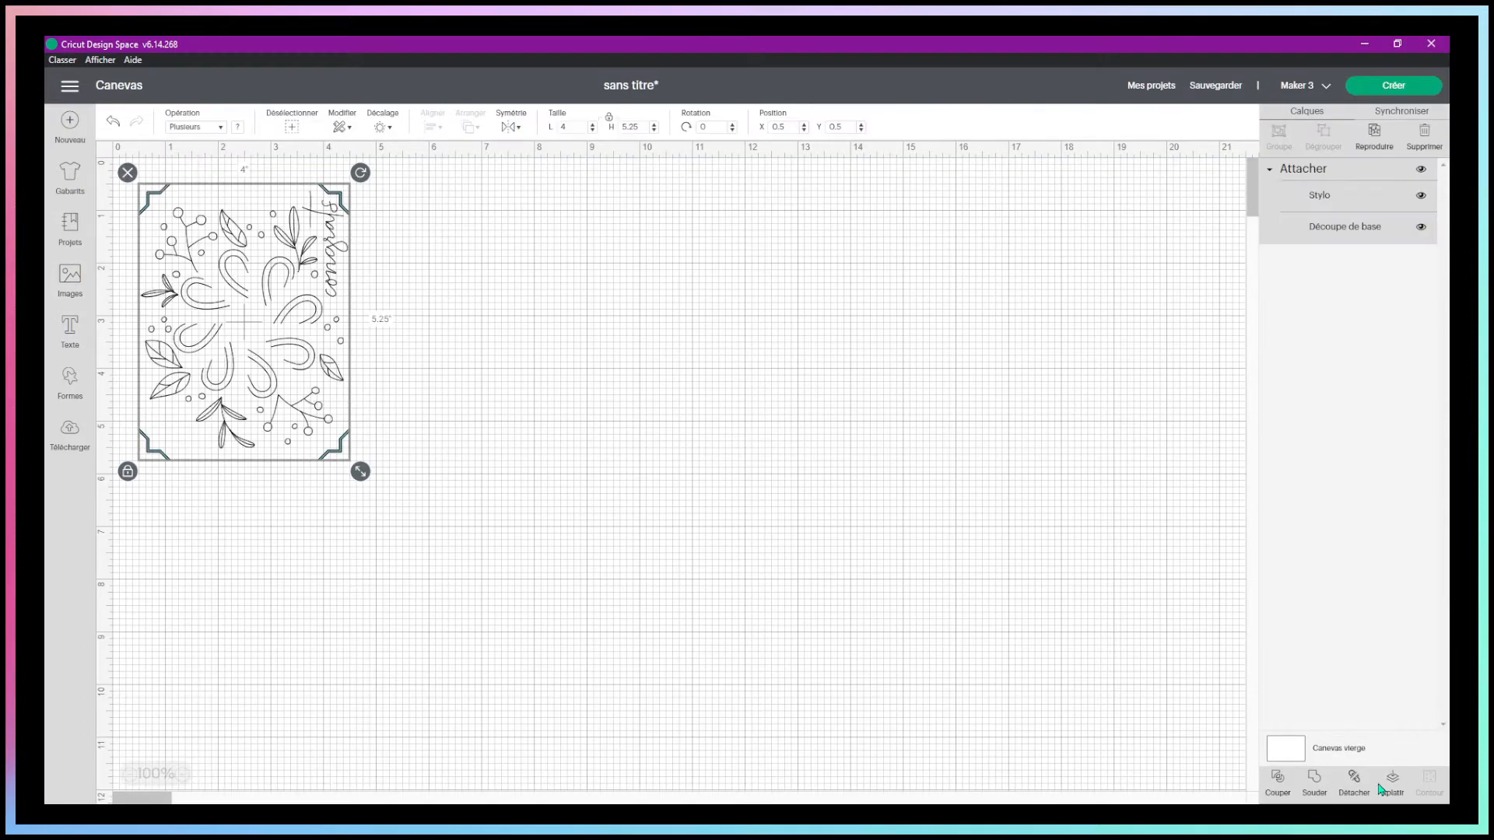
pyautogui.moveTo(267, 293); pyautogui.dragTo(1011, 304)
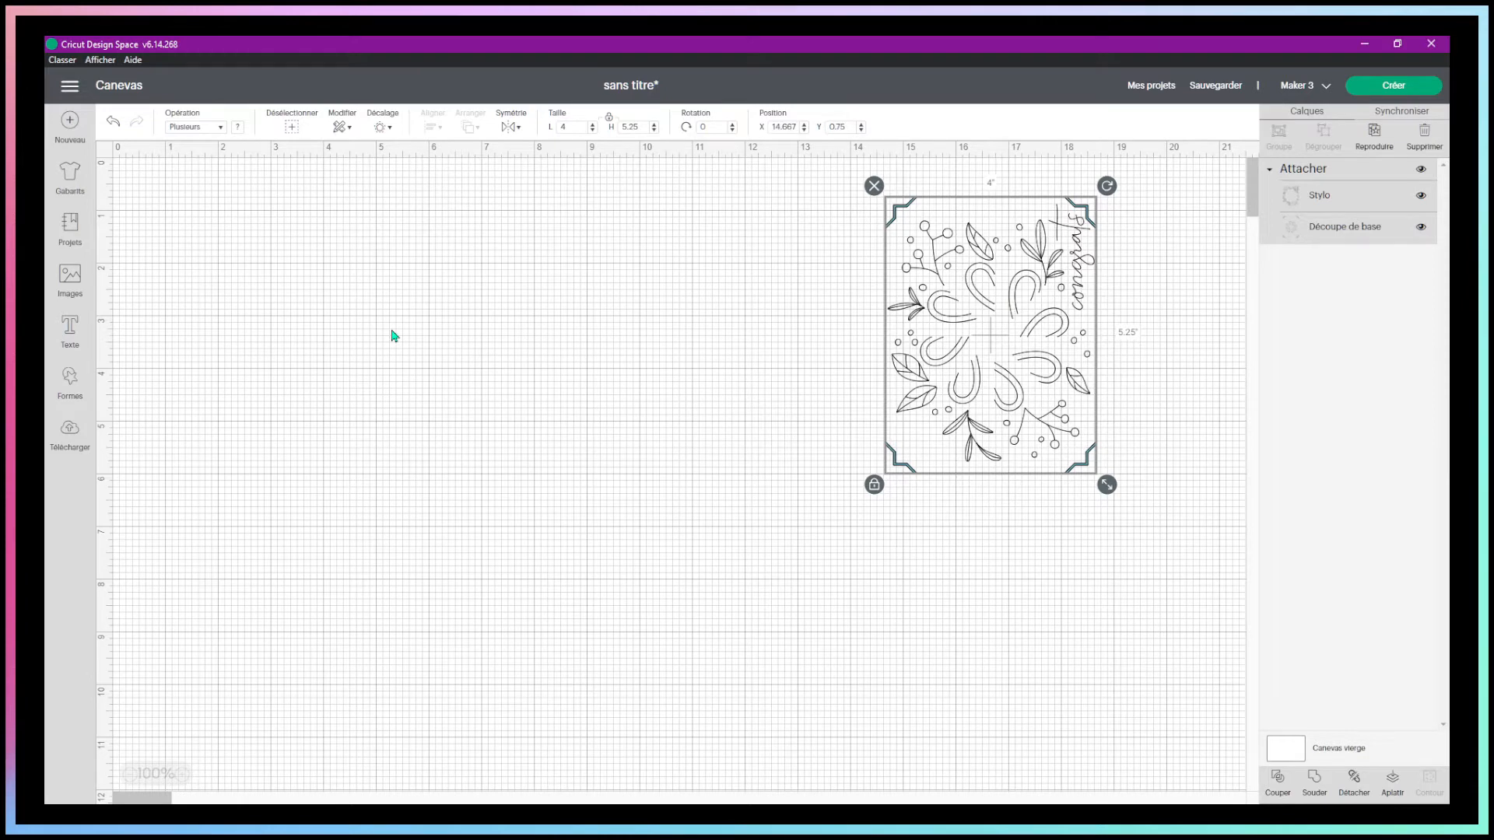
# Add a square shape beside the floral design at about X 6.33, Y 1.29 and unlock its proportions.
pyautogui.click(68, 381)
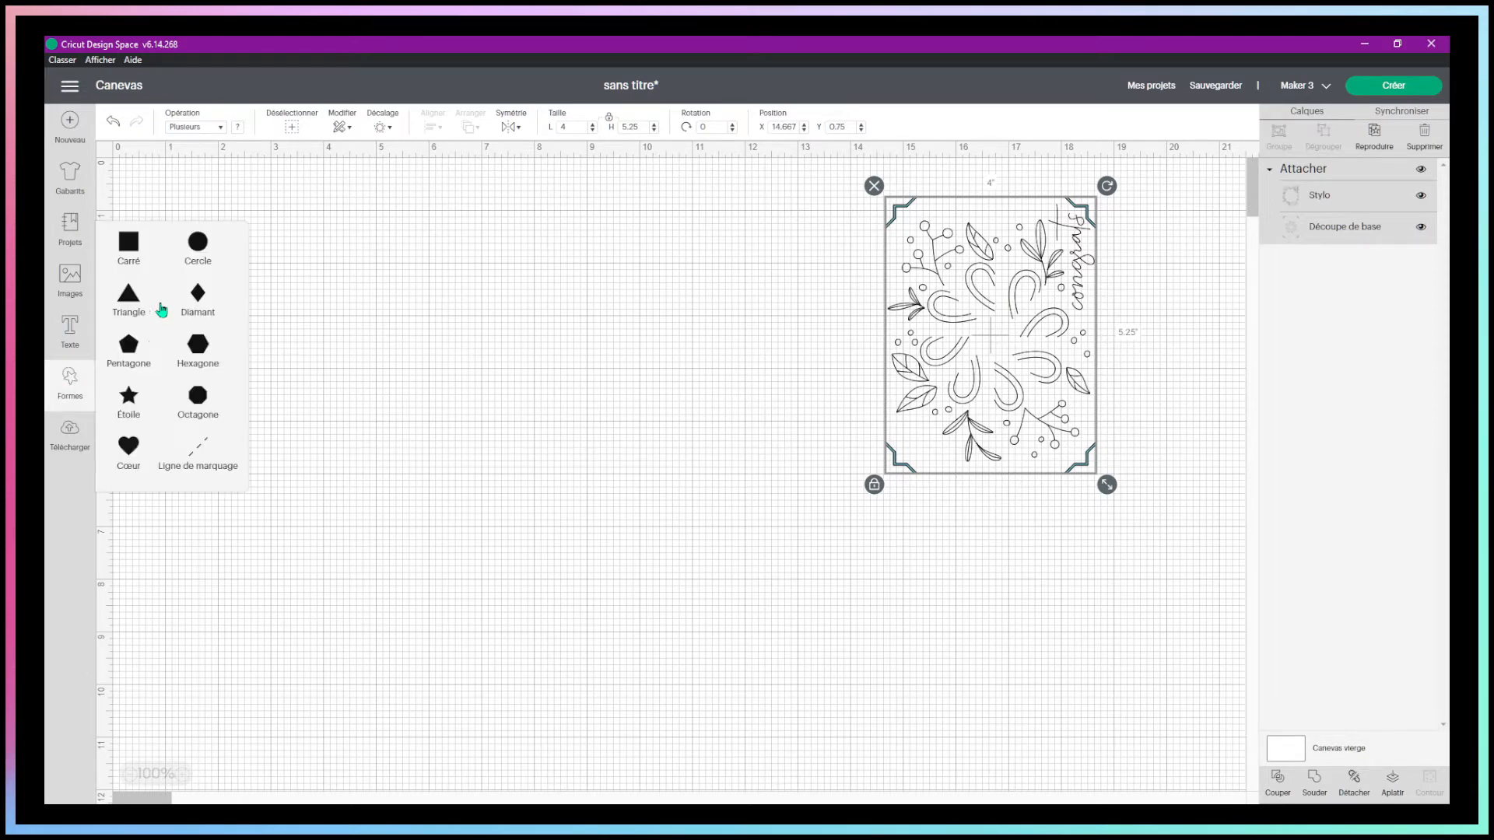
pyautogui.click(117, 245)
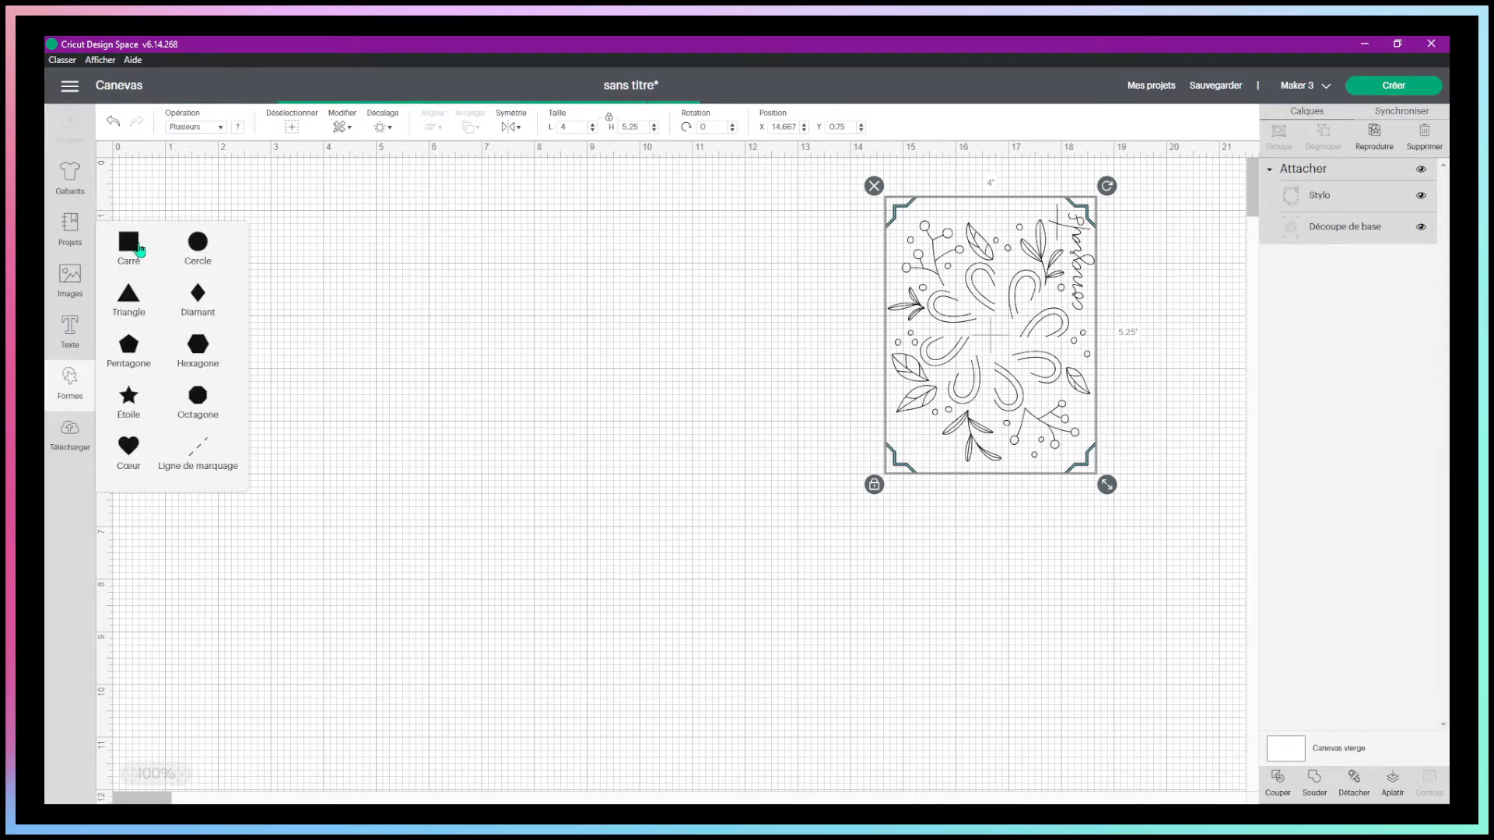
pyautogui.moveTo(279, 241); pyautogui.dragTo(567, 255)
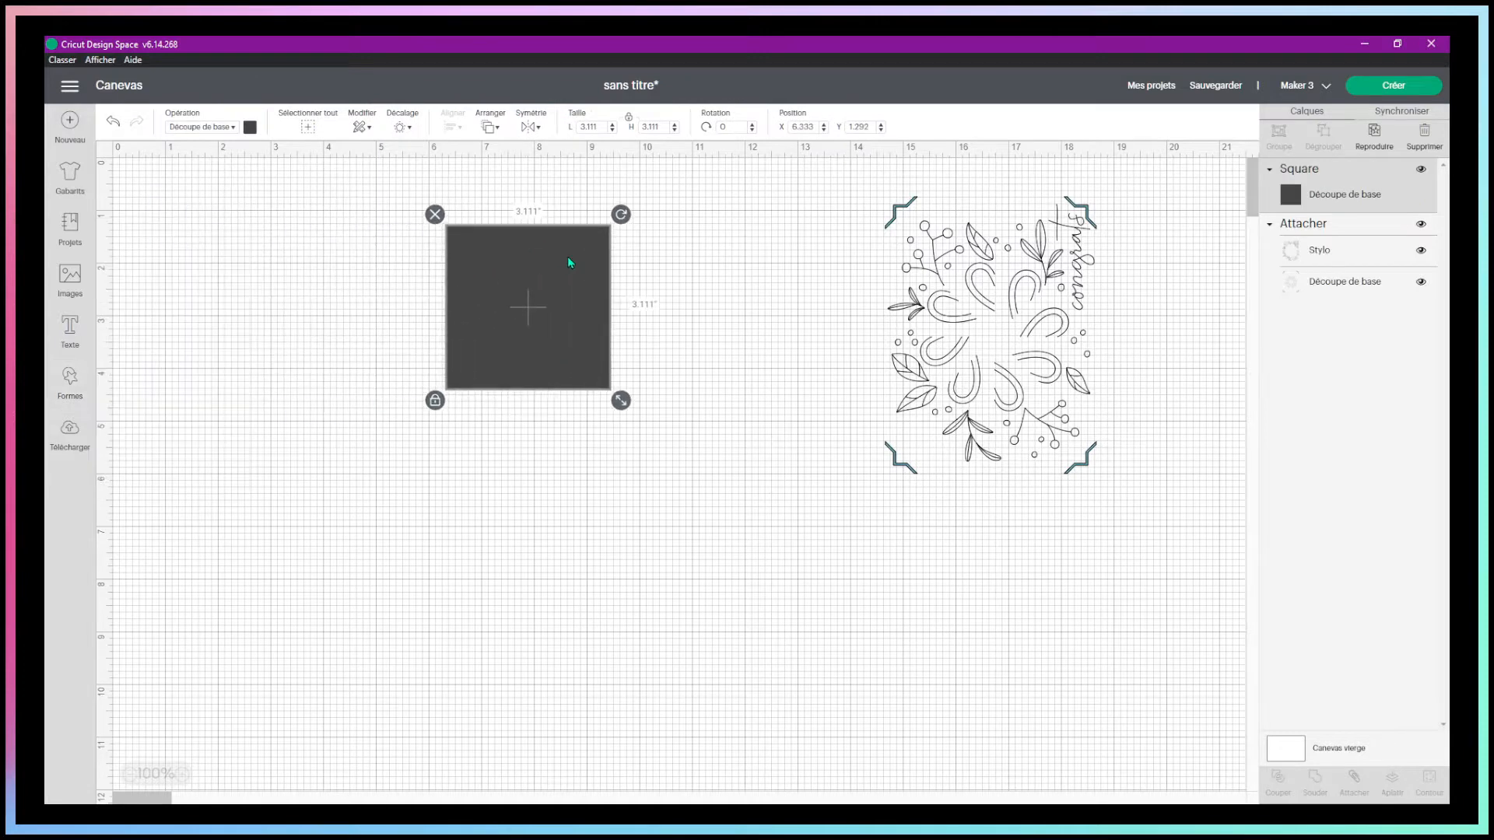
pyautogui.click(435, 400)
# Hide the canvas grid lines and set the canvas background colour to light grey.
pyautogui.click(108, 152)
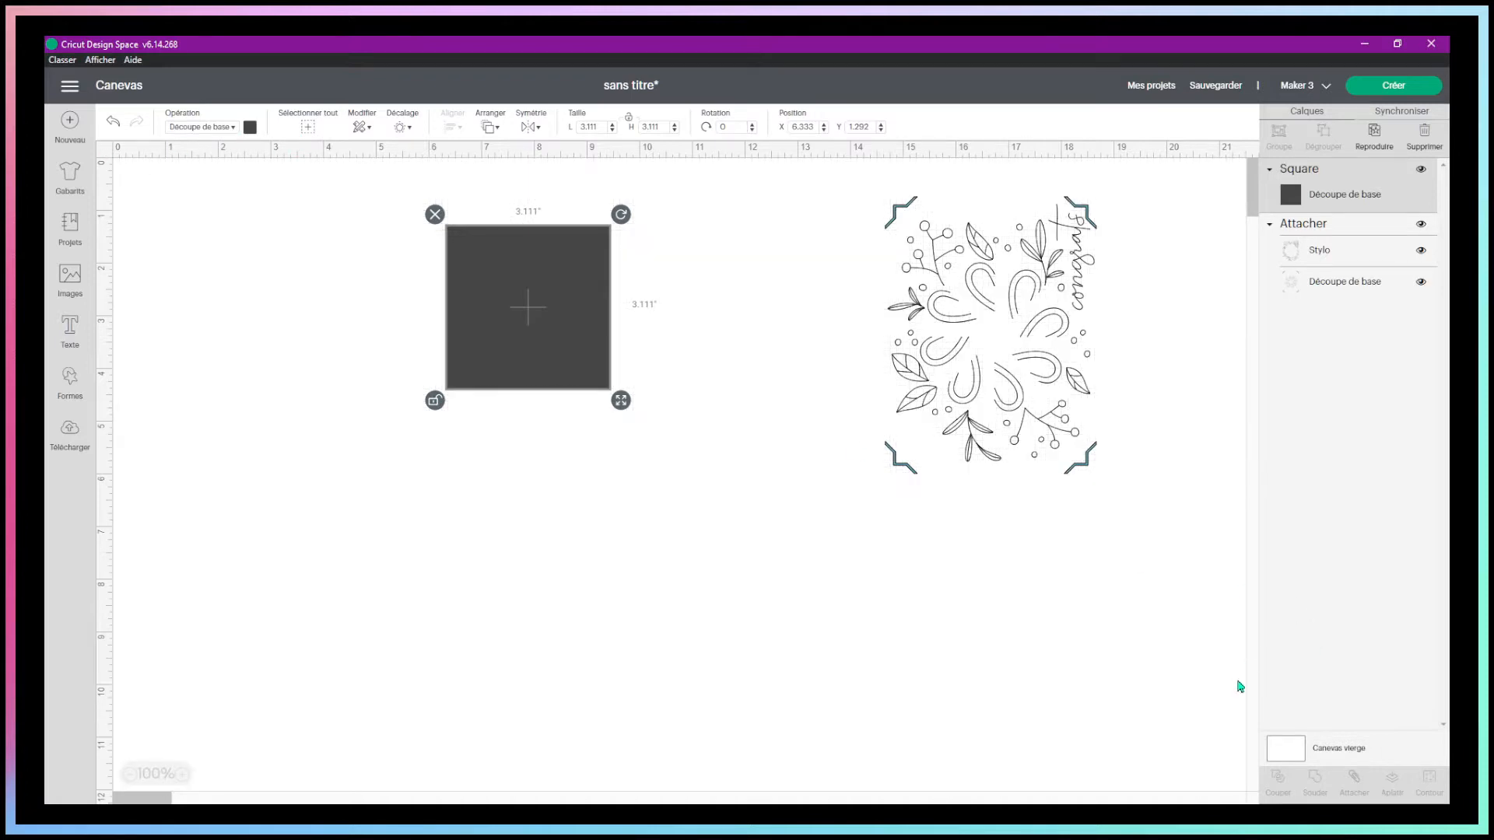
pyautogui.click(1288, 751)
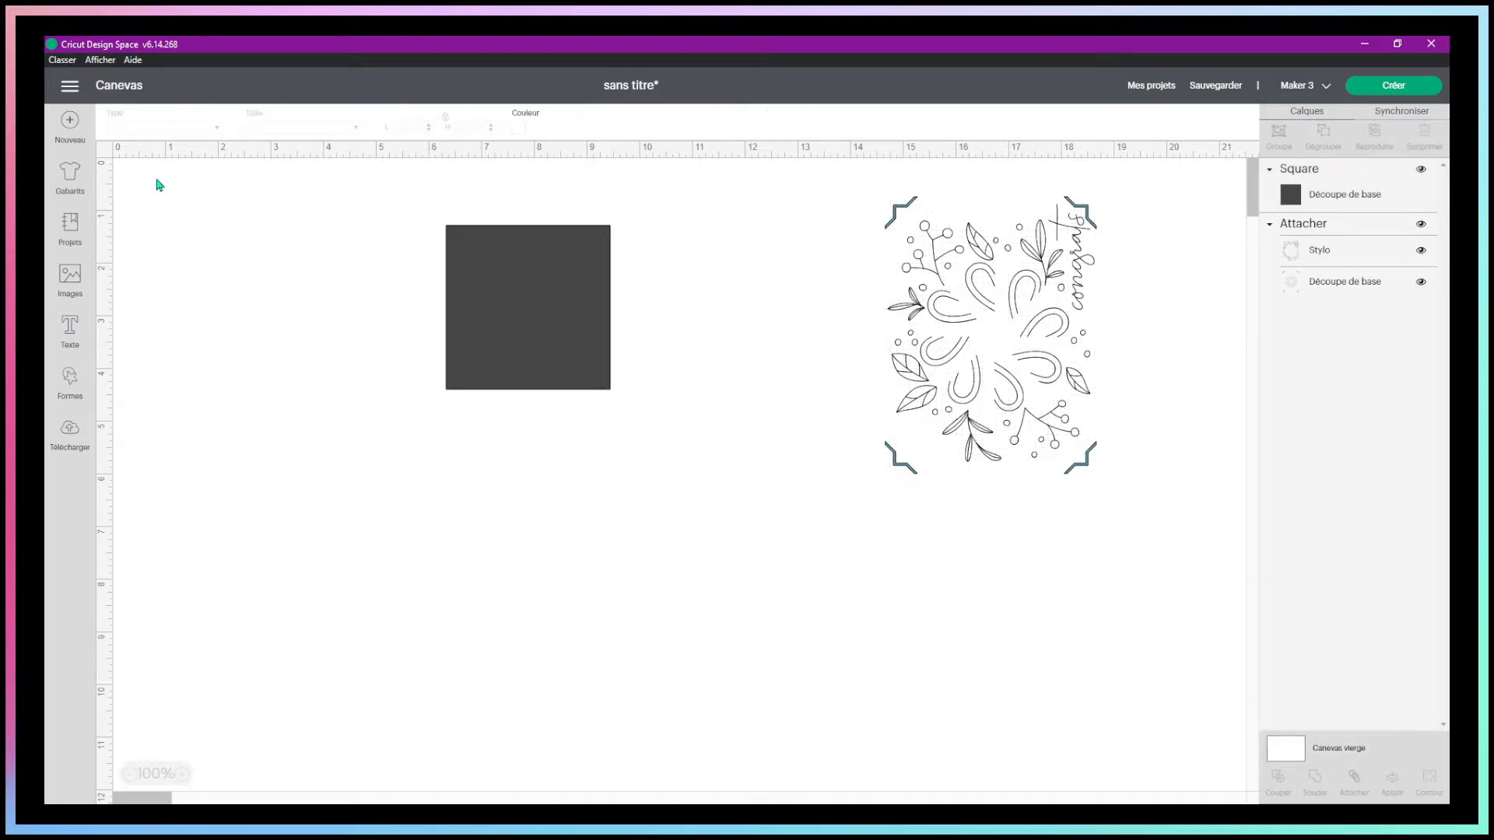
pyautogui.click(107, 153)
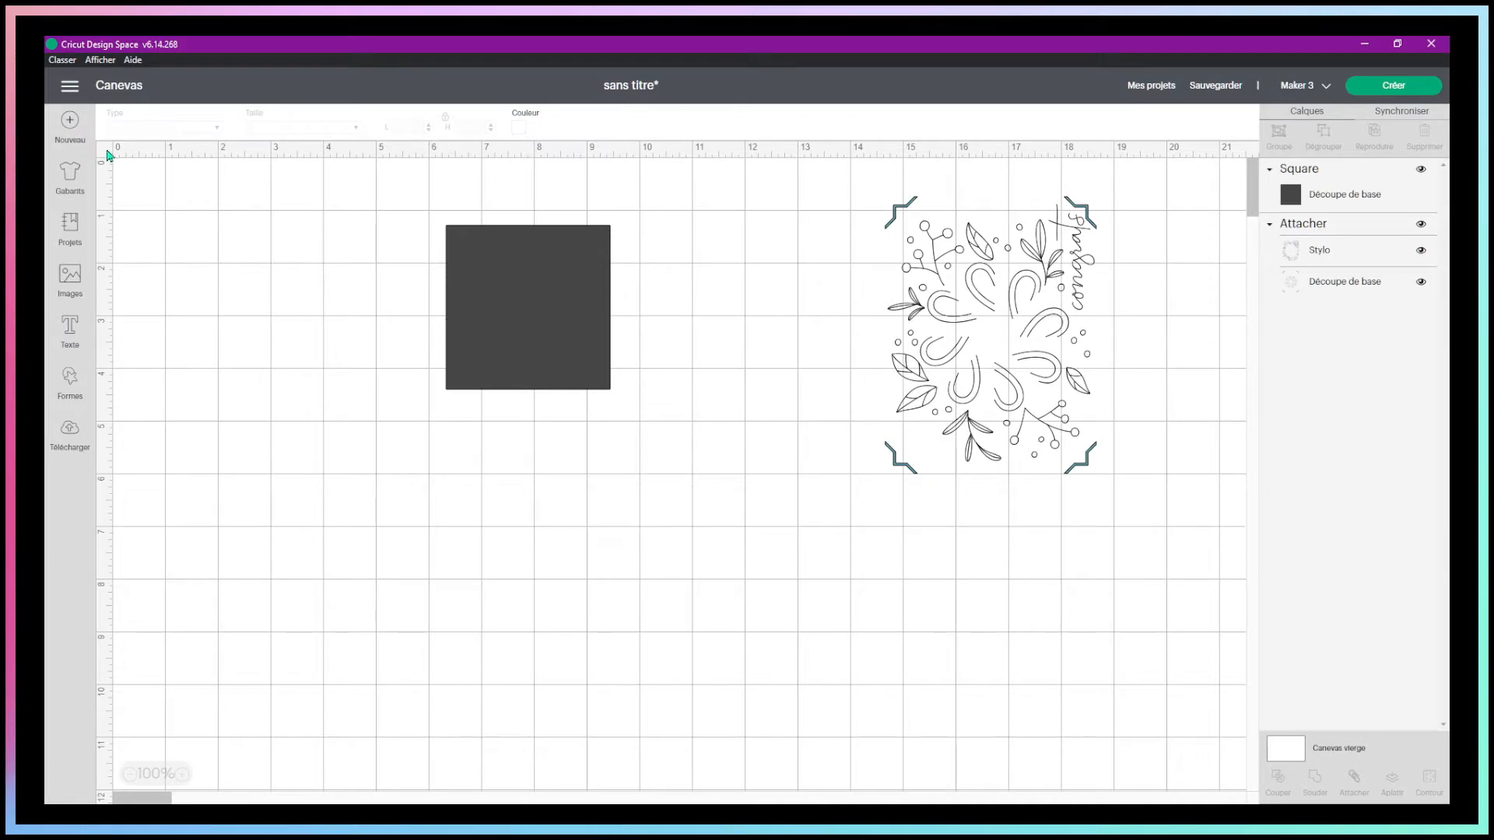
pyautogui.click(106, 153)
pyautogui.click(106, 153)
pyautogui.click(107, 152)
pyautogui.click(106, 152)
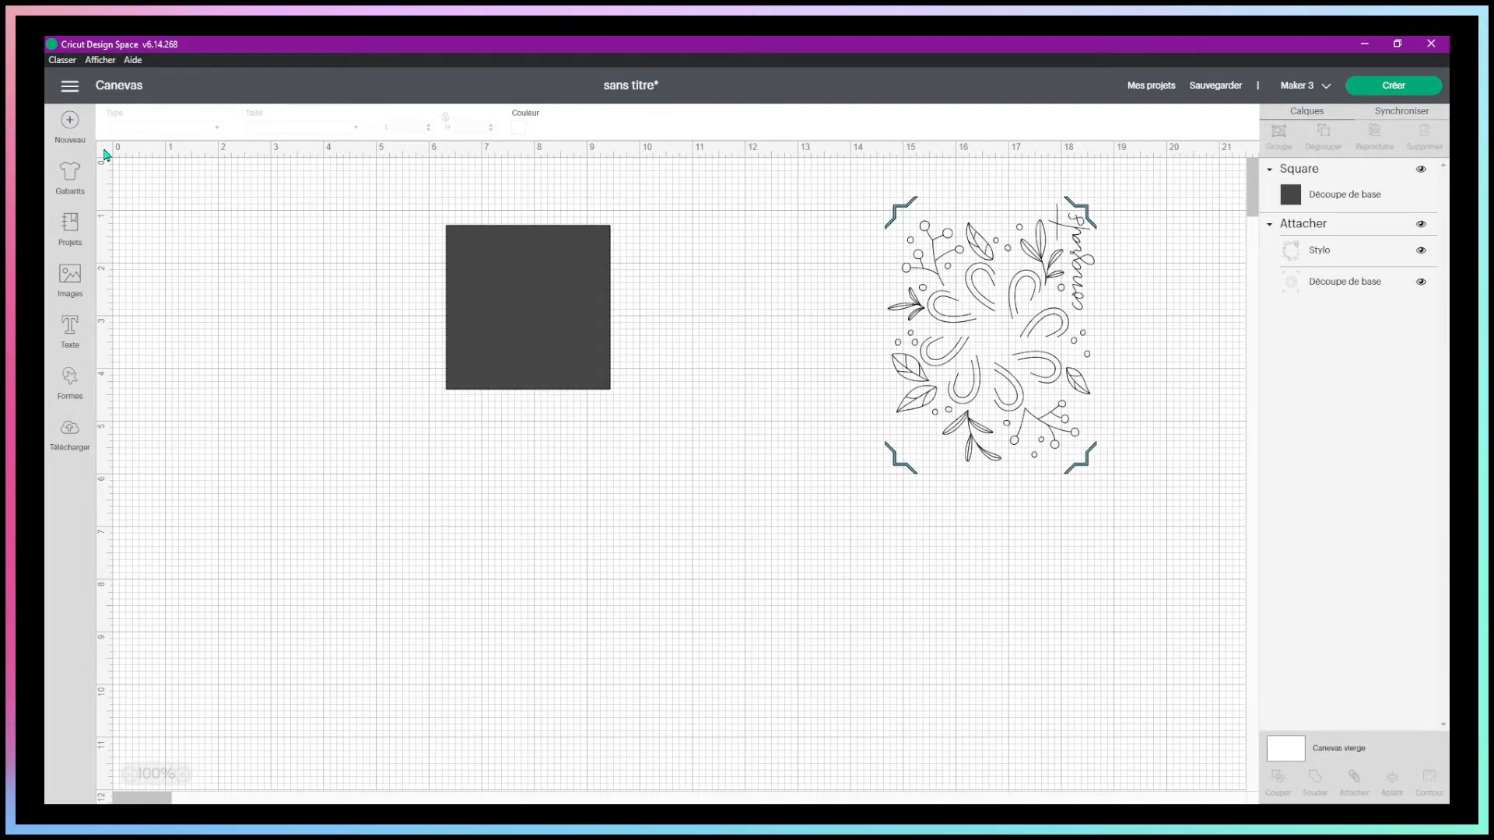
pyautogui.click(107, 153)
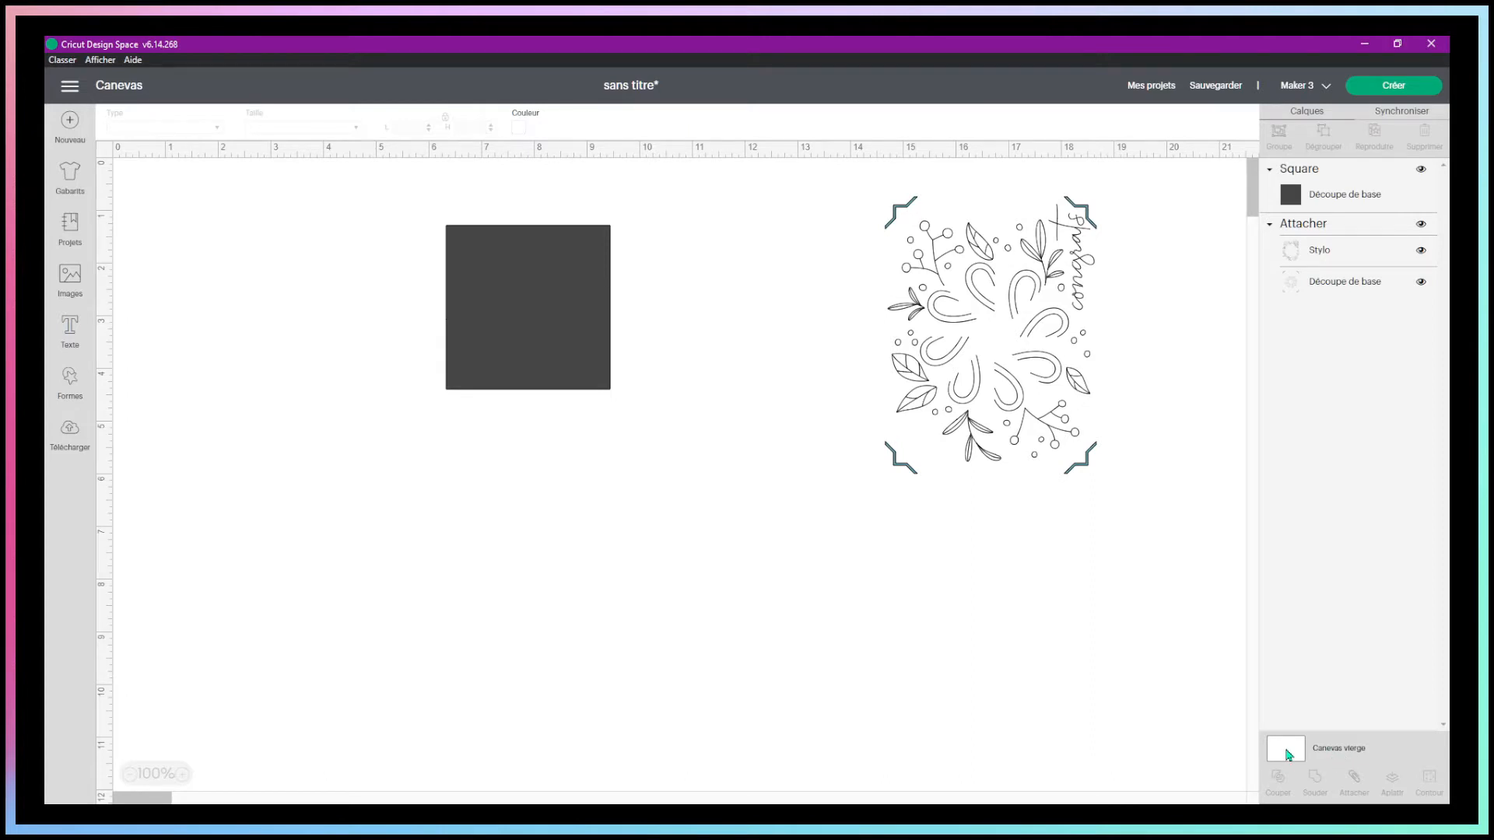
pyautogui.click(520, 128)
pyautogui.click(551, 256)
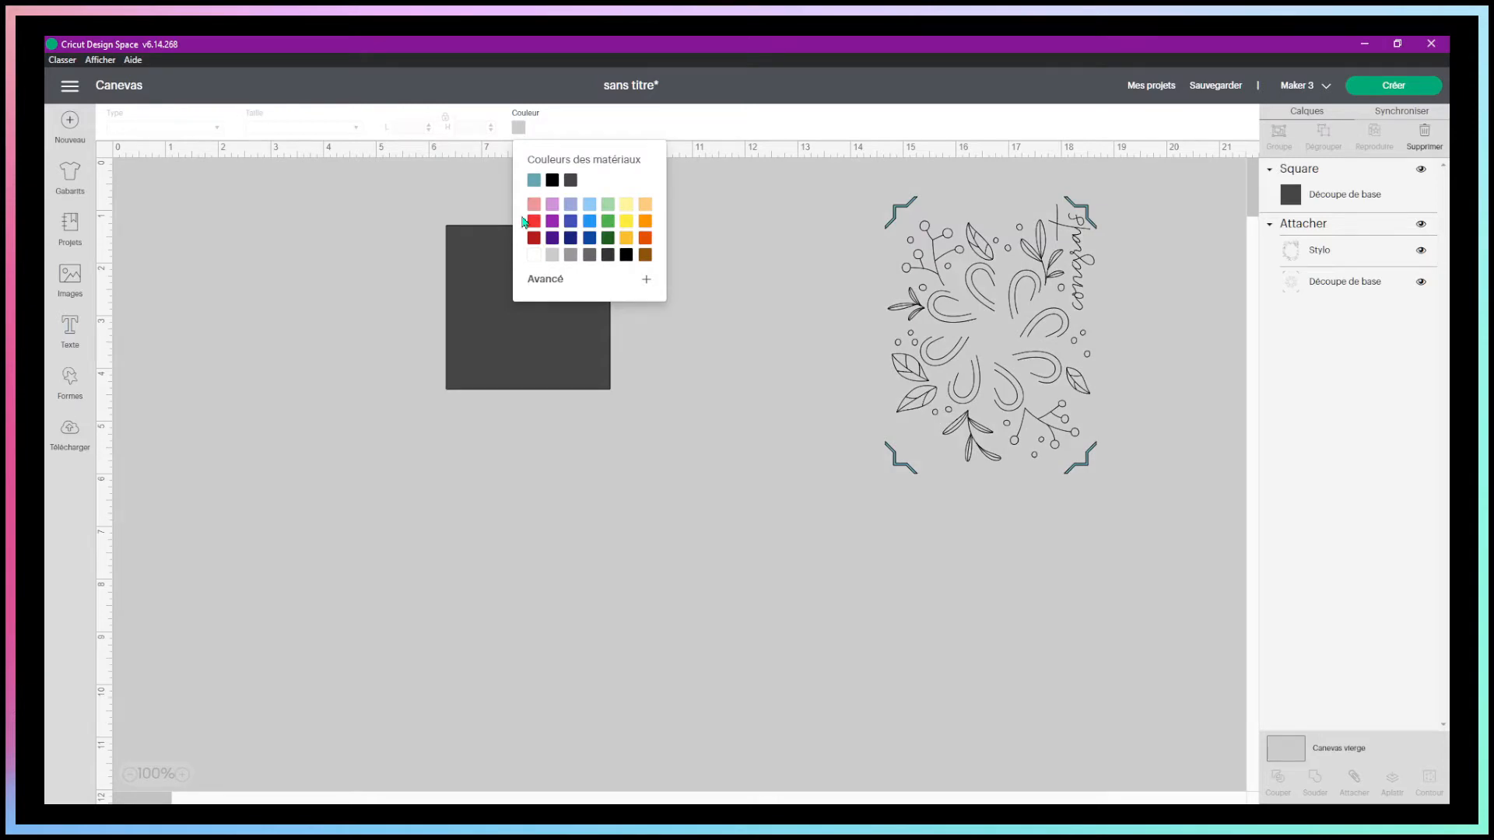
# Resize the square to 4.125 inches wide and 5.75 inches high, shifting it slightly to about X 7.01, Y 1.44.
pyautogui.click(534, 303)
pyautogui.moveTo(533, 303); pyautogui.dragTo(569, 311)
pyautogui.click(597, 127)
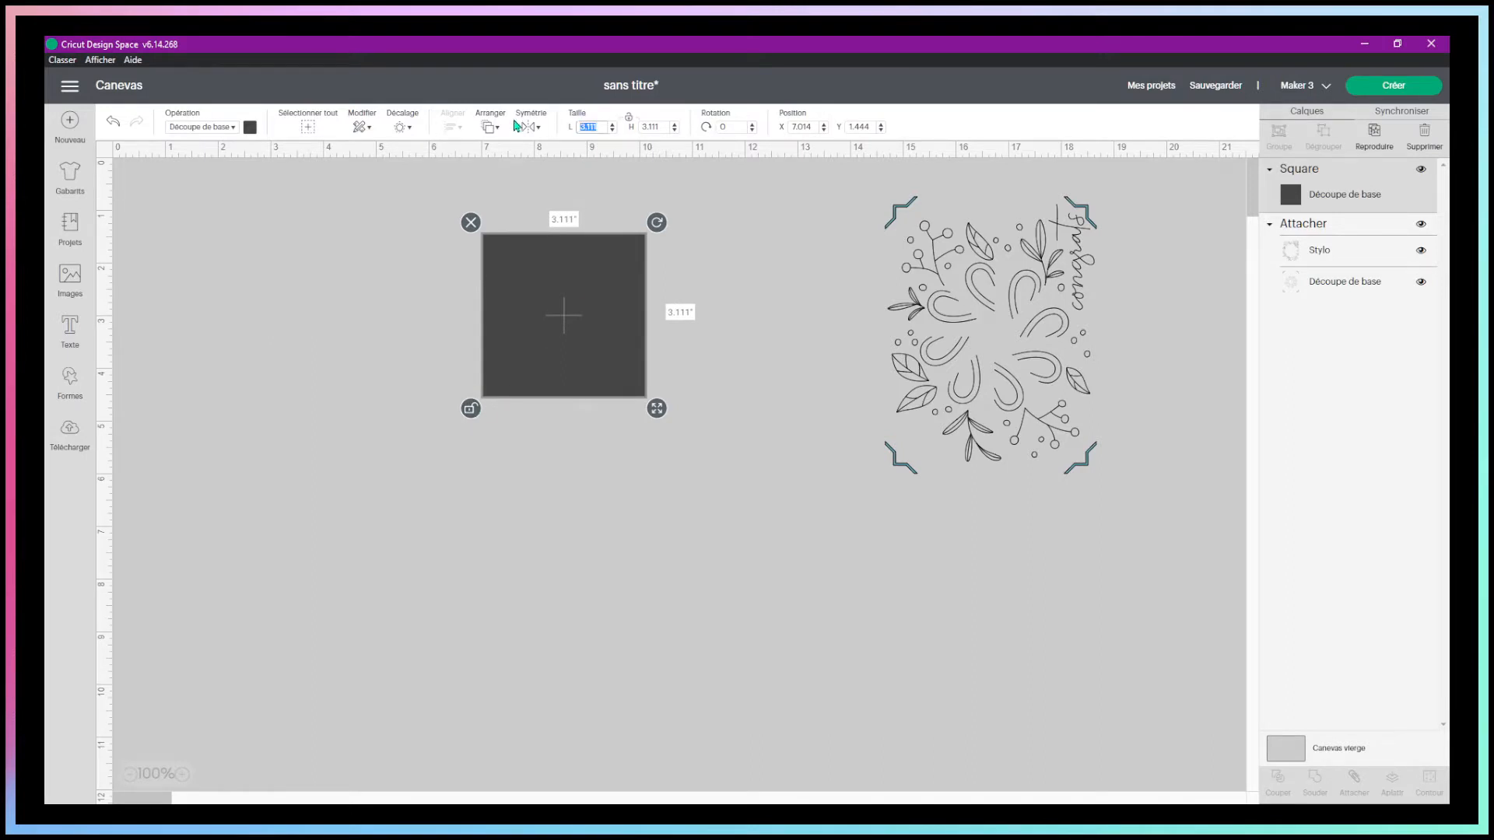
pyautogui.write('4.125')
pyautogui.press('Tab')
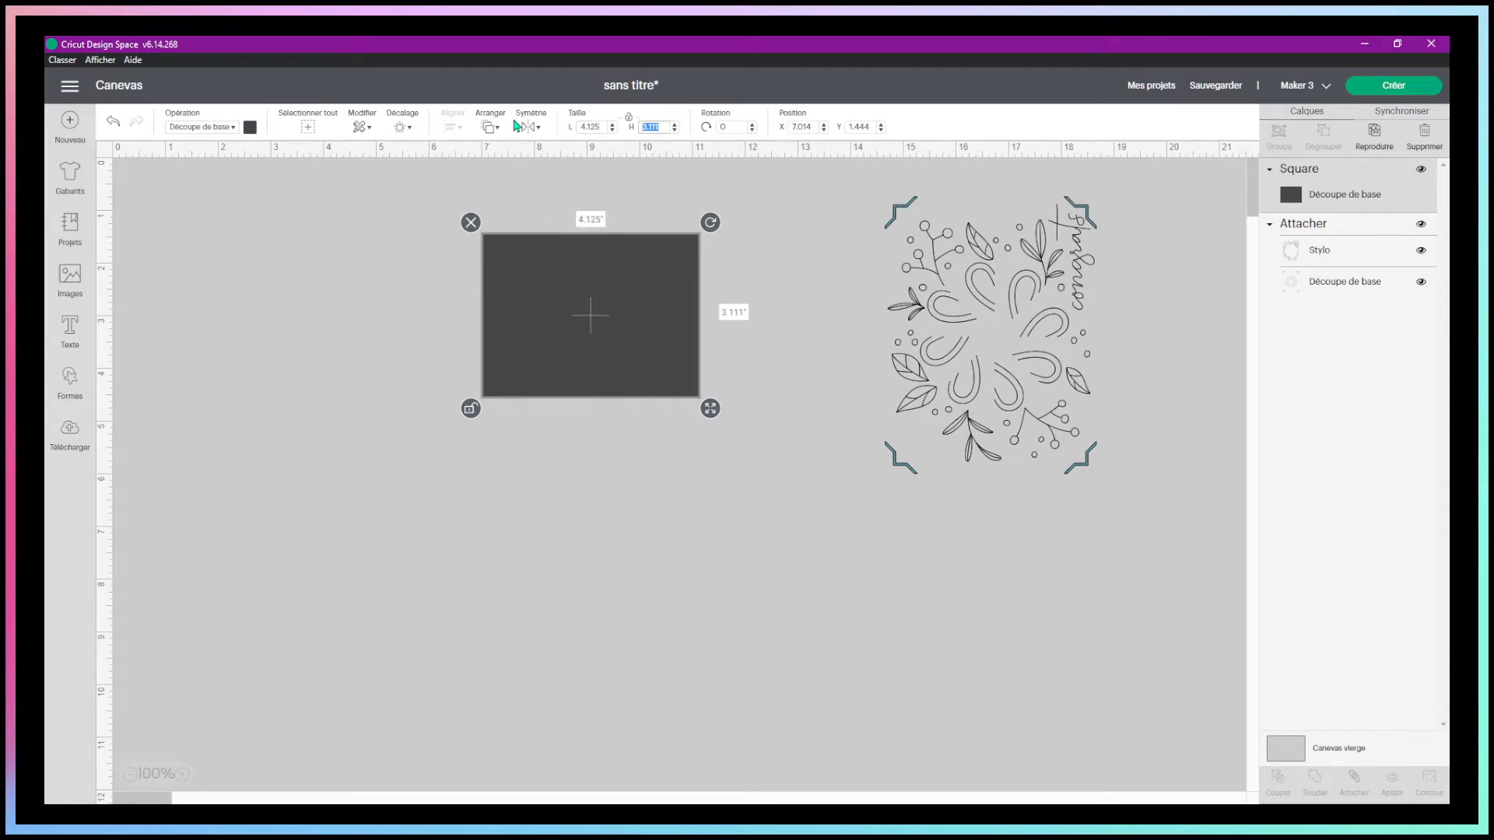
pyautogui.write('5.75')
pyautogui.press('Return')
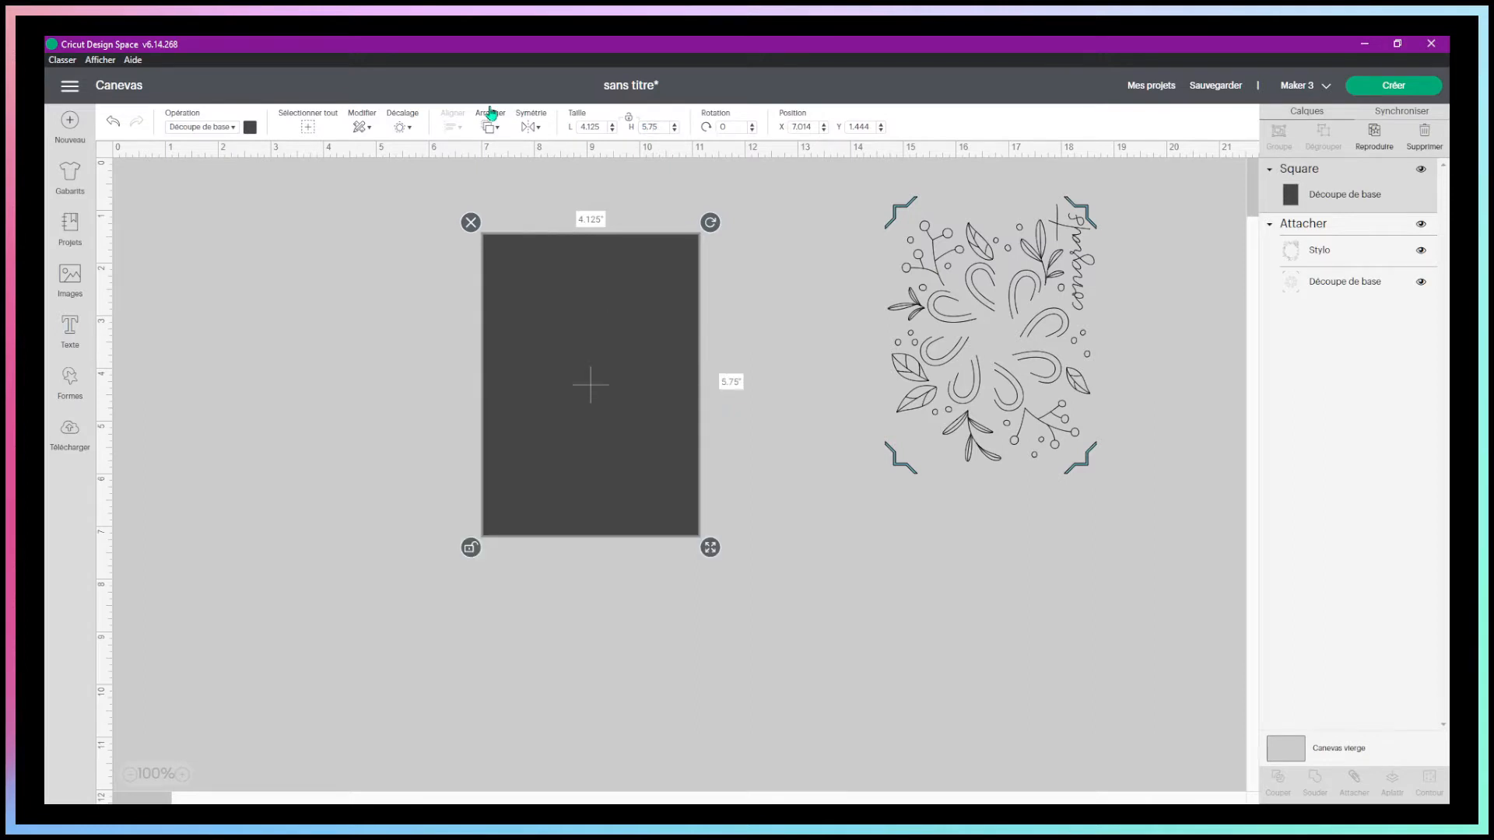
# Recolour the rectangle with the design's teal material colour and move it to about X 2.5, Y 0.49.
pyautogui.click(250, 127)
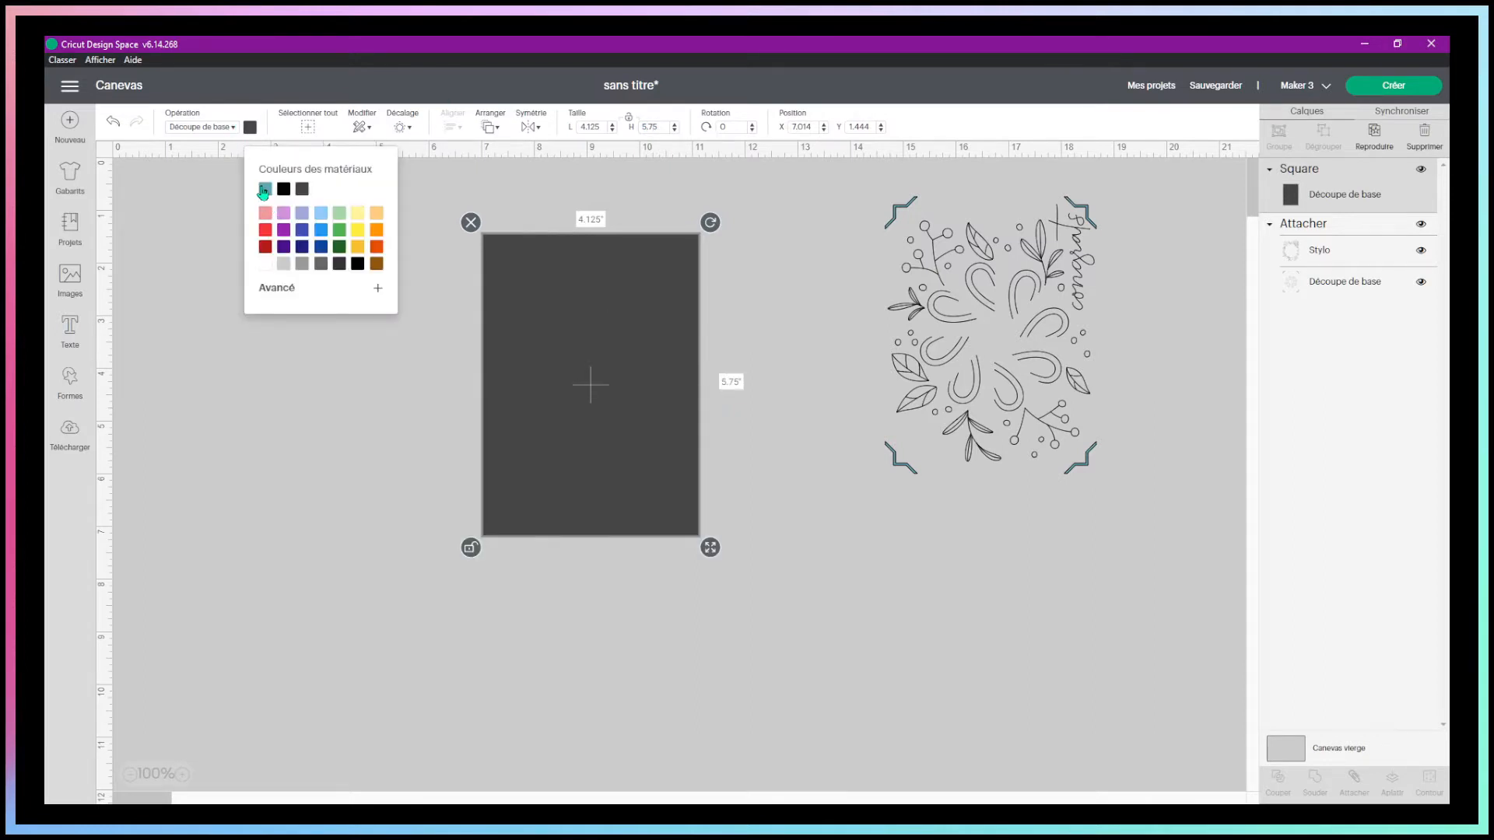
pyautogui.click(263, 191)
pyautogui.click(750, 309)
pyautogui.moveTo(583, 337); pyautogui.dragTo(347, 290)
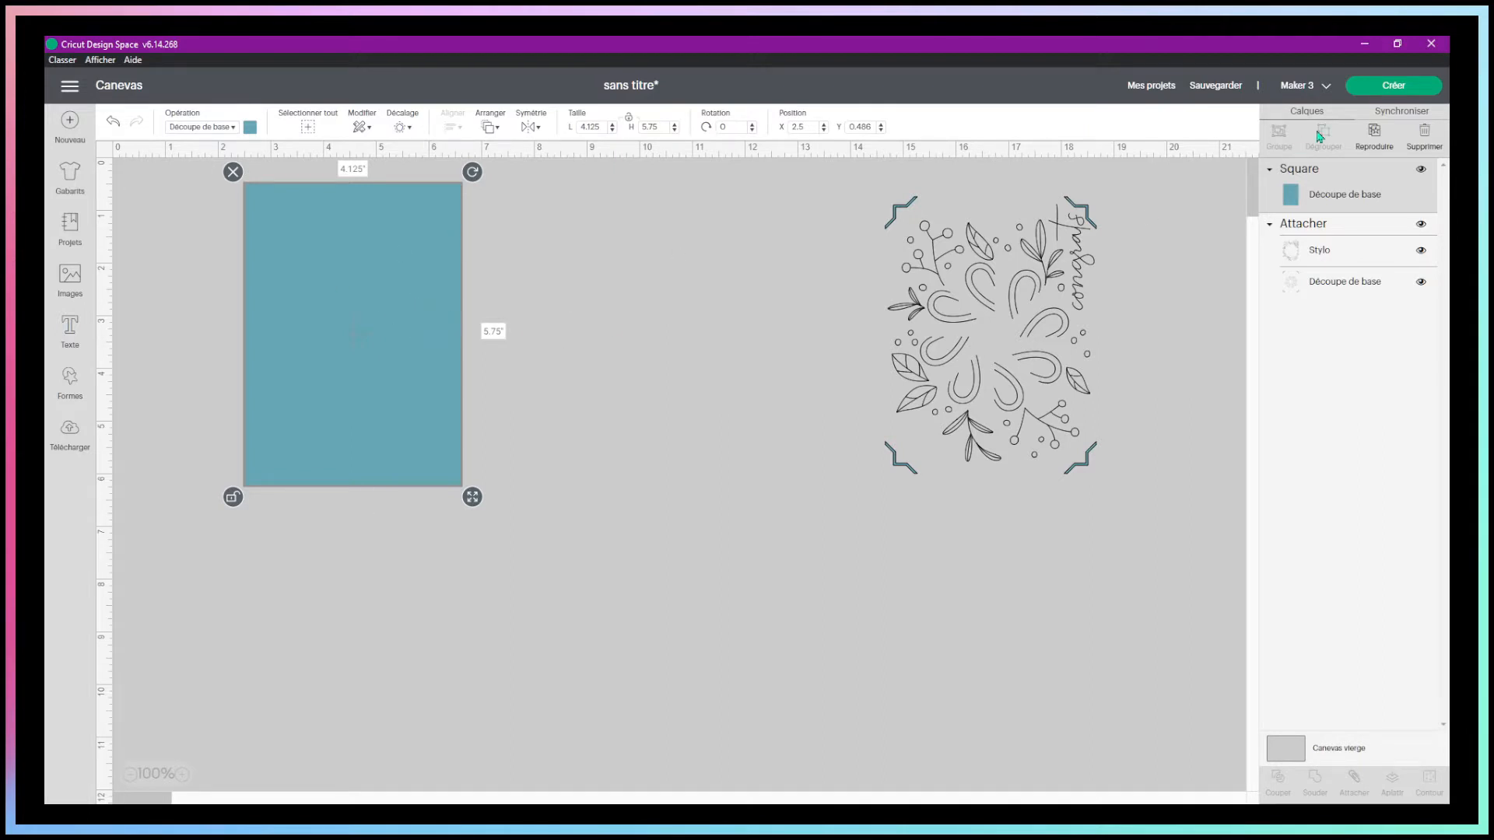
# Duplicate the teal rectangle, place the copy beside it with proportions unlocked, and size it to 4 by 5.625 inches.
pyautogui.click(1373, 134)
pyautogui.moveTo(383, 280); pyautogui.dragTo(636, 274)
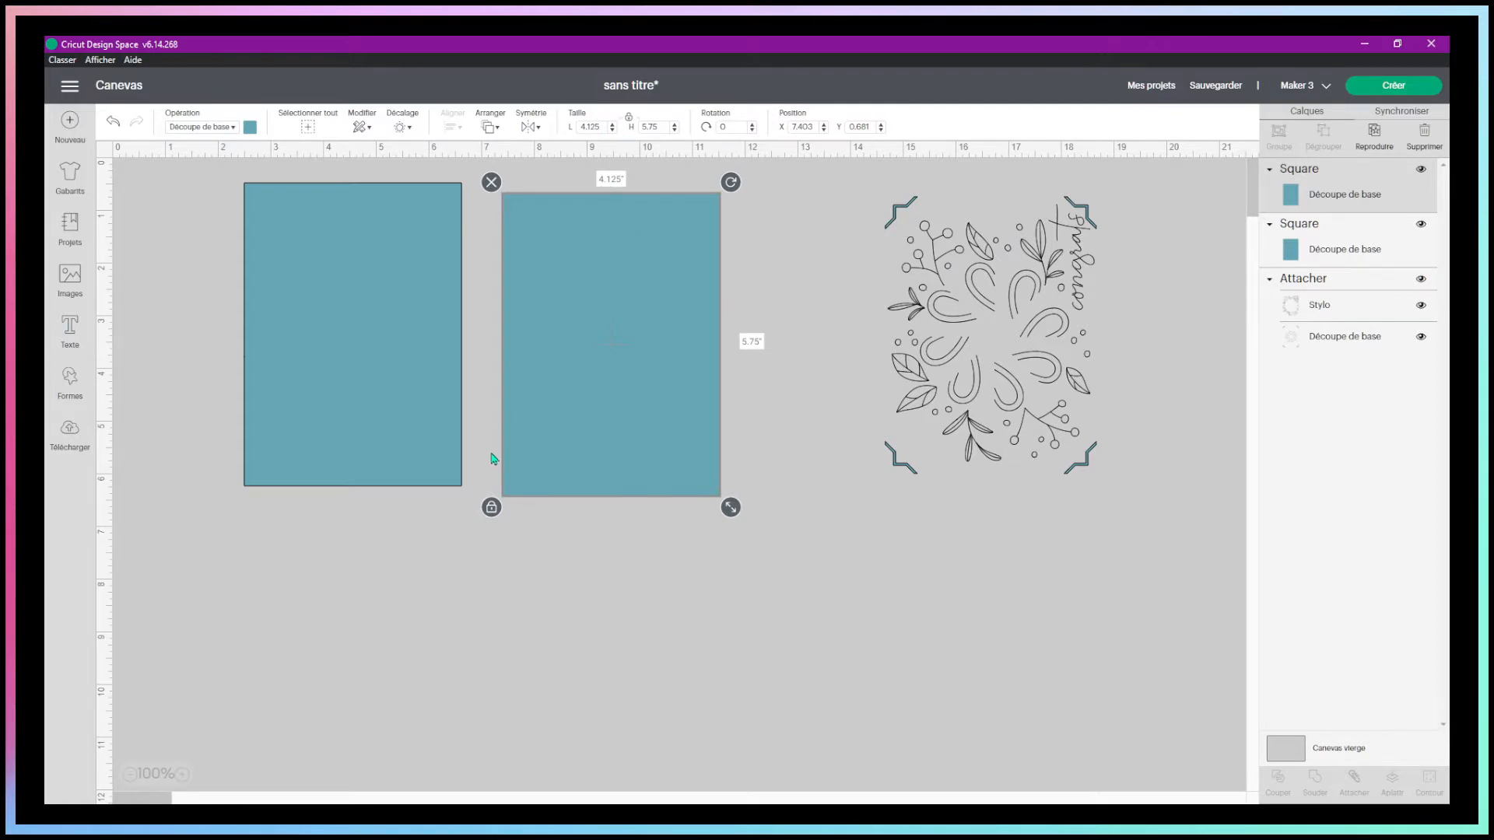
pyautogui.click(491, 509)
pyautogui.moveTo(600, 126); pyautogui.dragTo(589, 123)
pyautogui.write('4')
pyautogui.click(666, 127)
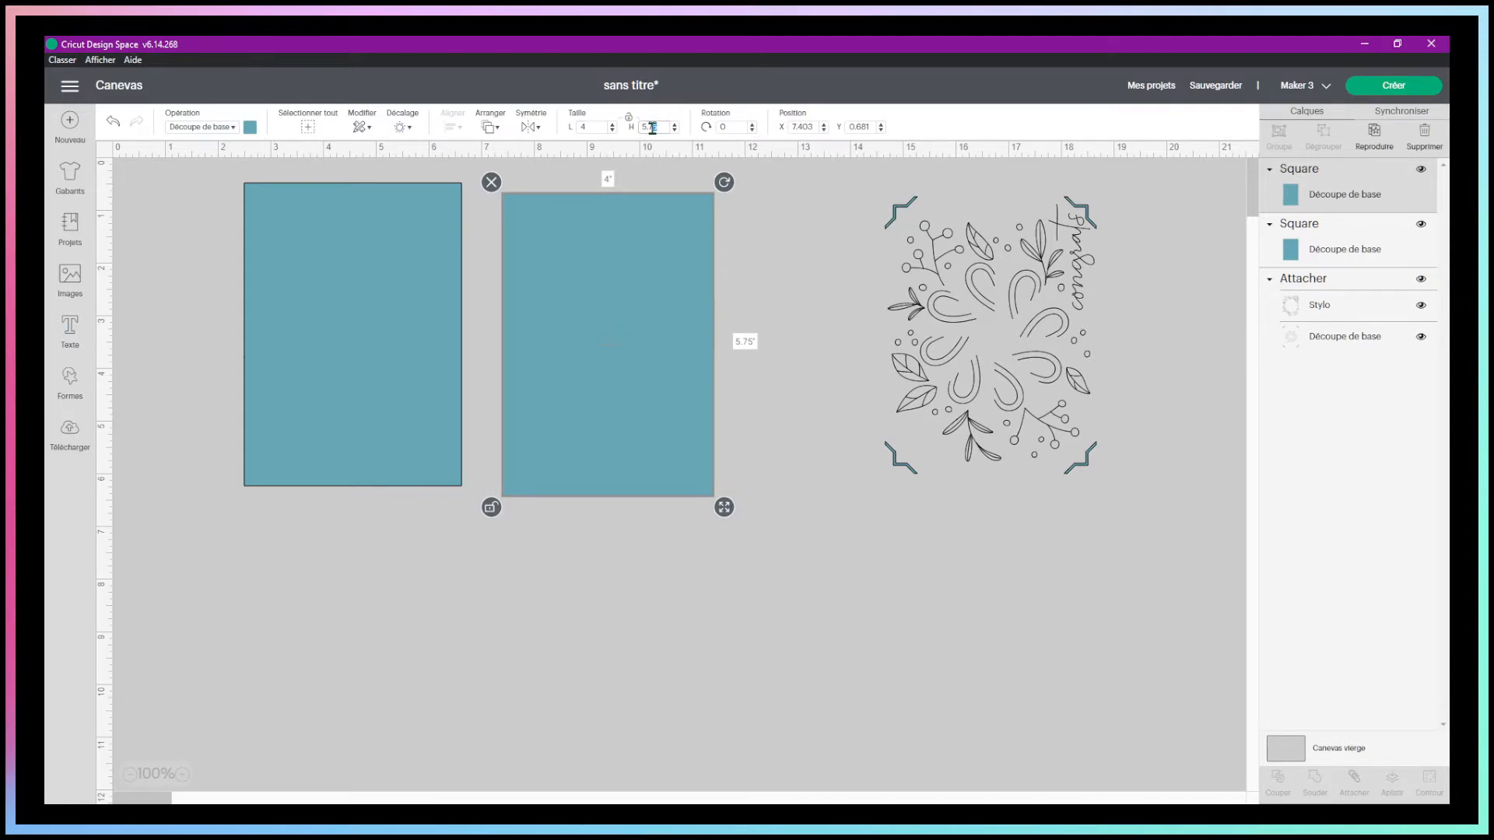
pyautogui.moveTo(652, 128); pyautogui.dragTo(684, 136)
pyautogui.write('625')
pyautogui.press('Return')
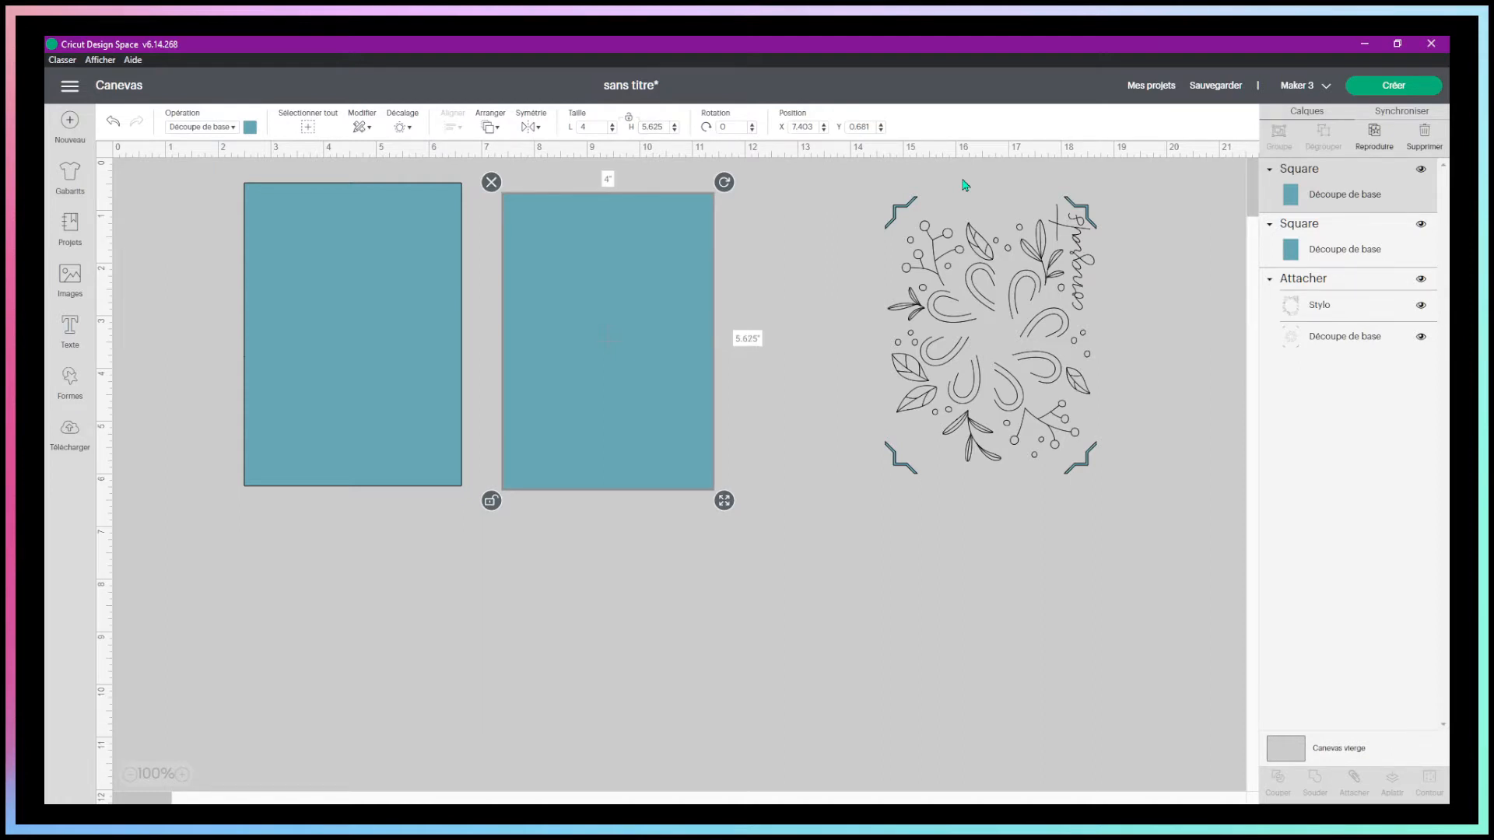
# Change the smaller rectangle's material colour to light purple.
pyautogui.click(761, 329)
pyautogui.click(636, 259)
pyautogui.click(250, 128)
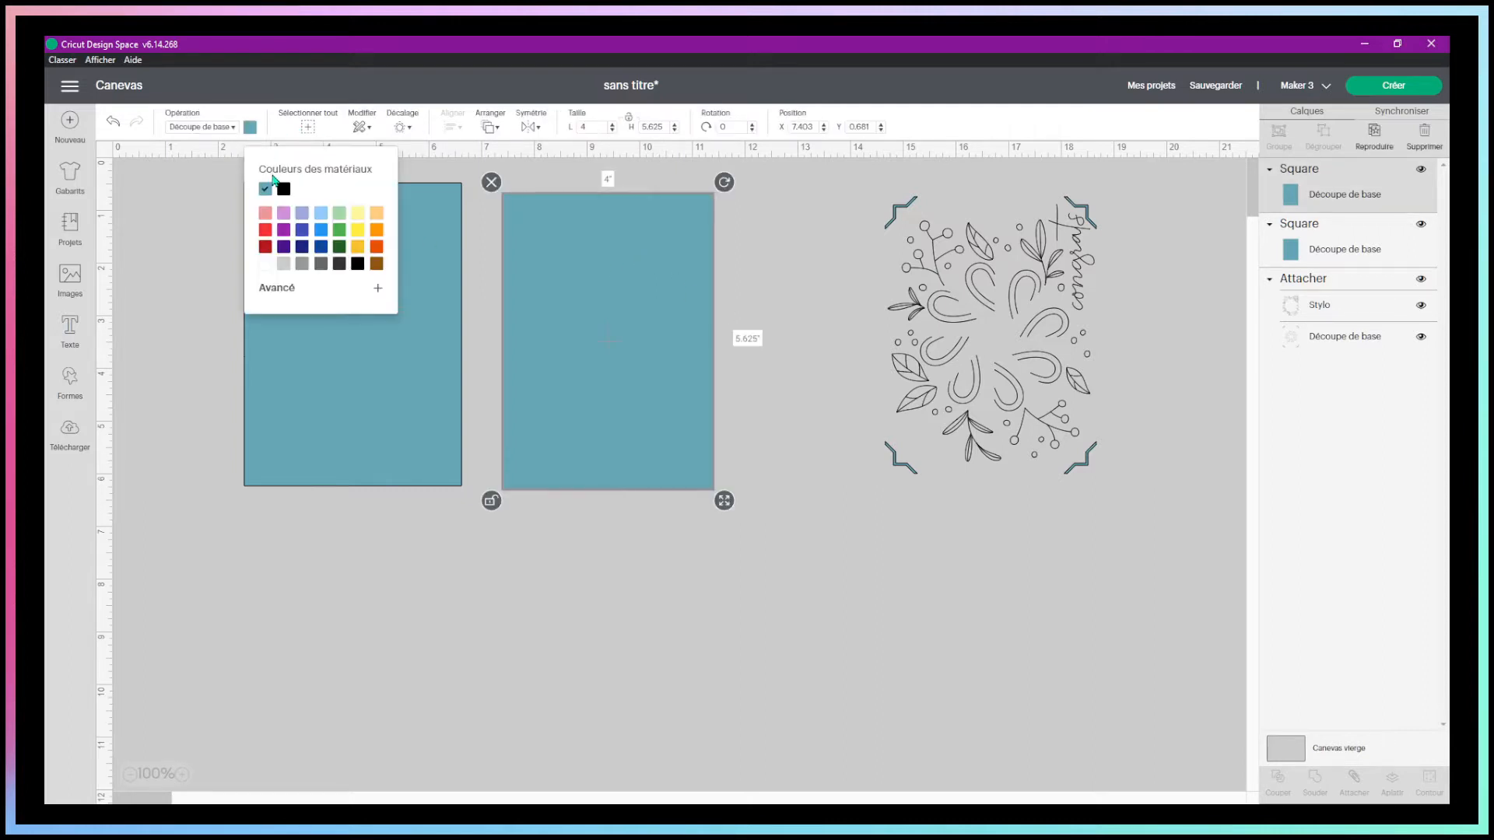
pyautogui.click(283, 214)
pyautogui.click(809, 317)
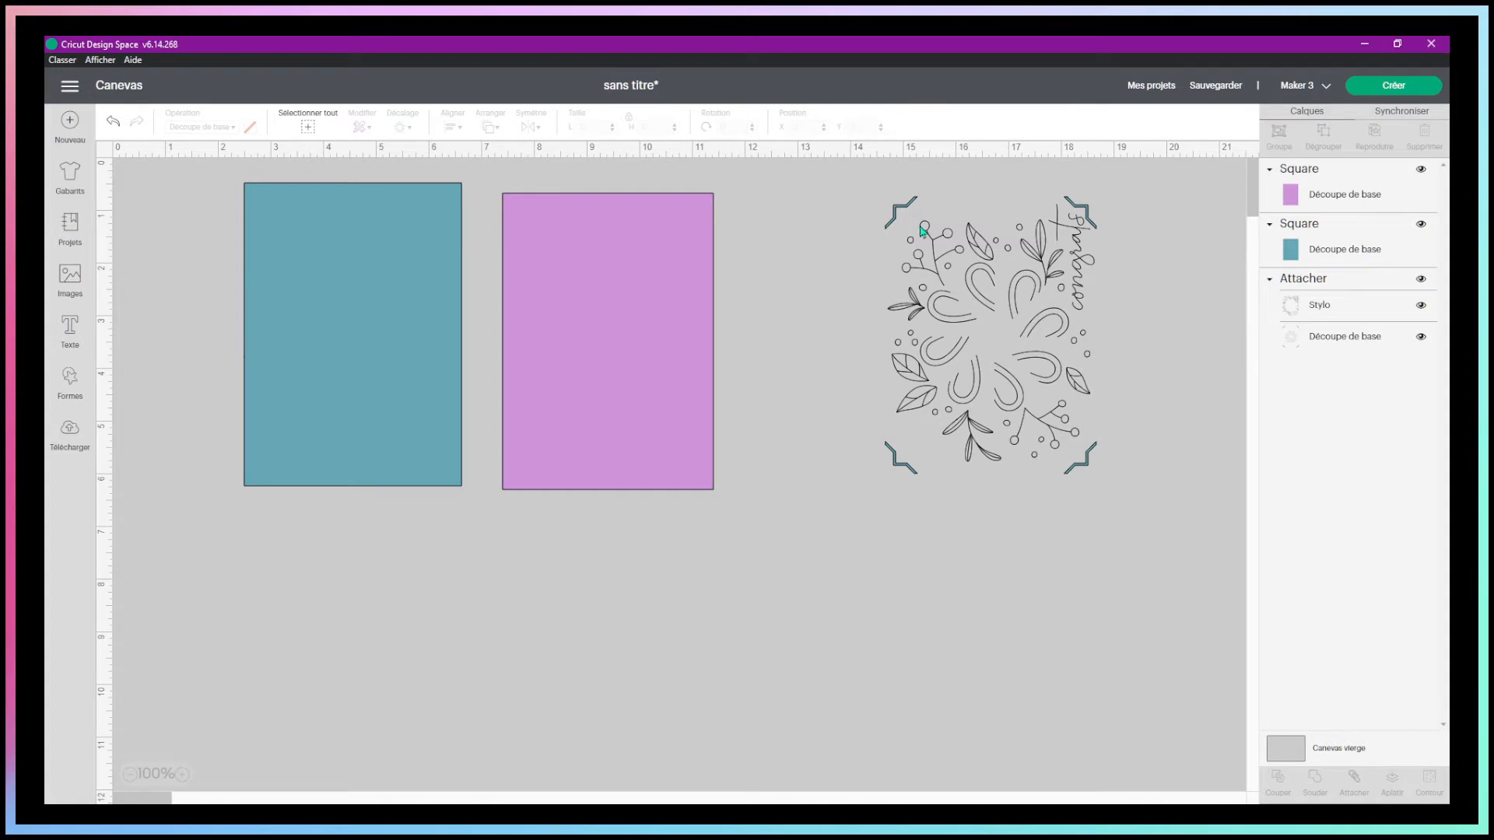
# Place the light purple rectangle over the teal one and centre the two on each other.
pyautogui.moveTo(600, 316); pyautogui.dragTo(361, 307)
pyautogui.moveTo(176, 234); pyautogui.dragTo(357, 357)
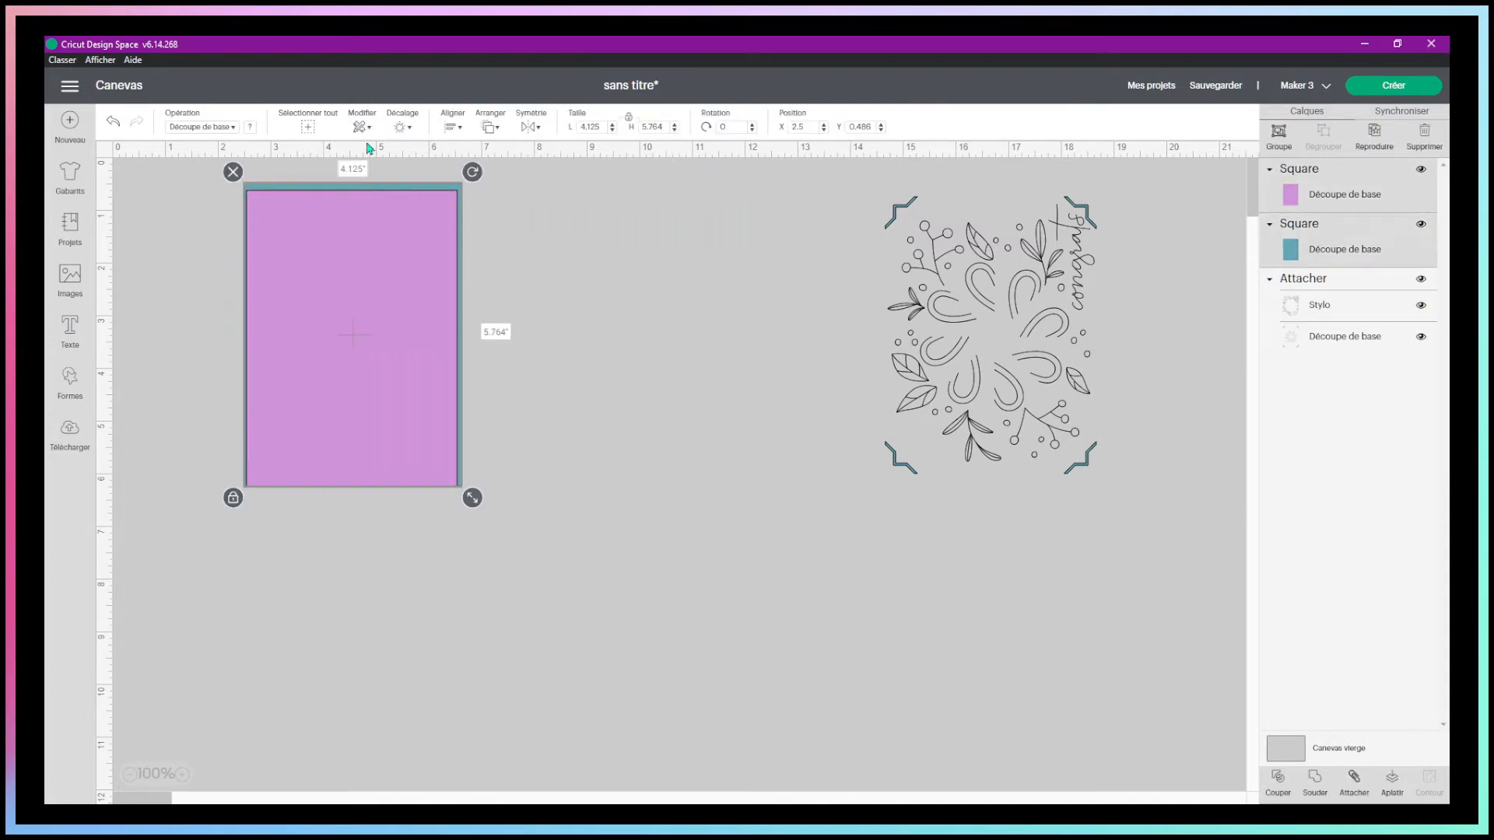
pyautogui.click(453, 129)
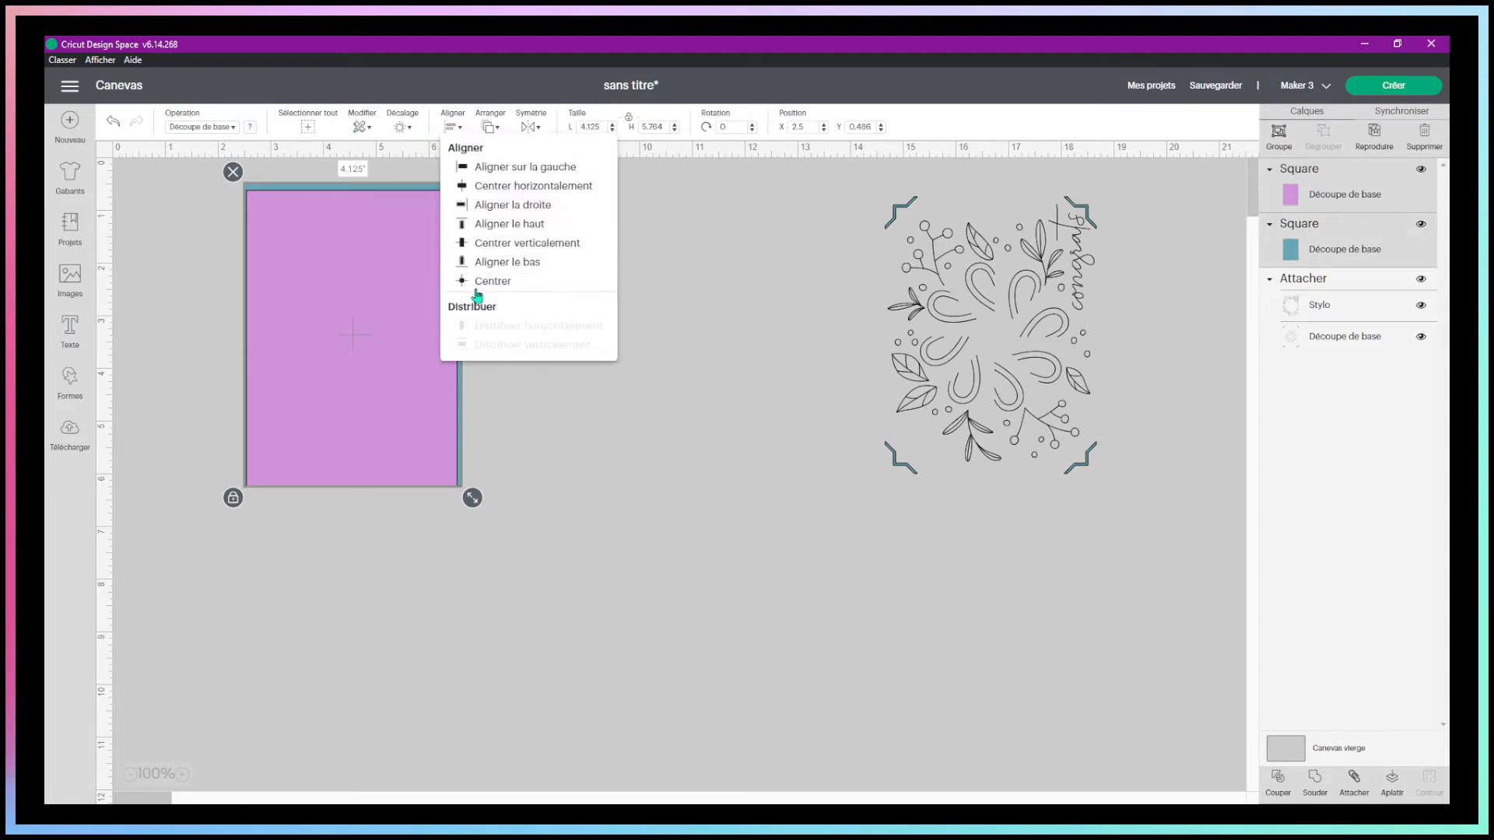
pyautogui.click(476, 282)
pyautogui.click(653, 357)
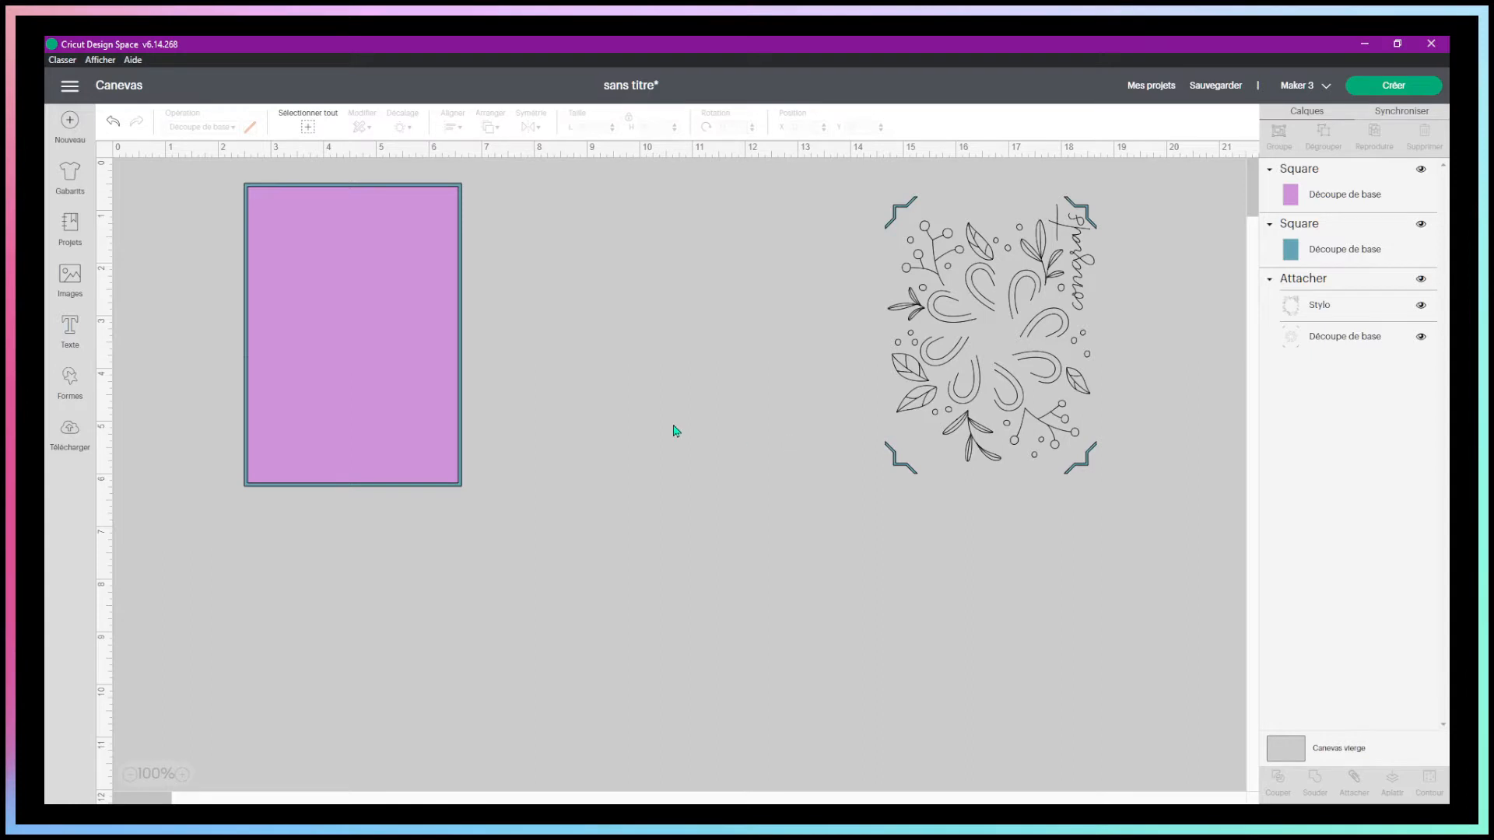
# Undo the last change, then duplicate the light purple rectangle and place the copy beside the teal one at about X 7.42, Y 0.54.
pyautogui.click(350, 361)
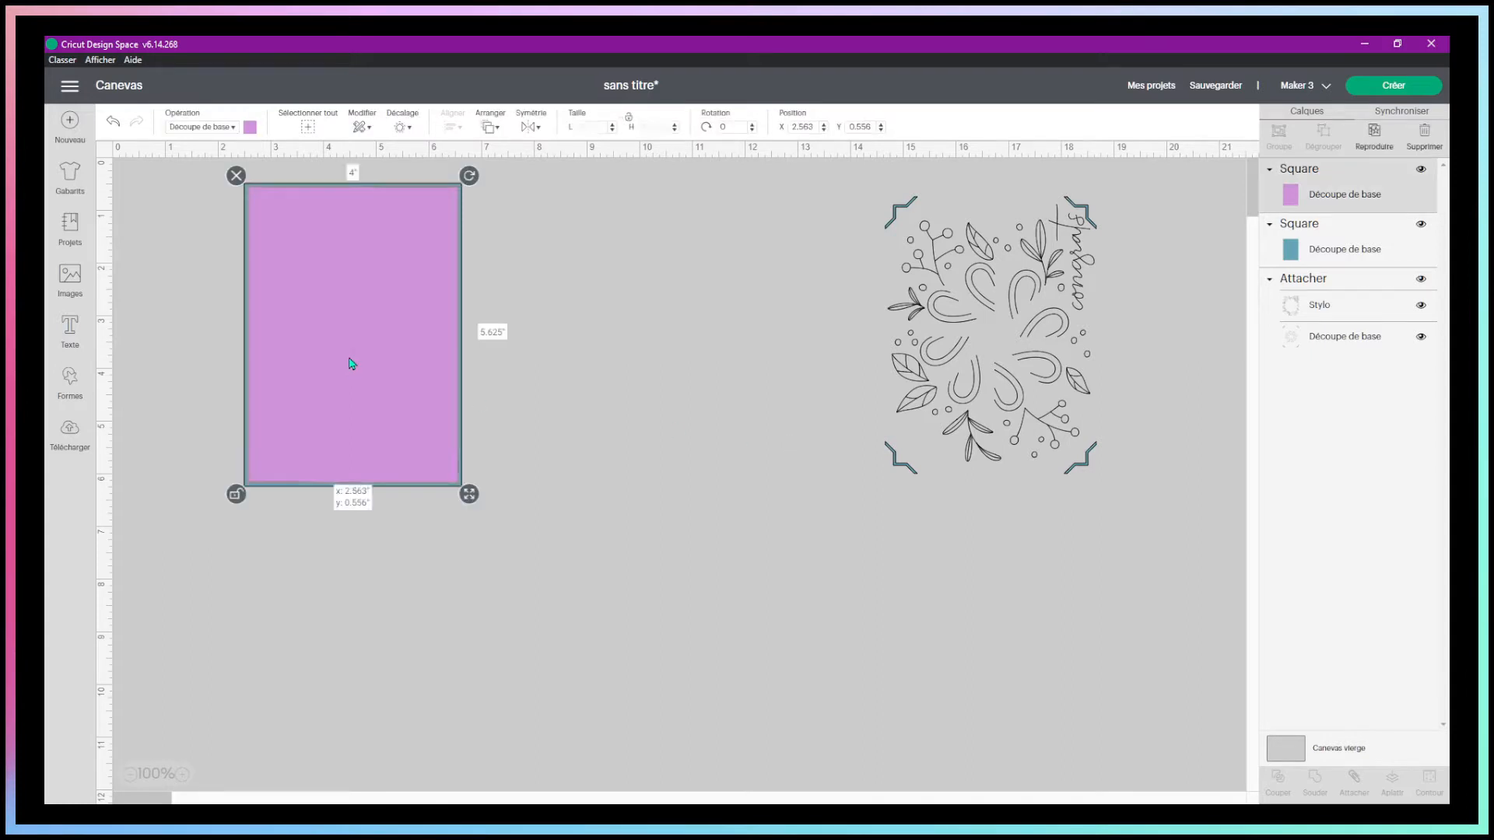
pyautogui.click(114, 121)
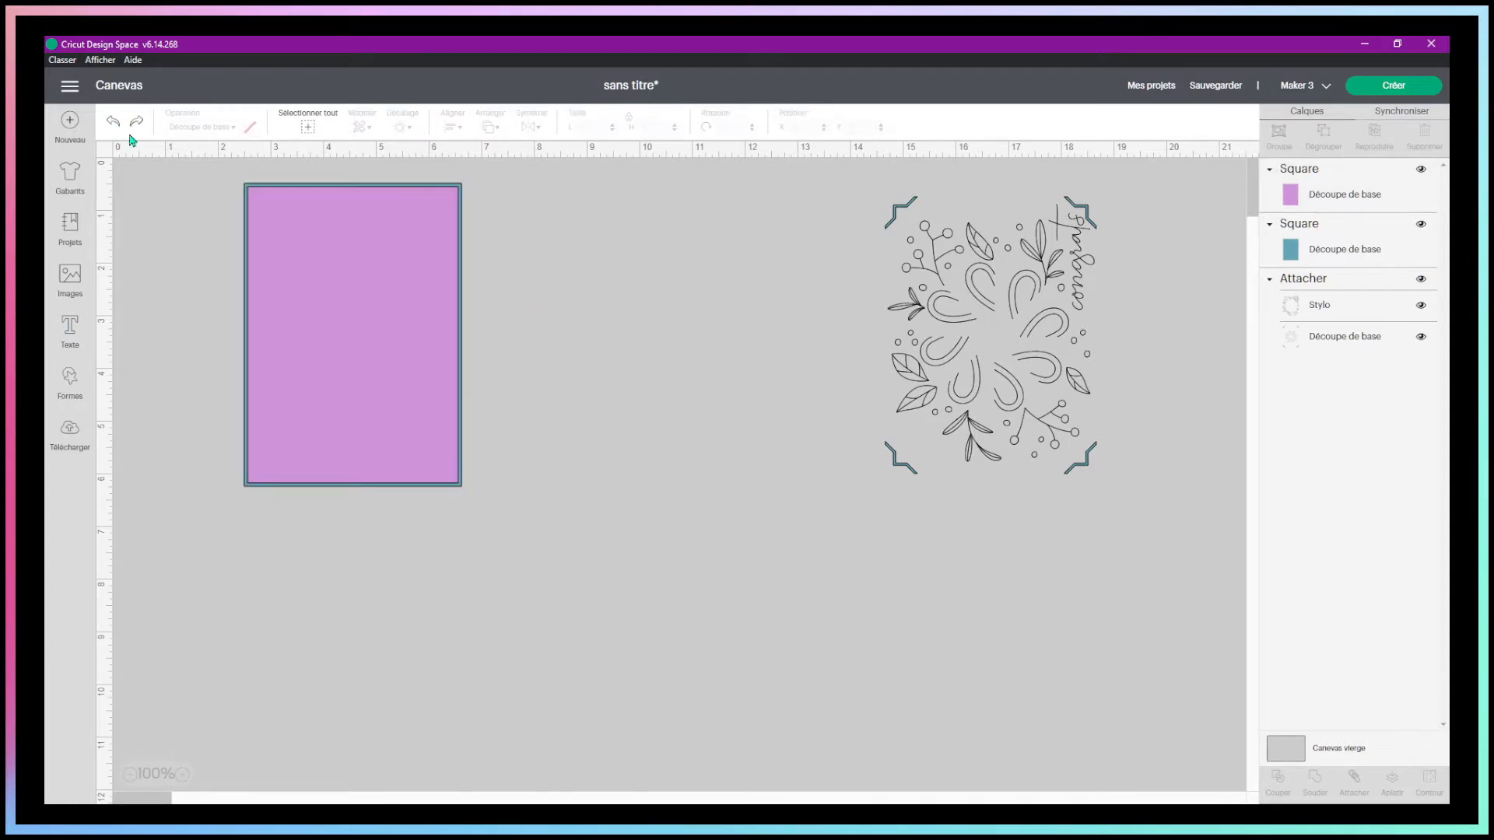
pyautogui.click(381, 293)
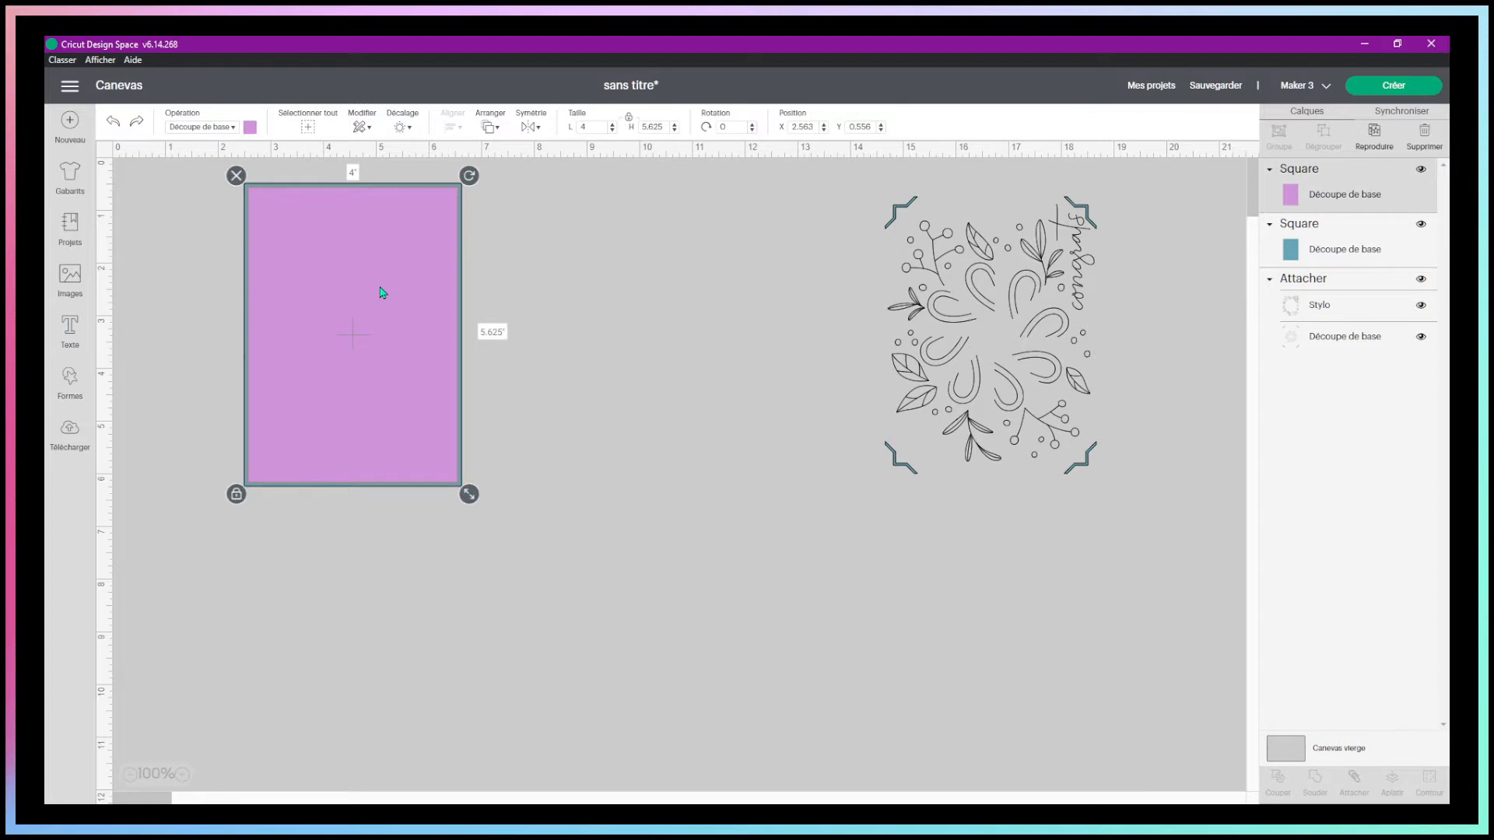
pyautogui.click(1373, 136)
pyautogui.moveTo(389, 328); pyautogui.dragTo(630, 314)
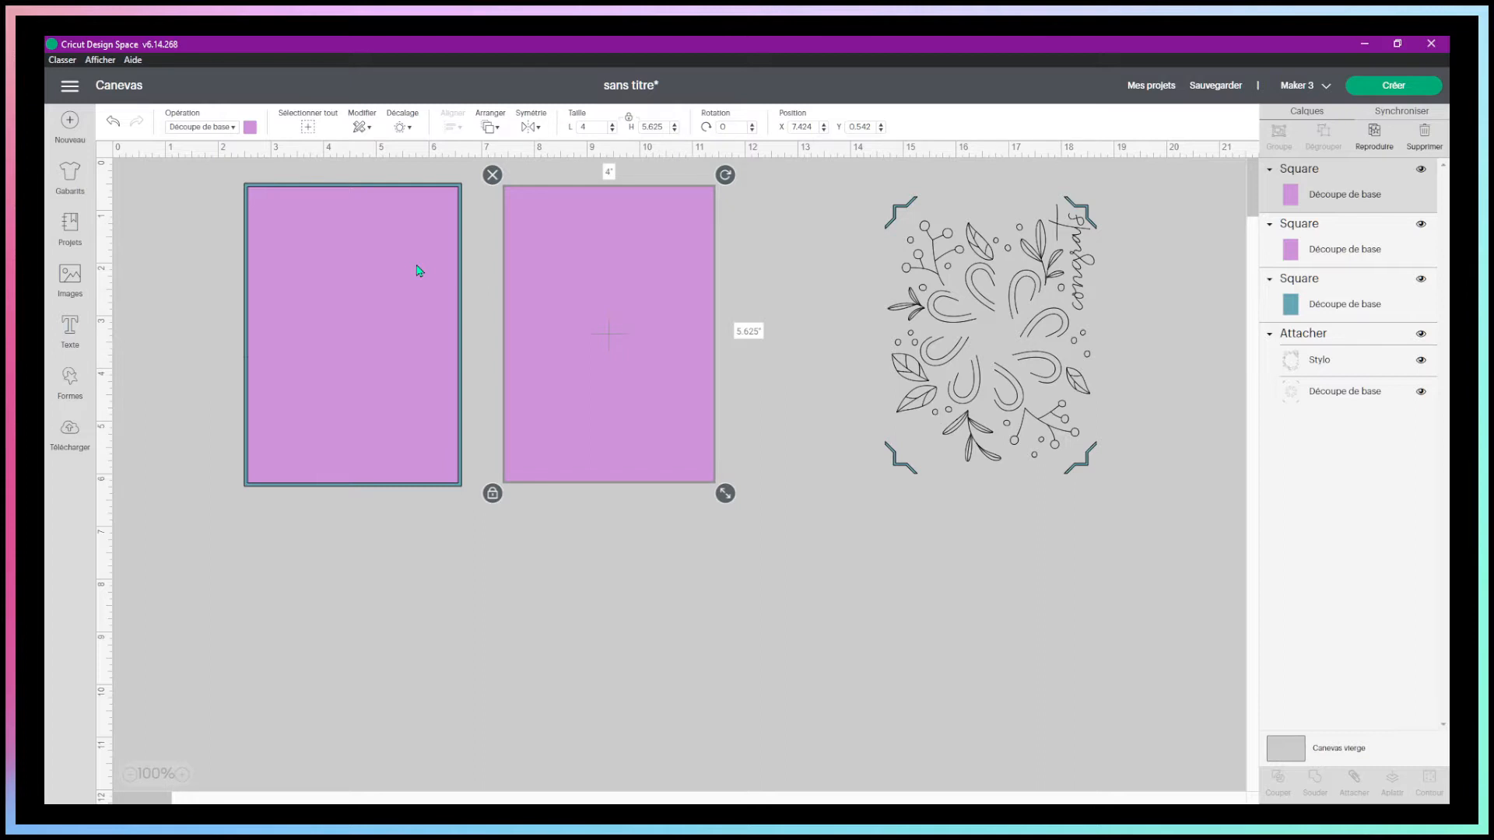
# Bring the floral "congrats" design in front of all rectangles and move it next to the purple copy at about X 12.82, Y 0.92.
pyautogui.click(973, 293)
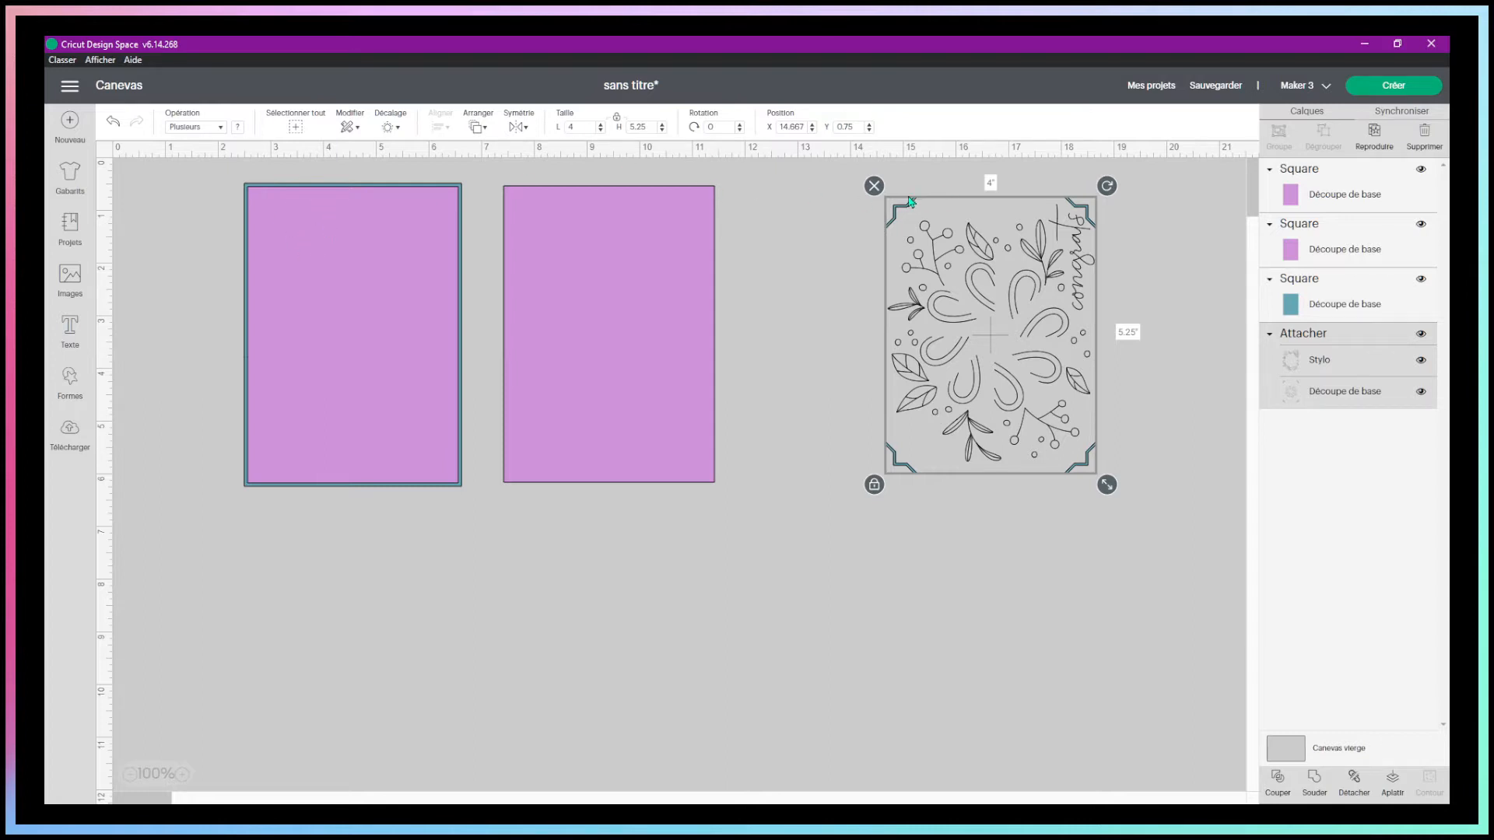
pyautogui.moveTo(923, 235); pyautogui.dragTo(874, 293)
pyautogui.rightClick(865, 294)
pyautogui.click(883, 504)
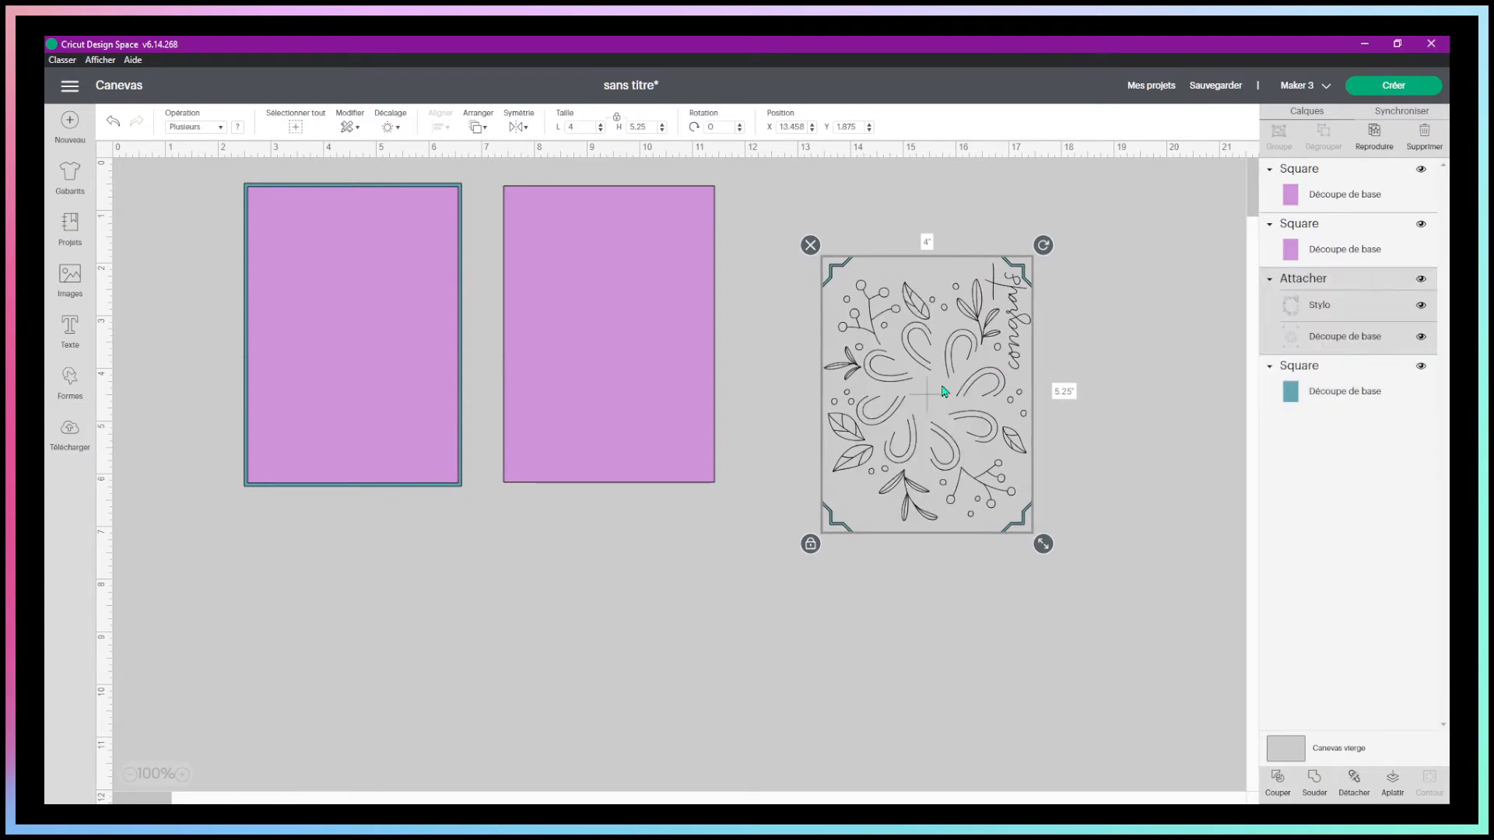
pyautogui.moveTo(913, 399); pyautogui.dragTo(863, 314)
pyautogui.rightClick(939, 398)
pyautogui.click(988, 629)
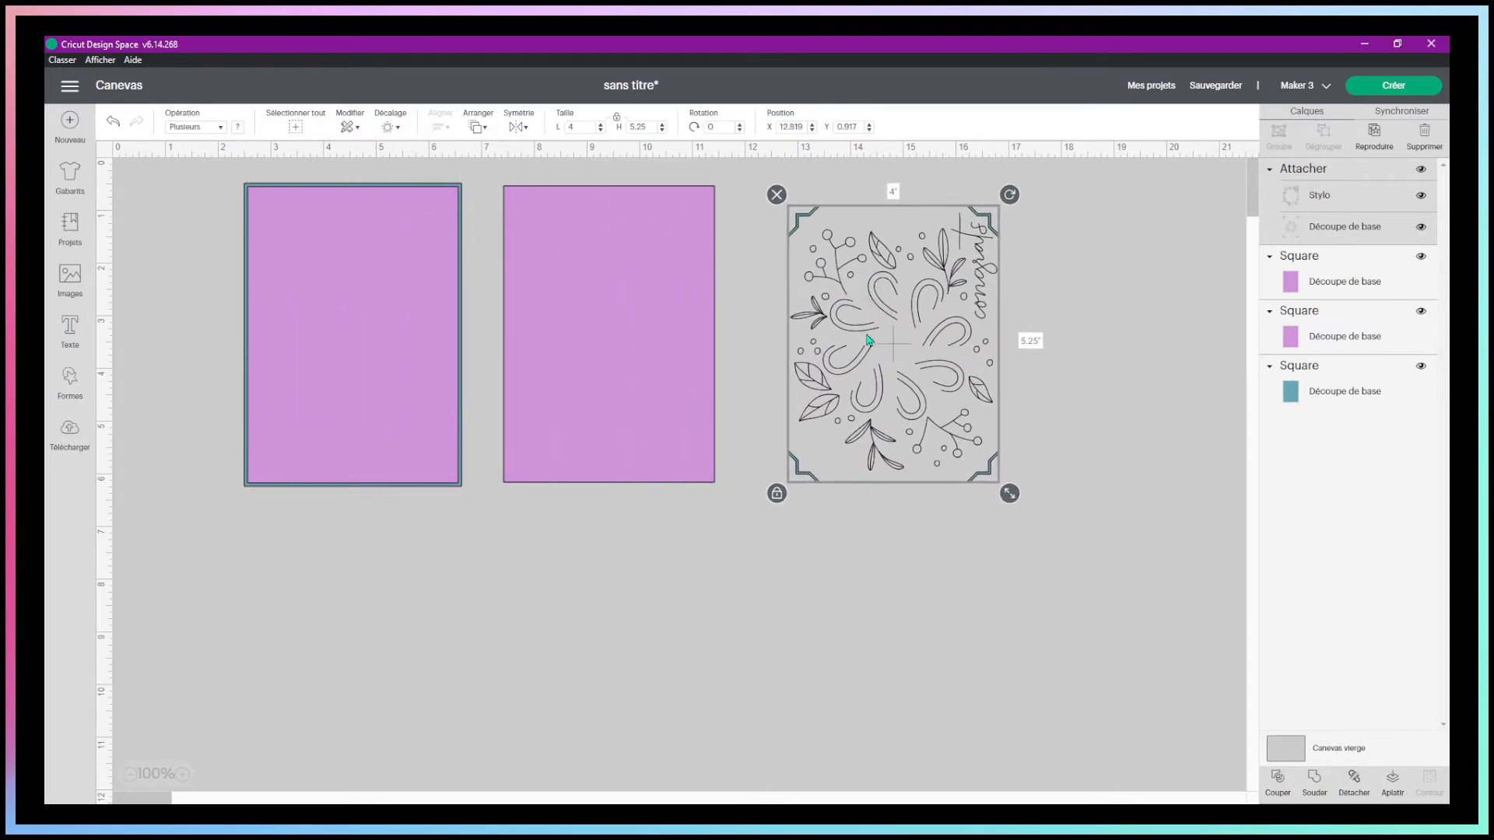
pyautogui.click(582, 230)
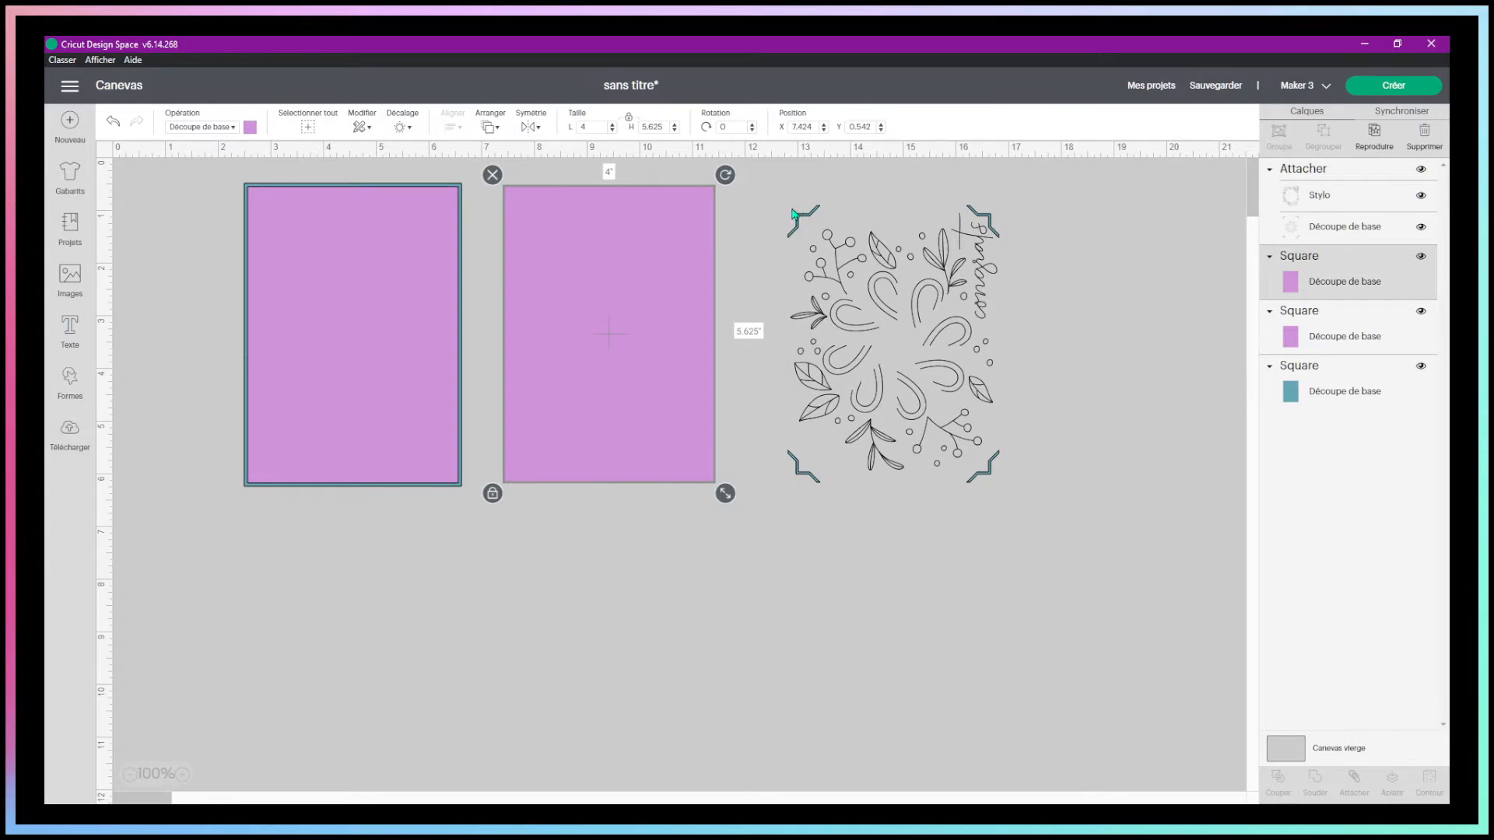
pyautogui.click(854, 245)
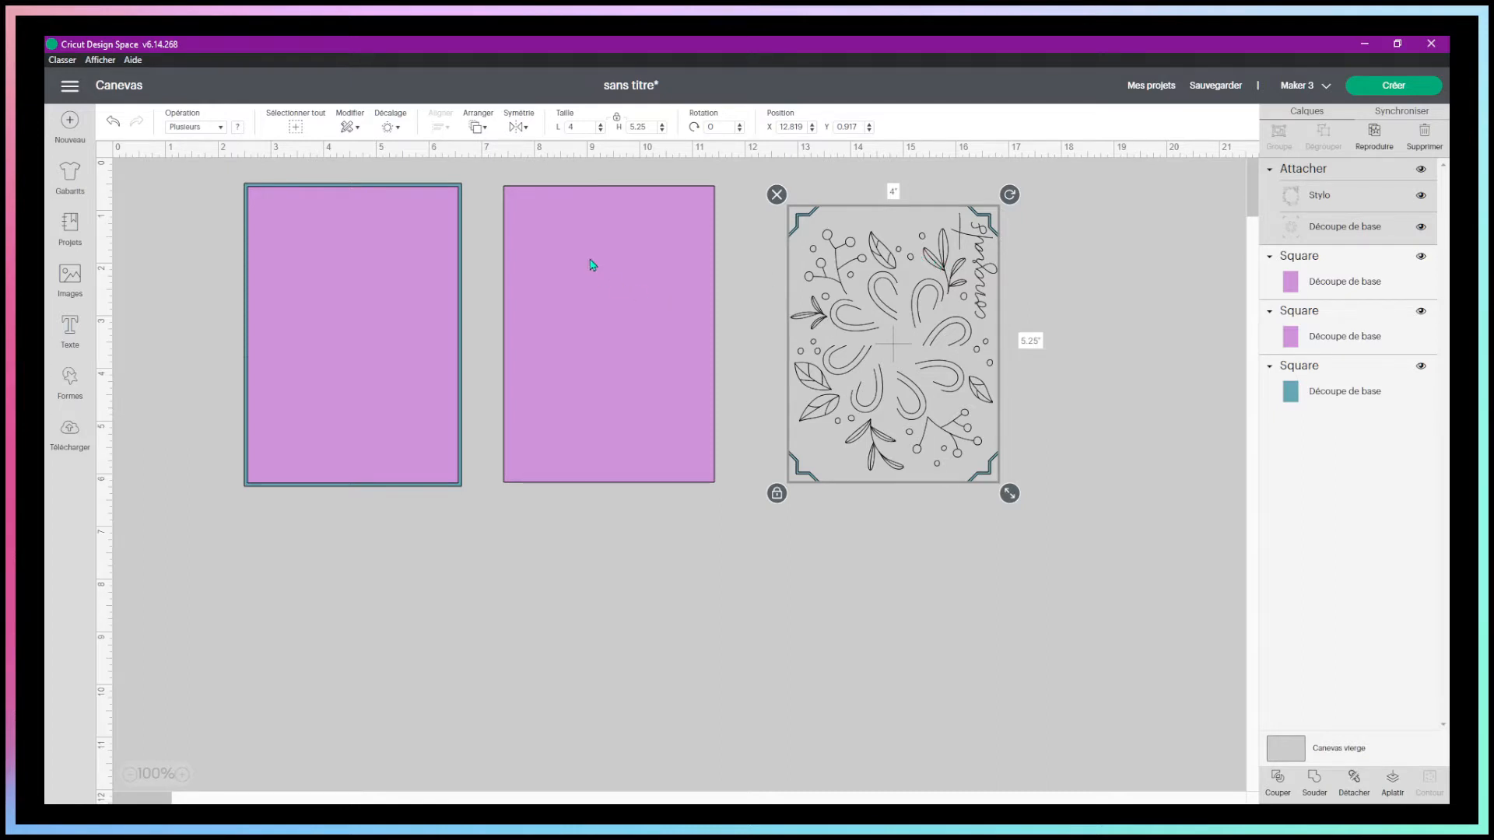
pyautogui.click(395, 245)
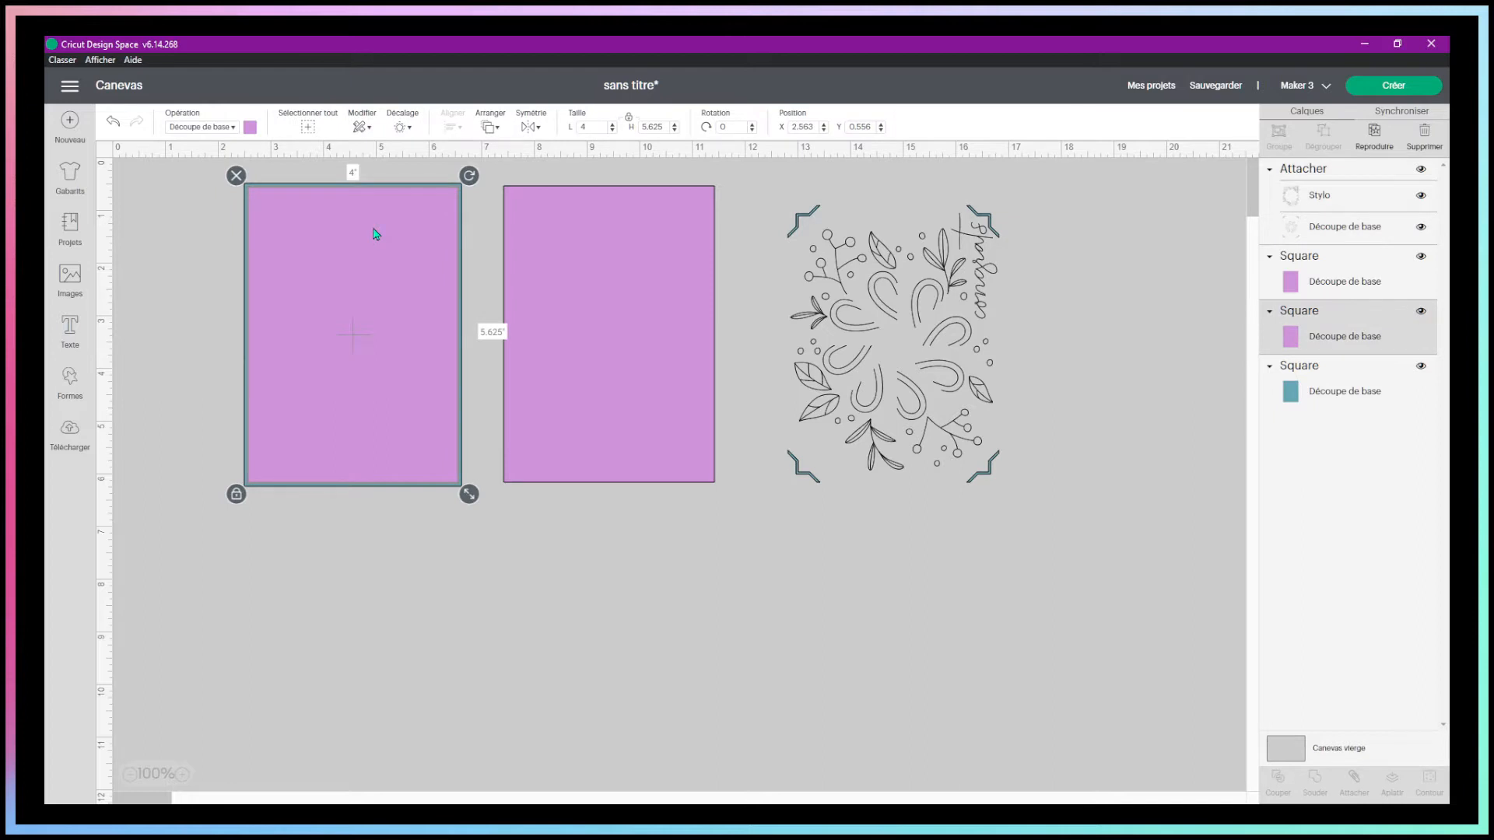
pyautogui.click(554, 207)
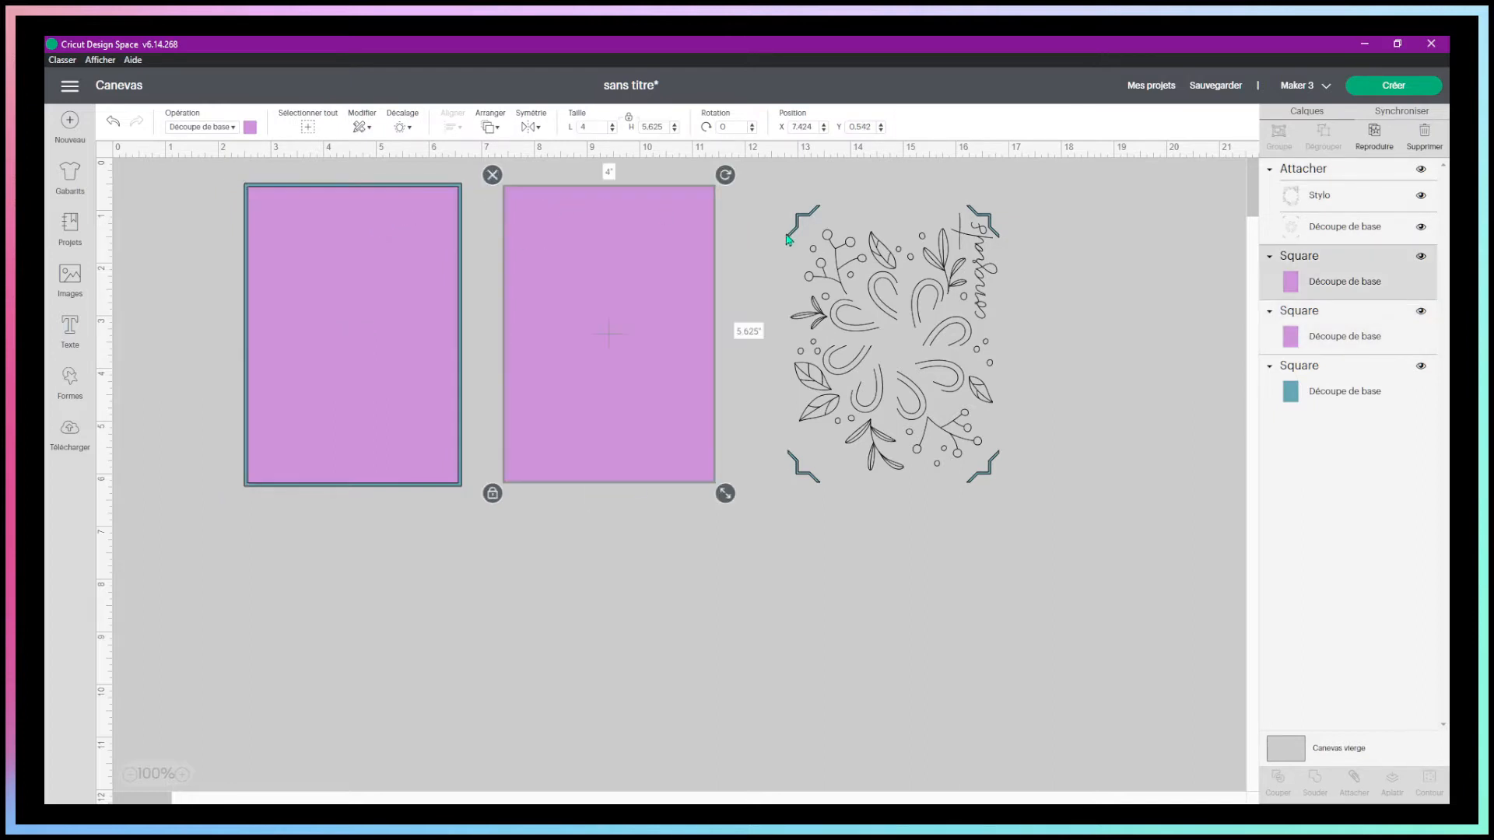
pyautogui.click(826, 243)
pyautogui.click(340, 267)
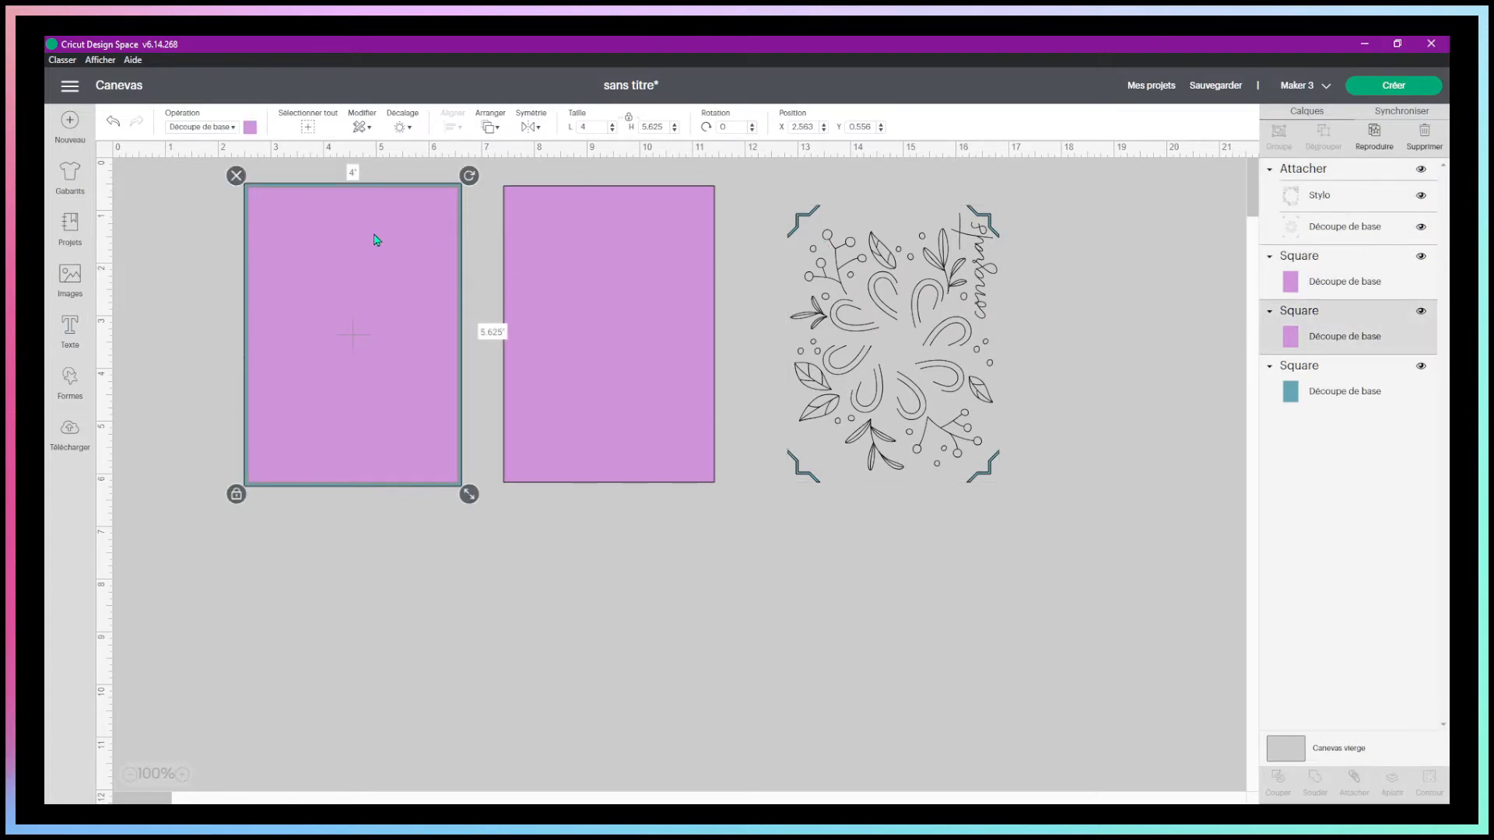
pyautogui.click(565, 241)
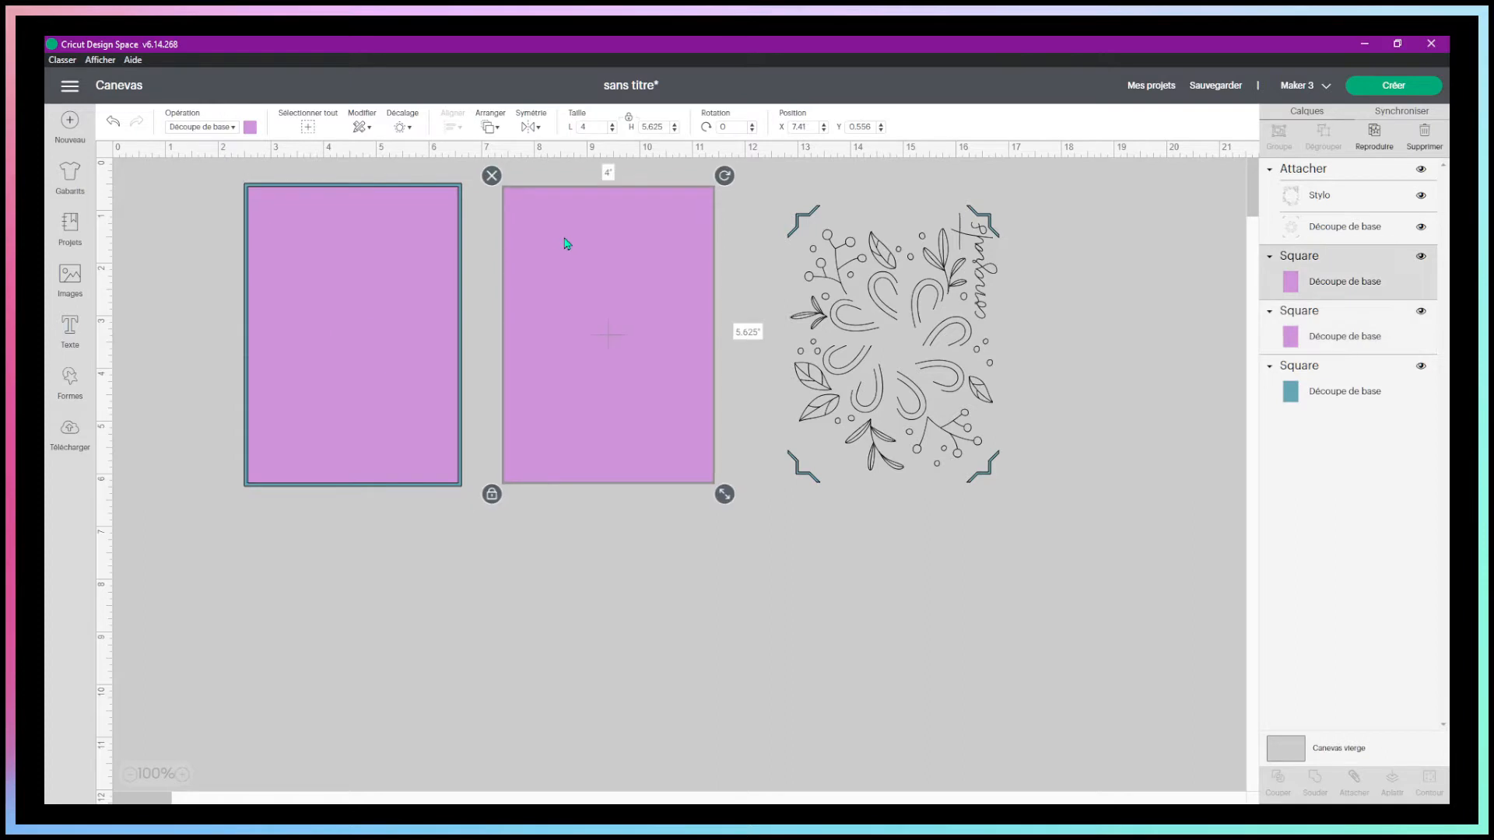
# Try to resize the purple copy beside the teal rectangle to 3.75 by 5.125 inches with its proportions unlocked.
pyautogui.moveTo(620, 230); pyautogui.dragTo(614, 241)
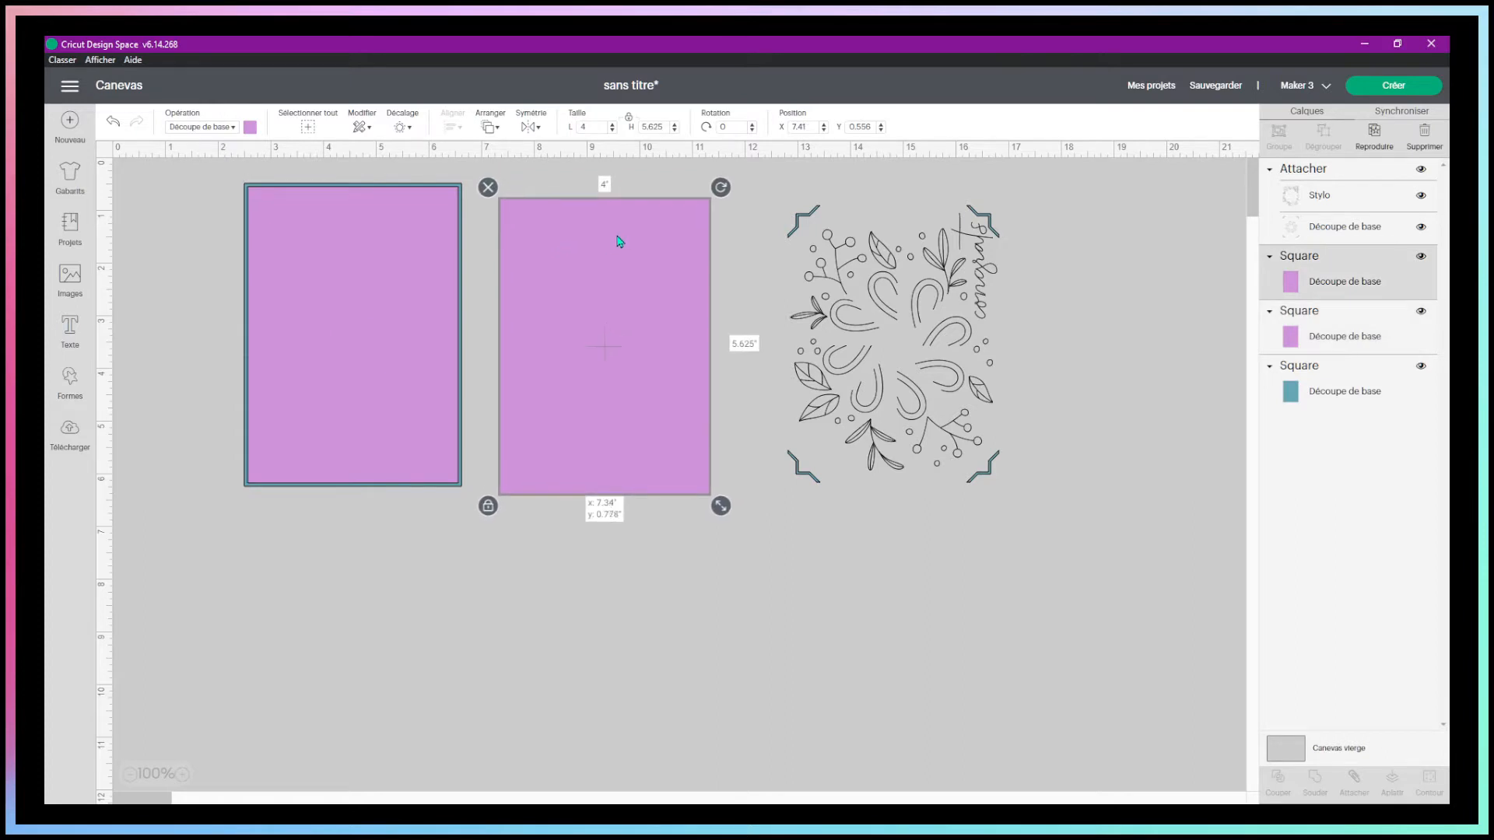
pyautogui.click(584, 127)
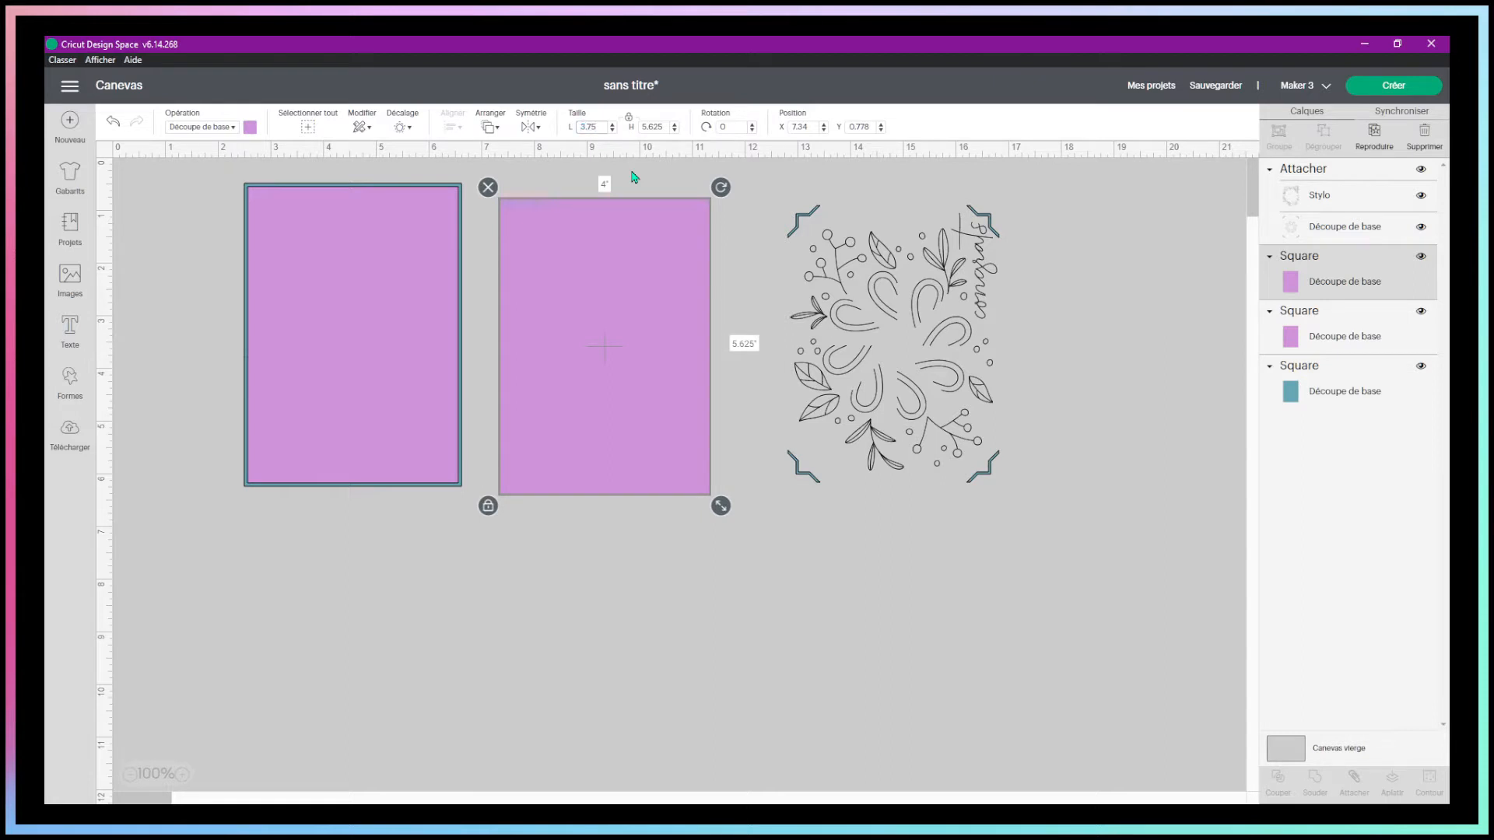
pyautogui.click(652, 128)
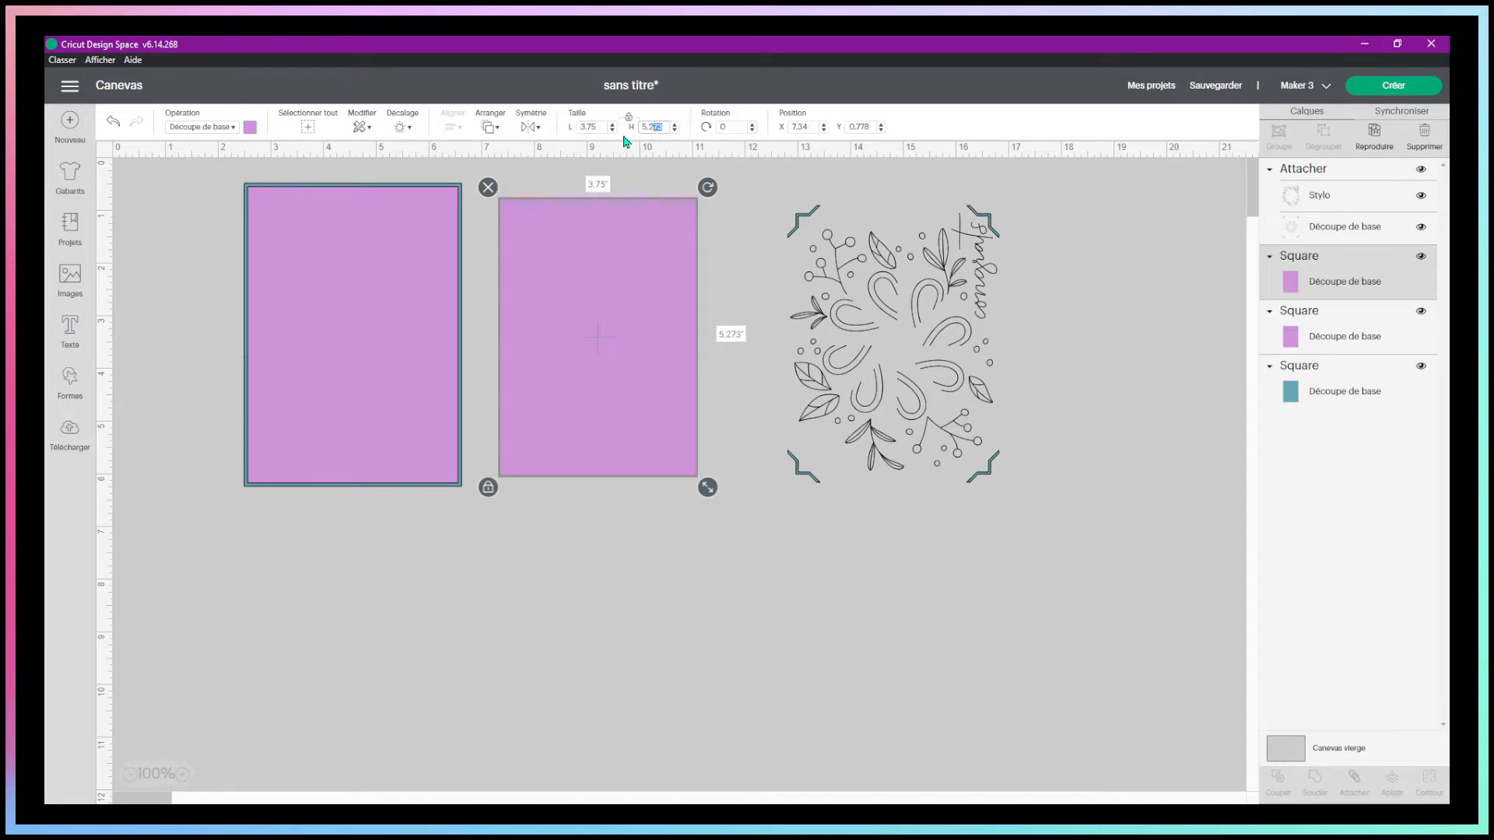
pyautogui.click(628, 116)
pyautogui.doubleClick(657, 126)
pyautogui.press('Return')
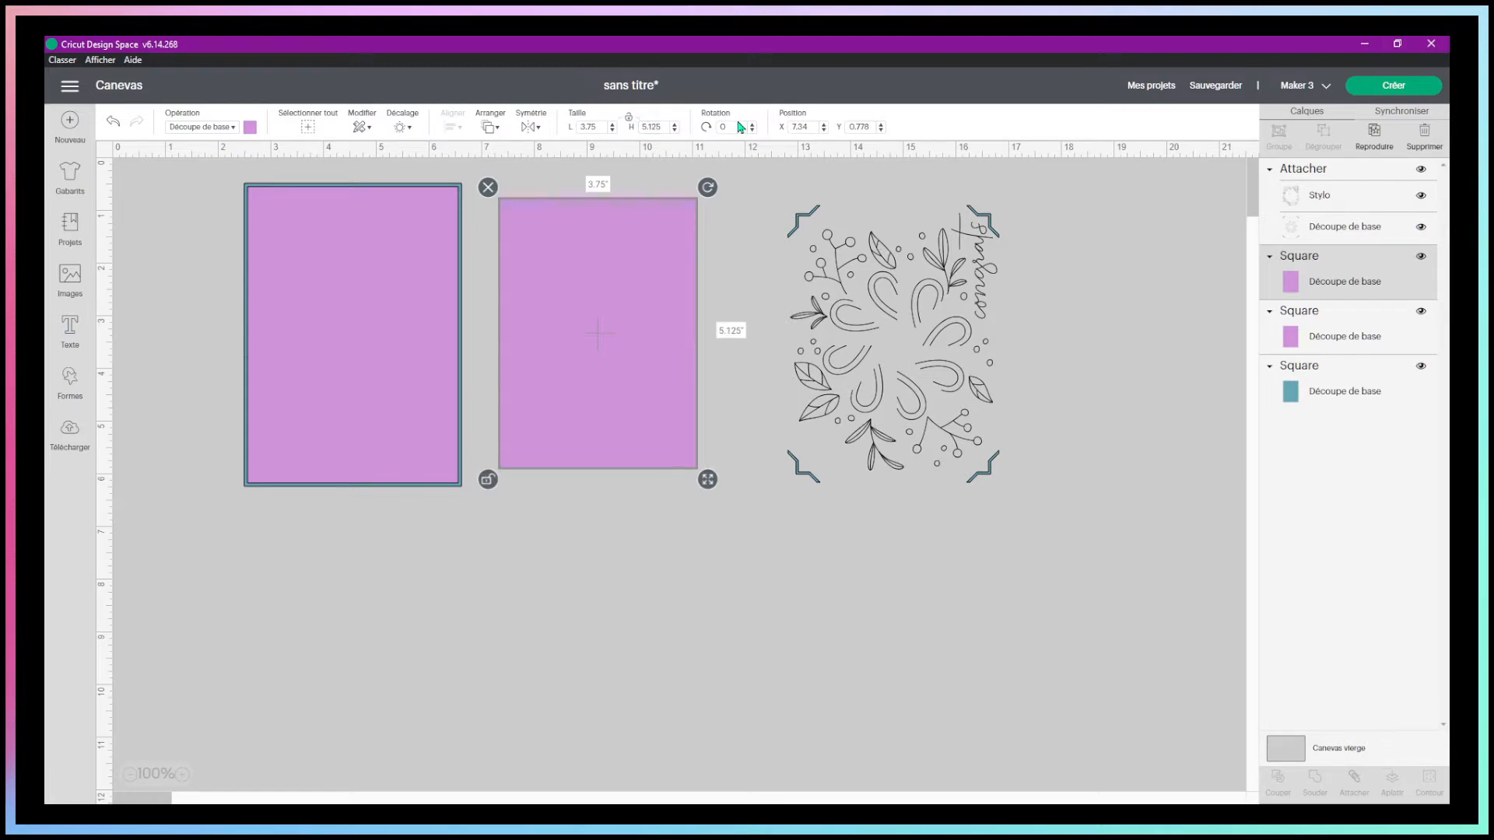
pyautogui.click(651, 494)
pyautogui.moveTo(634, 354)
pyautogui.mouseDown()
pyautogui.moveTo(390, 357)
pyautogui.moveTo(642, 362)
pyautogui.mouseUp()
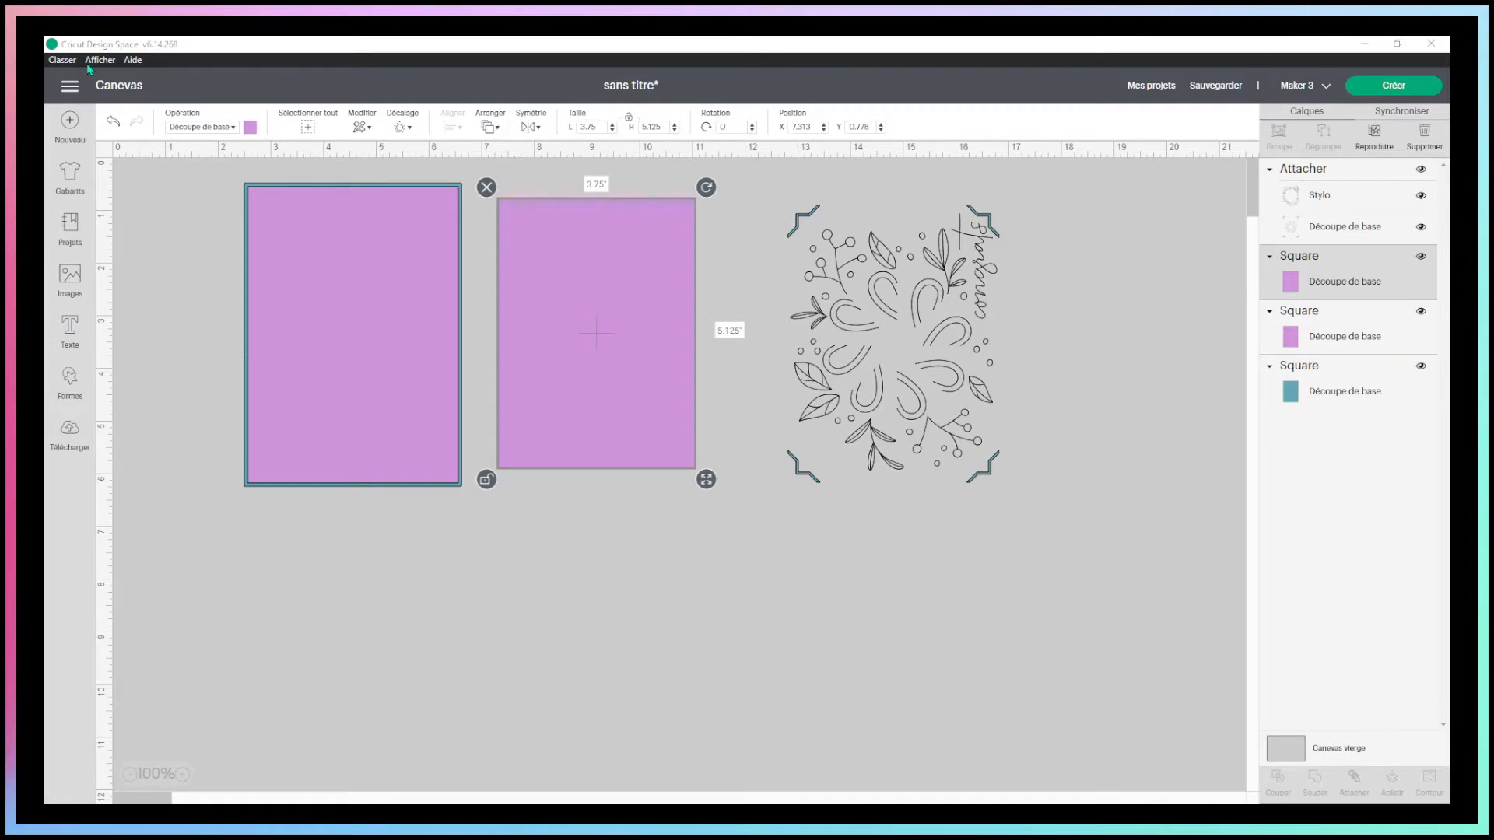
# Undo the size changes made to the purple copy.
pyautogui.click(113, 122)
pyautogui.click(645, 309)
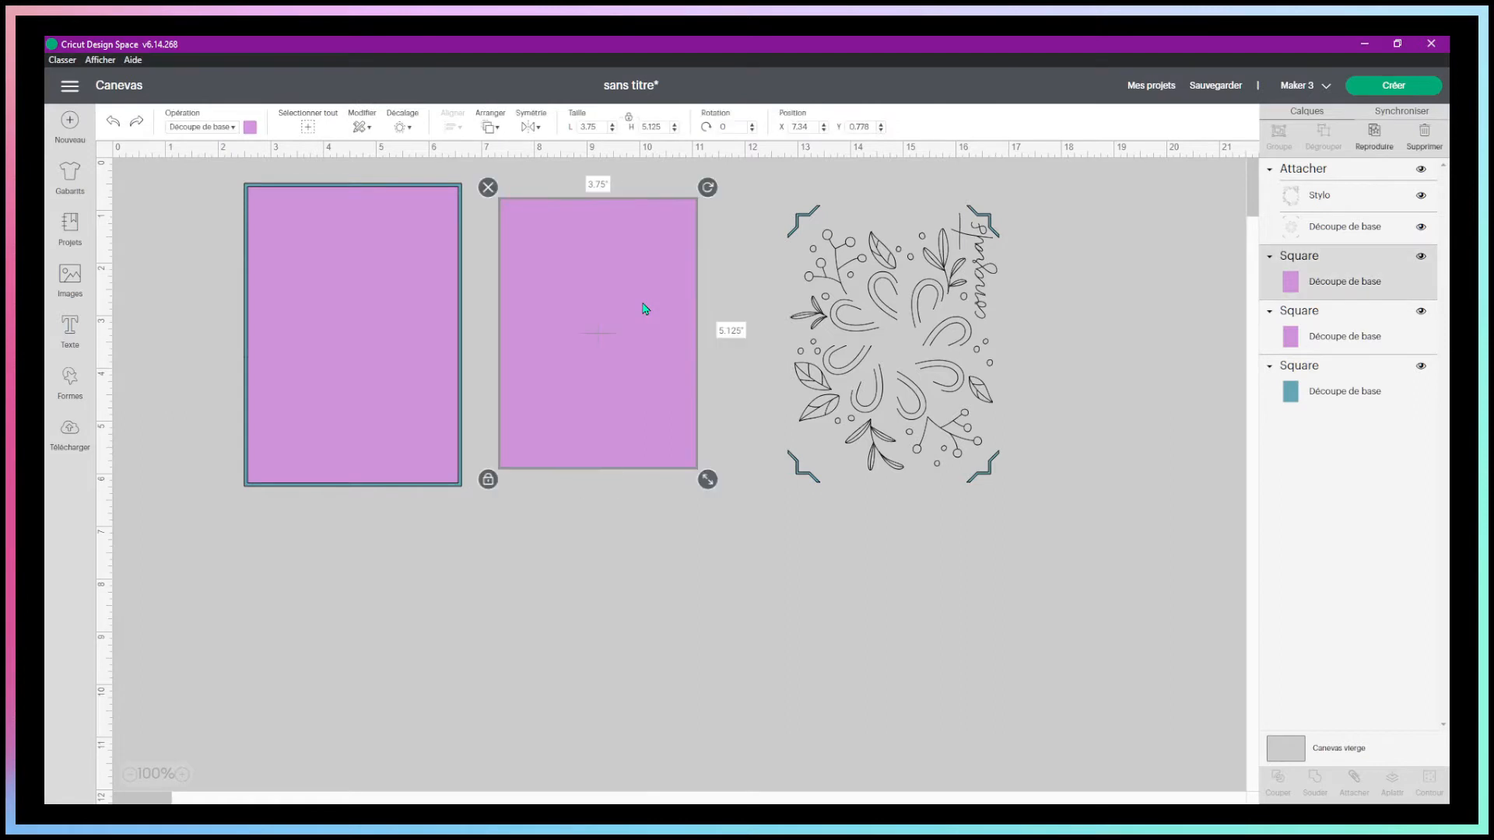
pyautogui.click(113, 122)
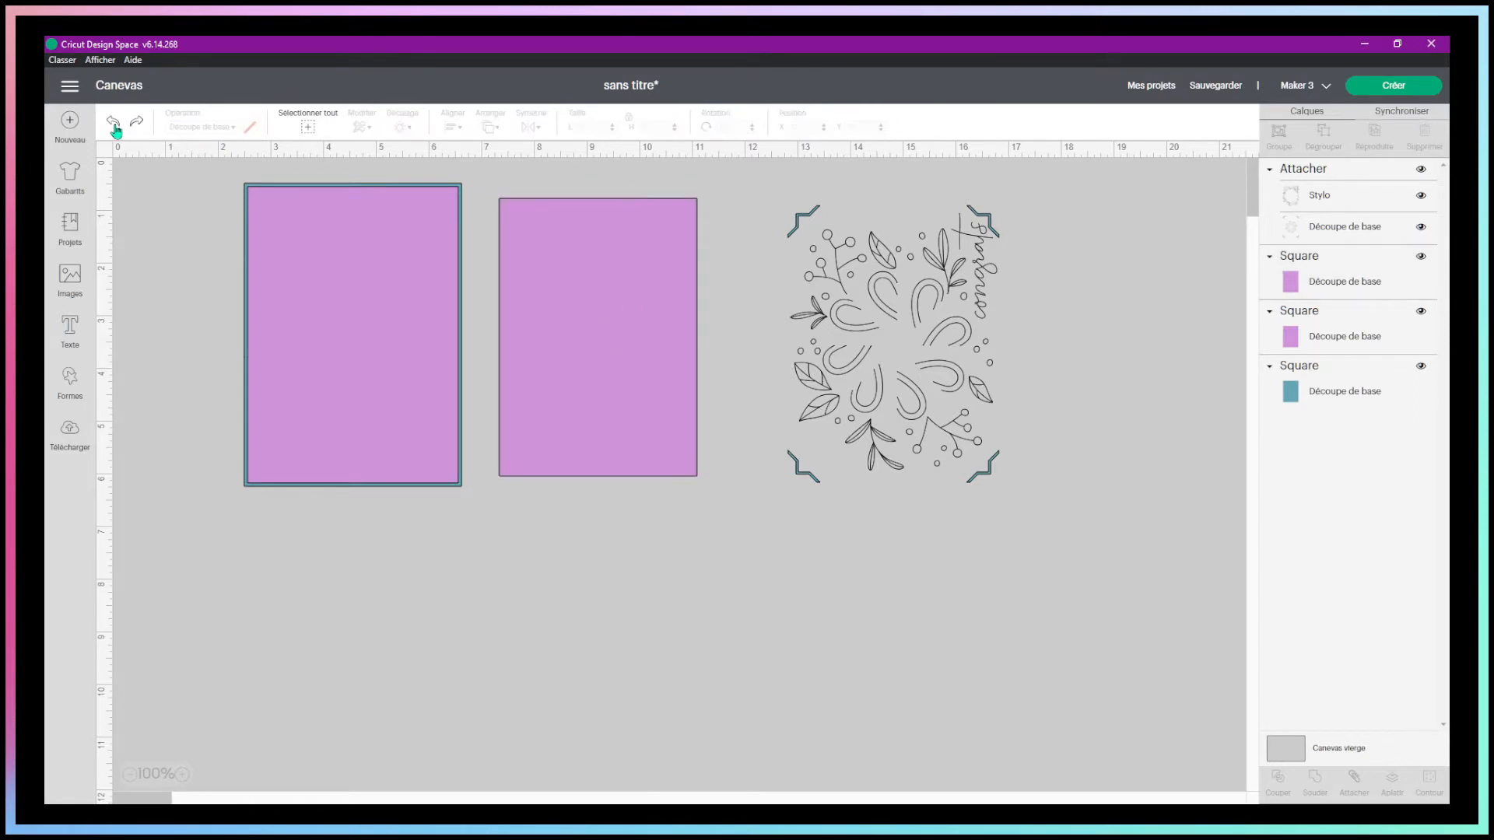
pyautogui.click(593, 274)
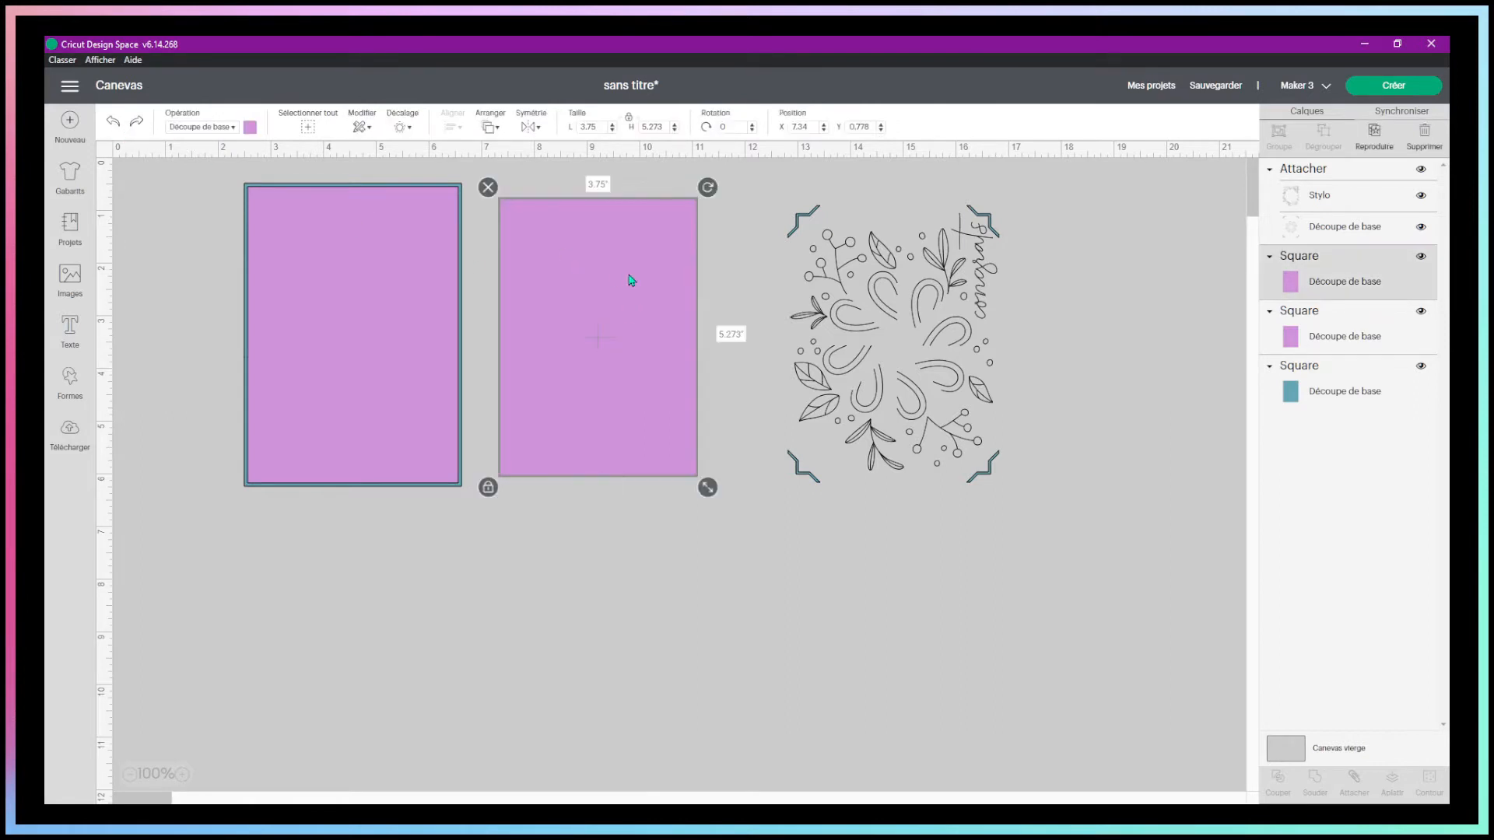
pyautogui.click(113, 125)
pyautogui.click(626, 298)
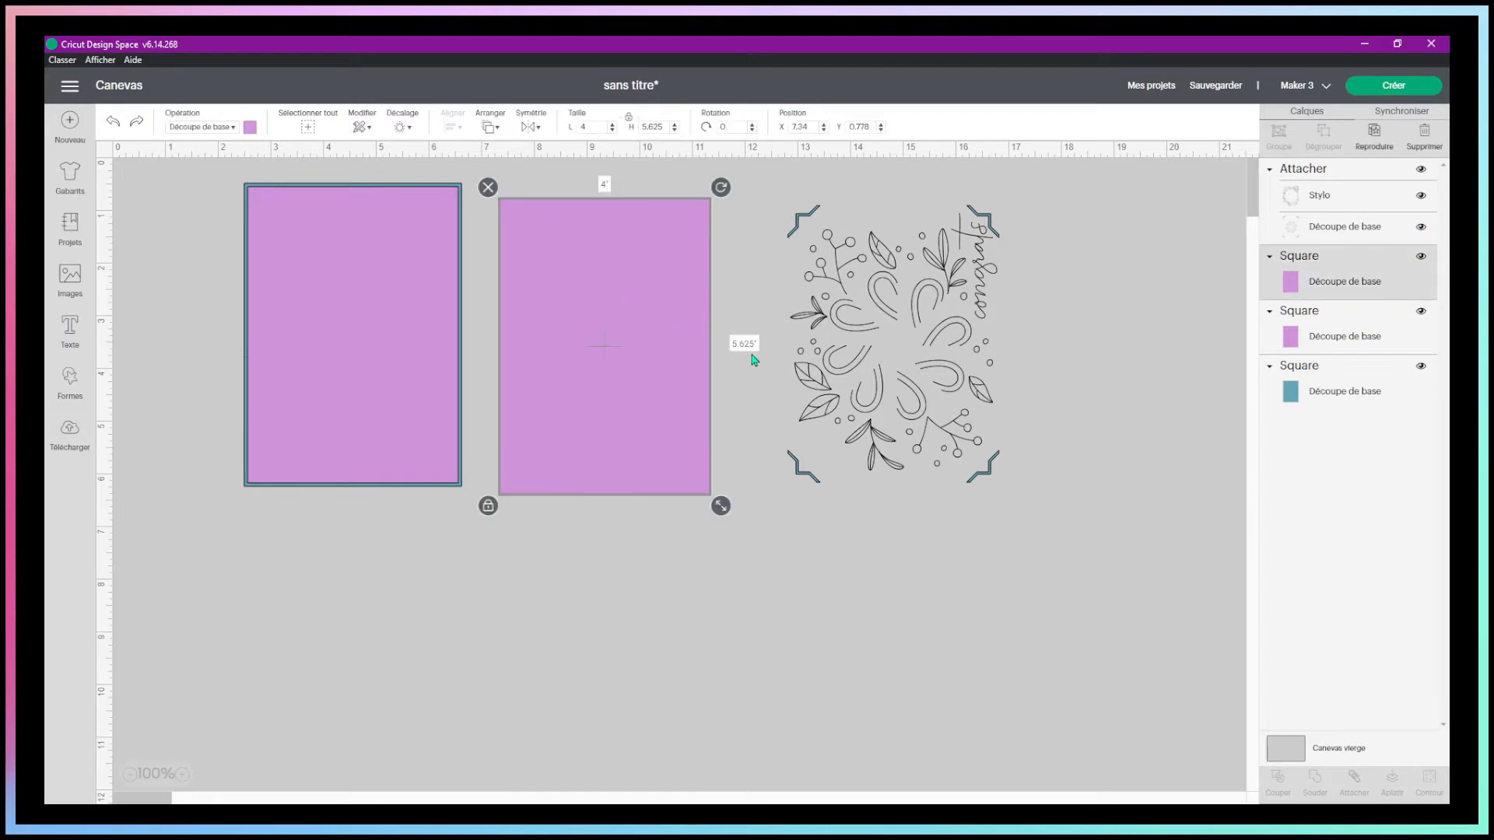
# Move the purple copy to about X 7.08, Y 0.5 and, with proportions unlocked, set its size to 3.75 by 5.375 inches.
pyautogui.moveTo(595, 258); pyautogui.dragTo(582, 244)
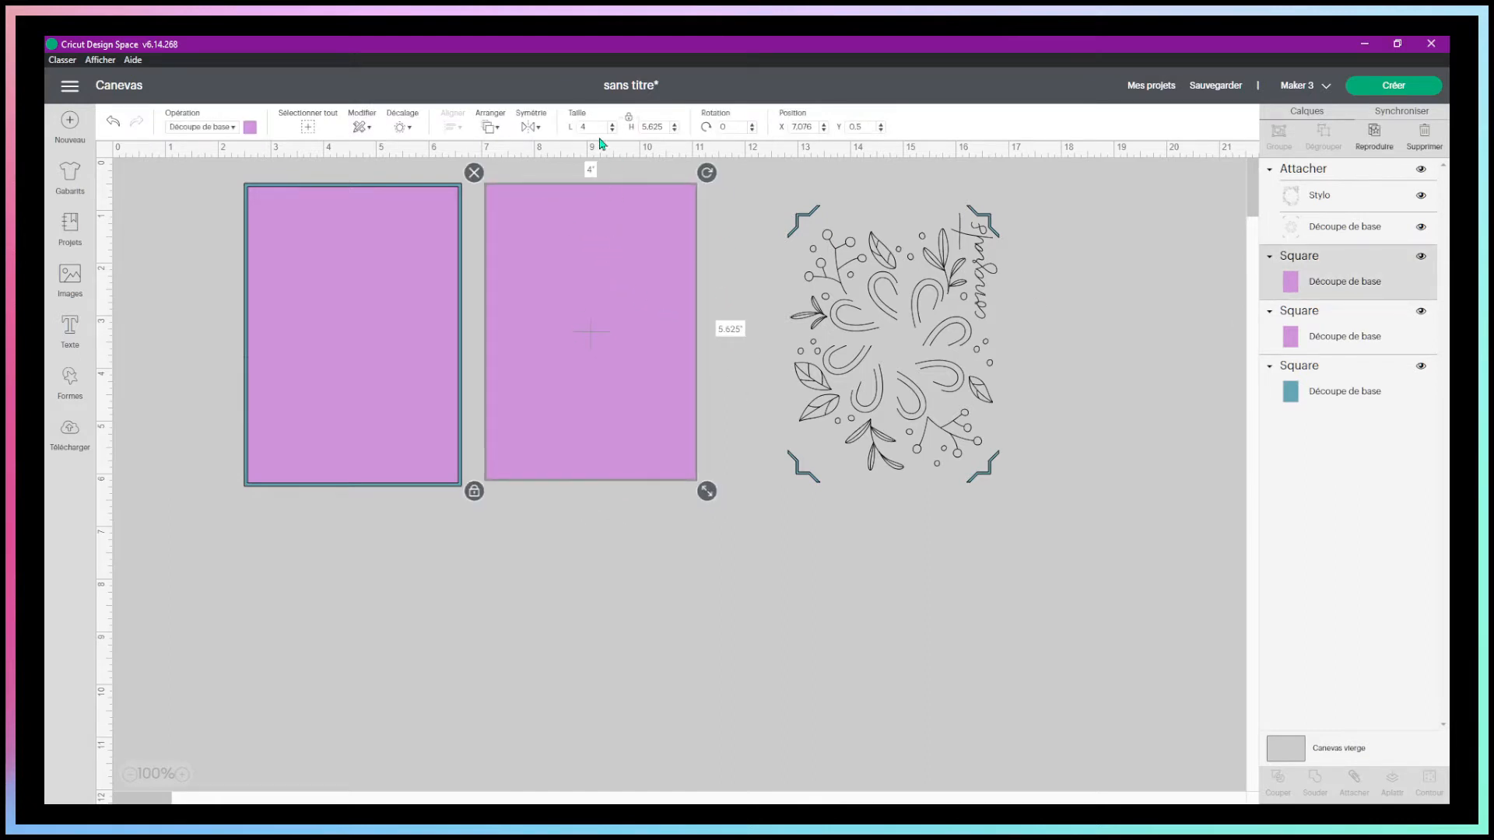
pyautogui.click(595, 128)
pyautogui.press('Return')
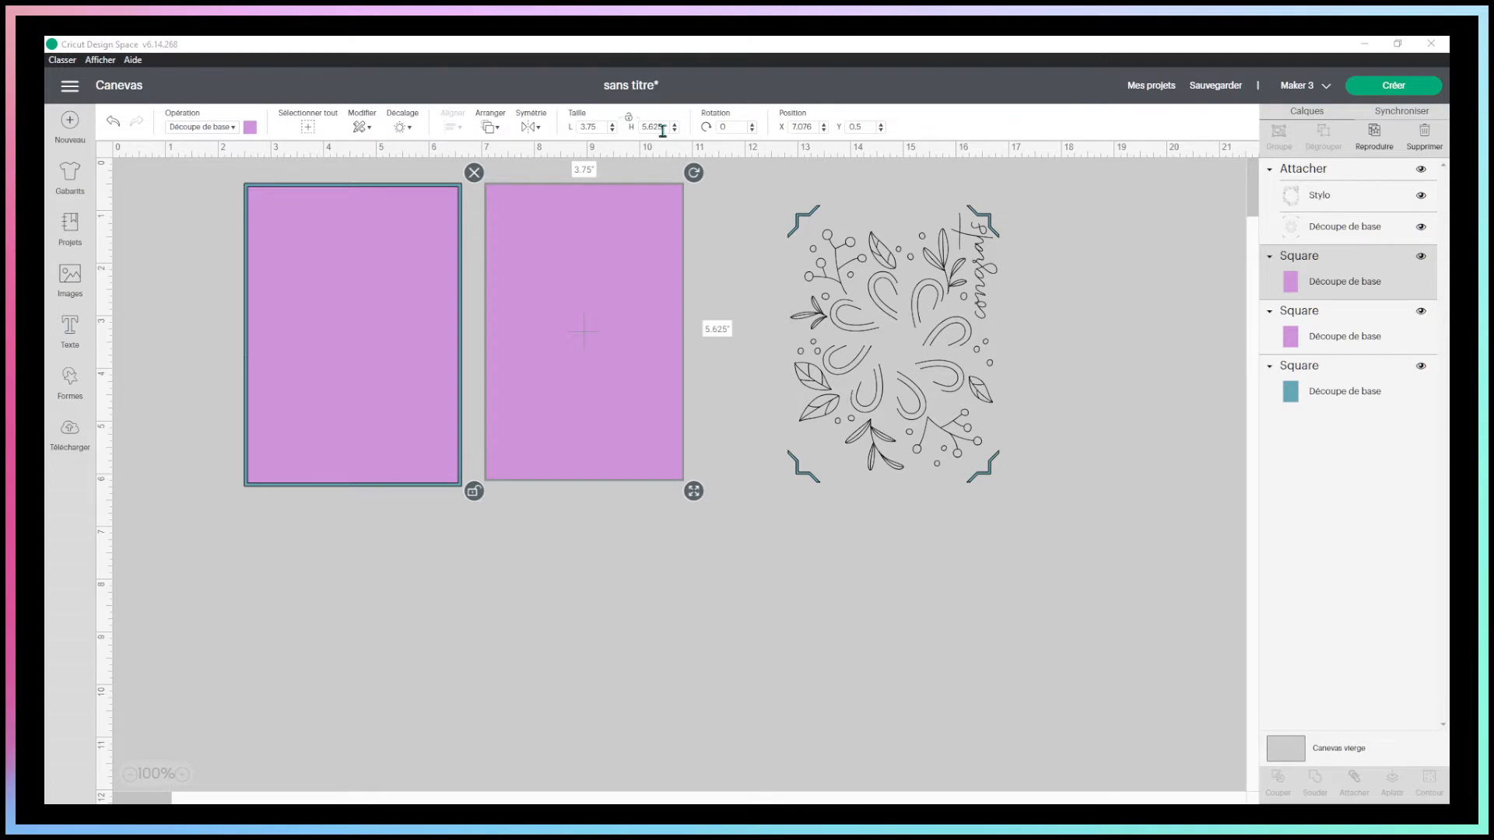
pyautogui.moveTo(648, 128); pyautogui.dragTo(662, 128)
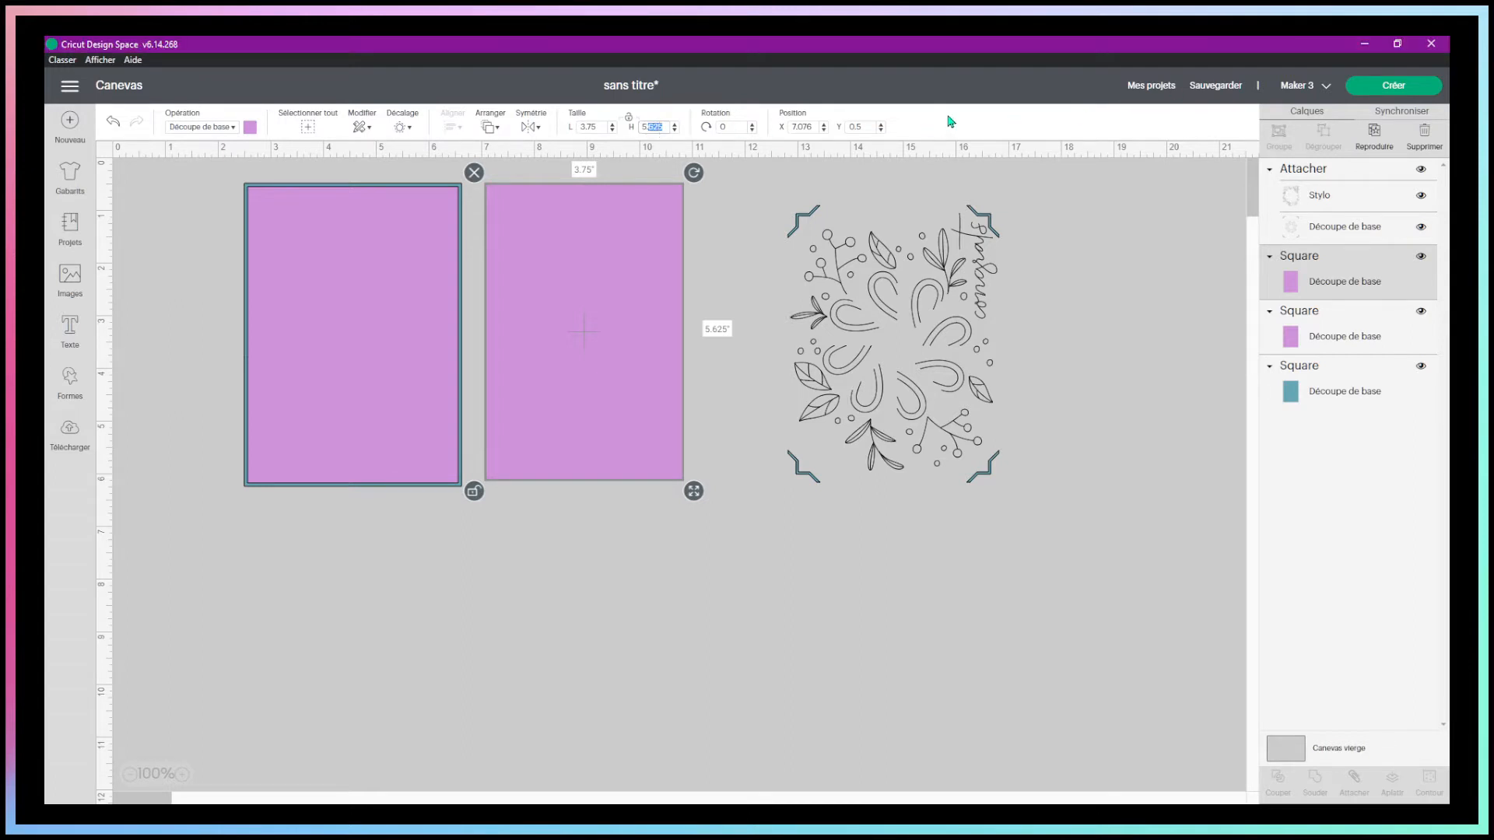
pyautogui.write('37')
pyautogui.press('Return')
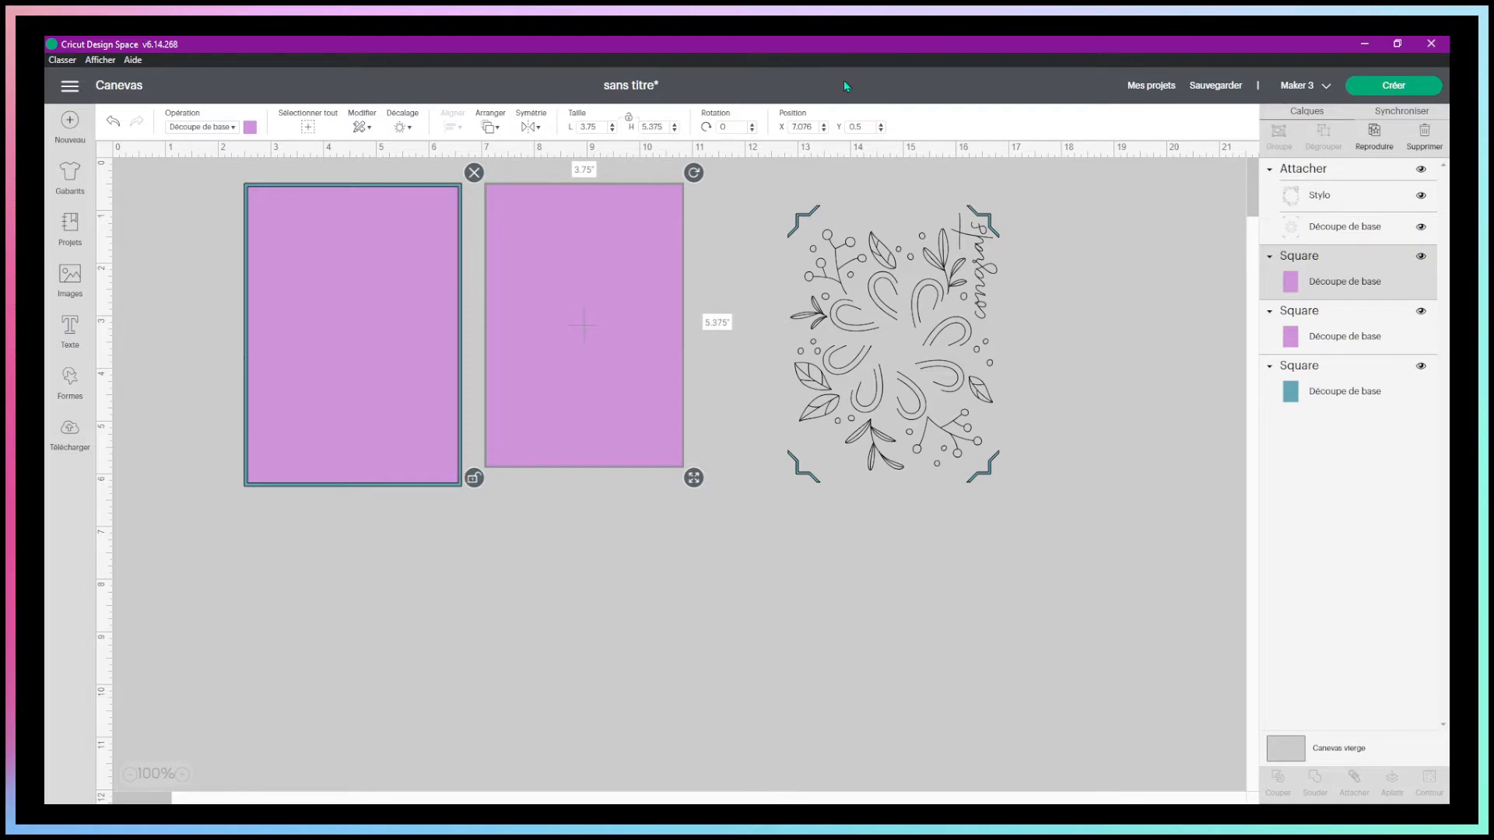
# Lay the resized purple copy over the layered teal and purple rectangles to compare them, and move it below them.
pyautogui.moveTo(590, 295); pyautogui.dragTo(378, 303)
pyautogui.click(612, 284)
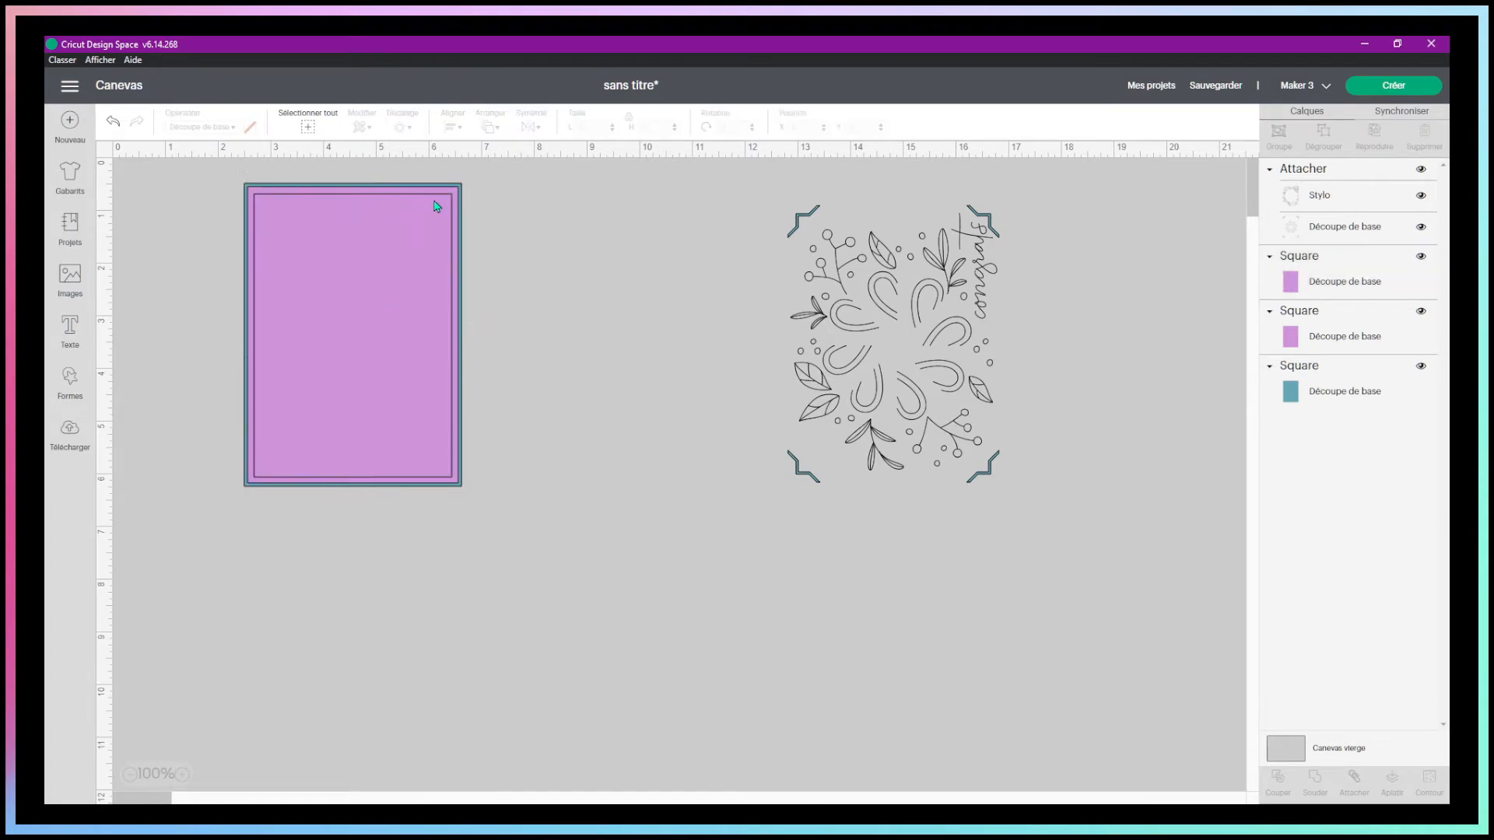
pyautogui.moveTo(354, 201); pyautogui.dragTo(345, 523)
# Move the floral "congrats" design beside the layered rectangles and, with proportions unlocked, resize it to 3.875 by 5.125 inches.
pyautogui.moveTo(903, 307); pyautogui.dragTo(651, 290)
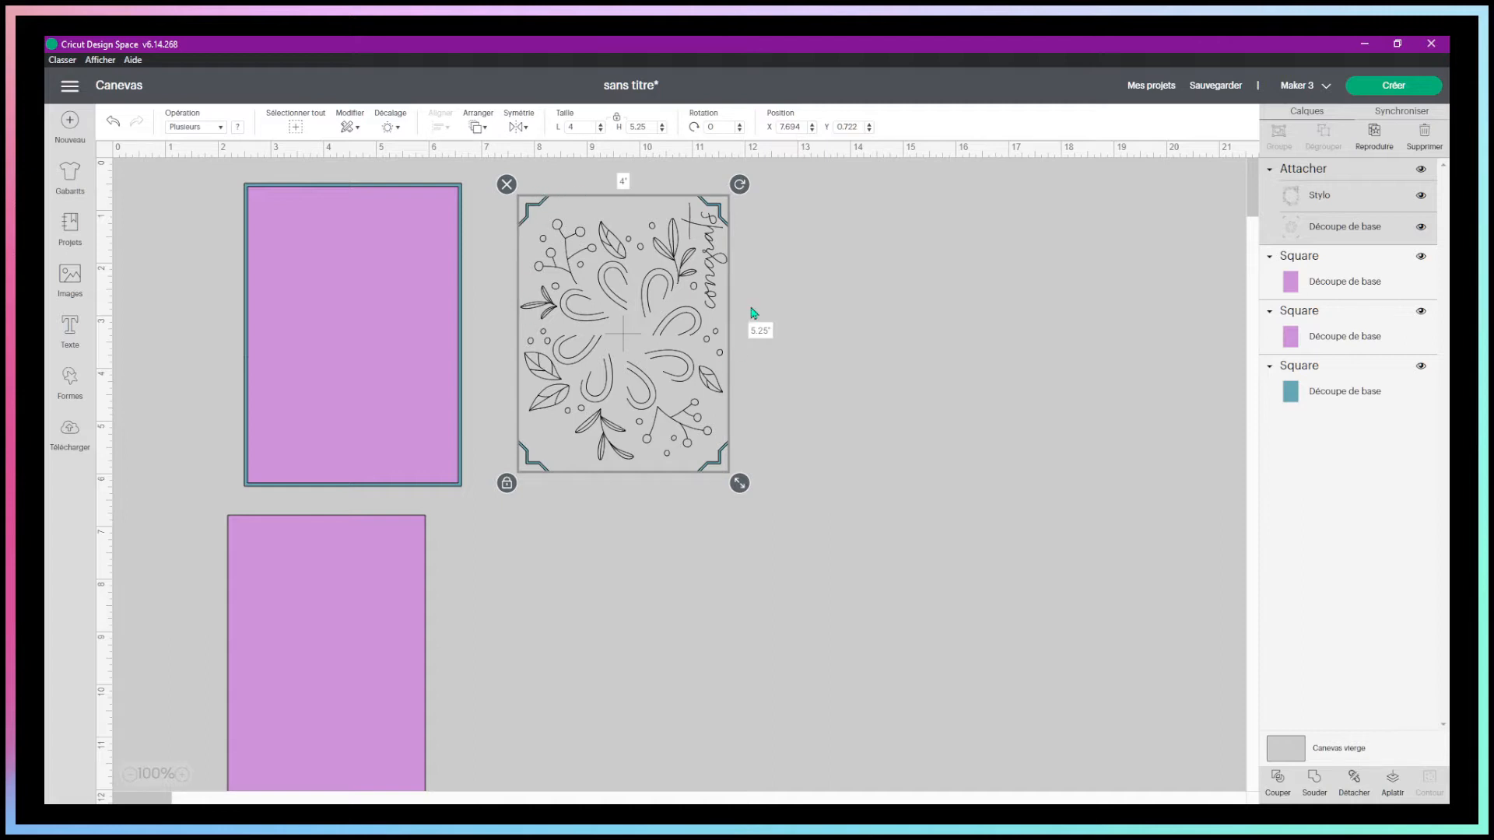
pyautogui.click(507, 483)
pyautogui.click(338, 259)
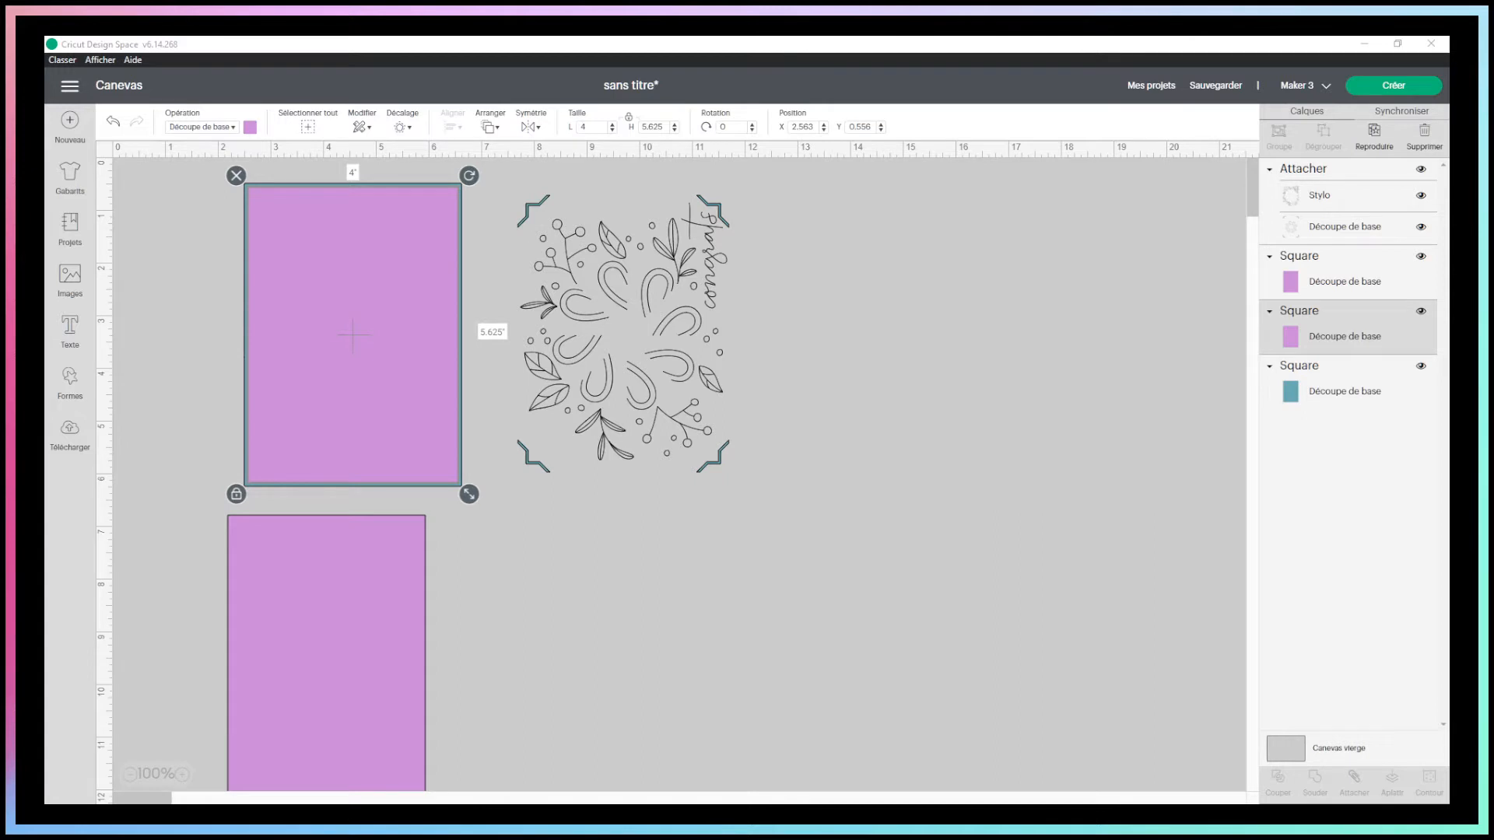
pyautogui.click(634, 267)
pyautogui.click(582, 127)
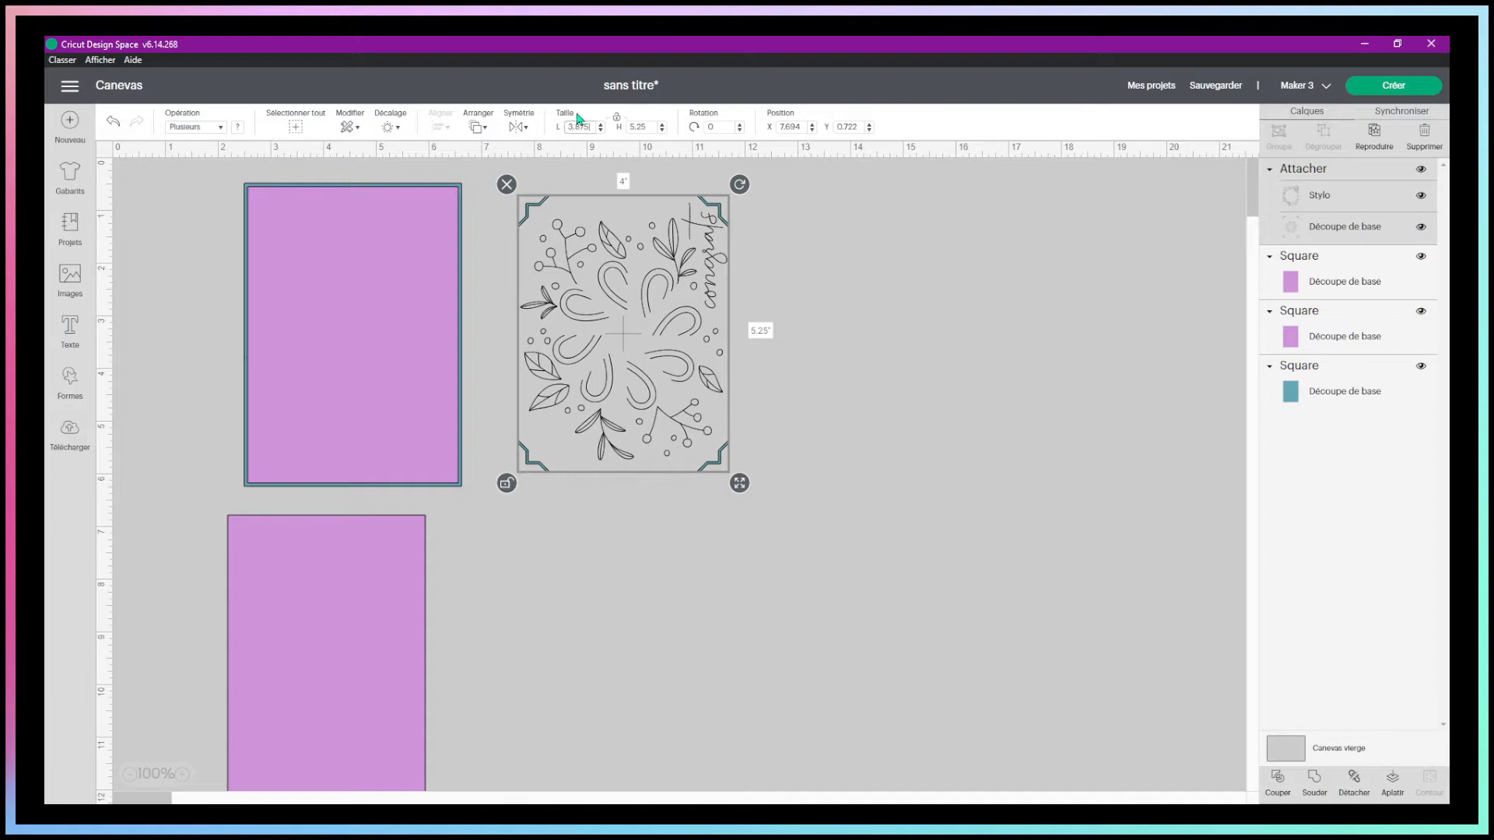
pyautogui.hotkey('alt', 'Tab')
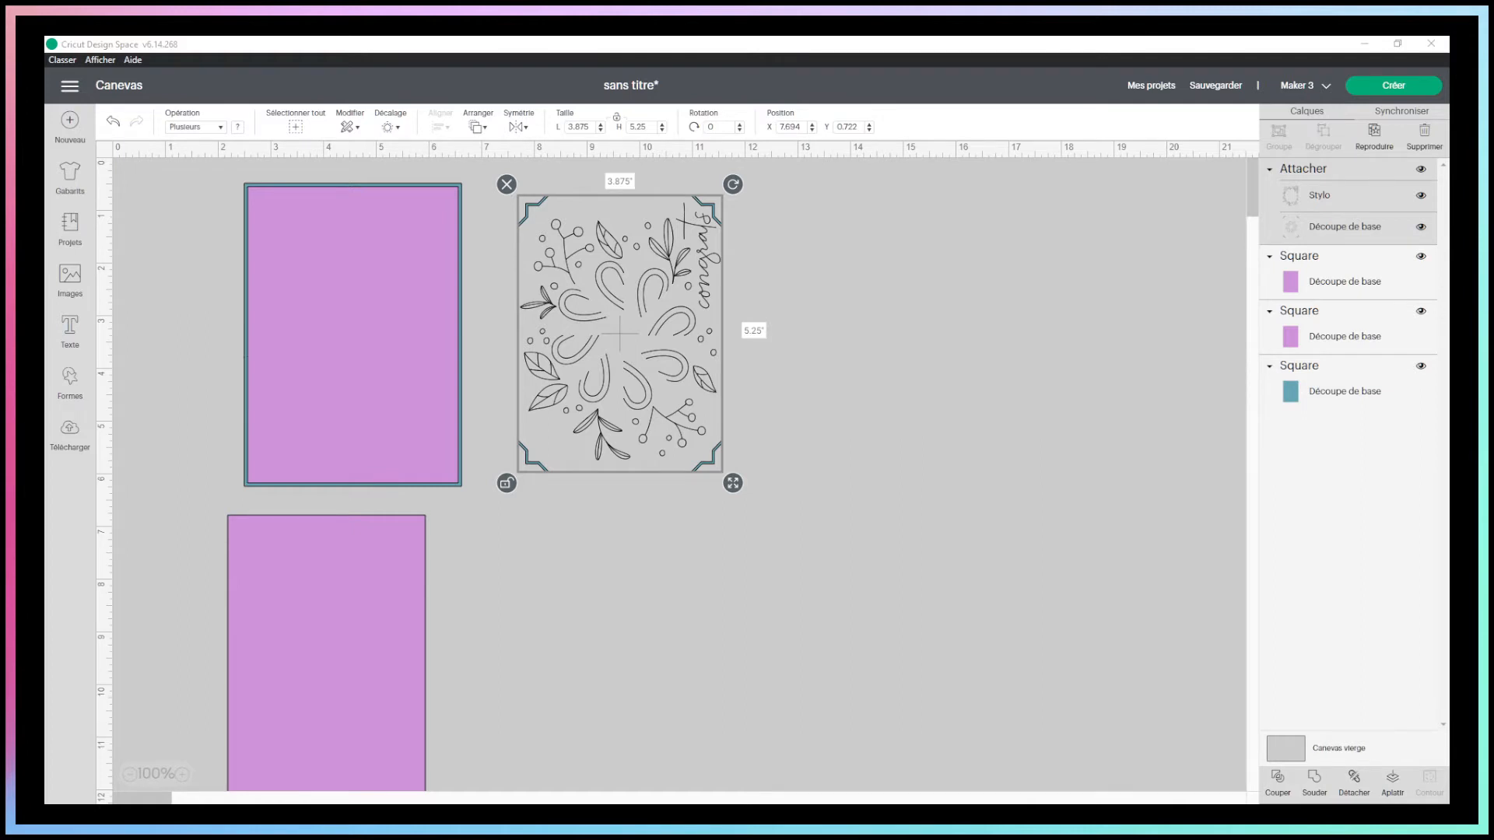
pyautogui.click(637, 126)
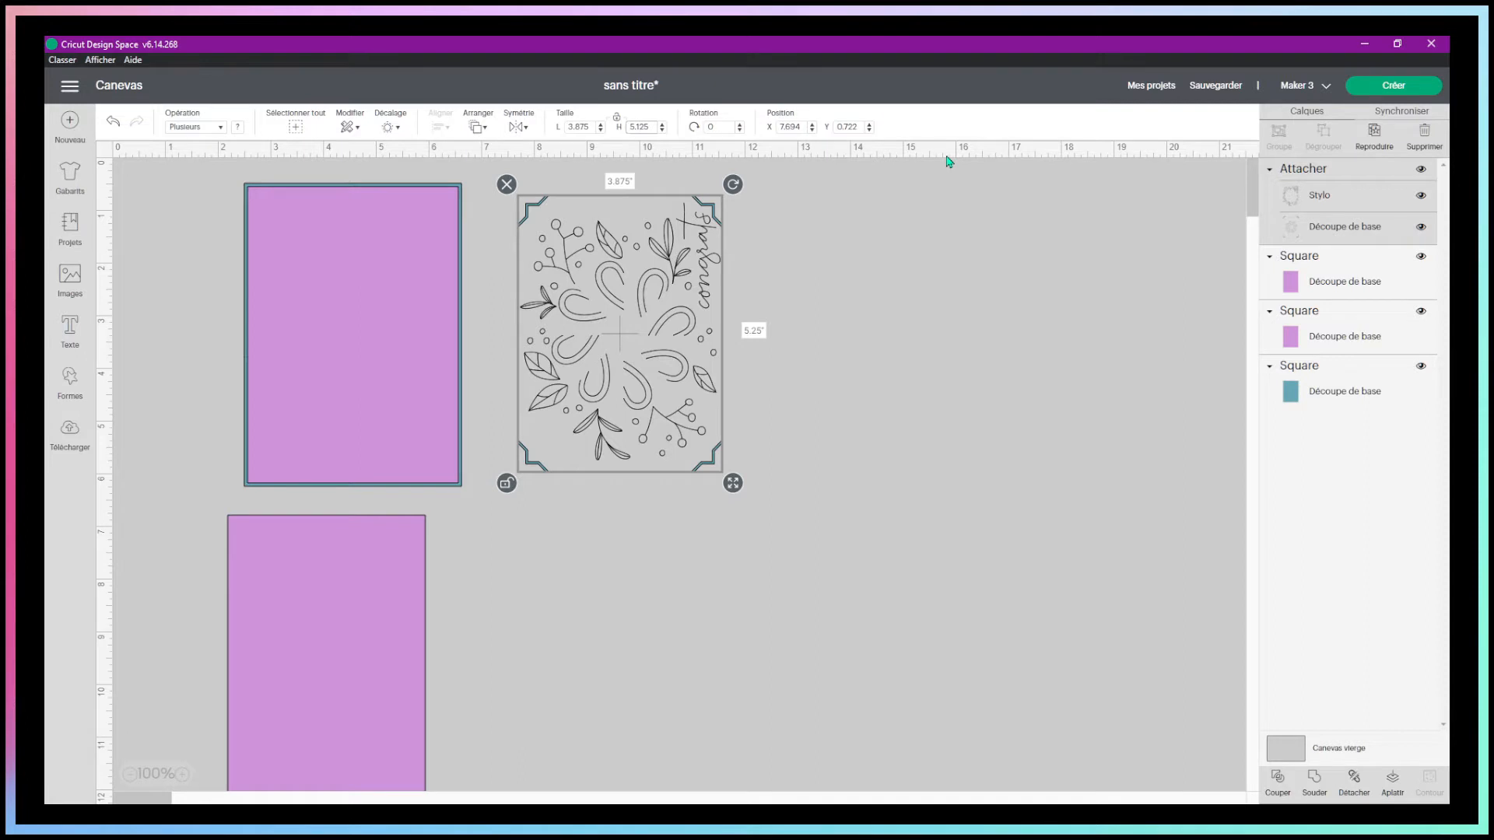
pyautogui.press('Return')
pyautogui.click(946, 355)
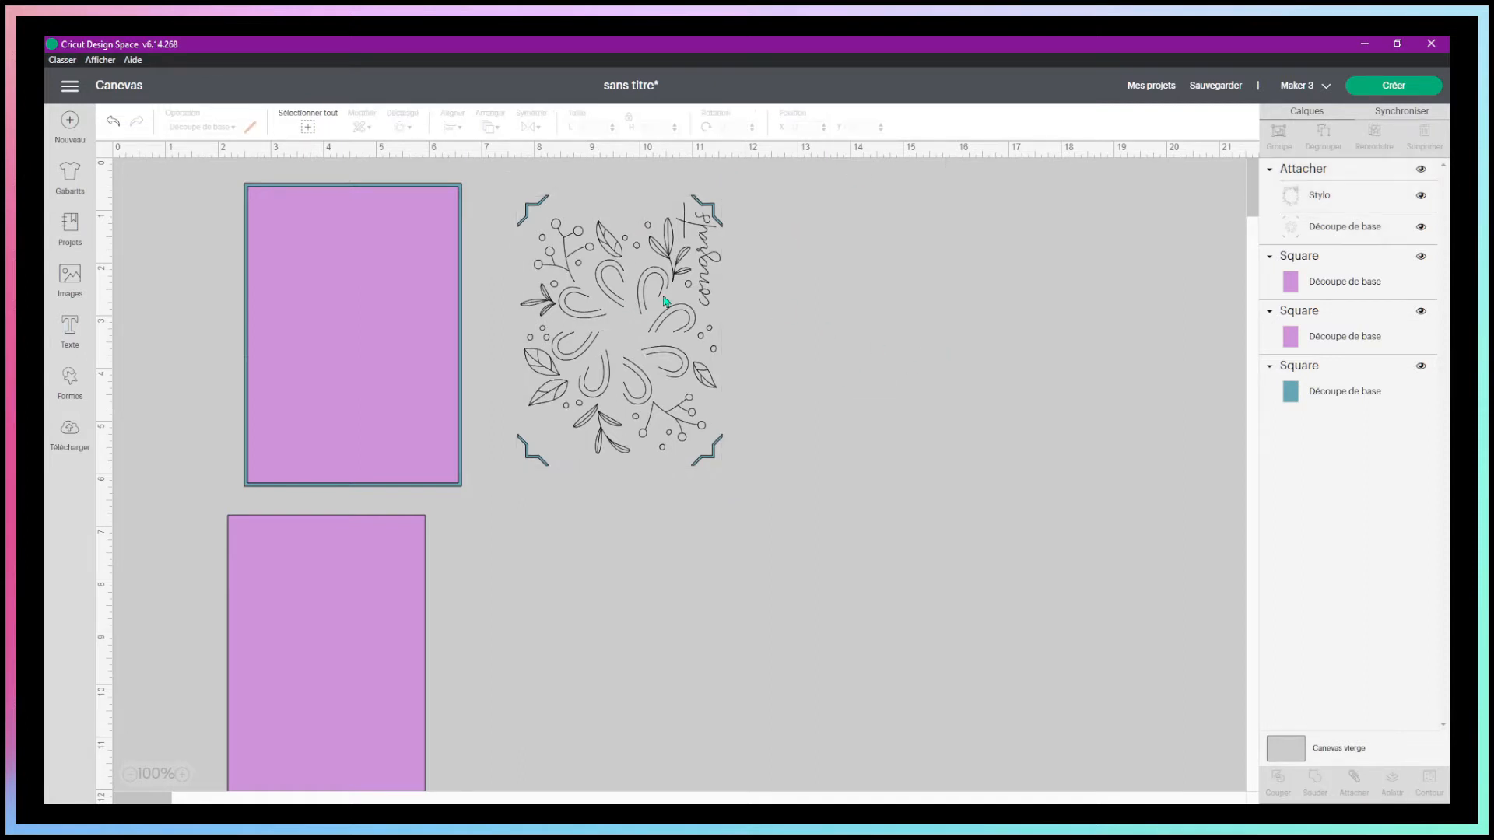
# Place the floral "congrats" design over the layered rectangles and centre all of them on each other.
pyautogui.moveTo(643, 293); pyautogui.dragTo(372, 304)
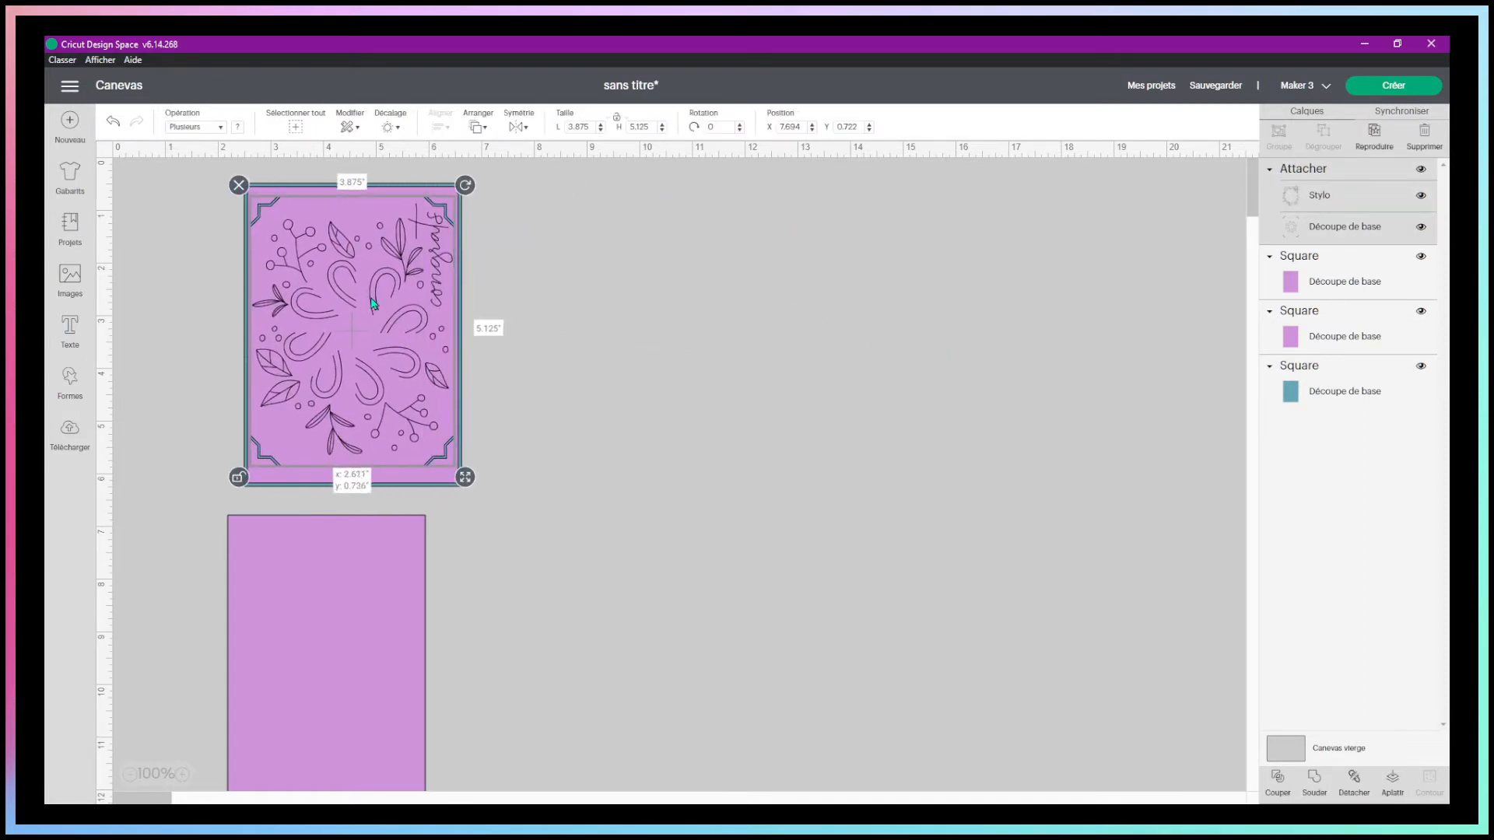
pyautogui.moveTo(608, 387); pyautogui.dragTo(220, 304)
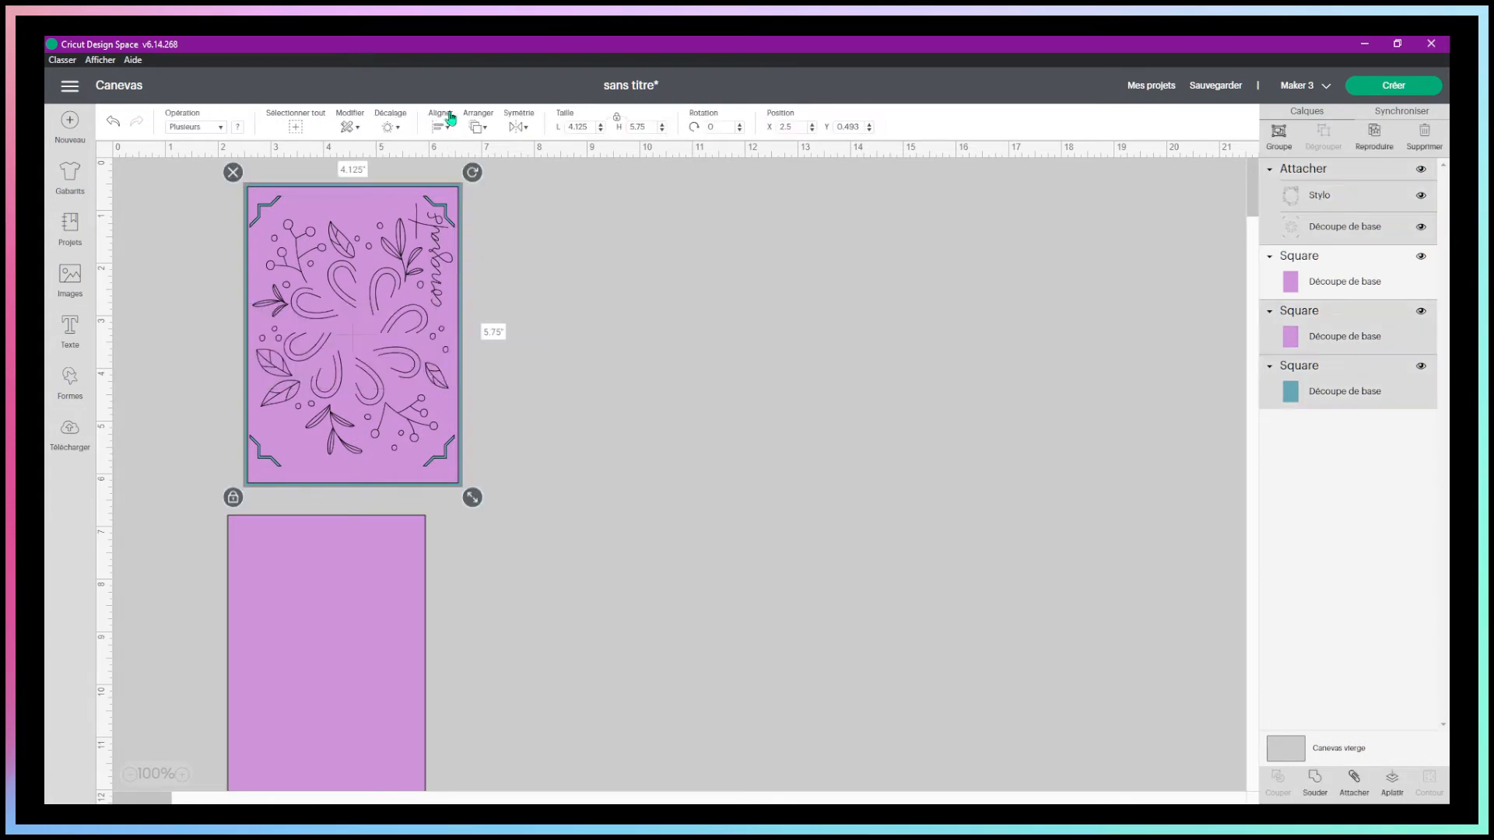
pyautogui.click(444, 123)
pyautogui.click(455, 286)
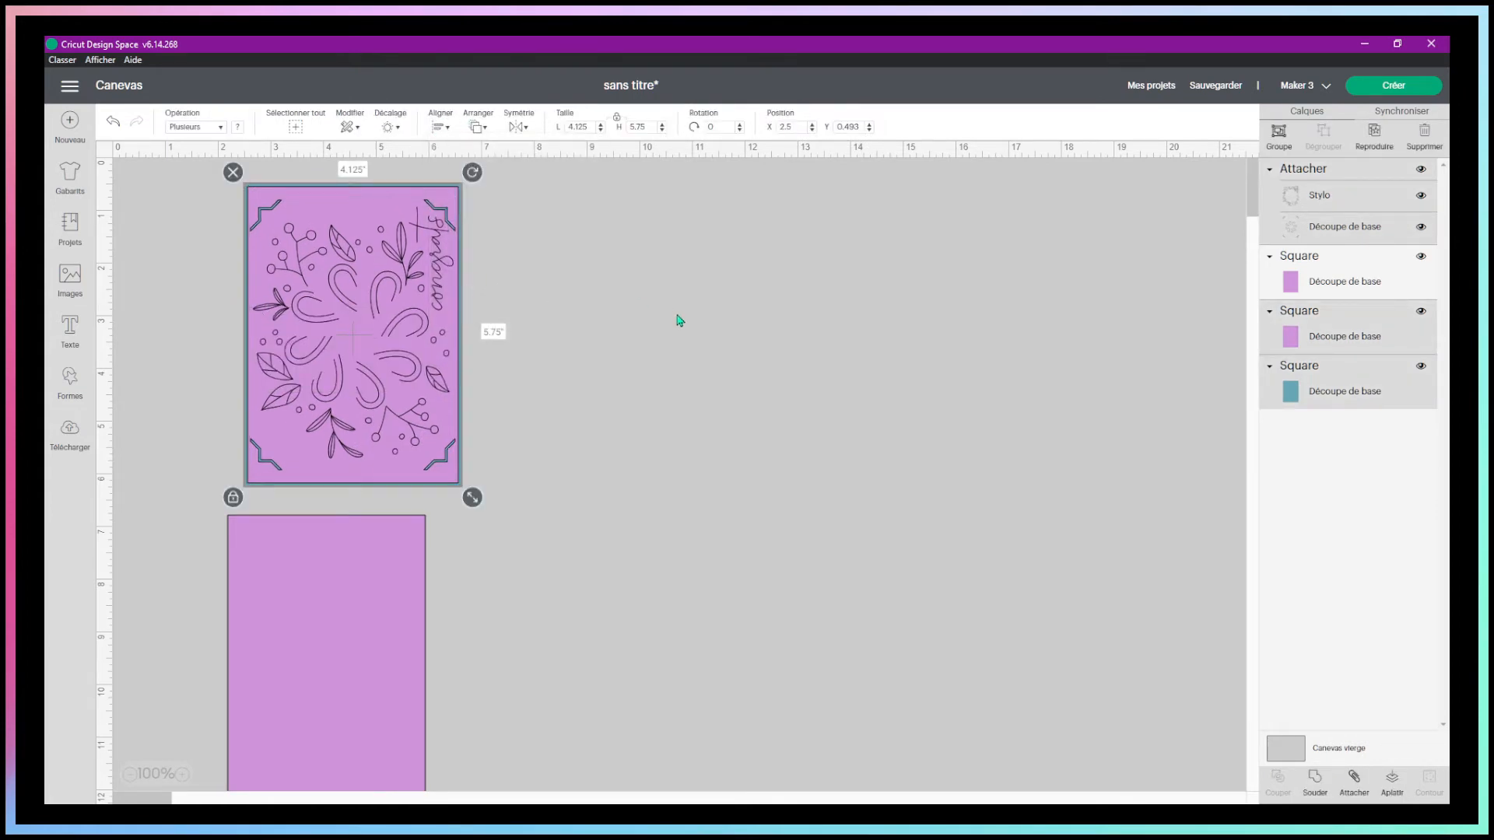
pyautogui.click(677, 321)
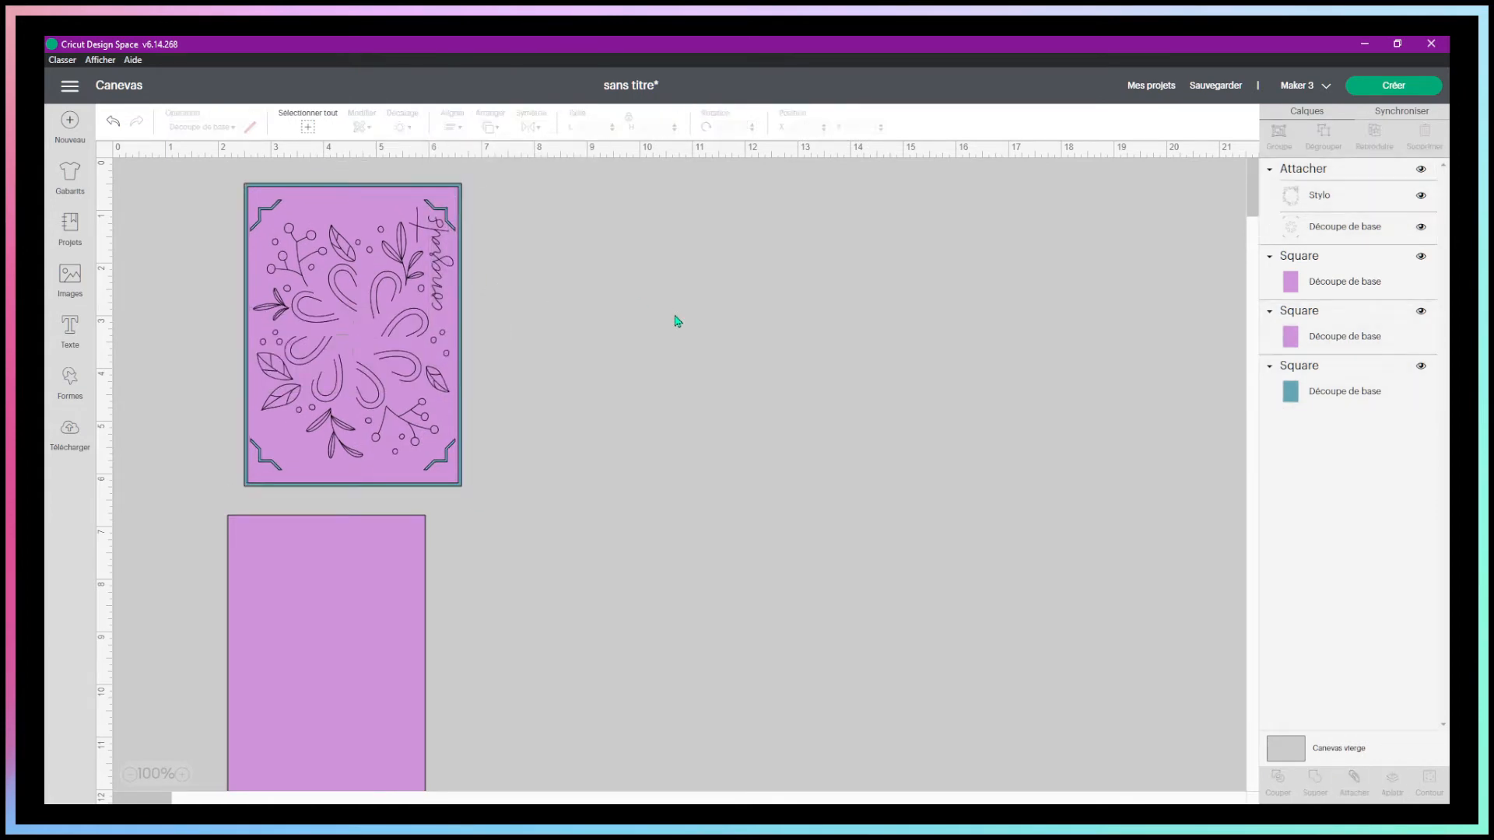
# Check the light purple rectangle's height and increase the floral design's height so it nearly fills that rectangle.
pyautogui.click(396, 288)
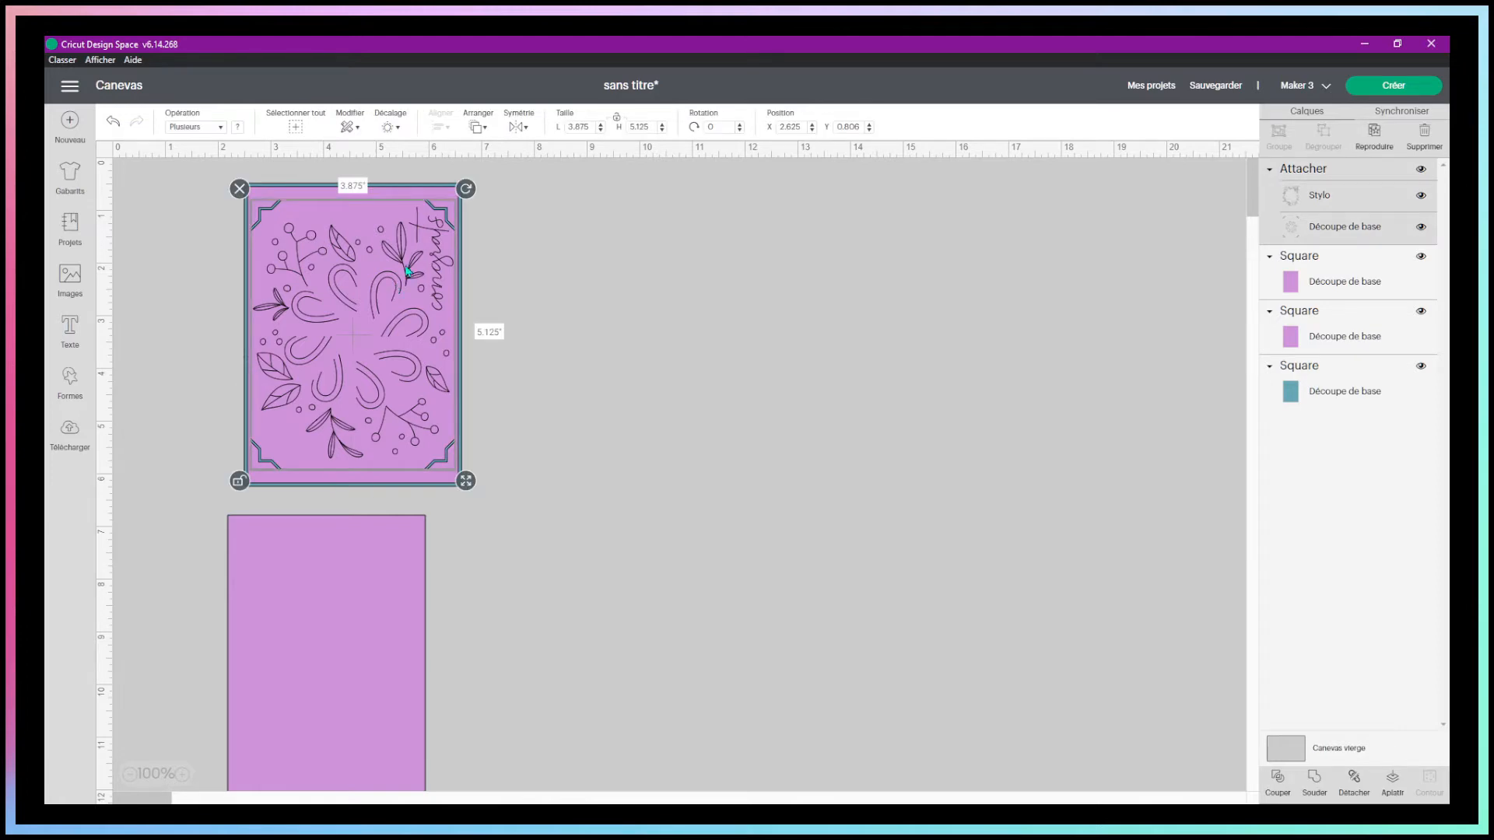
pyautogui.click(397, 199)
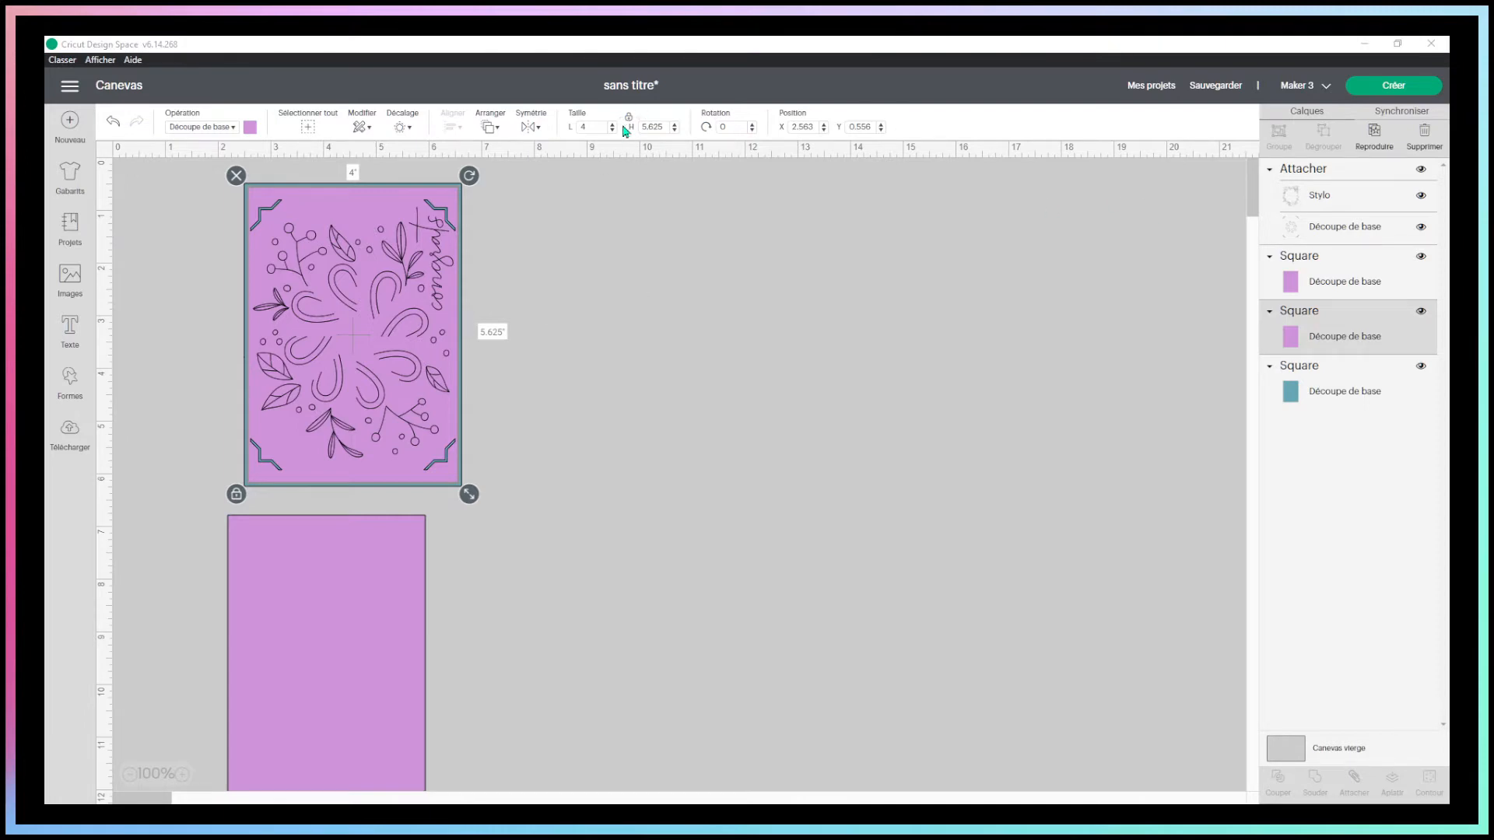
pyautogui.click(651, 124)
pyautogui.click(652, 127)
pyautogui.doubleClick(651, 127)
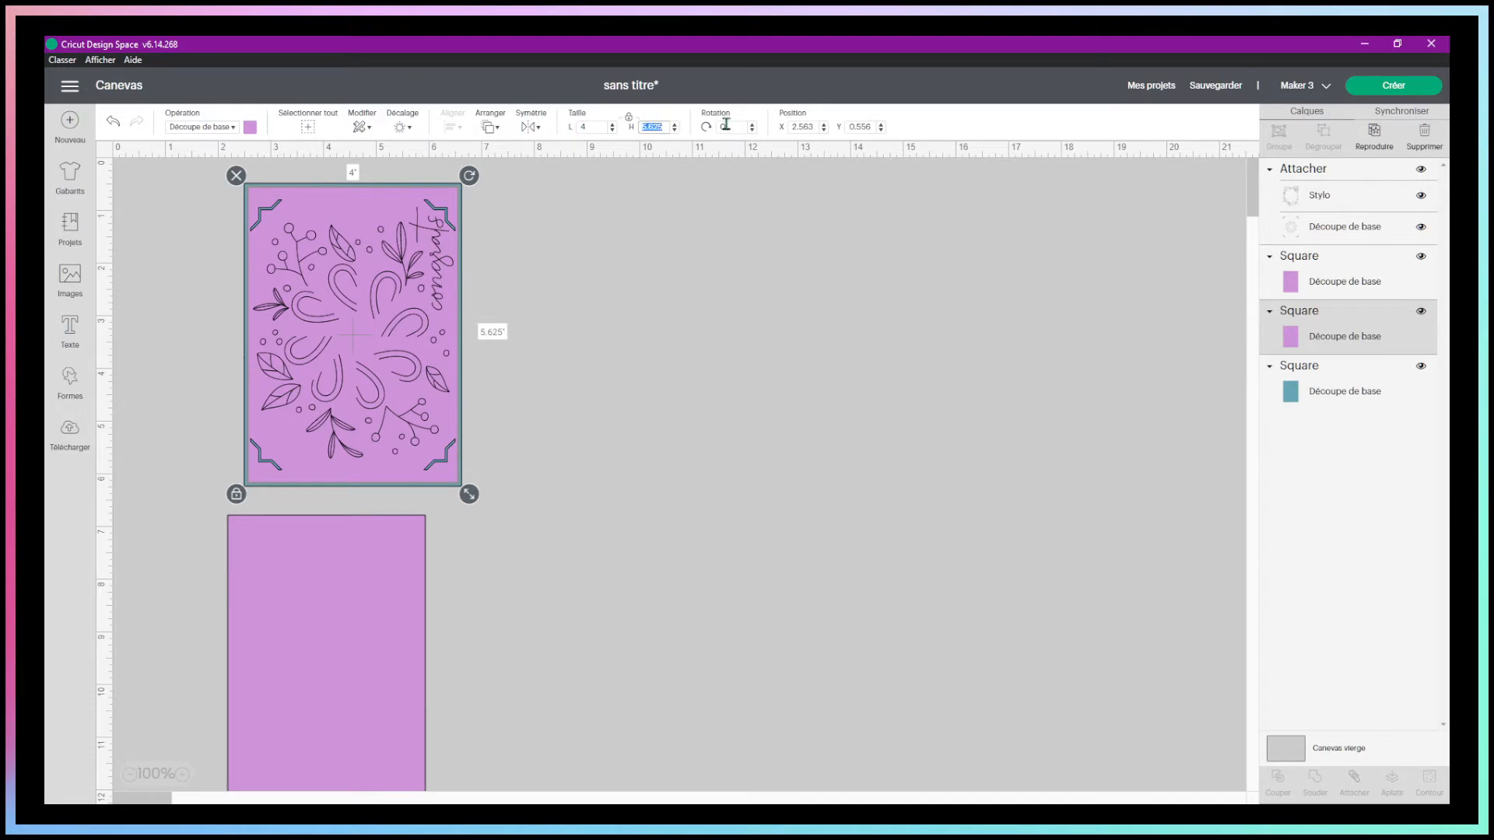
pyautogui.click(397, 264)
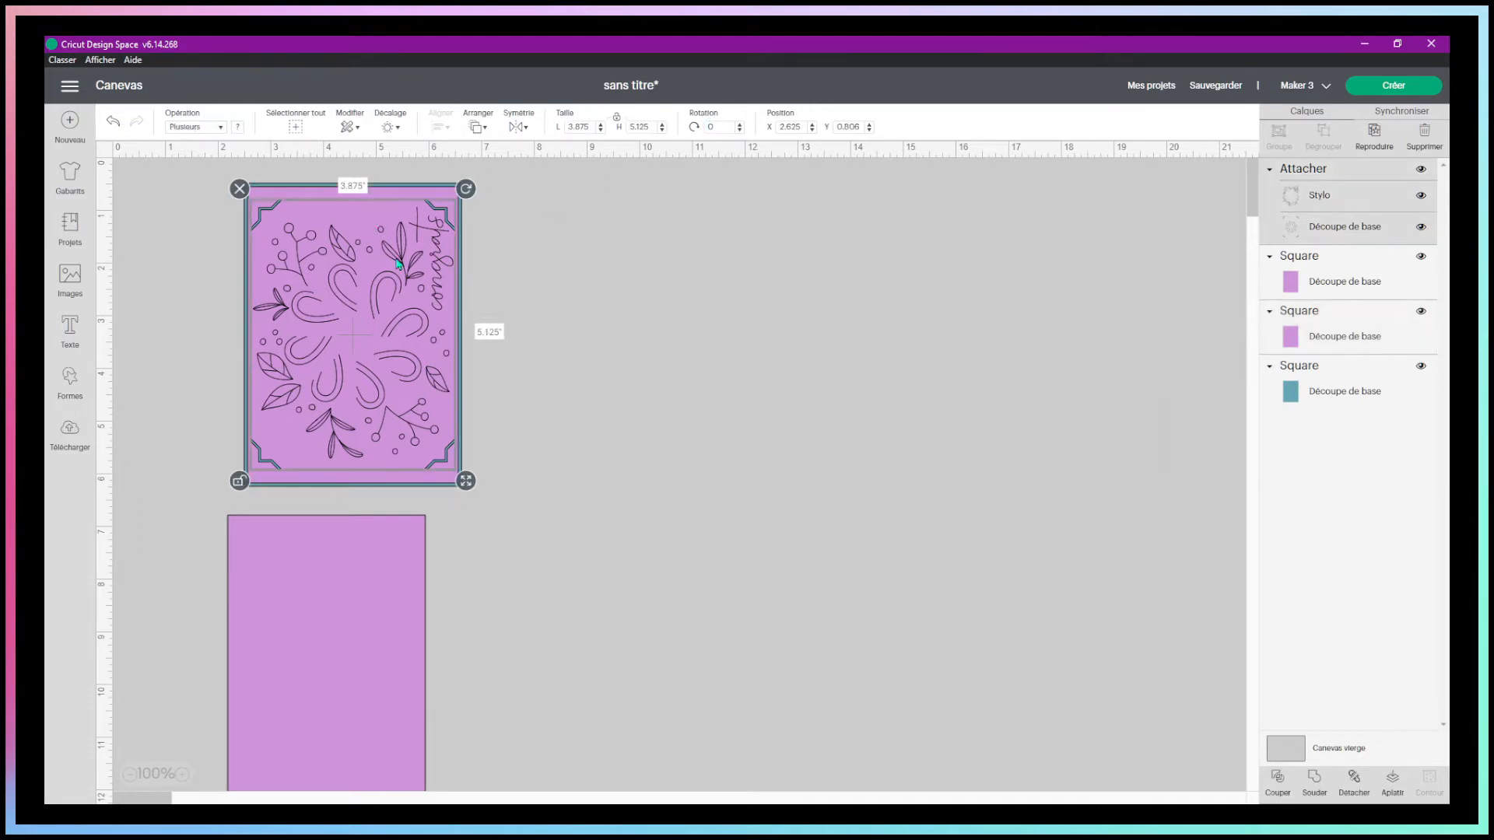
pyautogui.moveTo(639, 126); pyautogui.dragTo(776, 121)
pyautogui.press('Return')
# Delete the stray triangle and centre the floral design and the two layered rectangles on each other again.
pyautogui.moveTo(571, 427); pyautogui.dragTo(185, 248)
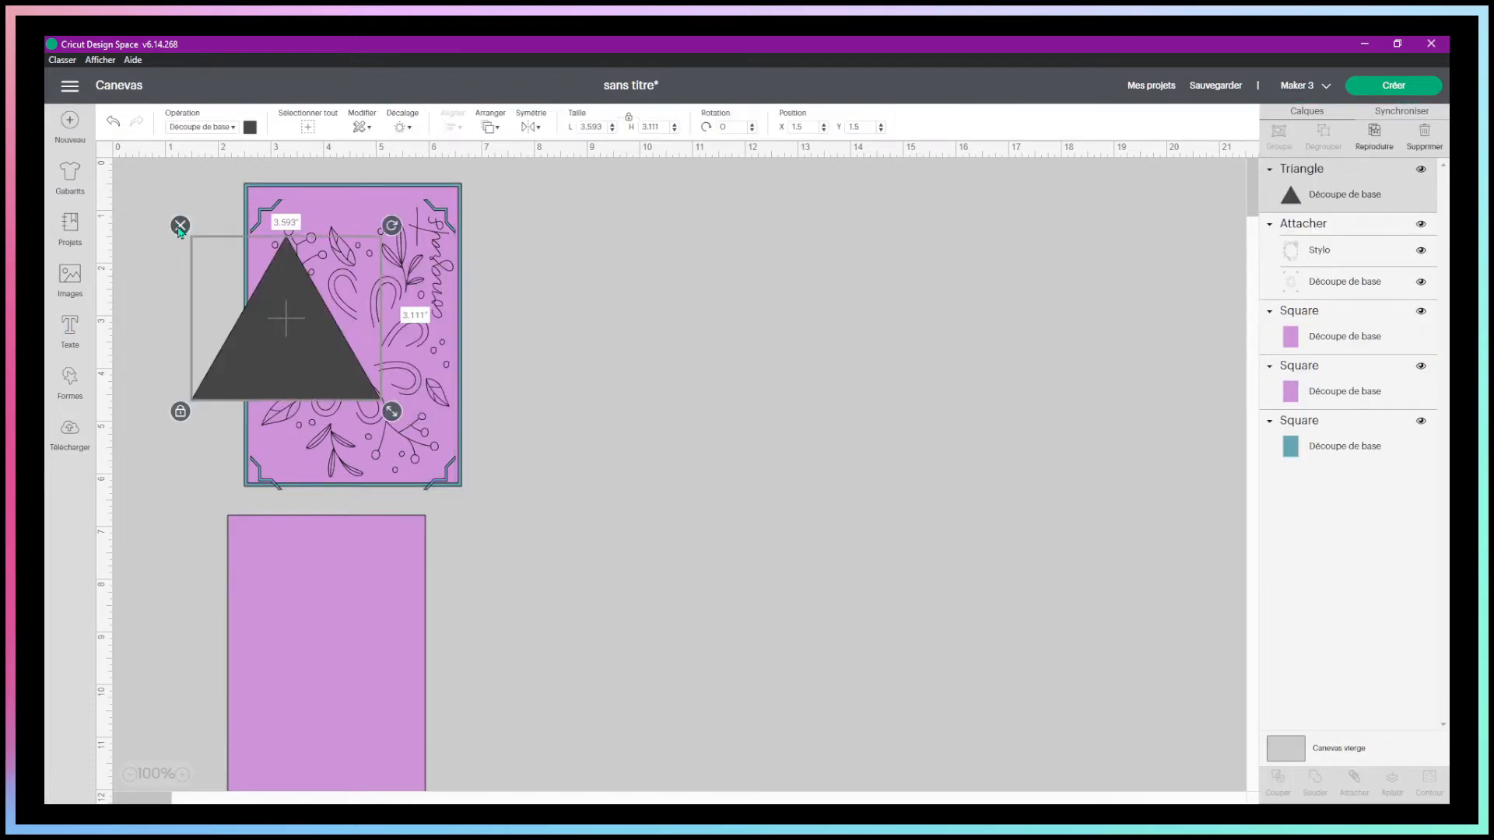
pyautogui.click(180, 227)
pyautogui.moveTo(540, 324); pyautogui.dragTo(306, 257)
pyautogui.click(438, 126)
pyautogui.click(480, 281)
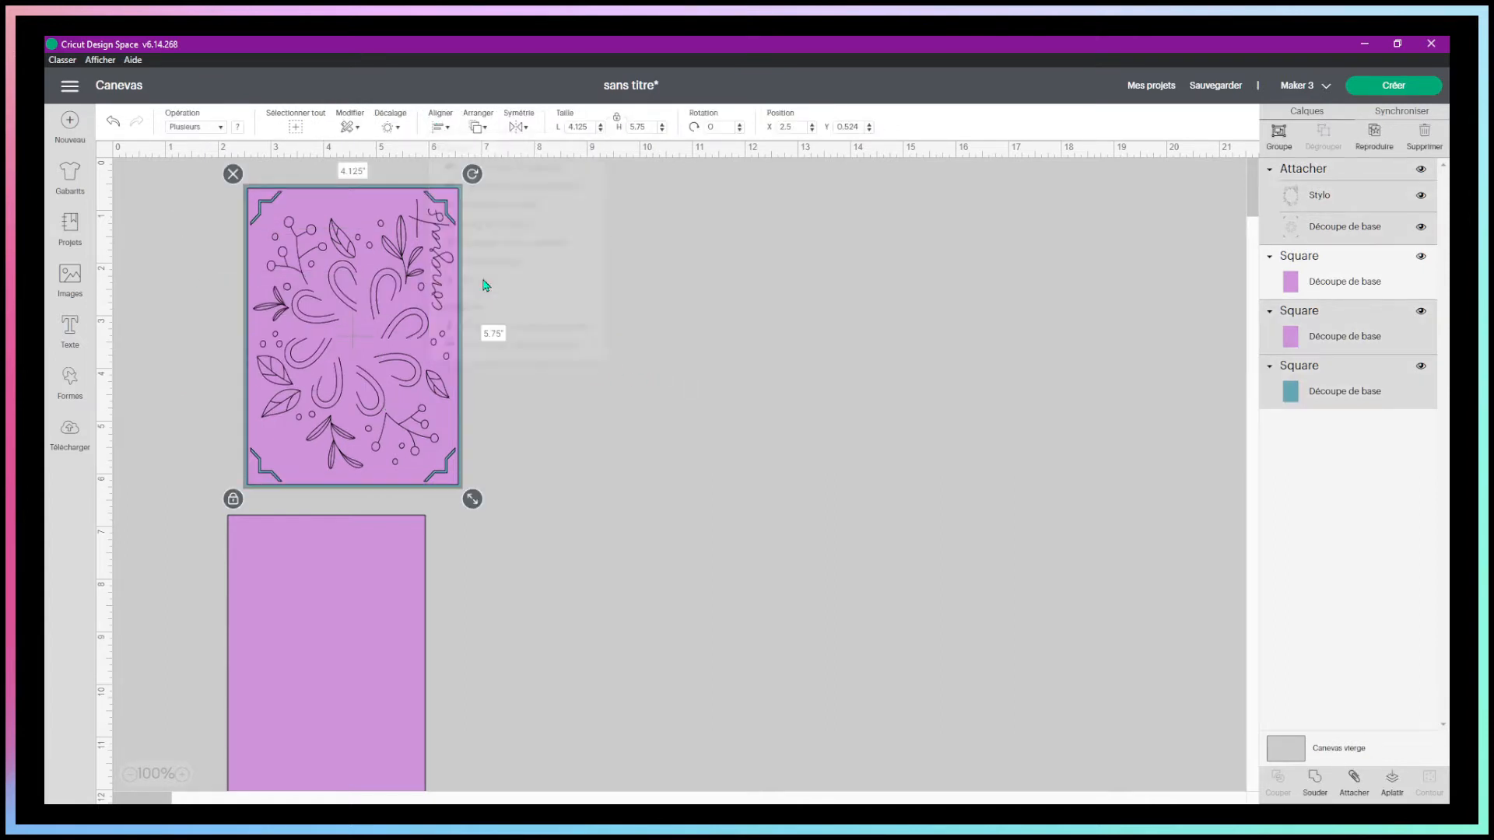
pyautogui.click(745, 351)
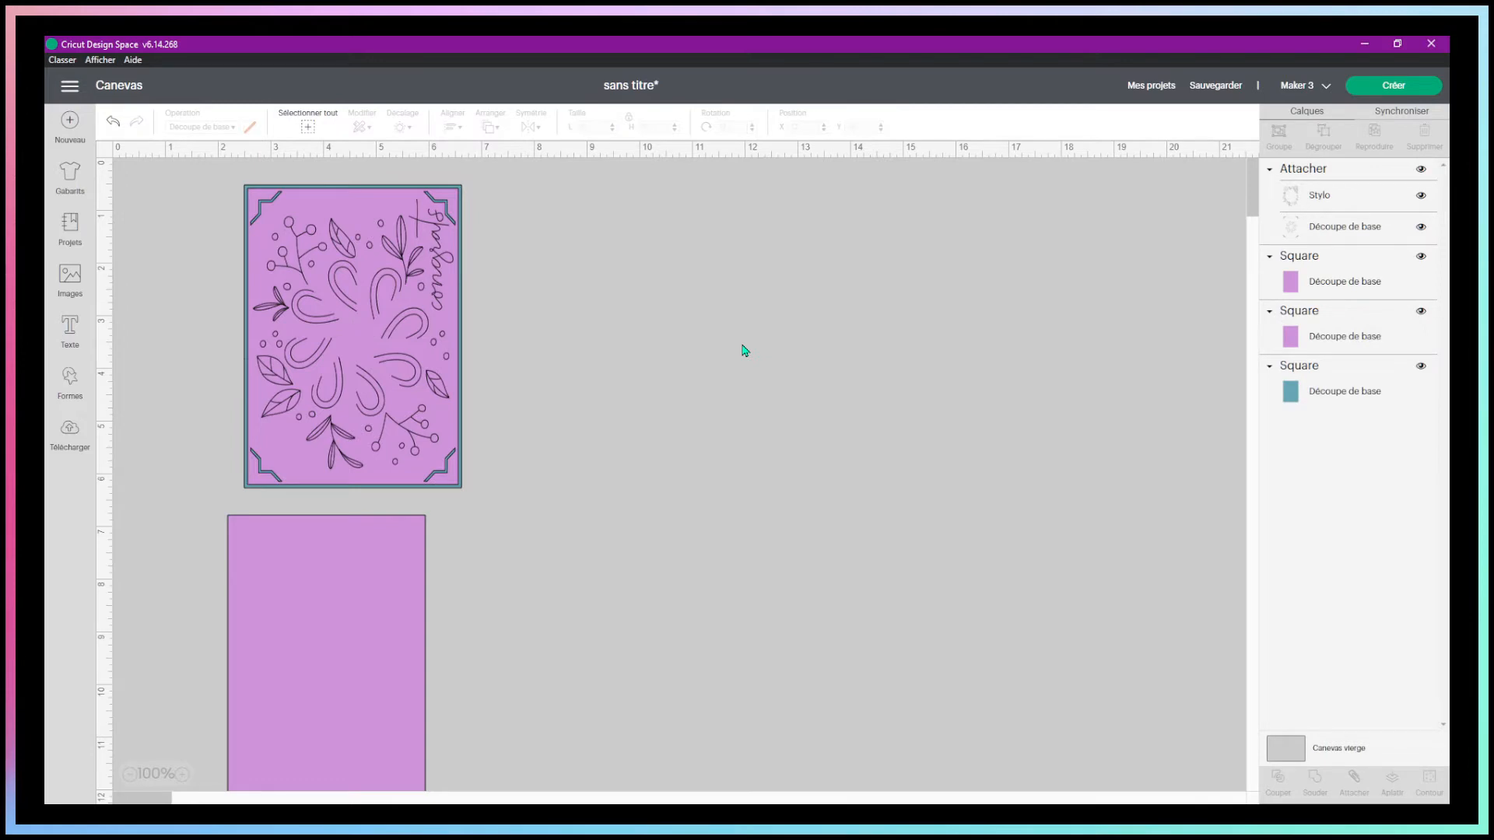
# Move the floral "congrats" design off the rectangles, place it back over them, and centre the stacked layers on each other again.
pyautogui.click(420, 315)
pyautogui.moveTo(418, 315); pyautogui.dragTo(724, 326)
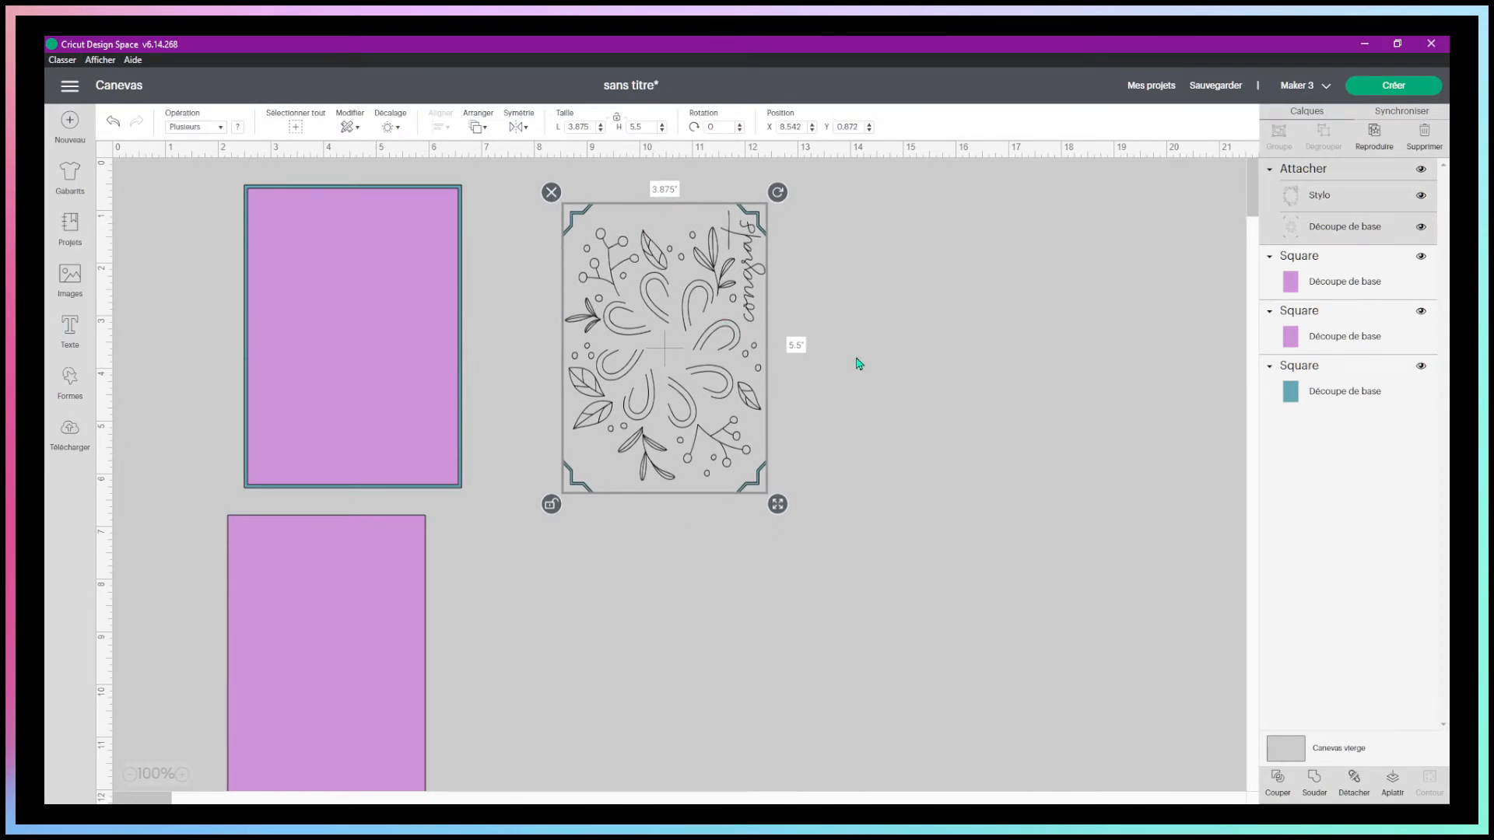
pyautogui.moveTo(726, 357); pyautogui.dragTo(405, 346)
pyautogui.moveTo(673, 346); pyautogui.dragTo(206, 275)
pyautogui.click(439, 130)
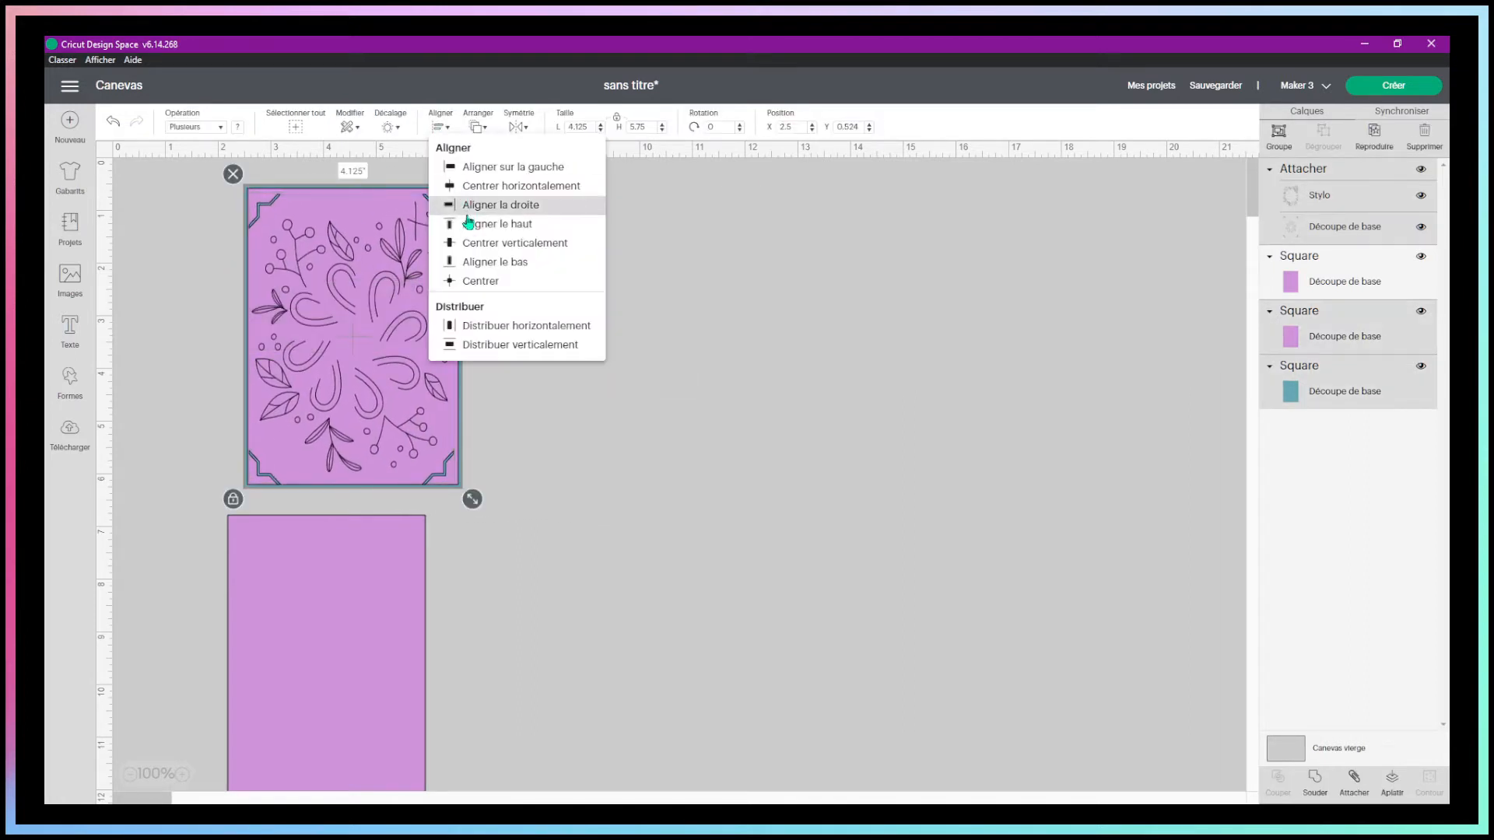
pyautogui.click(450, 280)
pyautogui.click(685, 261)
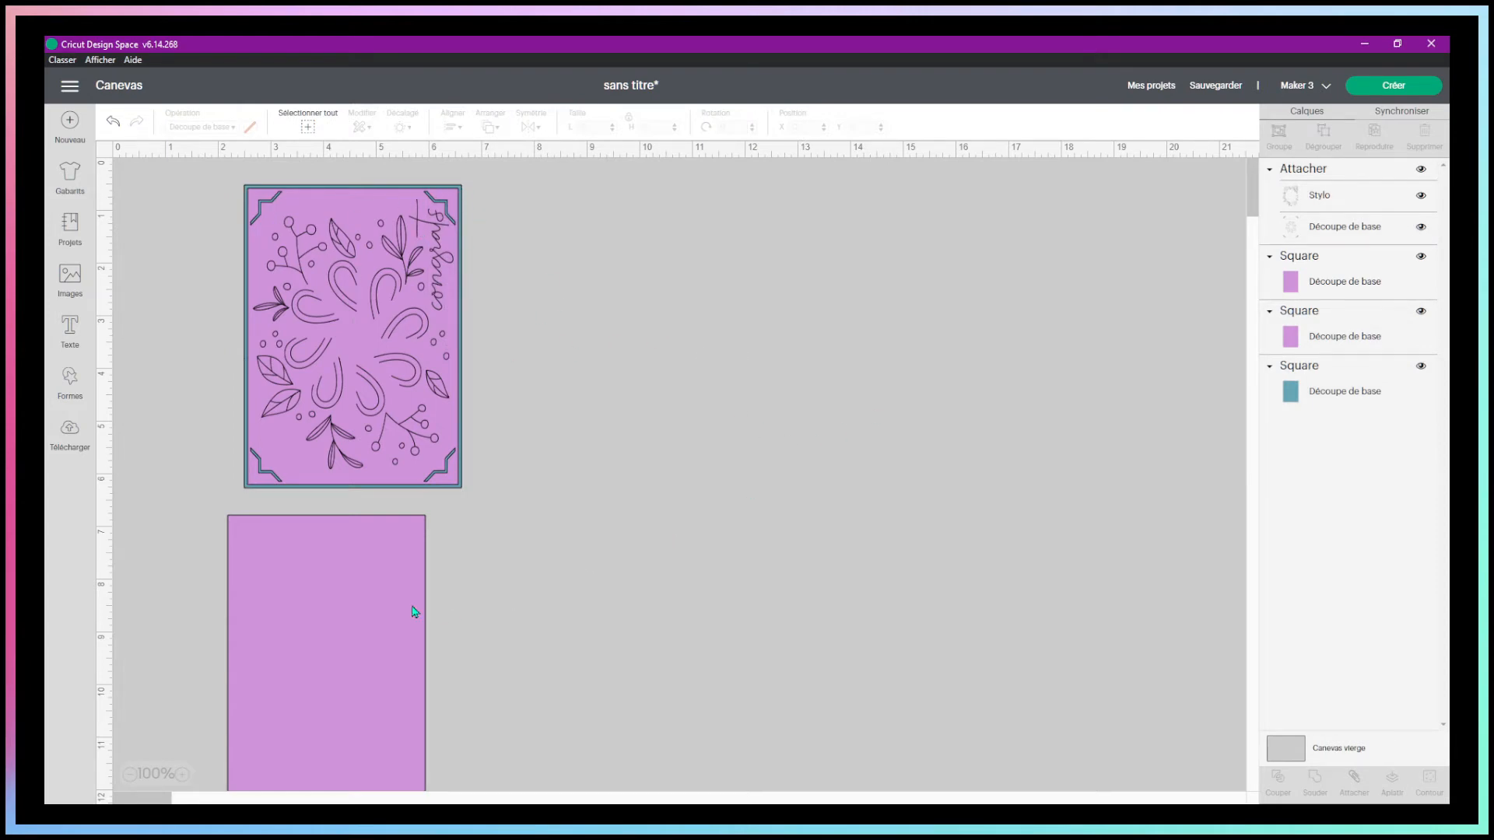
# Move the separate light purple rectangle from below the card onto the stack and centre all the layers on each other.
pyautogui.moveTo(384, 616); pyautogui.dragTo(437, 332)
pyautogui.moveTo(644, 383); pyautogui.dragTo(247, 312)
pyautogui.click(429, 127)
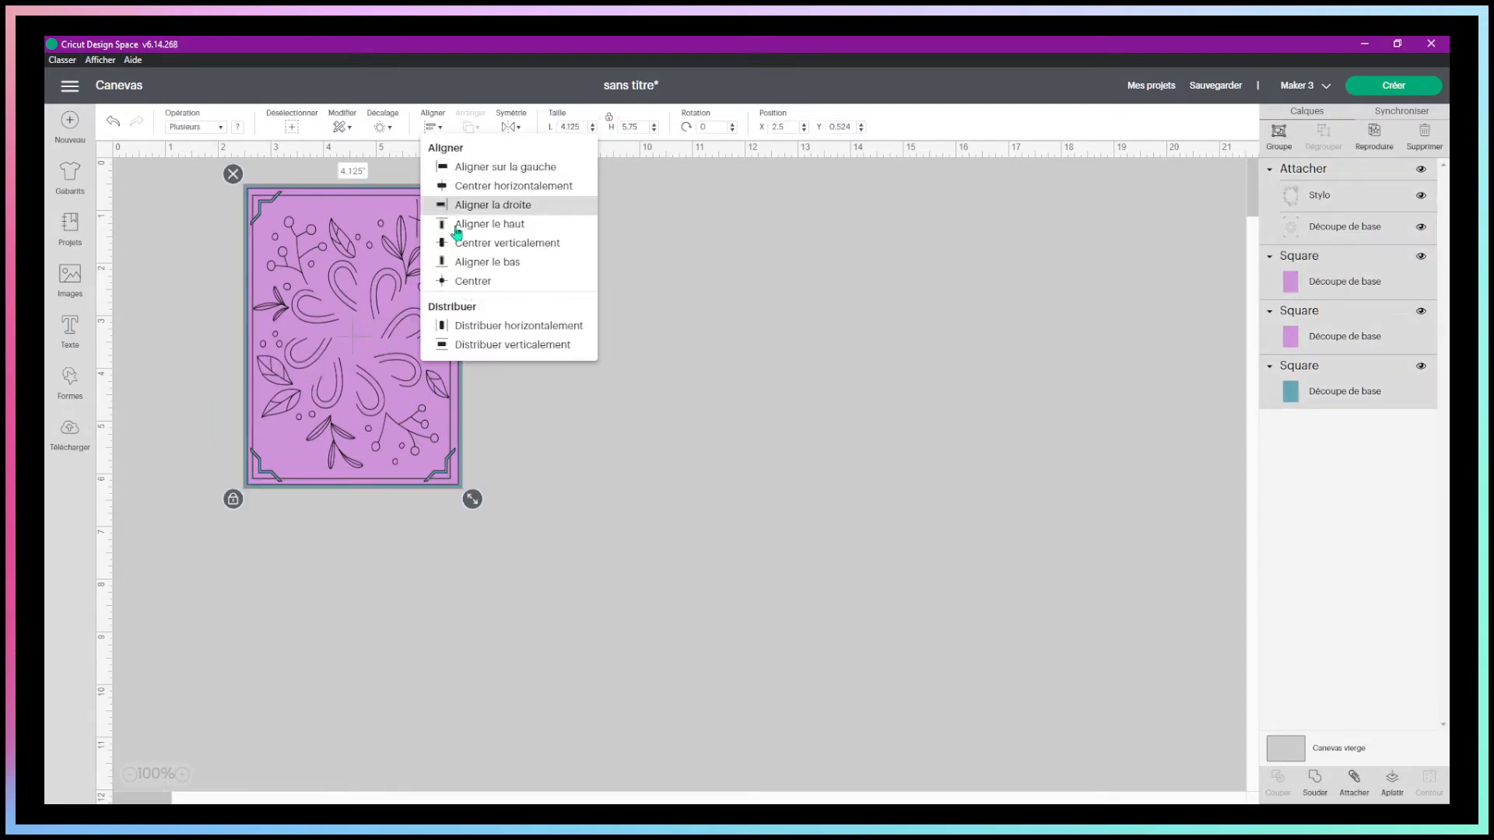
pyautogui.click(466, 281)
pyautogui.click(737, 382)
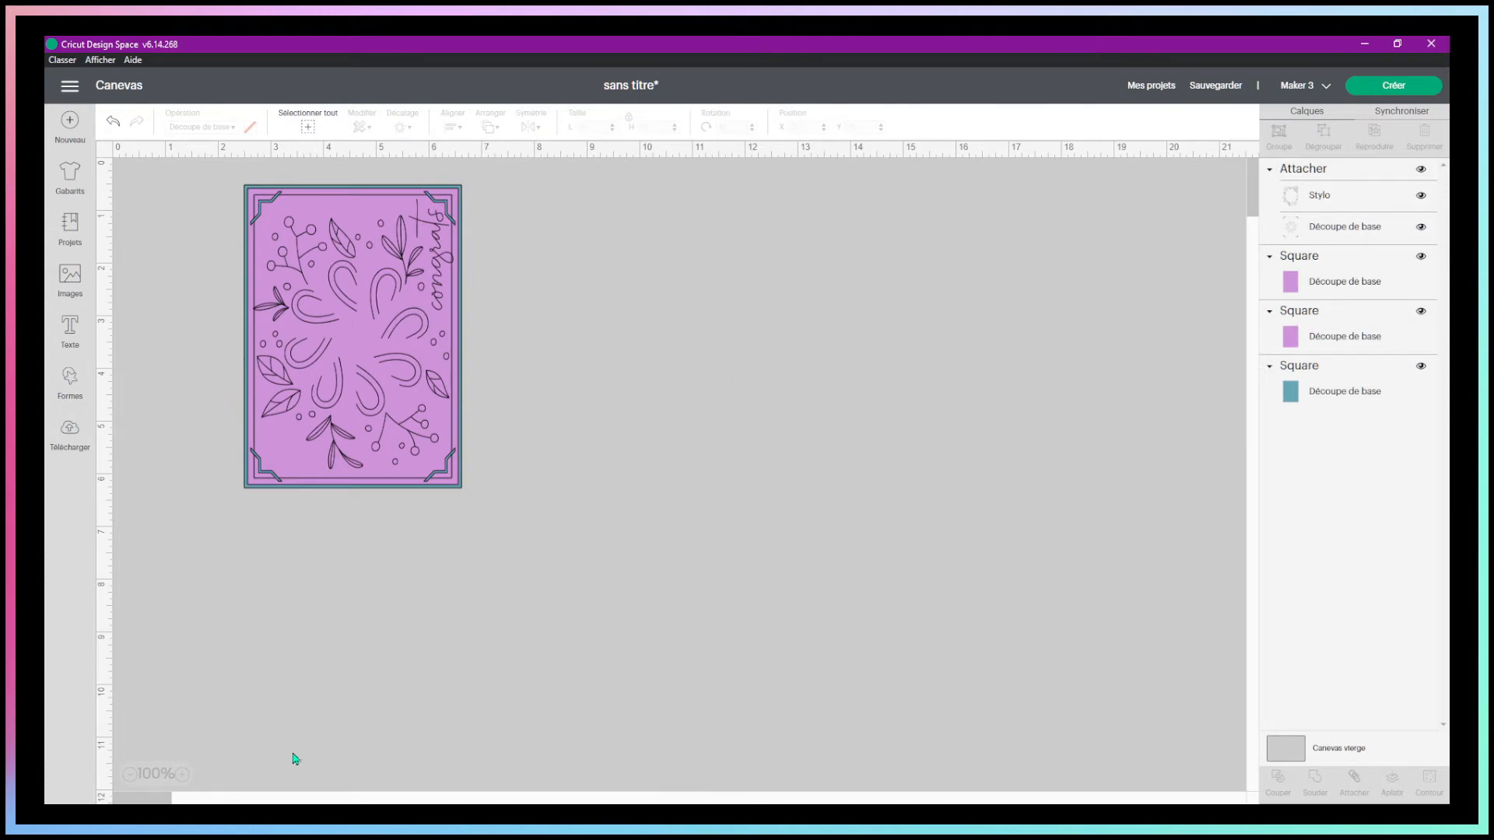
# Examine the stacked card layers up close, checking how the floral design's corner brackets sit against the inner rectangle's edges.
pyautogui.click(182, 775)
pyautogui.click(182, 777)
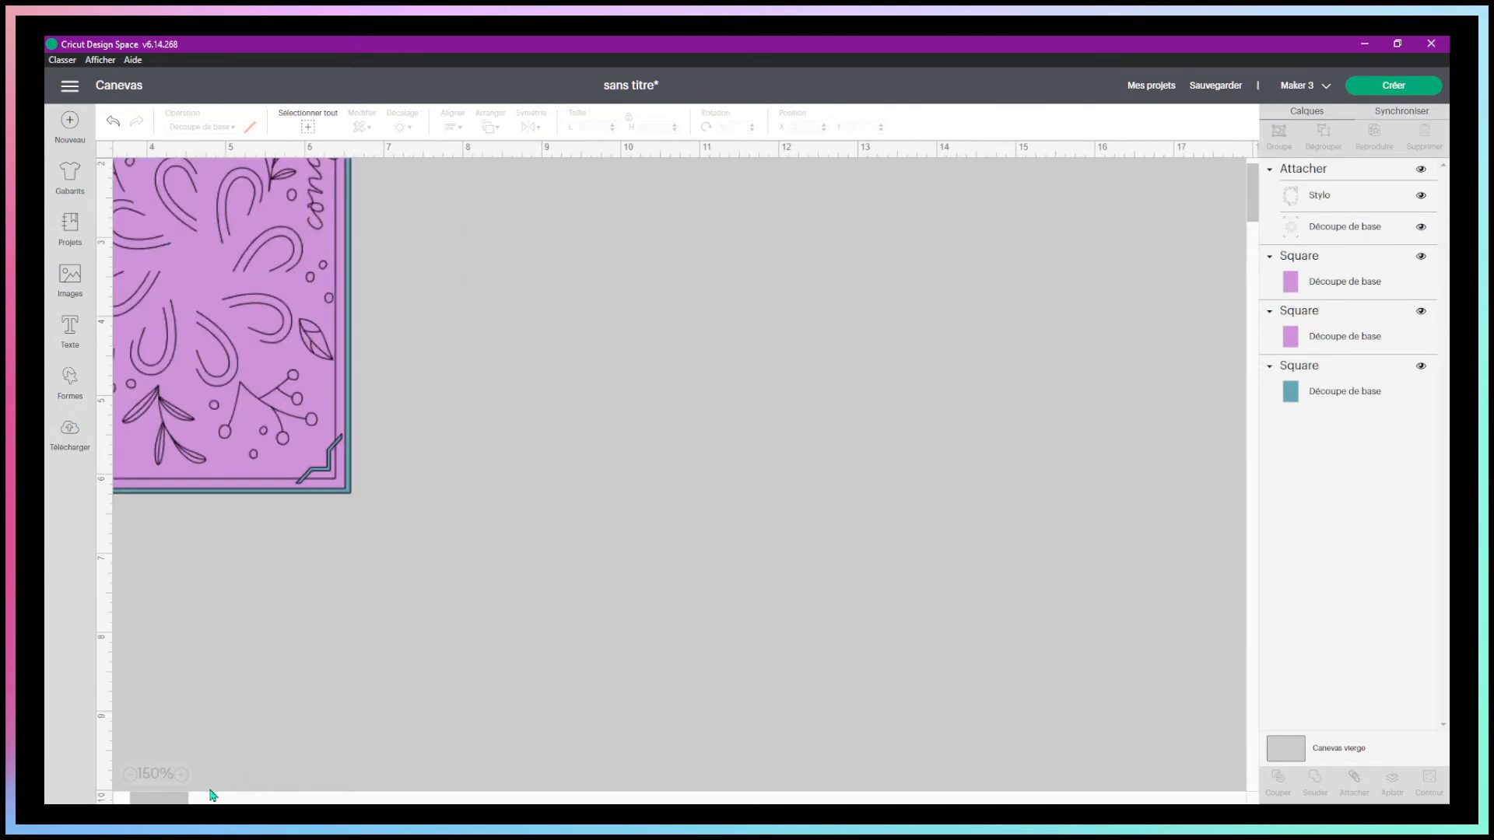
pyautogui.moveTo(153, 798); pyautogui.dragTo(141, 798)
pyautogui.scroll(3, 386, 676)
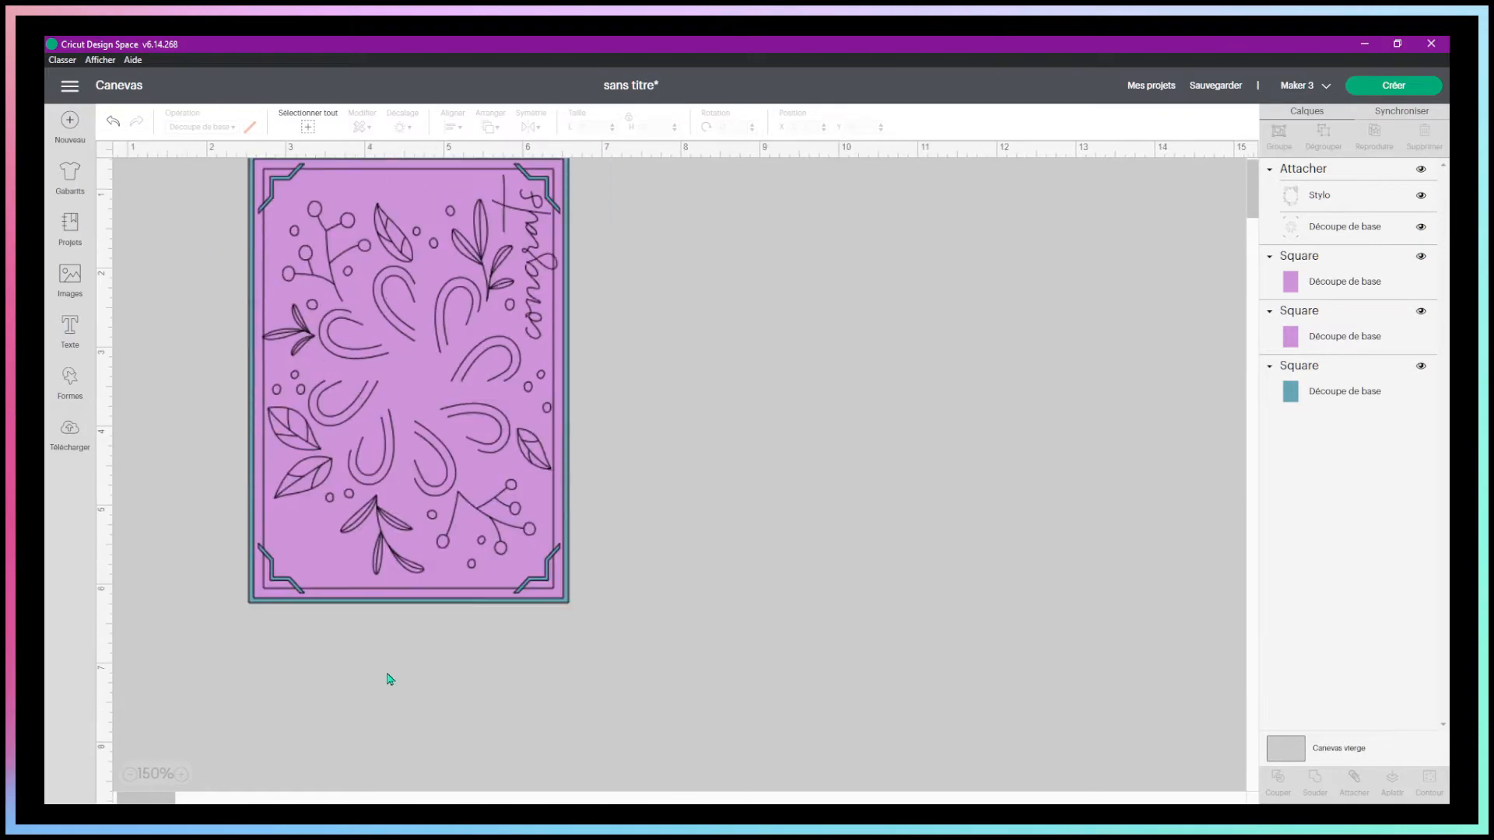
pyautogui.click(182, 776)
pyautogui.moveTo(152, 799); pyautogui.dragTo(141, 799)
pyautogui.scroll(1, 475, 661)
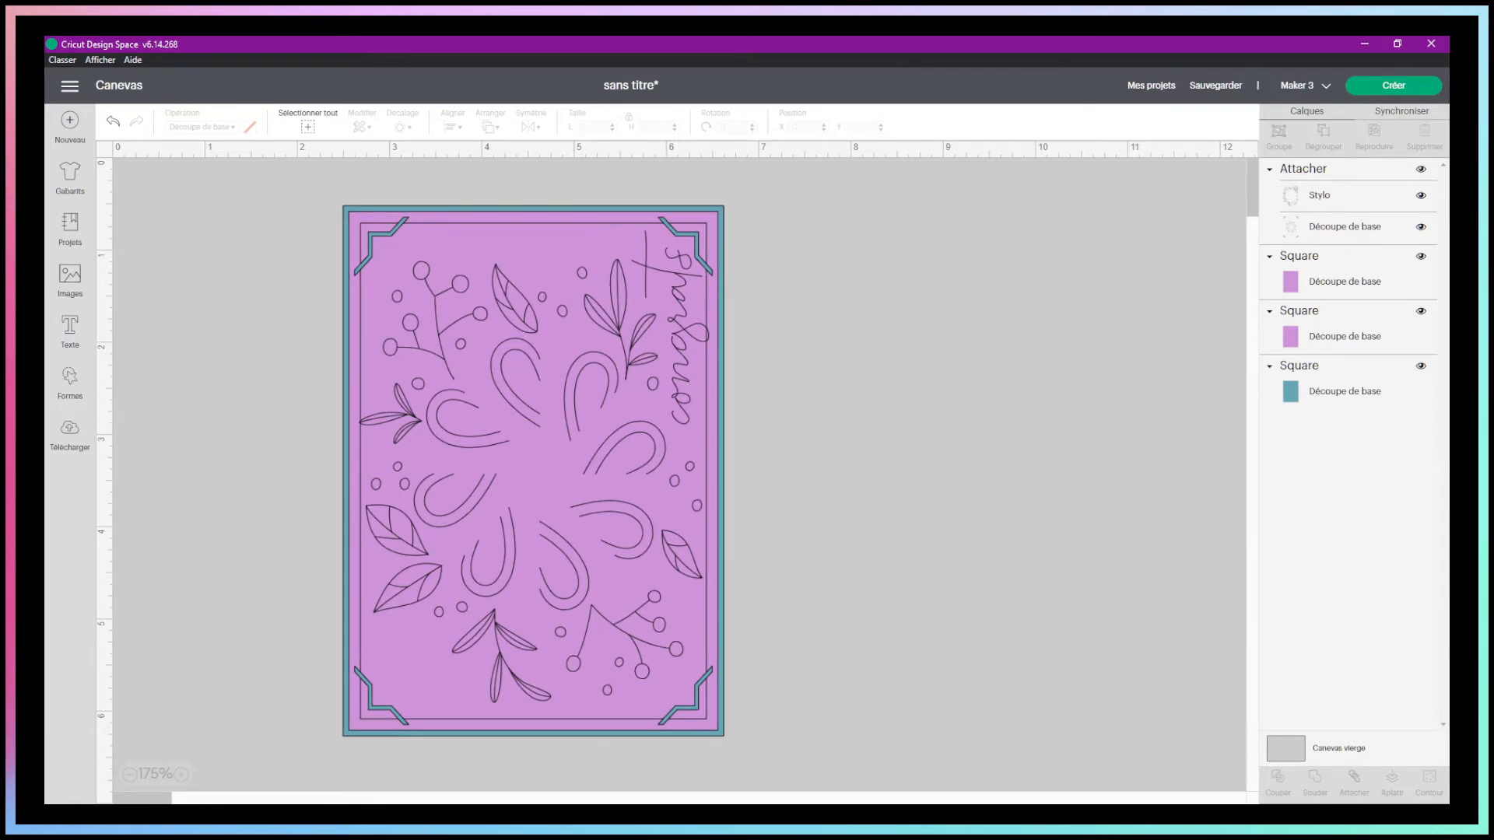
pyautogui.click(576, 81)
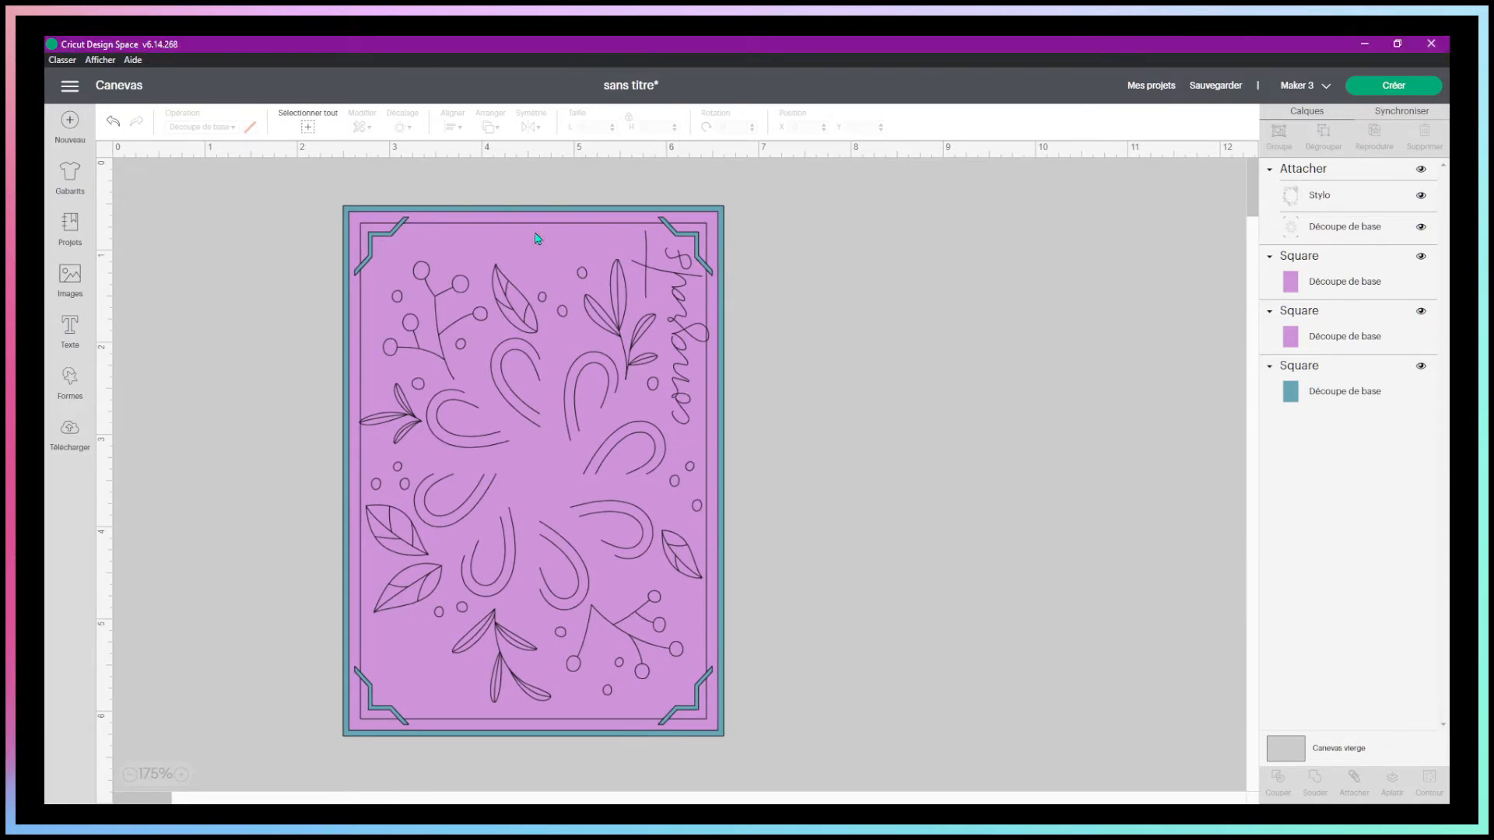
pyautogui.click(382, 232)
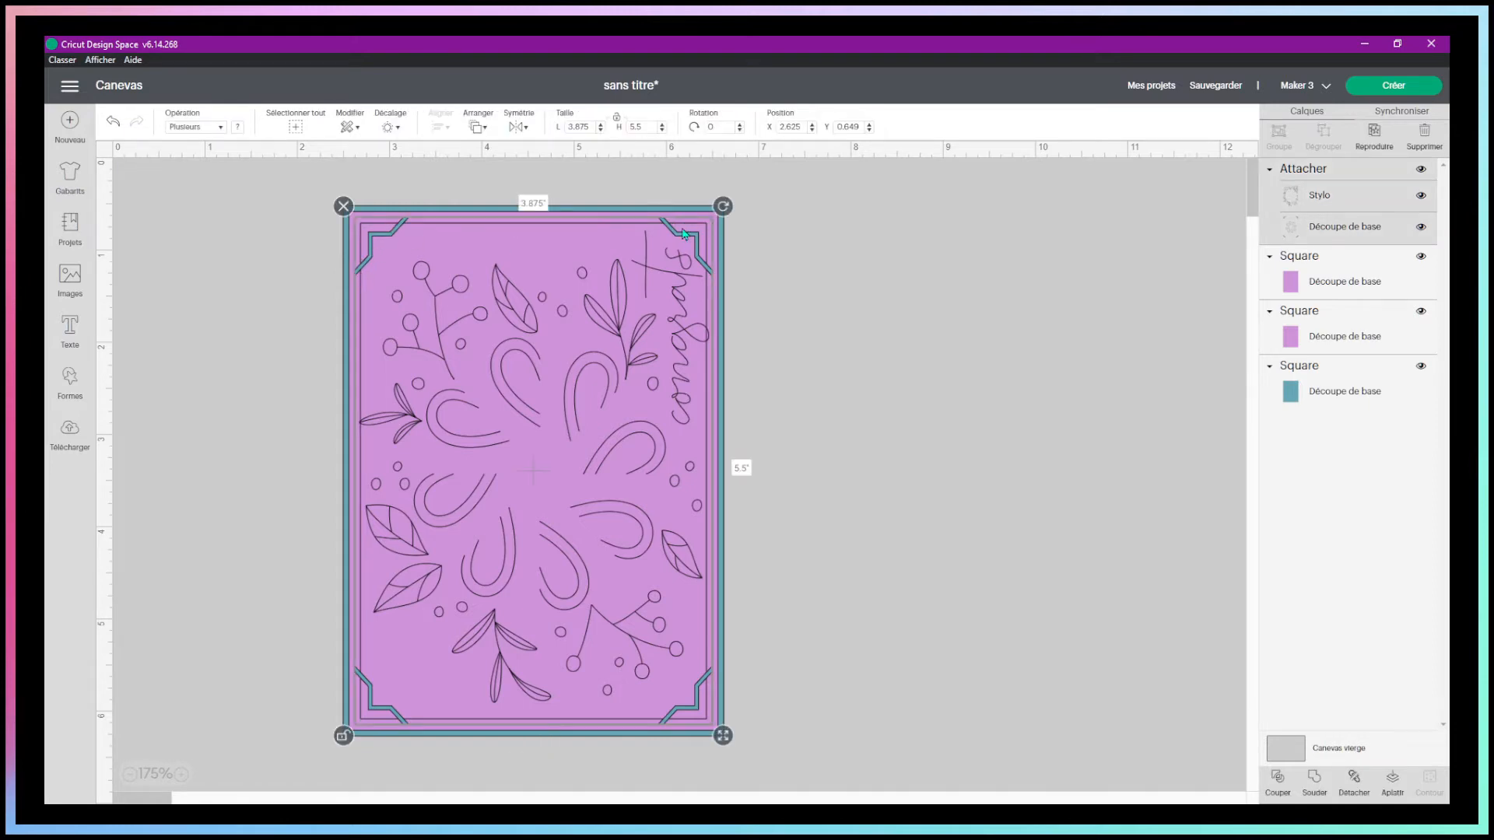
pyautogui.click(889, 285)
# Rotate the whole card stack by 90 degrees to landscape and shift all its layers together on the canvas.
pyautogui.moveTo(281, 180); pyautogui.dragTo(786, 776)
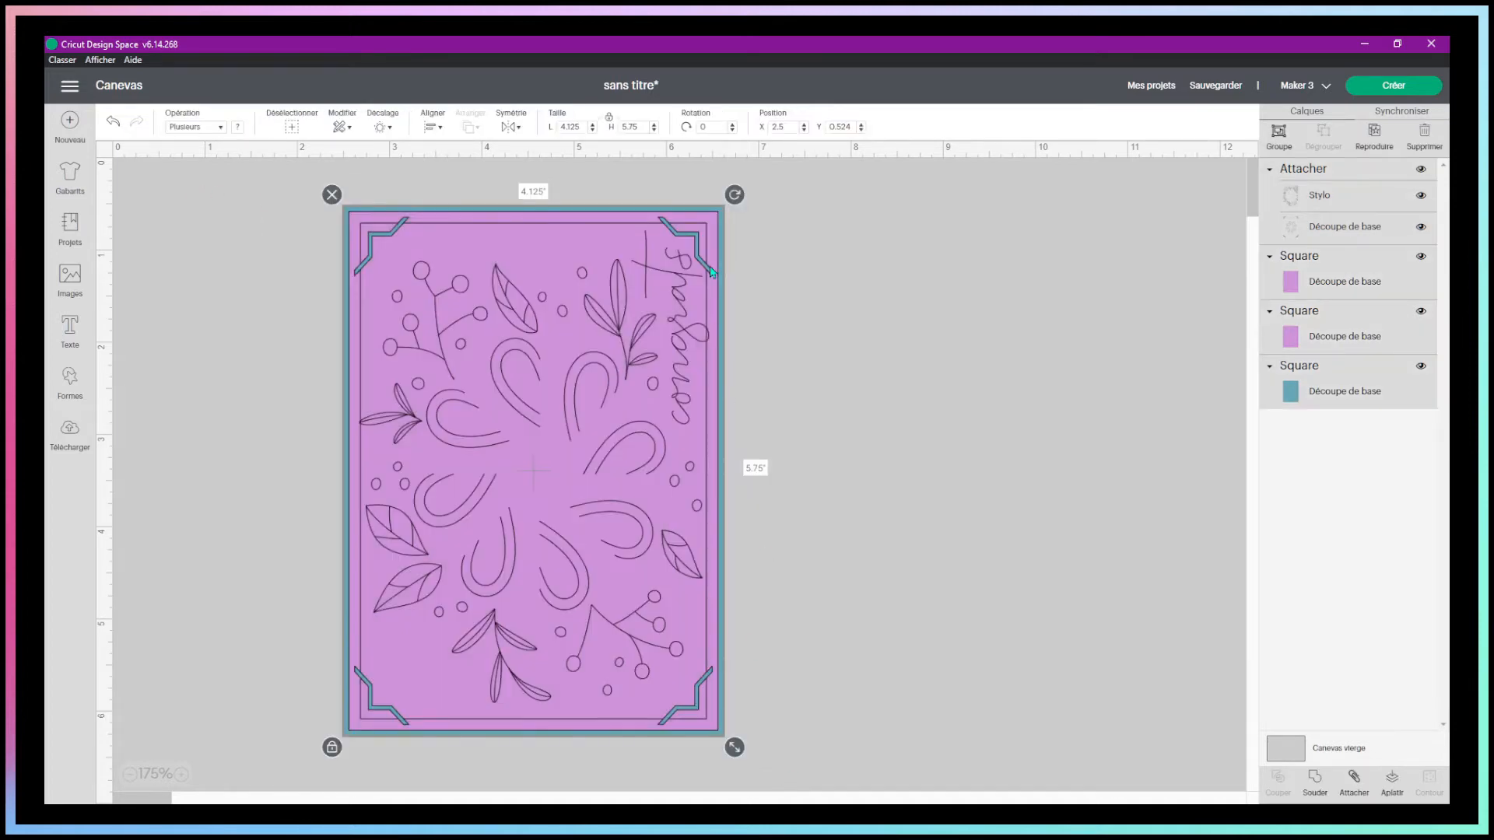
pyautogui.click(712, 127)
pyautogui.press('Return')
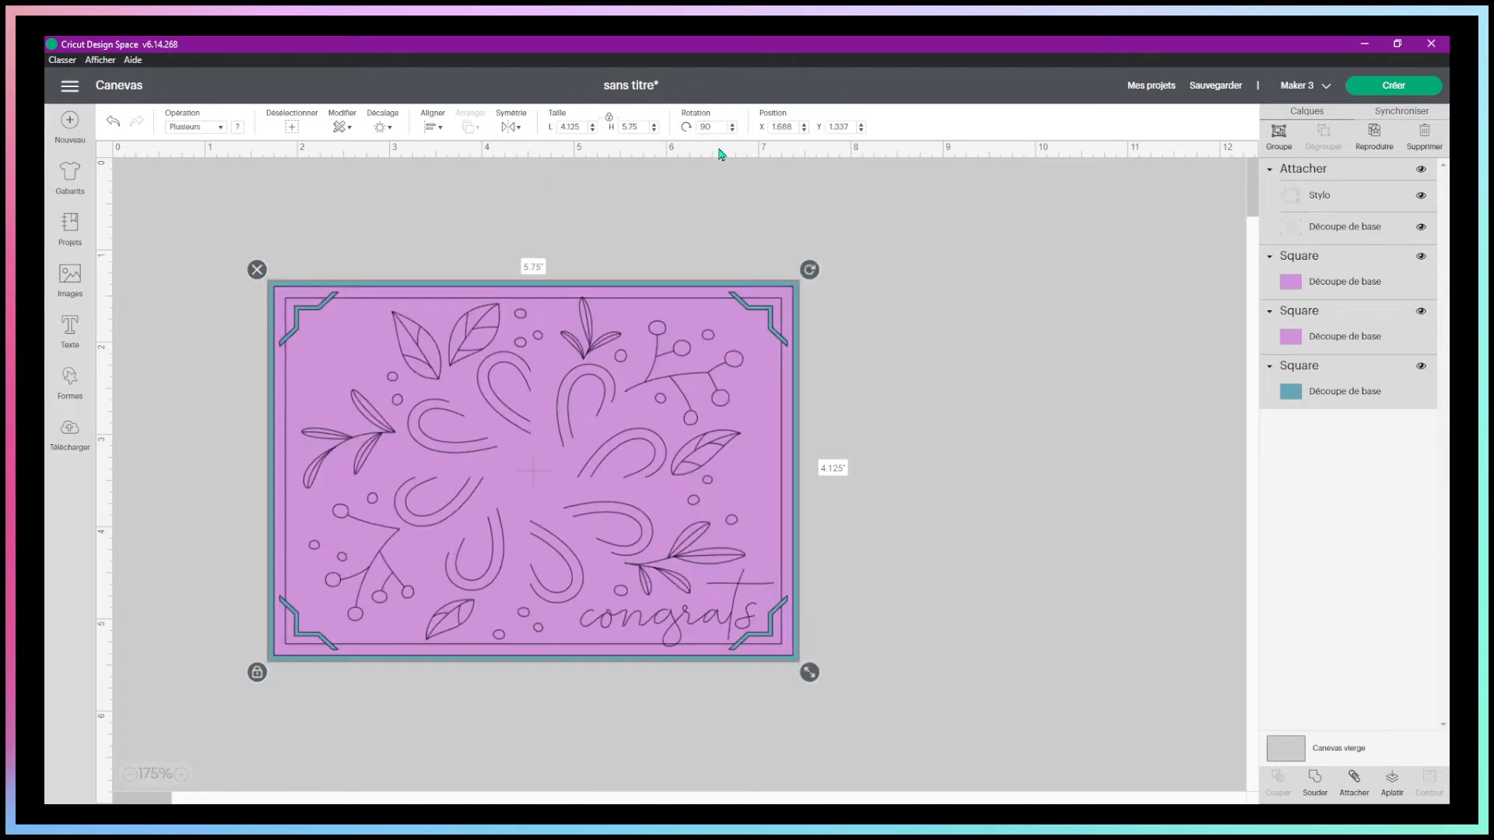
pyautogui.moveTo(810, 270); pyautogui.dragTo(803, 325)
pyautogui.click(973, 298)
pyautogui.moveTo(273, 267); pyautogui.dragTo(893, 633)
pyautogui.moveTo(572, 512); pyautogui.dragTo(687, 448)
pyautogui.click(1072, 469)
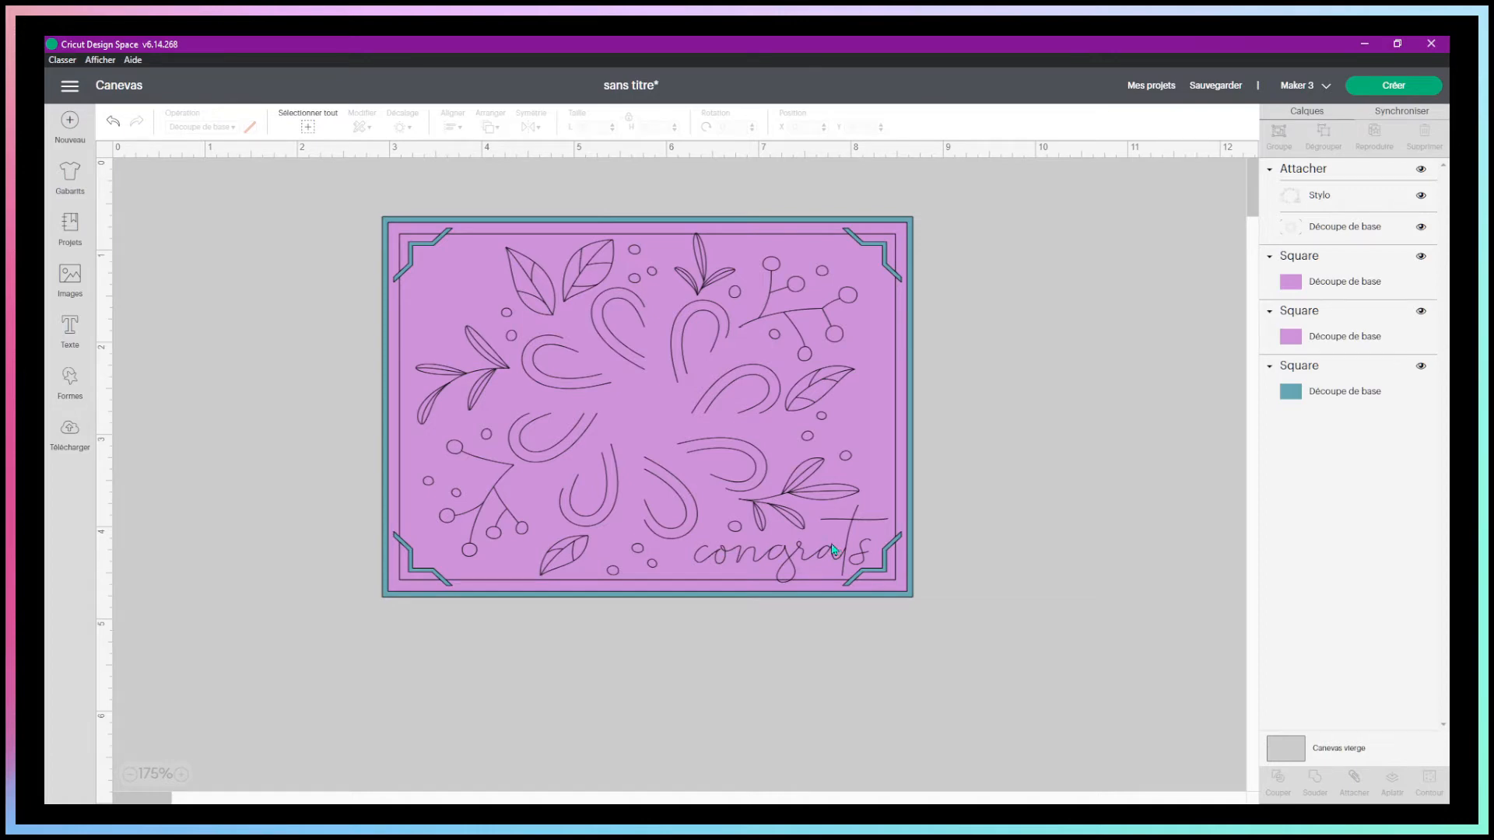
# Hide every contour of the "congrats" lettering in the floral design's pen layer, keeping the flowers and leaves.
pyautogui.click(1322, 209)
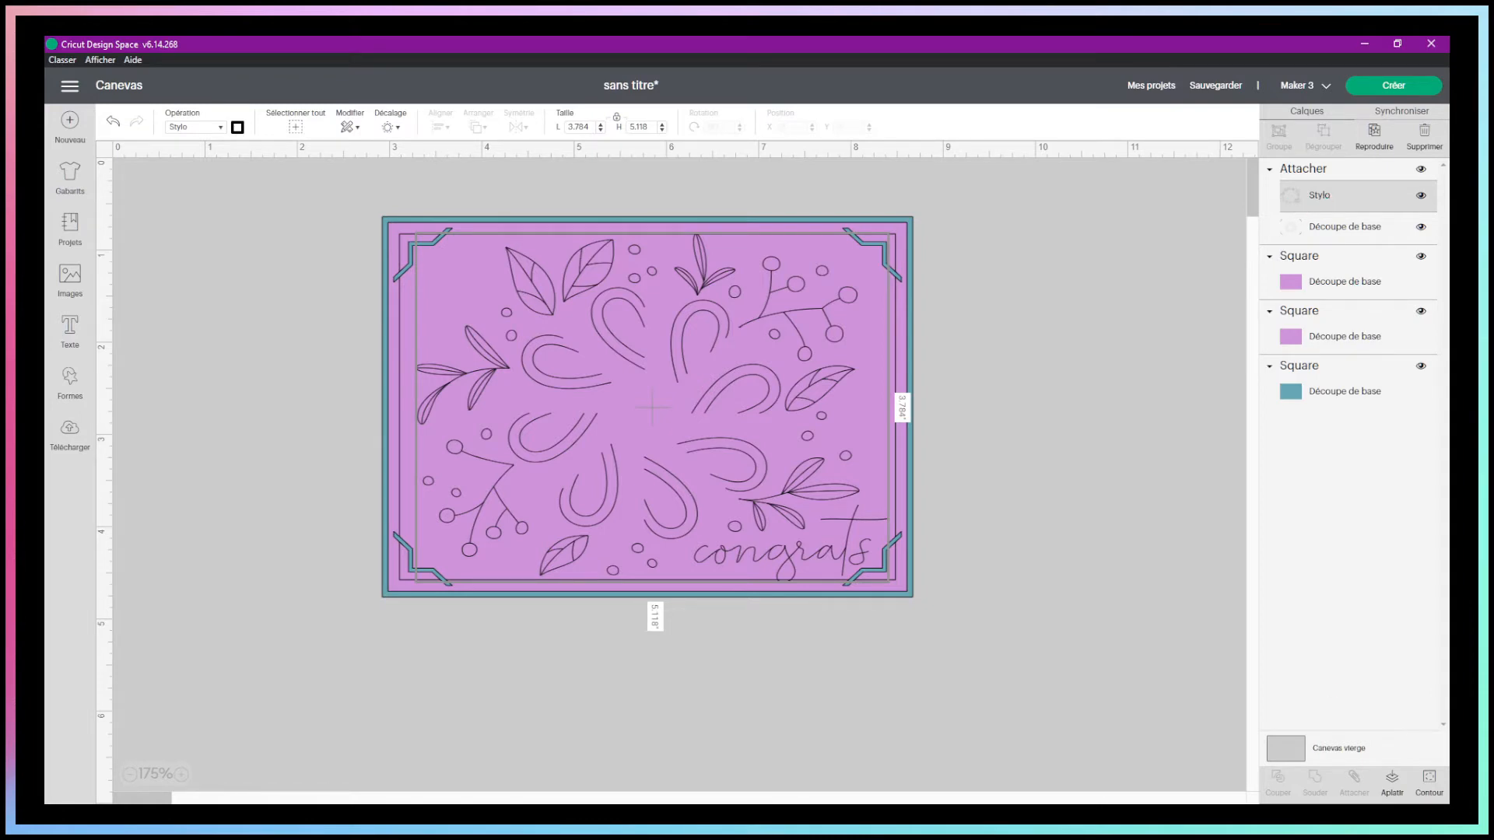
pyautogui.click(1427, 783)
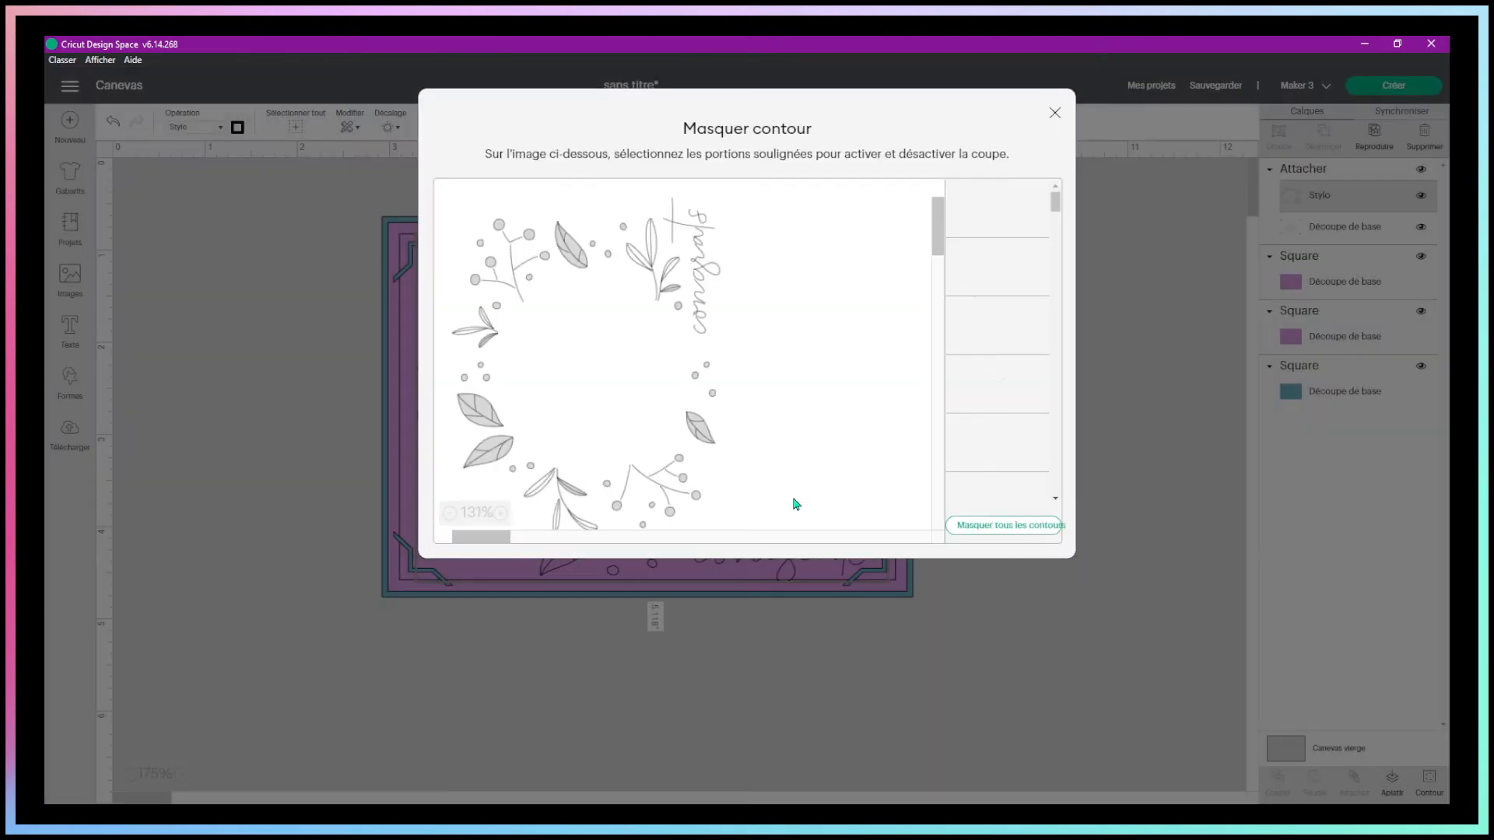
pyautogui.click(504, 513)
pyautogui.click(504, 513)
pyautogui.click(504, 514)
pyautogui.click(504, 513)
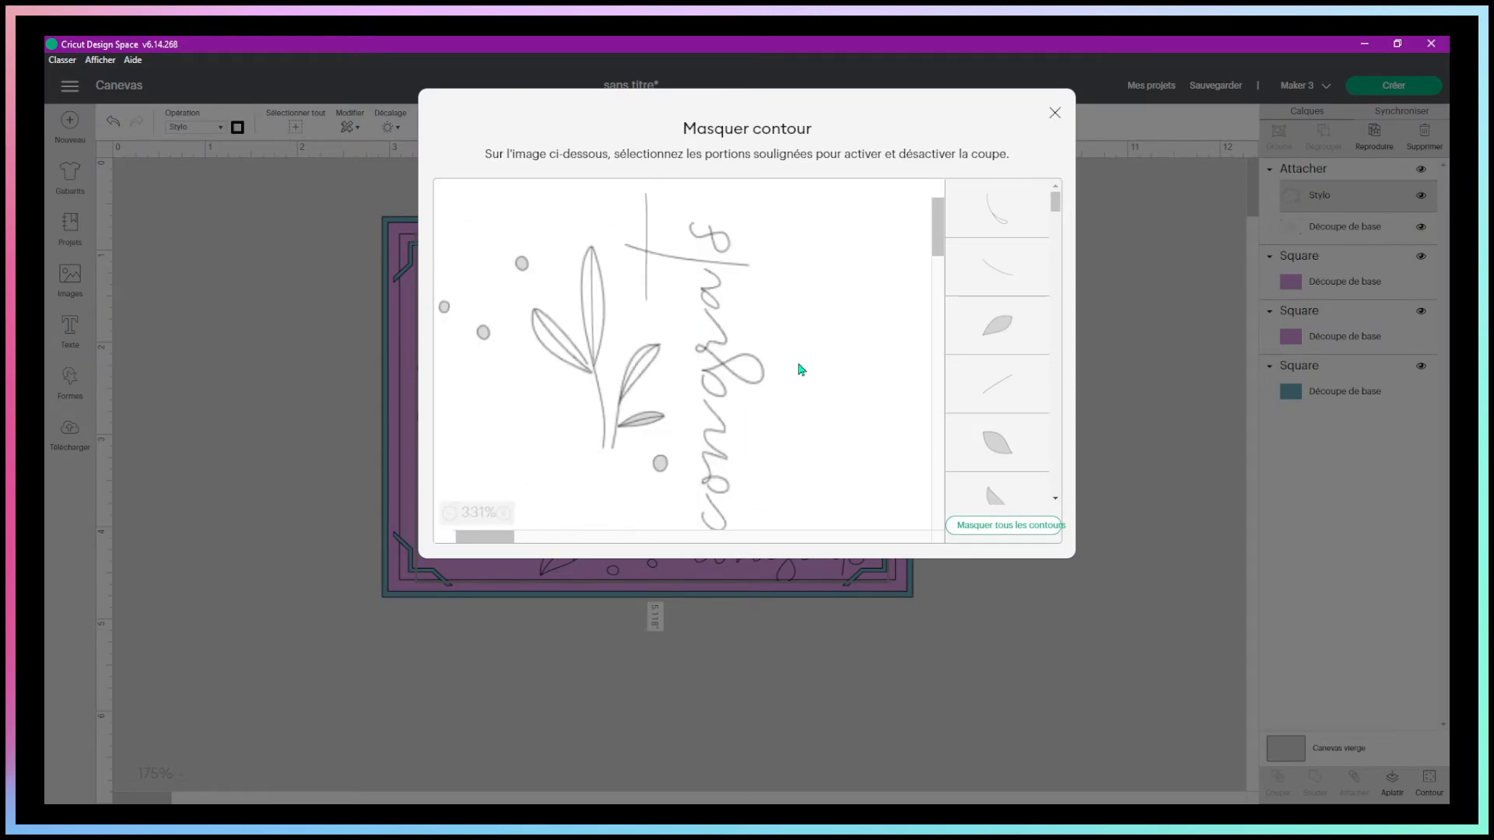
pyautogui.scroll(-3, 801, 370)
pyautogui.moveTo(939, 235); pyautogui.dragTo(938, 226)
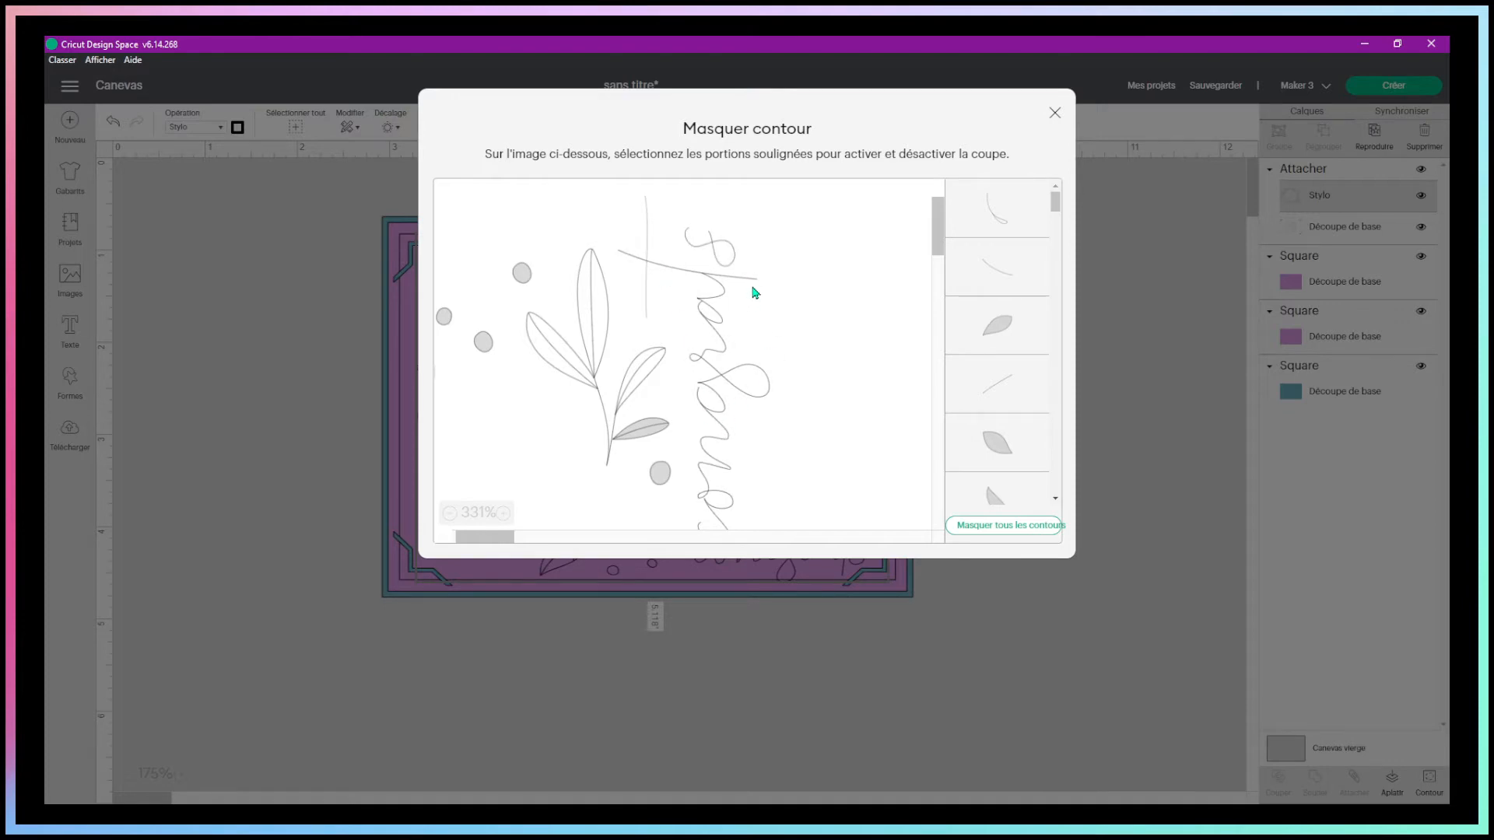
pyautogui.scroll(-3, 990, 280)
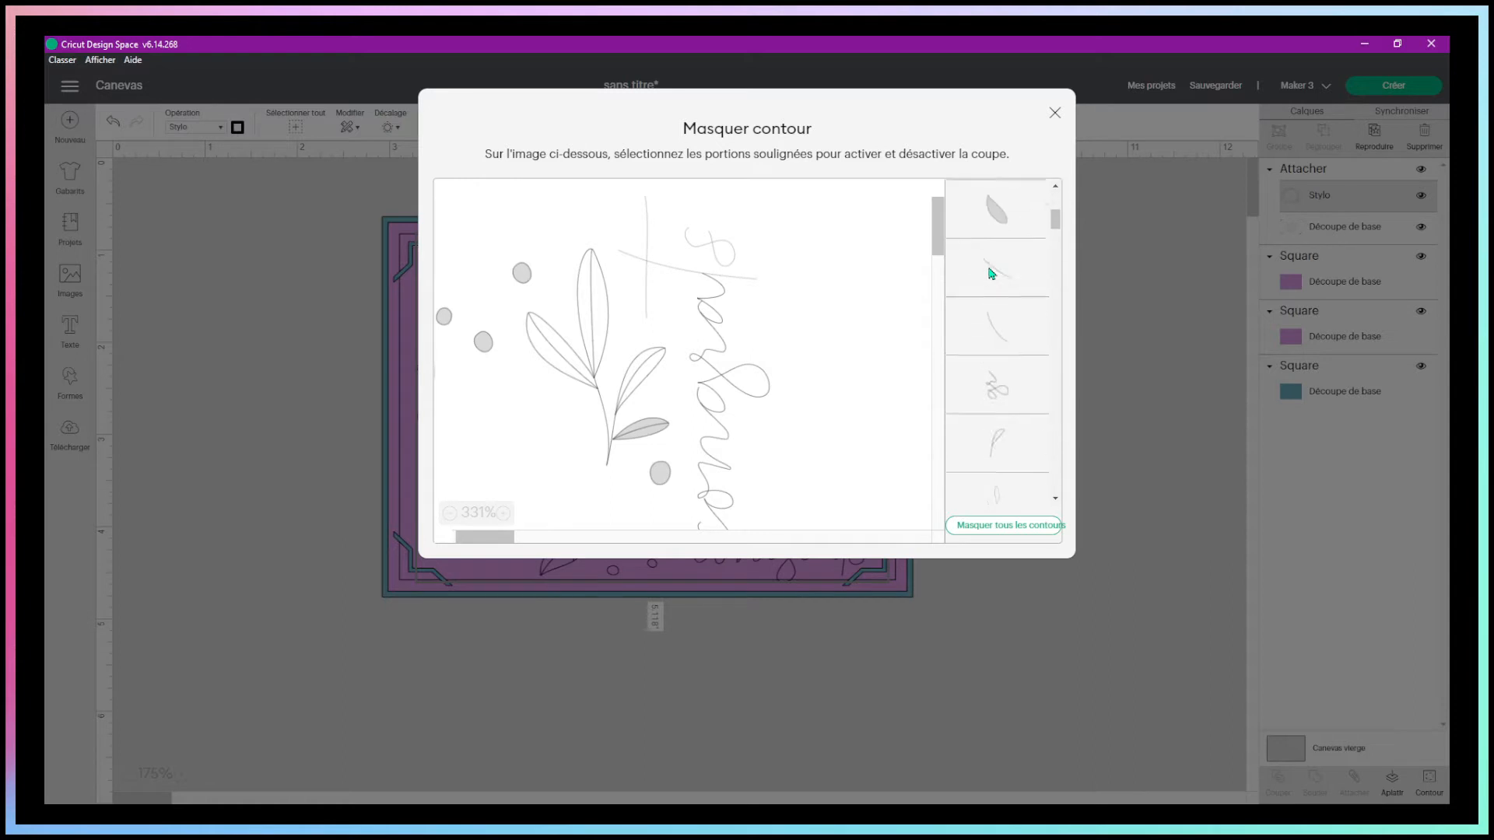
pyautogui.scroll(1, 1004, 274)
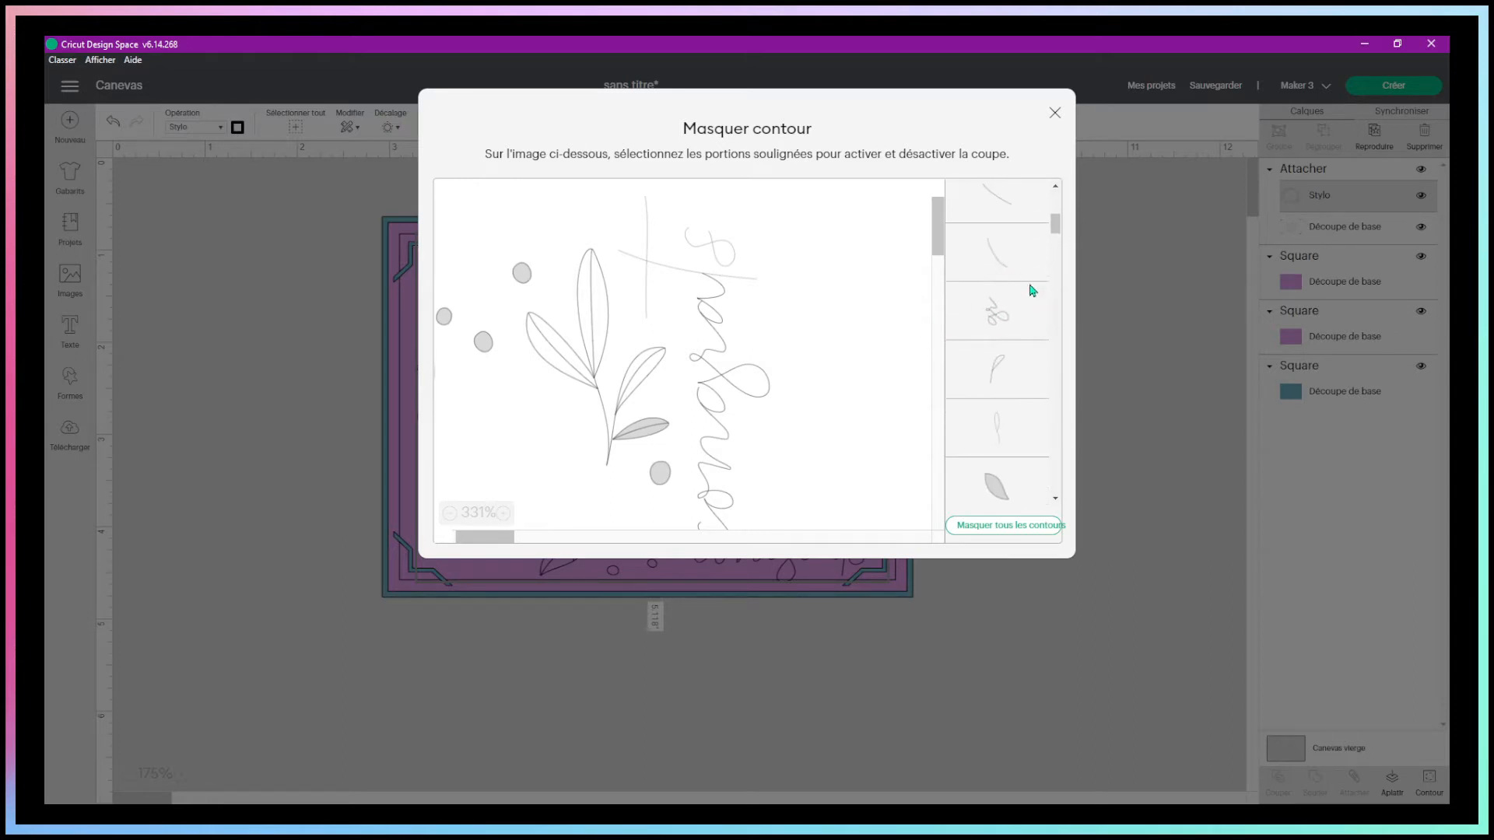
pyautogui.scroll(-3, 1015, 319)
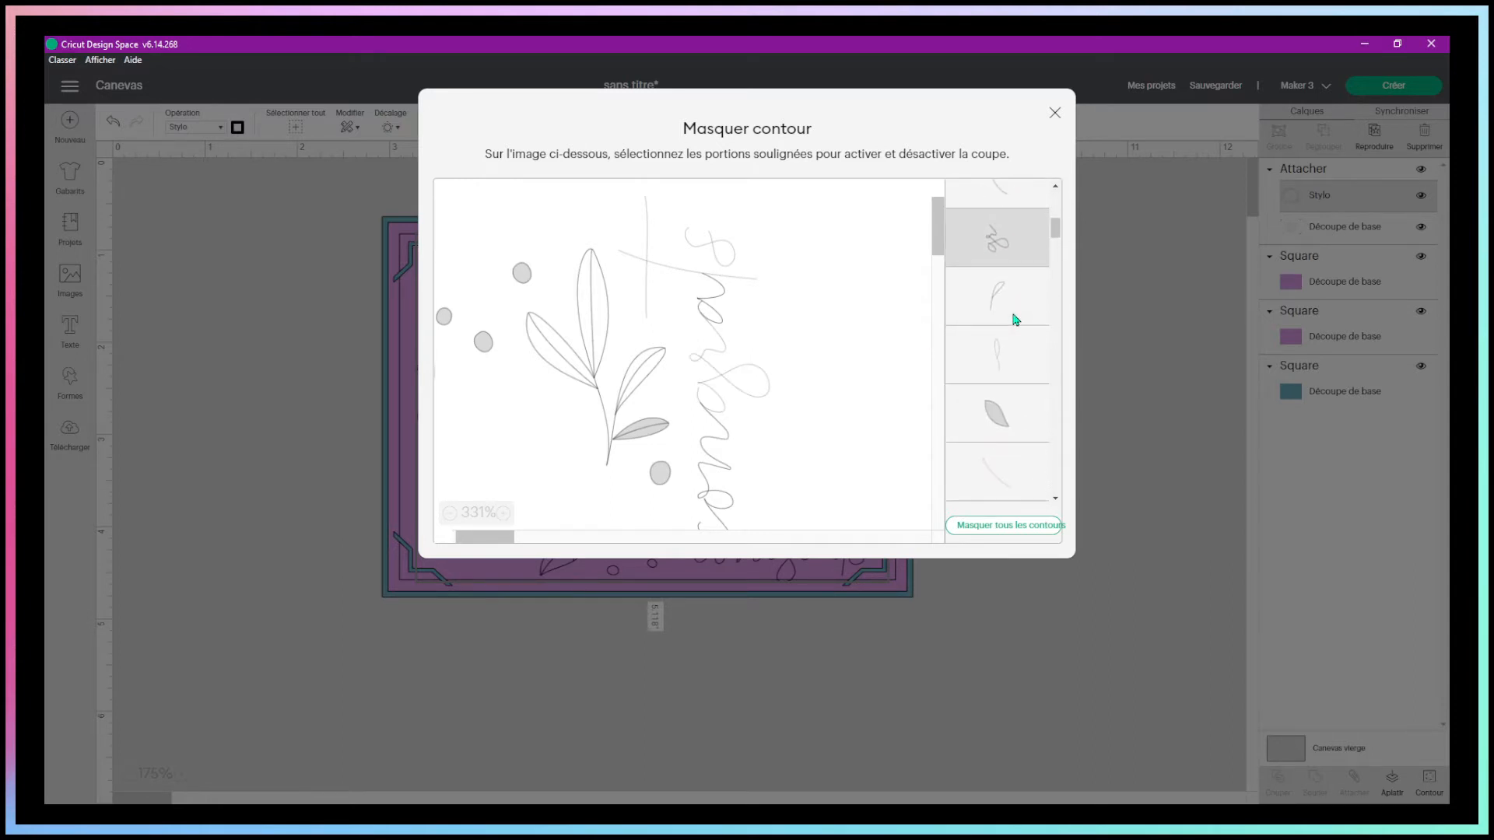
pyautogui.scroll(-2, 1015, 316)
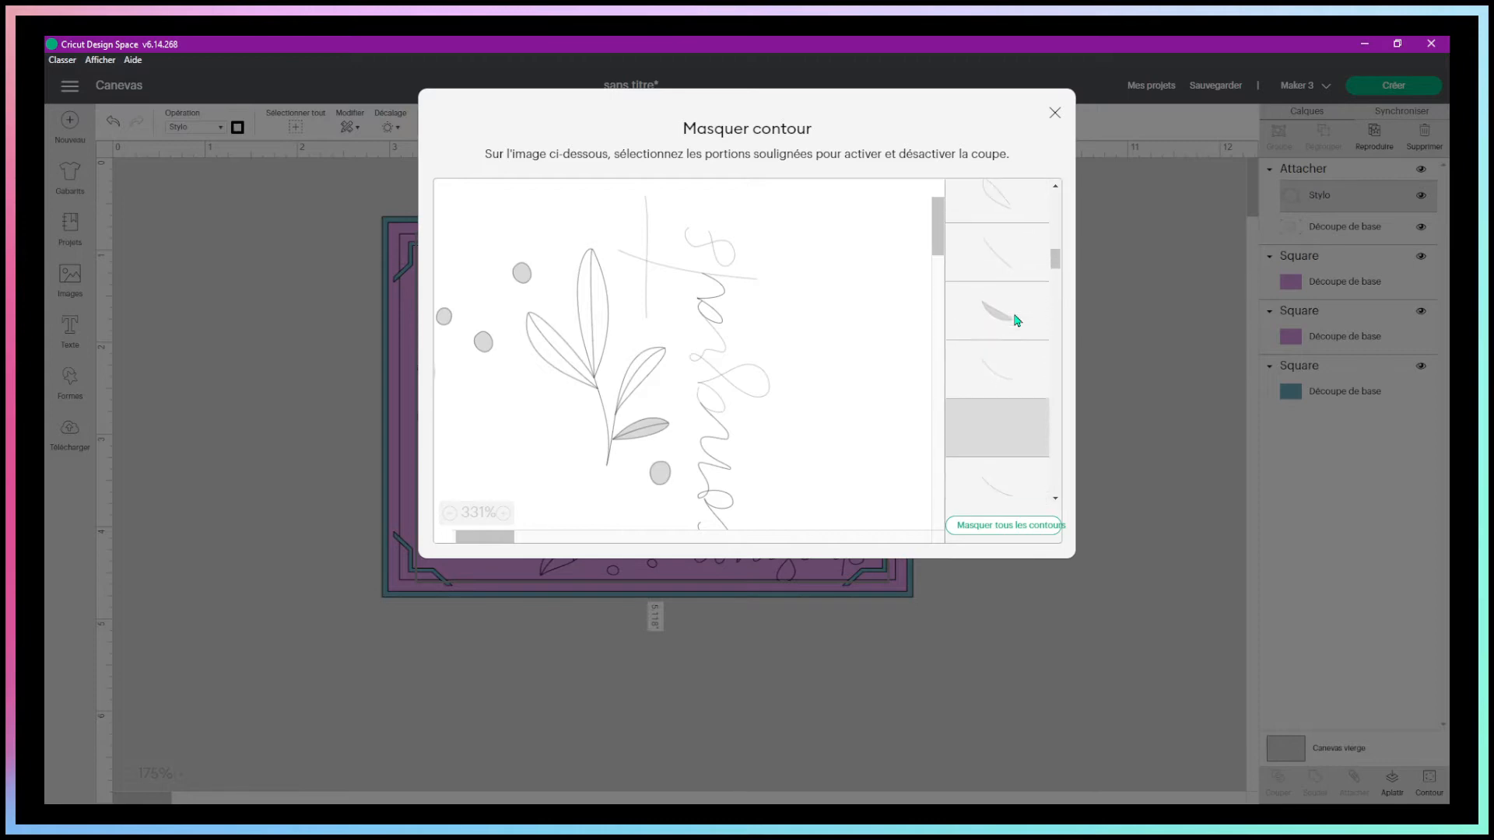
pyautogui.scroll(-3, 1015, 262)
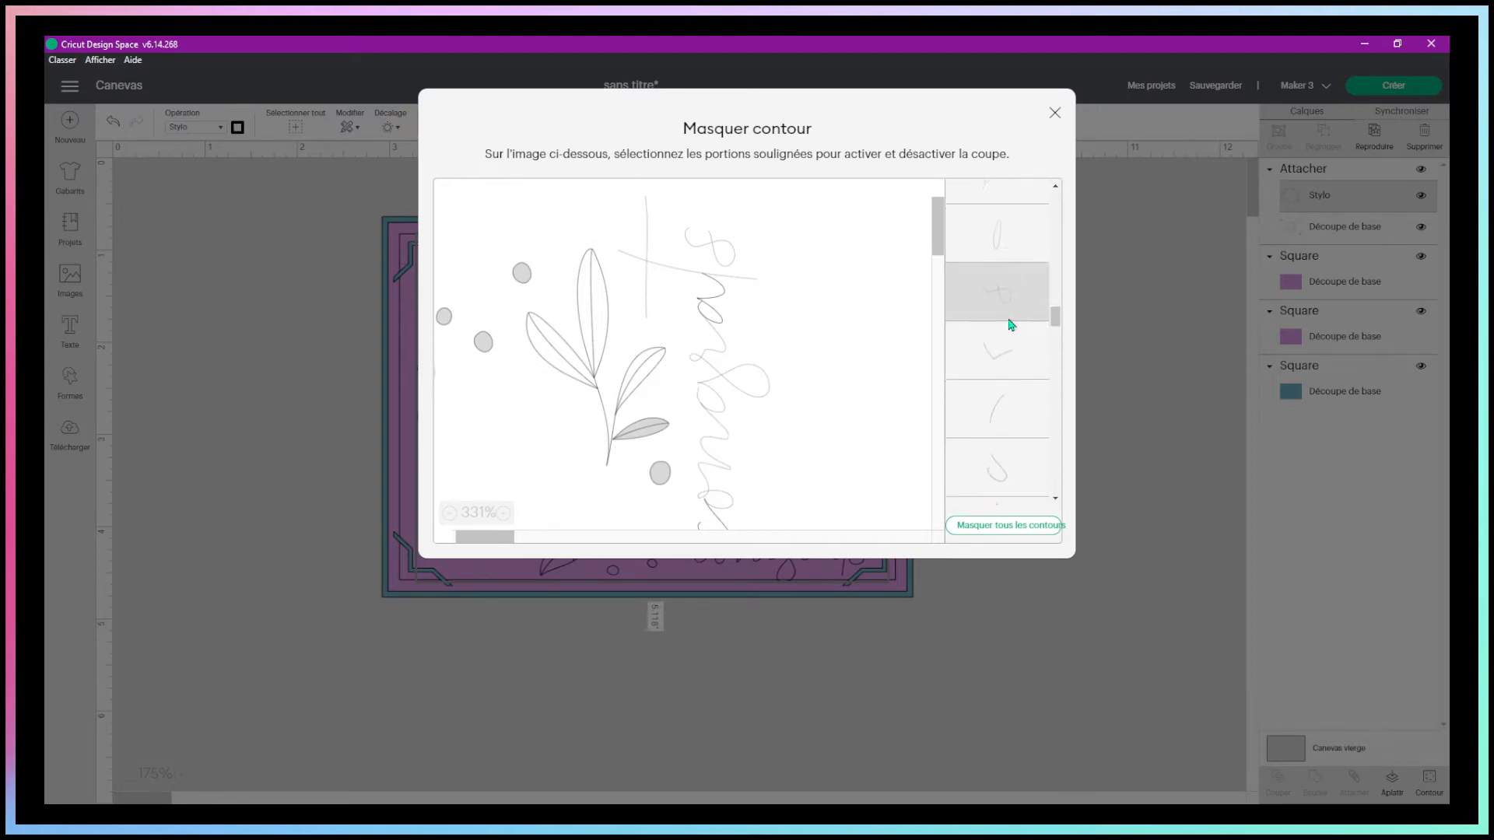
pyautogui.scroll(-3, 1010, 311)
pyautogui.scroll(-1, 1001, 329)
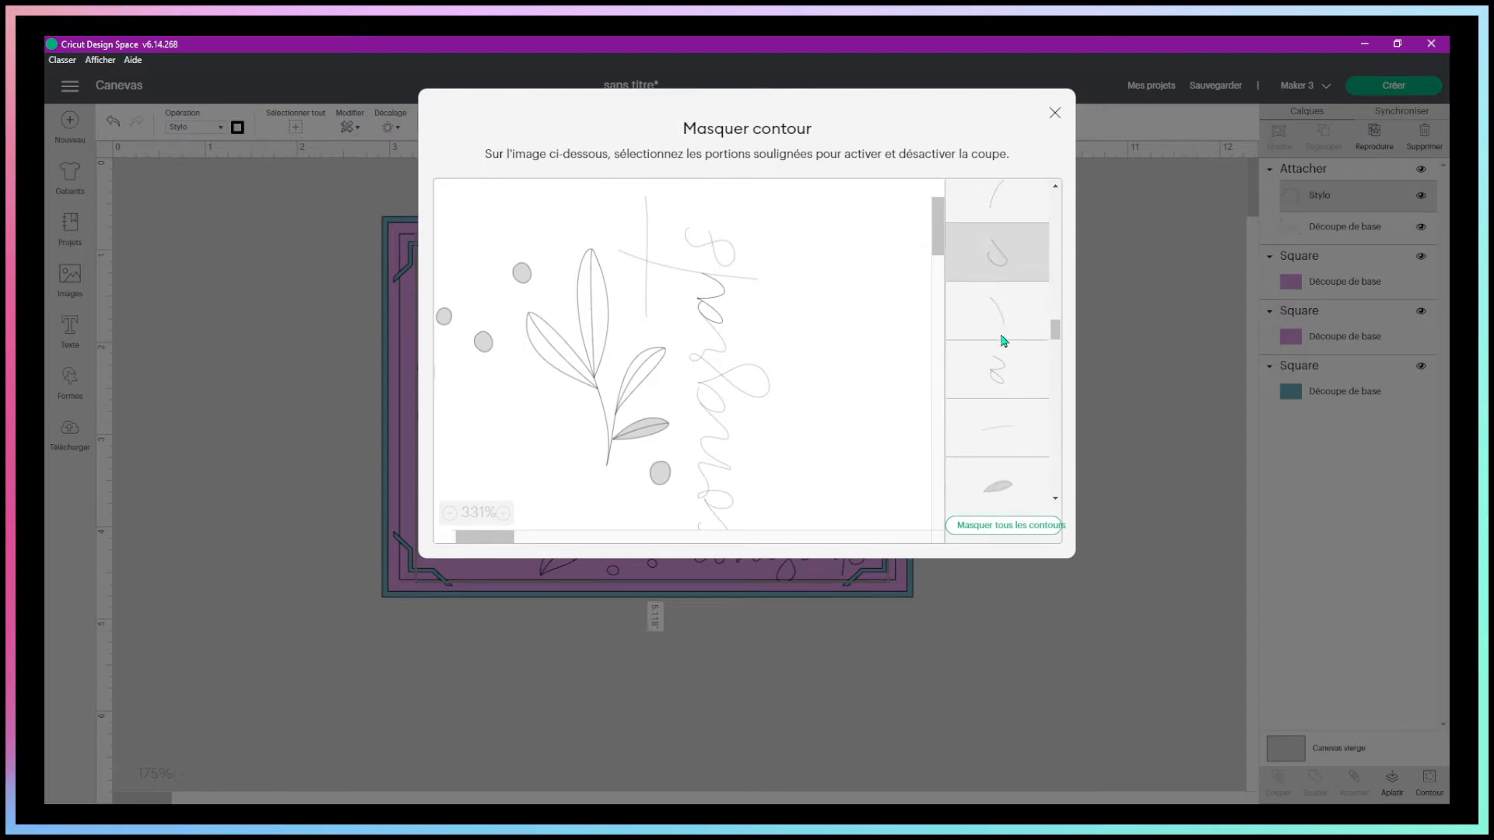
pyautogui.click(1001, 369)
pyautogui.scroll(-3, 879, 339)
pyautogui.moveTo(937, 250); pyautogui.dragTo(937, 243)
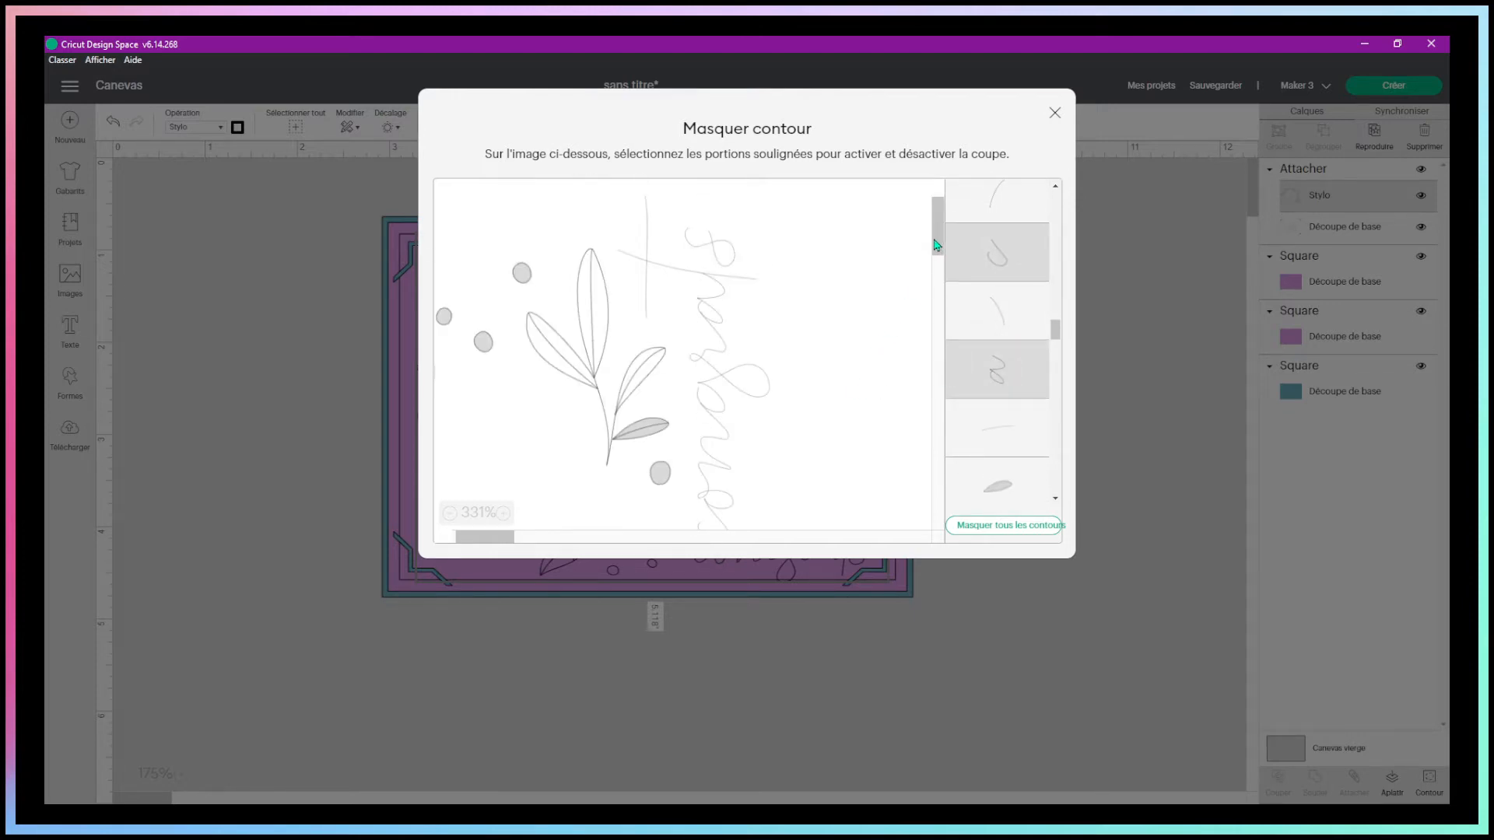
pyautogui.click(450, 515)
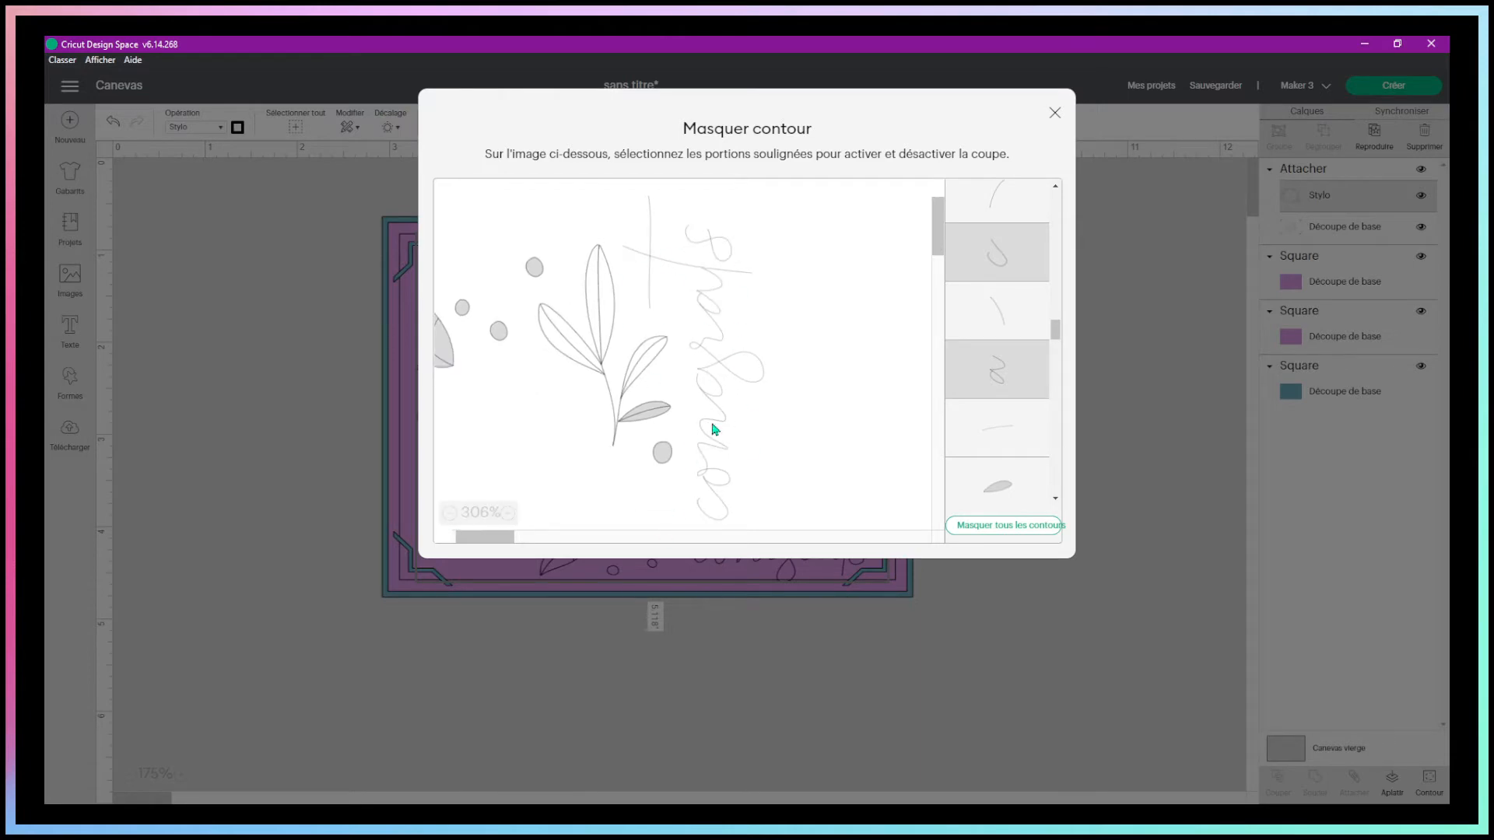
pyautogui.click(1055, 115)
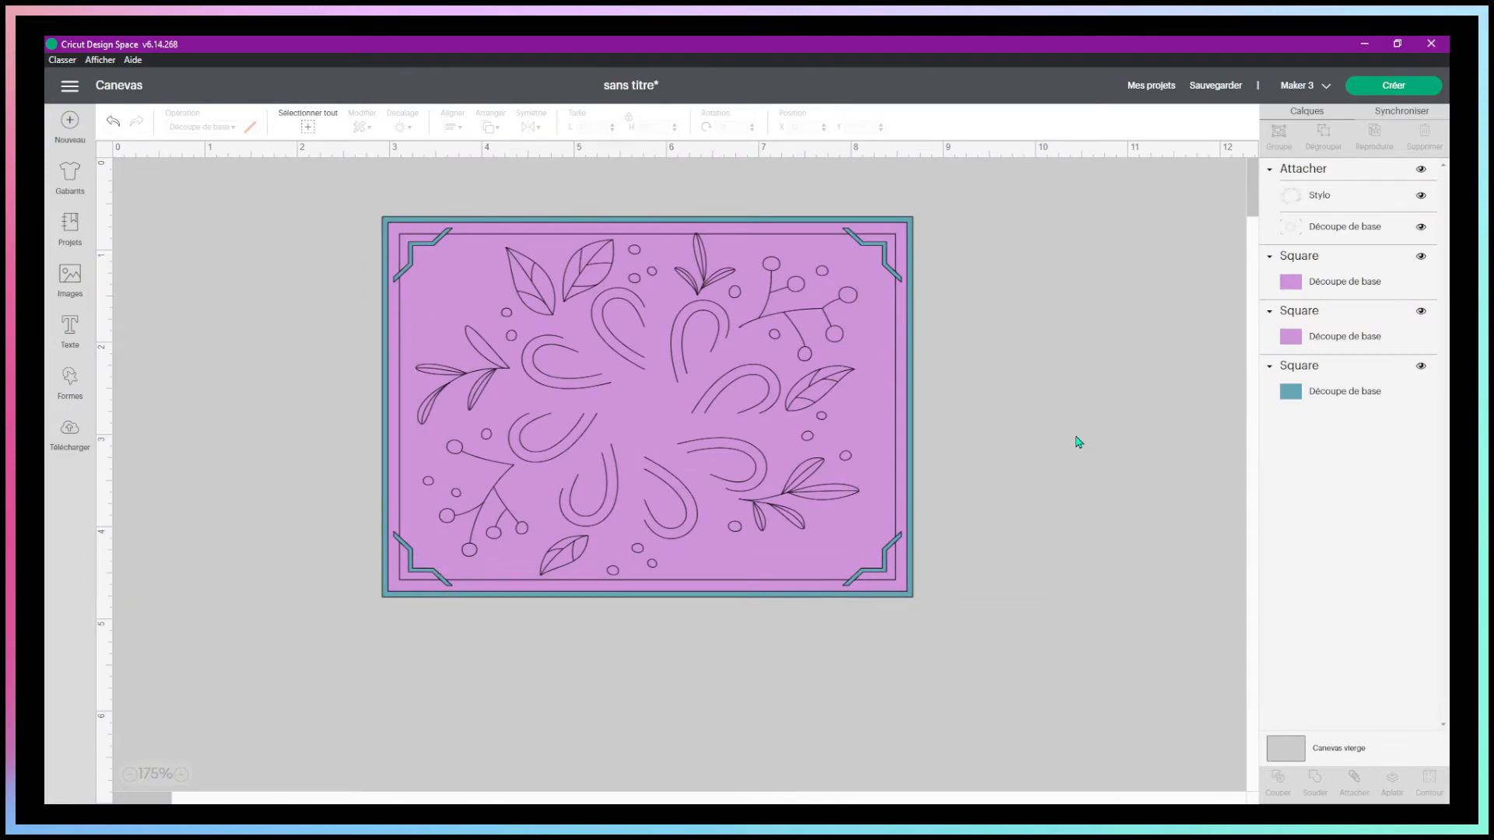
# Add the text "Aurevoir" and place it just below the card.
pyautogui.click(75, 336)
pyautogui.write('Aureve')
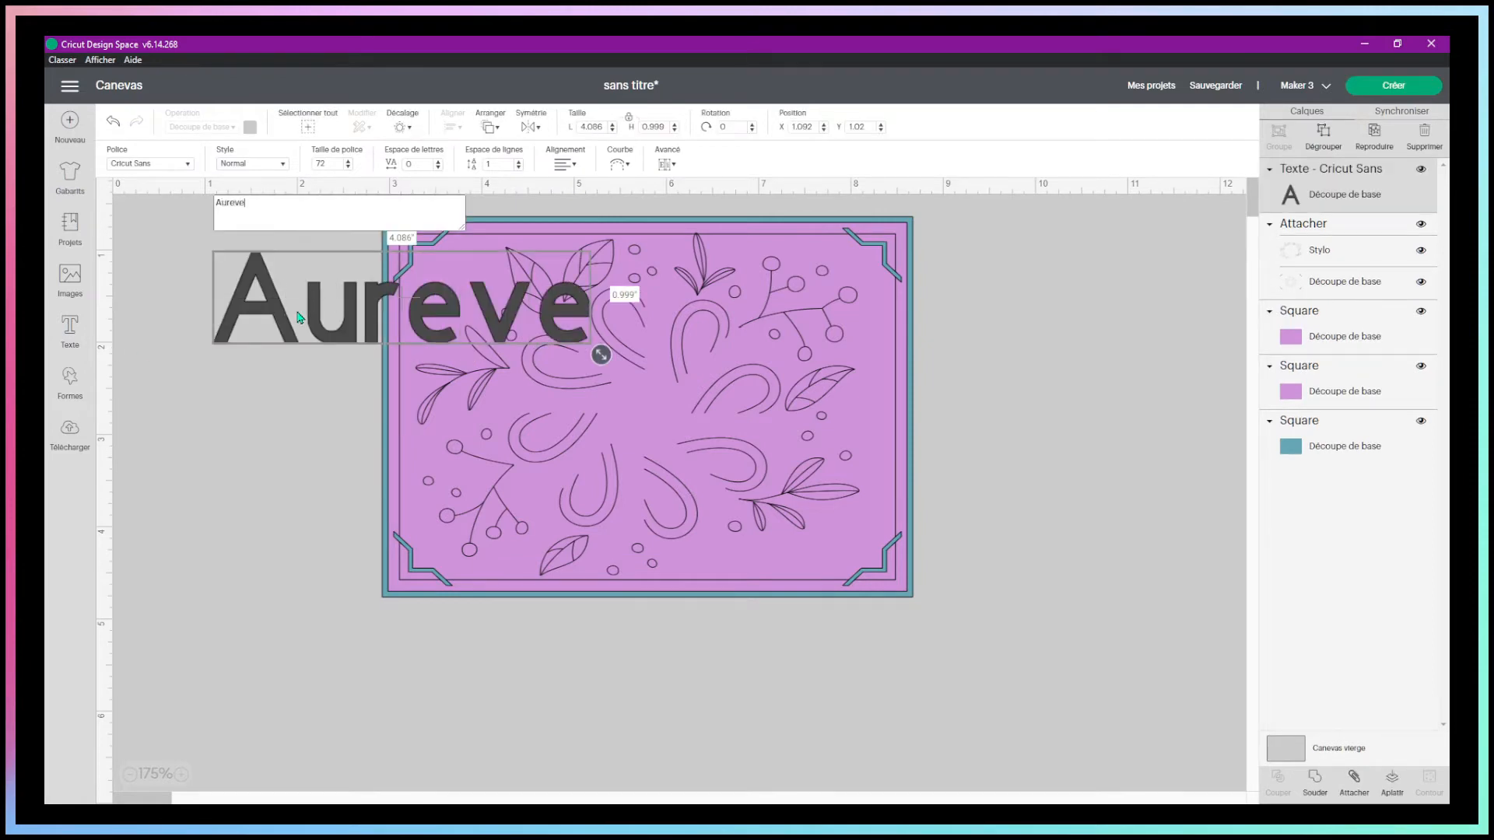
pyautogui.press('BackSpace')
pyautogui.write('oir')
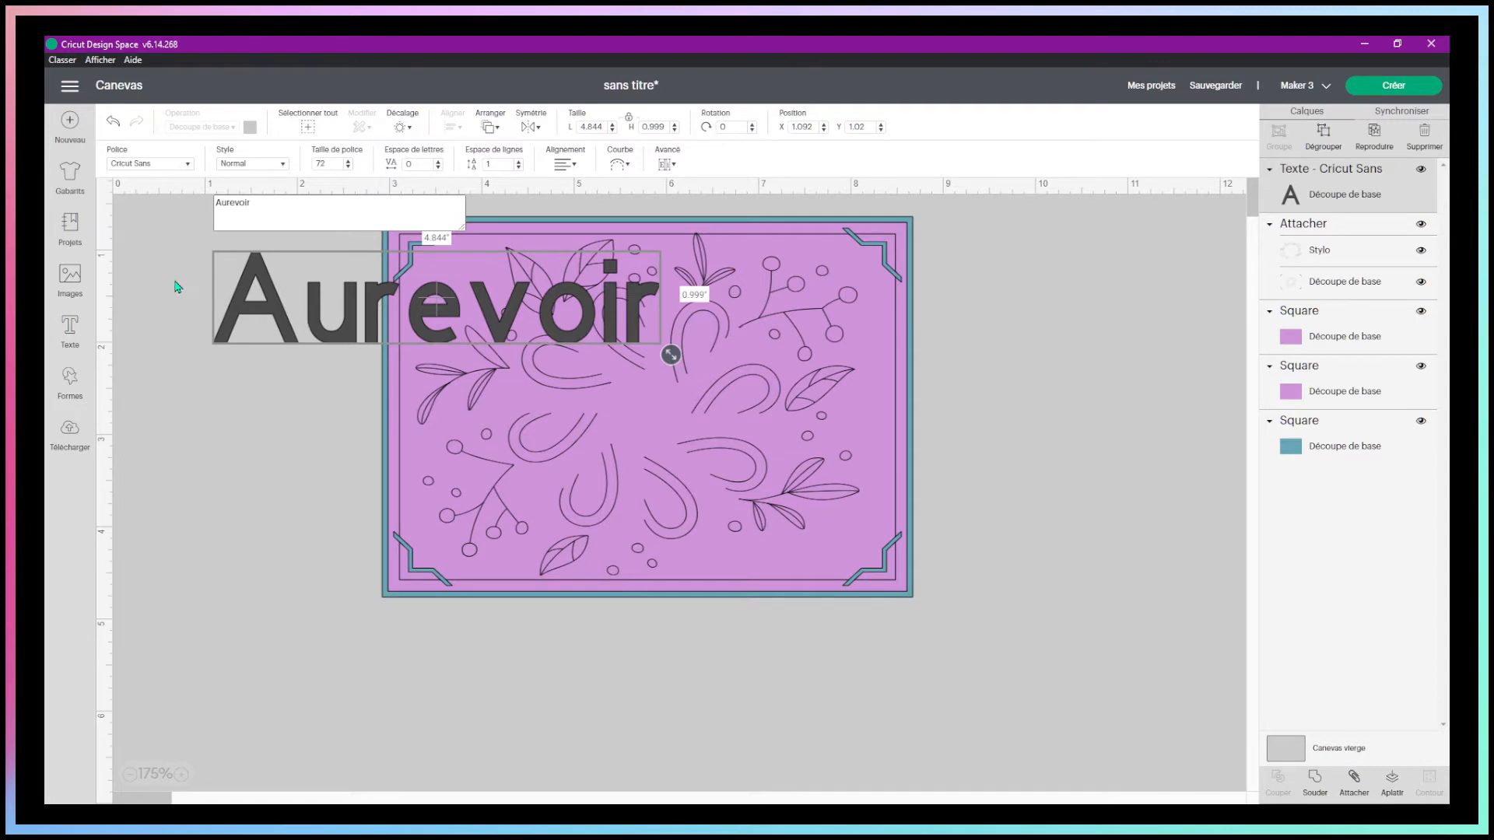
pyautogui.click(196, 420)
pyautogui.moveTo(251, 301); pyautogui.dragTo(453, 673)
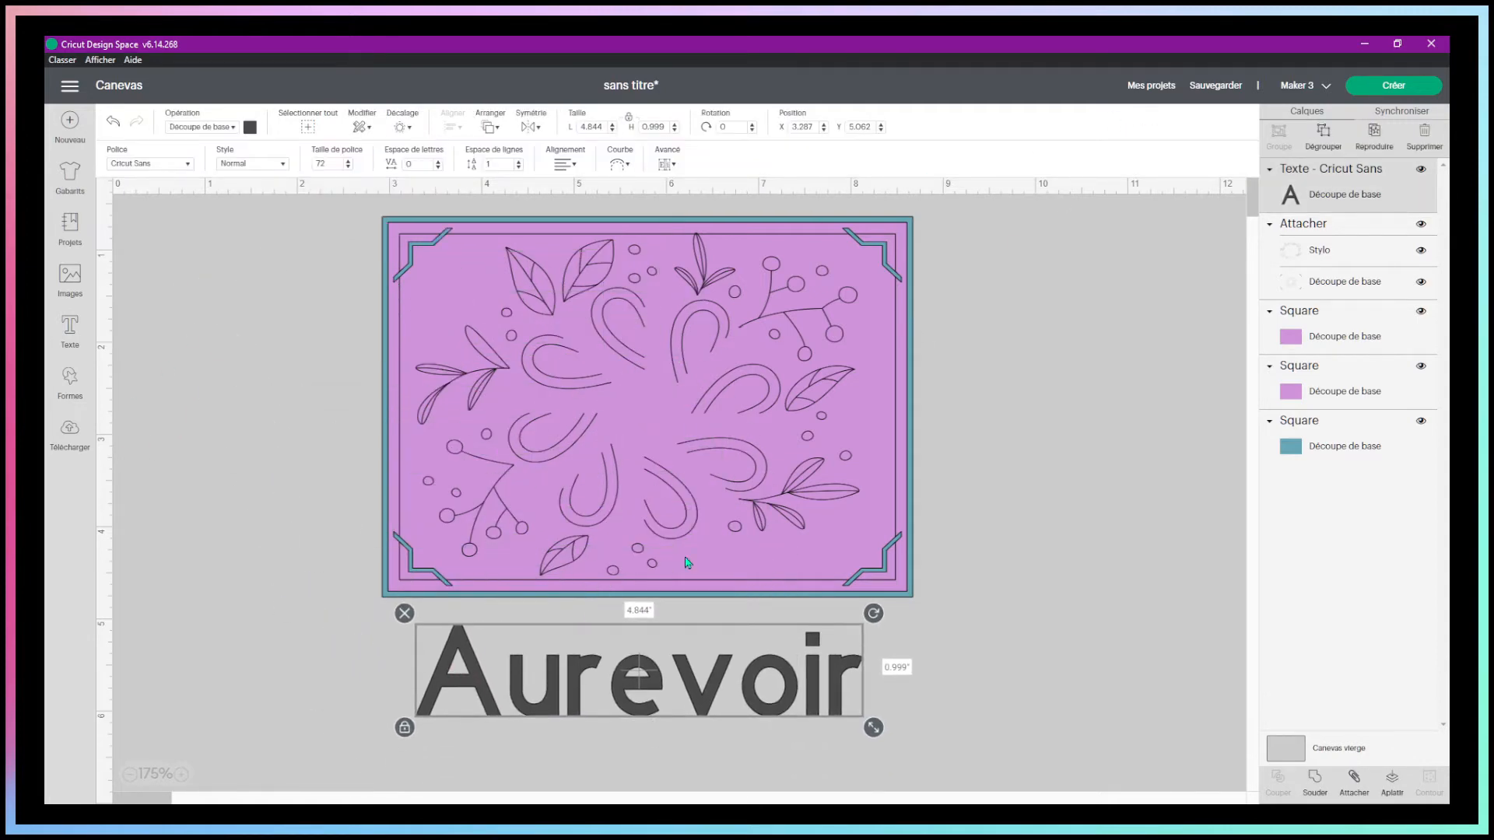
pyautogui.moveTo(575, 674); pyautogui.dragTo(577, 673)
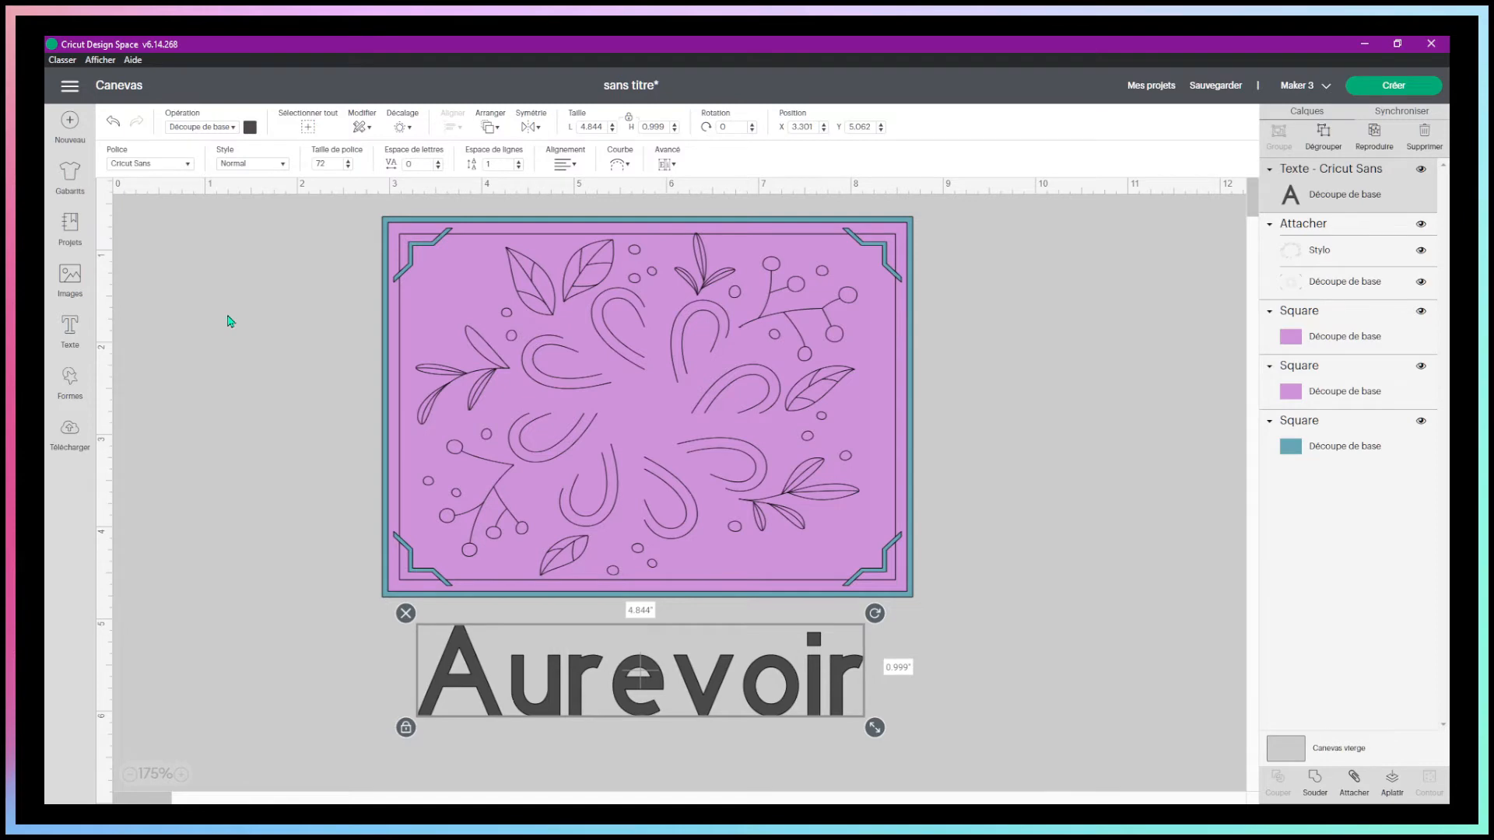
# Filter the Cricut fonts to writing styles and apply Alyssa Stencil Script to the "Aurevoir" text.
pyautogui.click(175, 165)
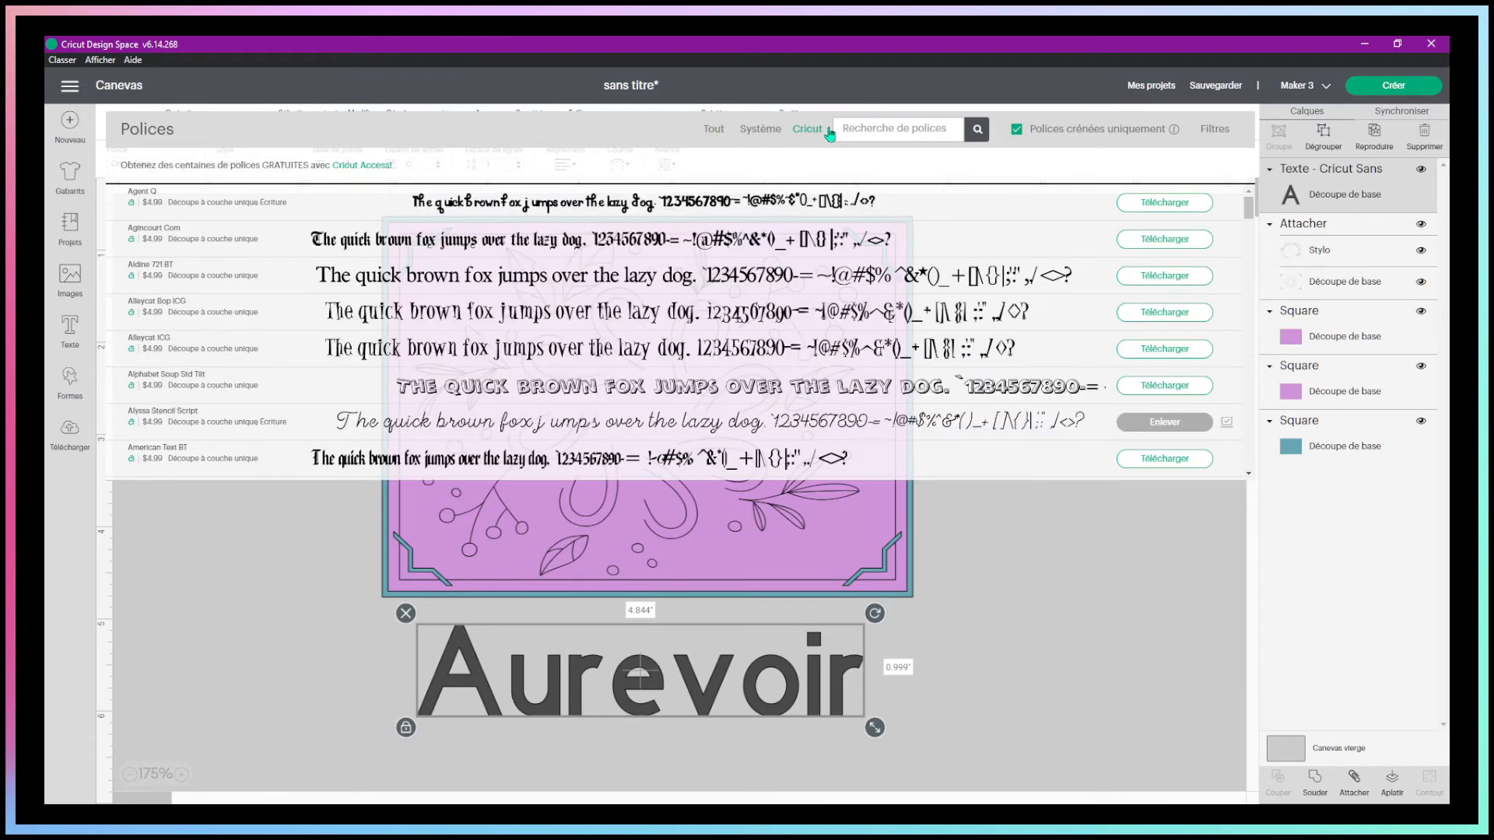
pyautogui.click(1213, 130)
pyautogui.click(1143, 264)
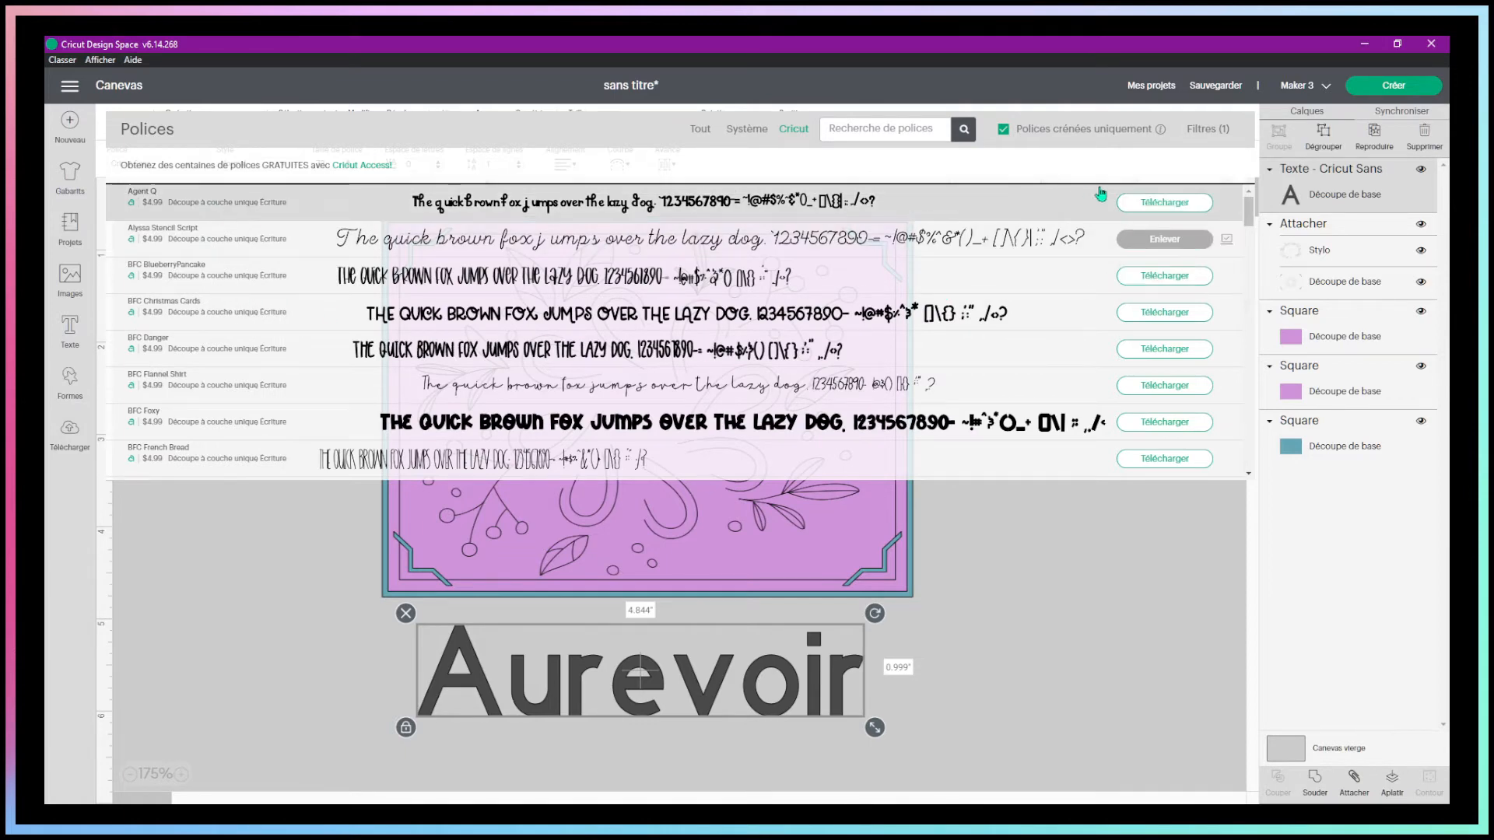
pyautogui.click(1207, 128)
pyautogui.click(1019, 619)
pyautogui.click(699, 719)
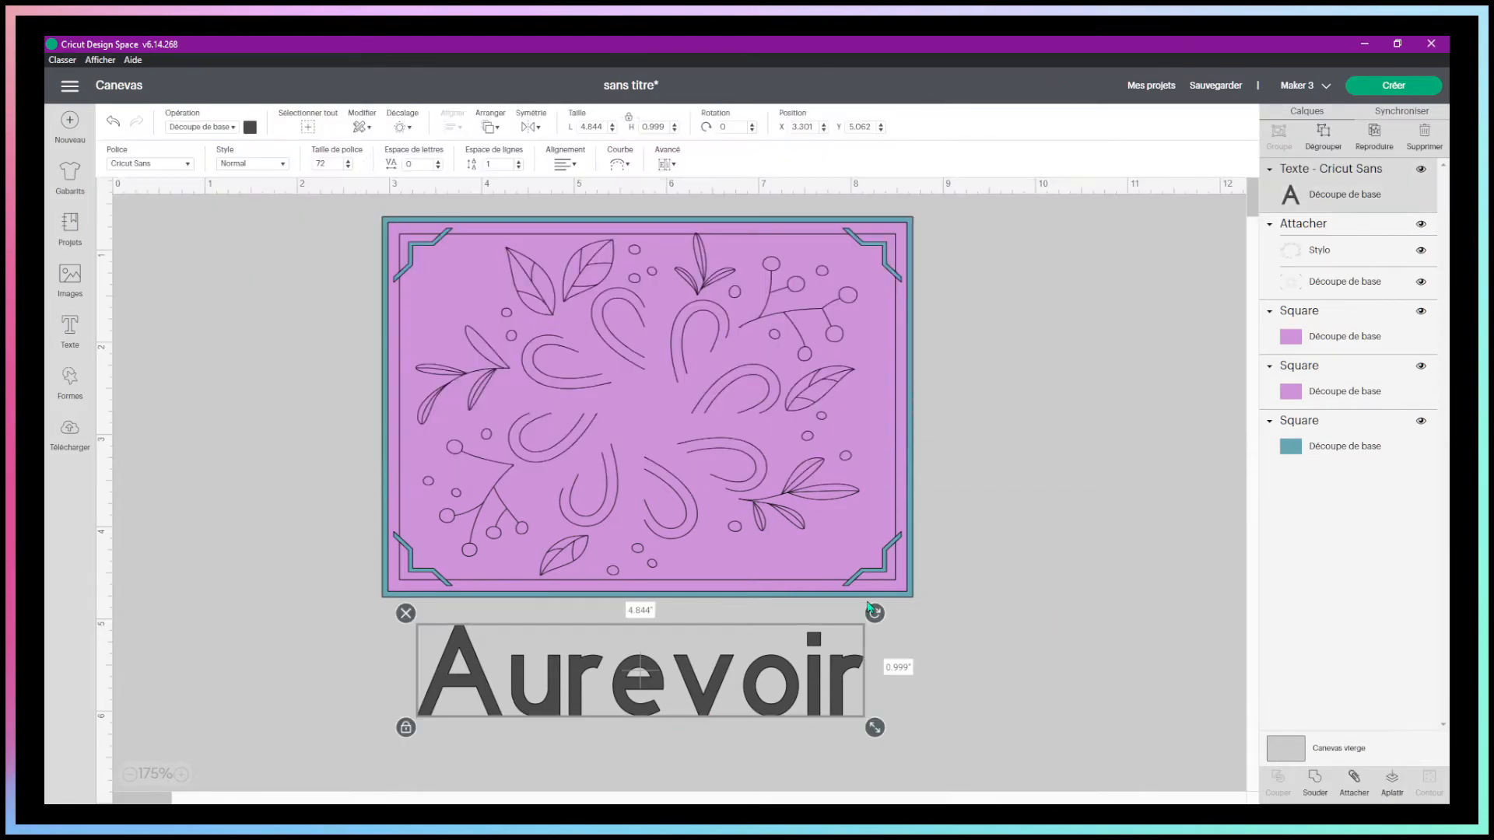
pyautogui.click(155, 163)
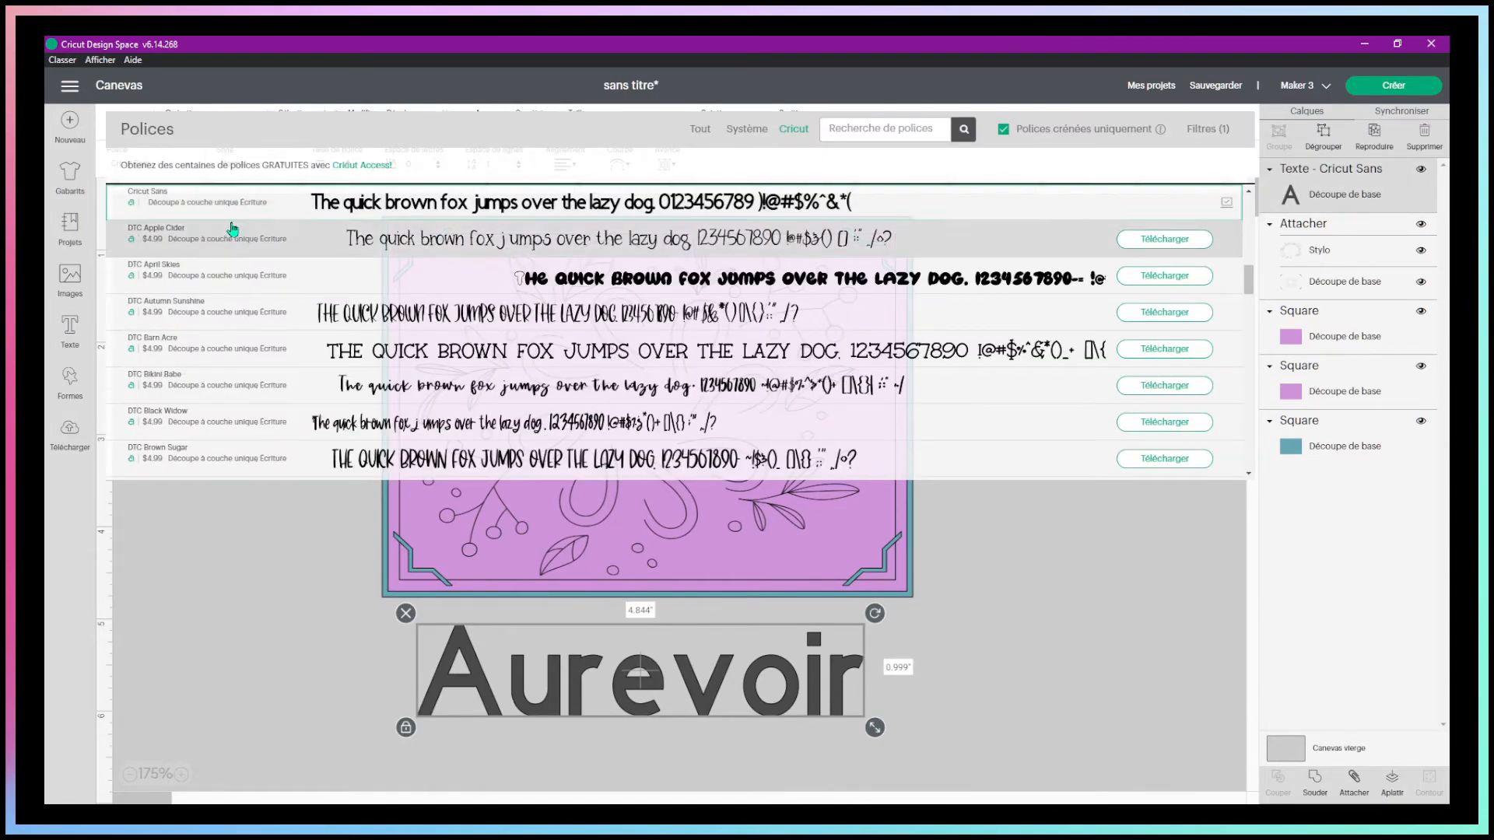
pyautogui.scroll(5, 233, 218)
pyautogui.click(1202, 130)
pyautogui.click(1204, 130)
pyautogui.click(248, 209)
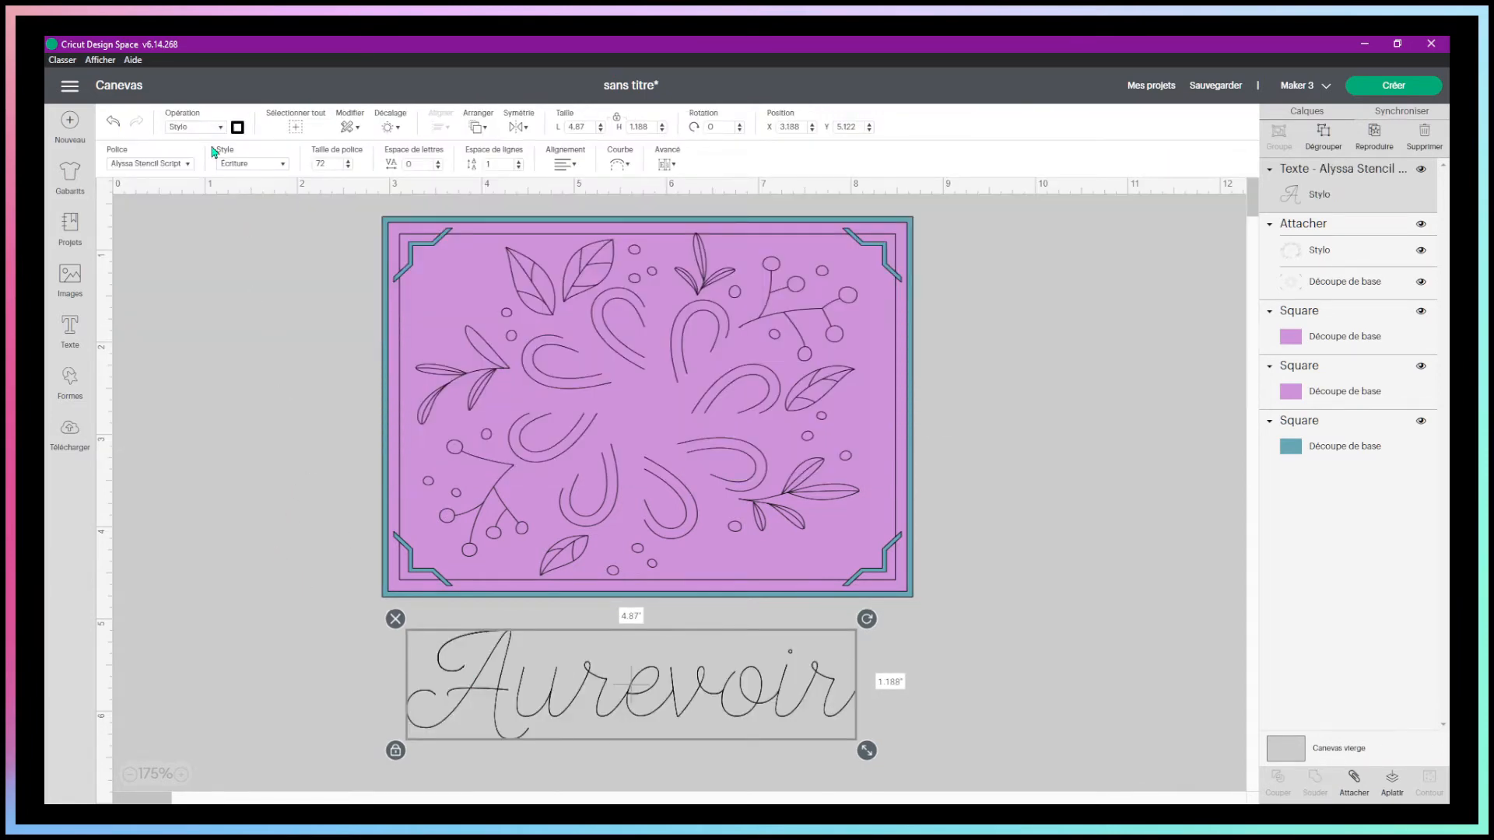
# Scale the "Aurevoir" text down to about 1.84 in wide and place it in the card's lower-right corner.
pyautogui.click(237, 128)
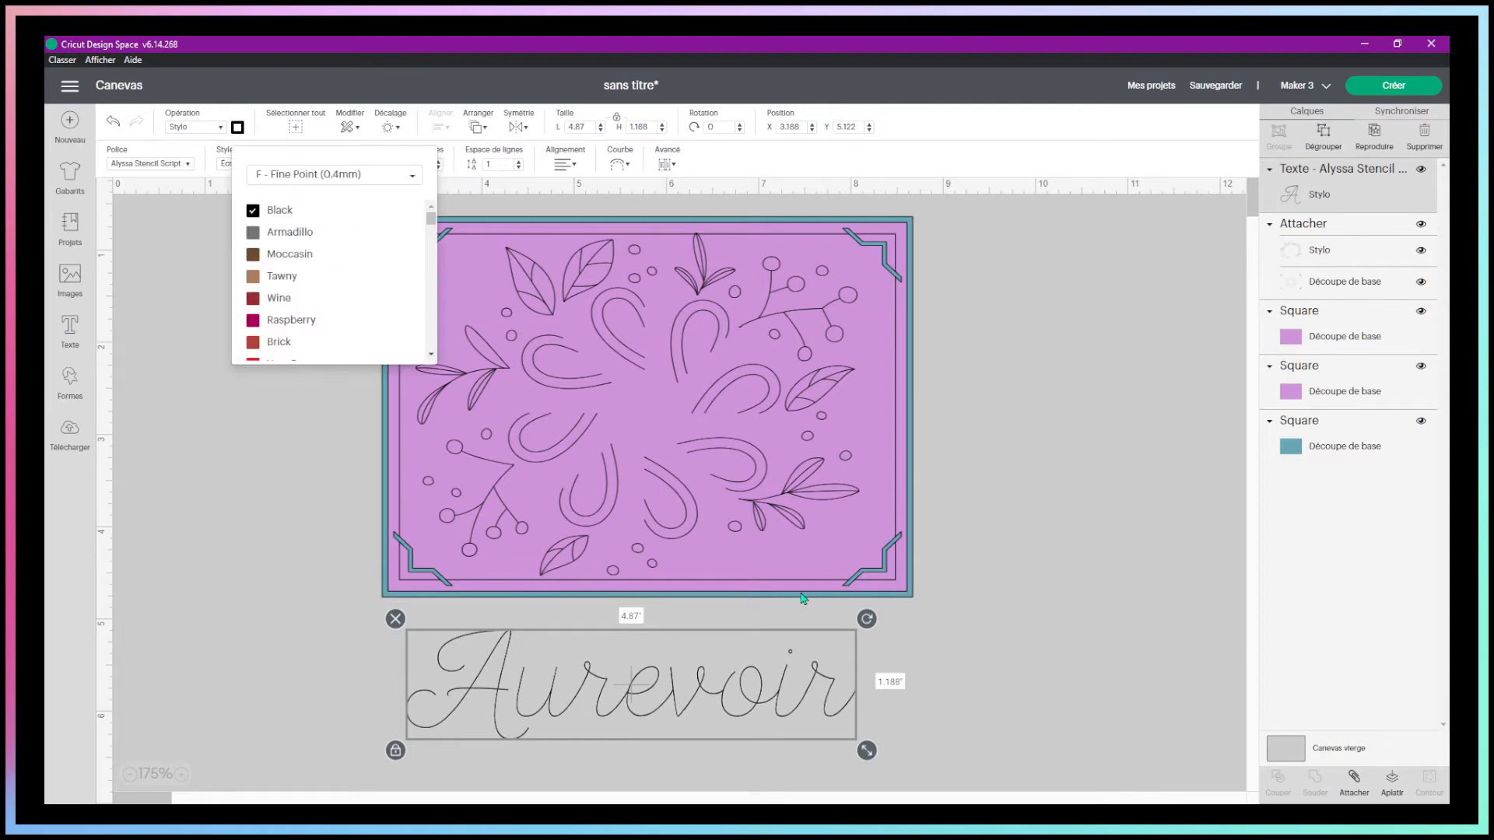
pyautogui.click(1076, 457)
pyautogui.moveTo(714, 695); pyautogui.dragTo(943, 598)
pyautogui.moveTo(1098, 652); pyautogui.dragTo(782, 559)
pyautogui.click(1032, 517)
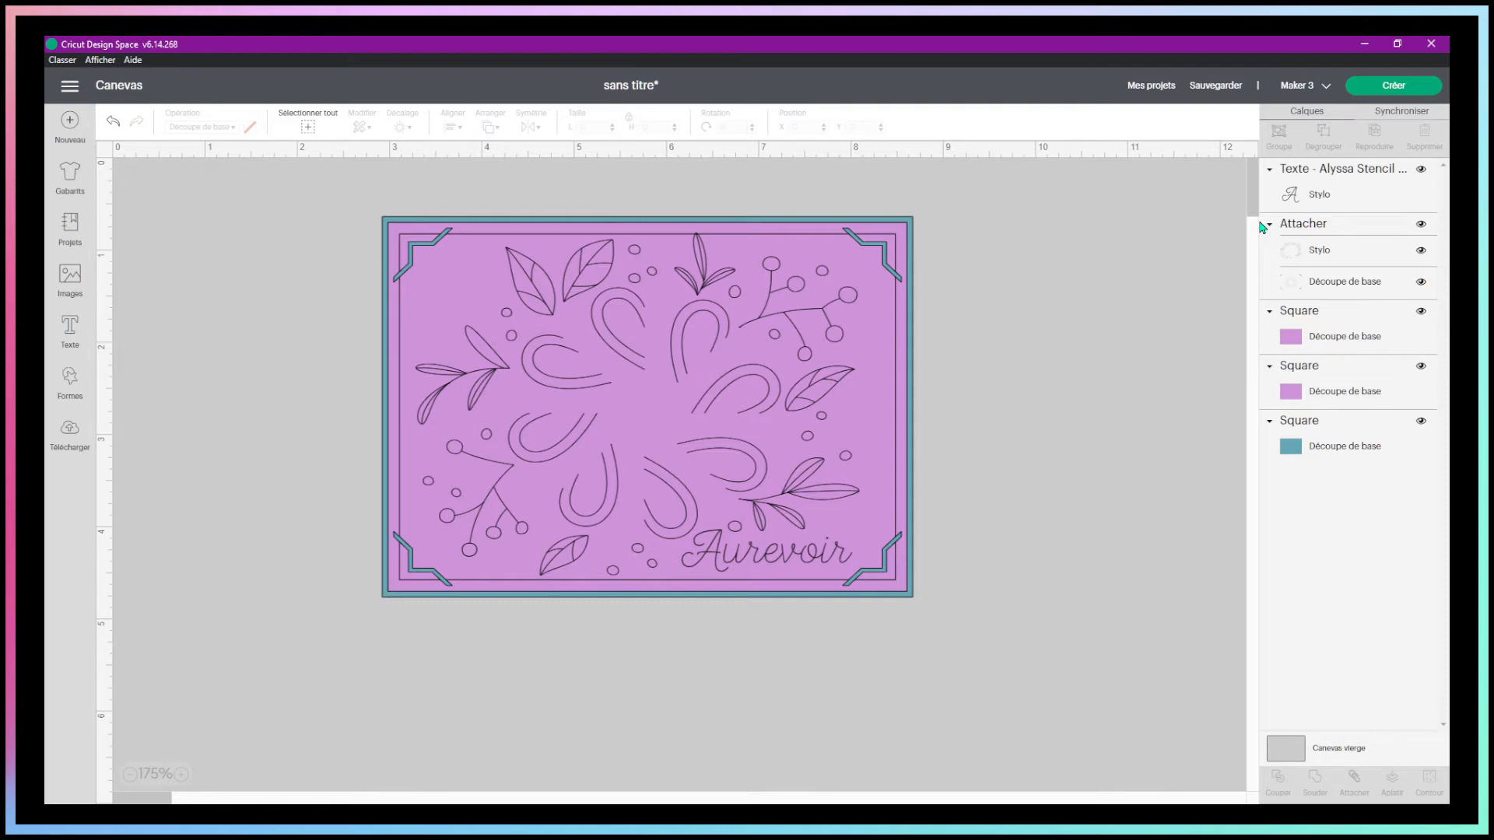
# Preview the project with on-mat loading for all materials, check the layout of each mat, and return to the canvas.
pyautogui.click(1386, 87)
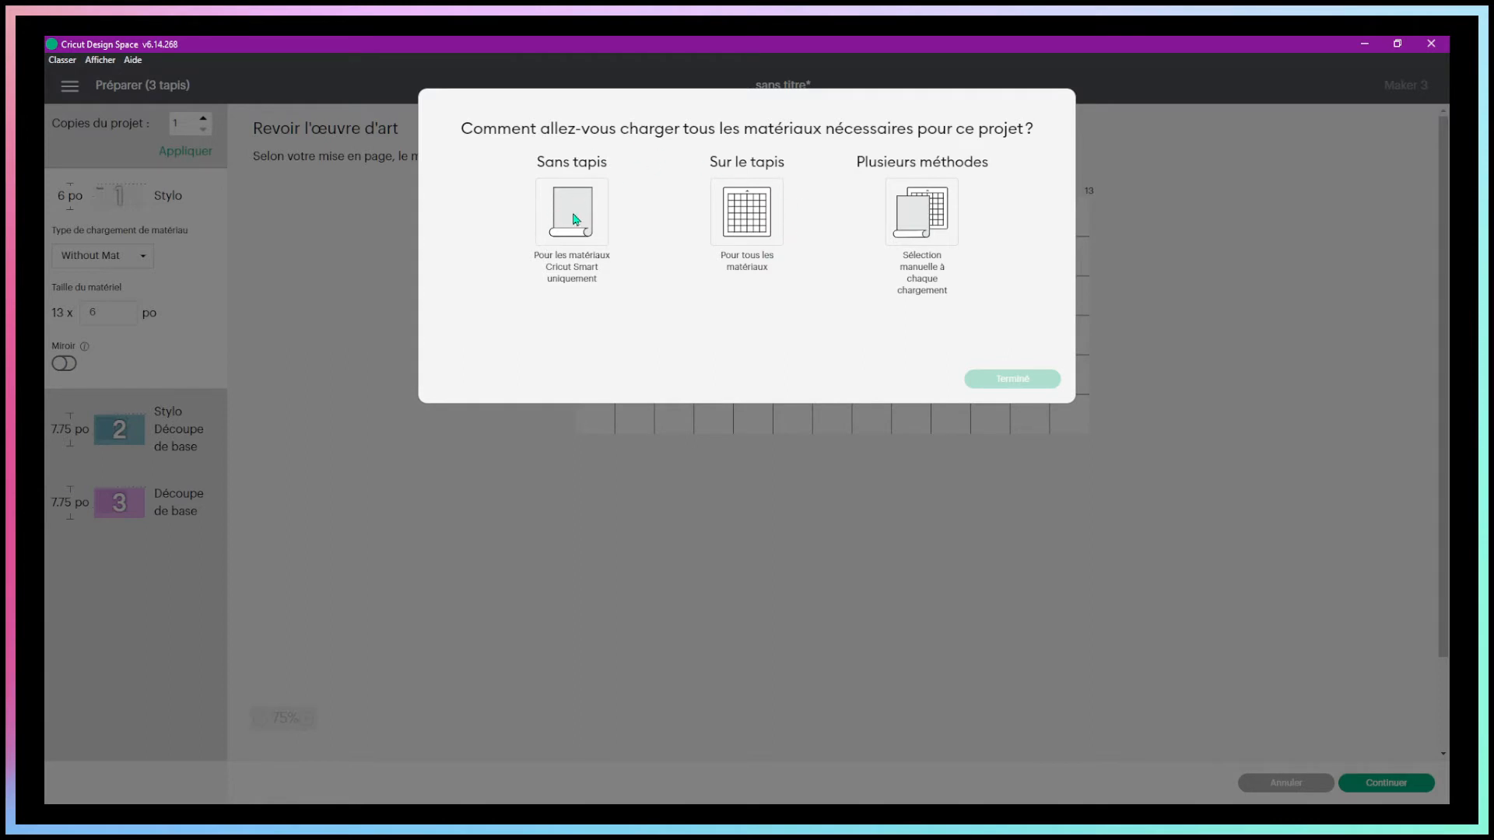
pyautogui.click(740, 216)
pyautogui.click(977, 377)
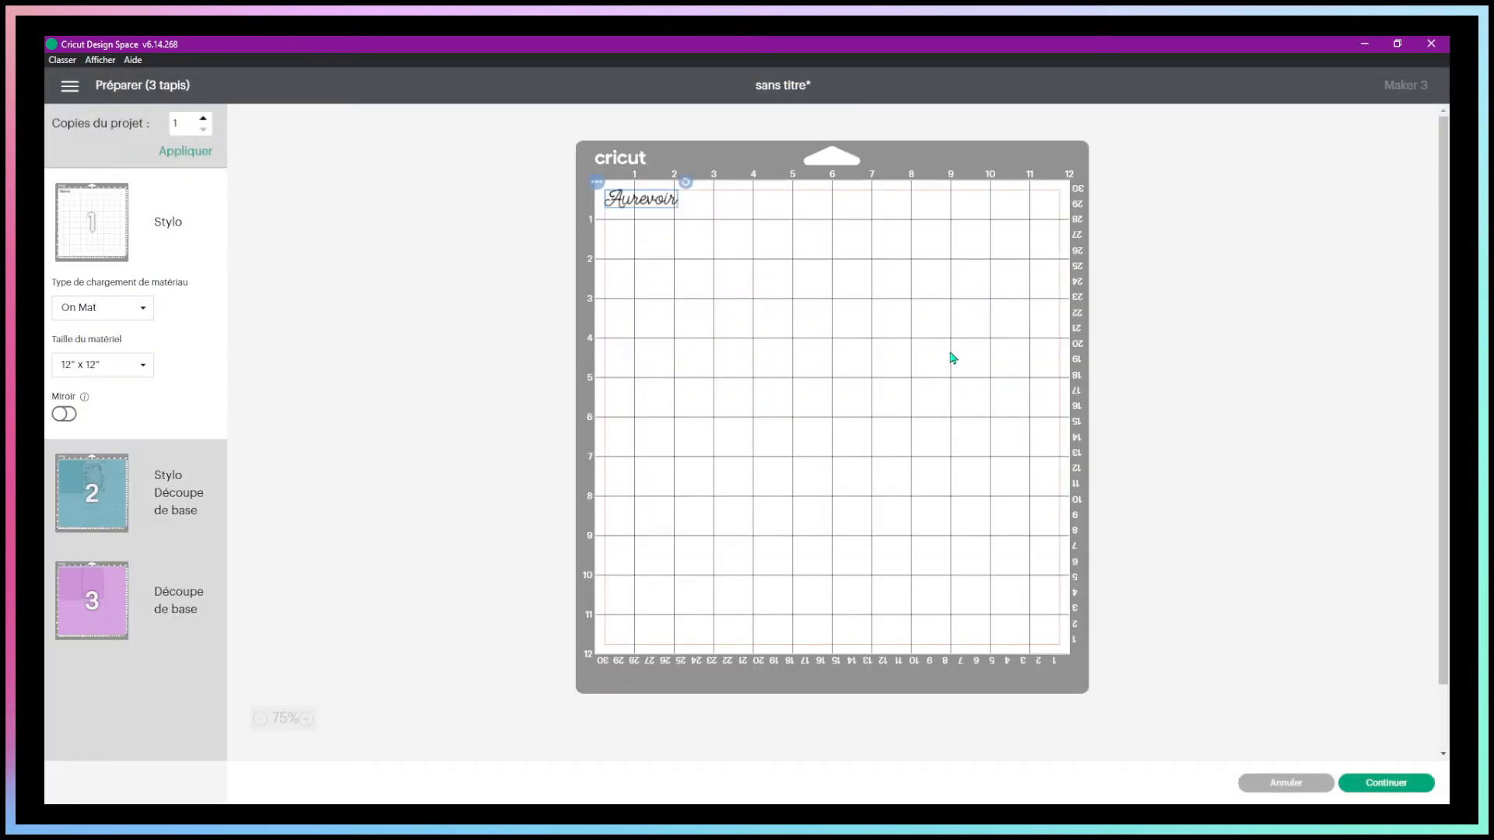
pyautogui.click(140, 498)
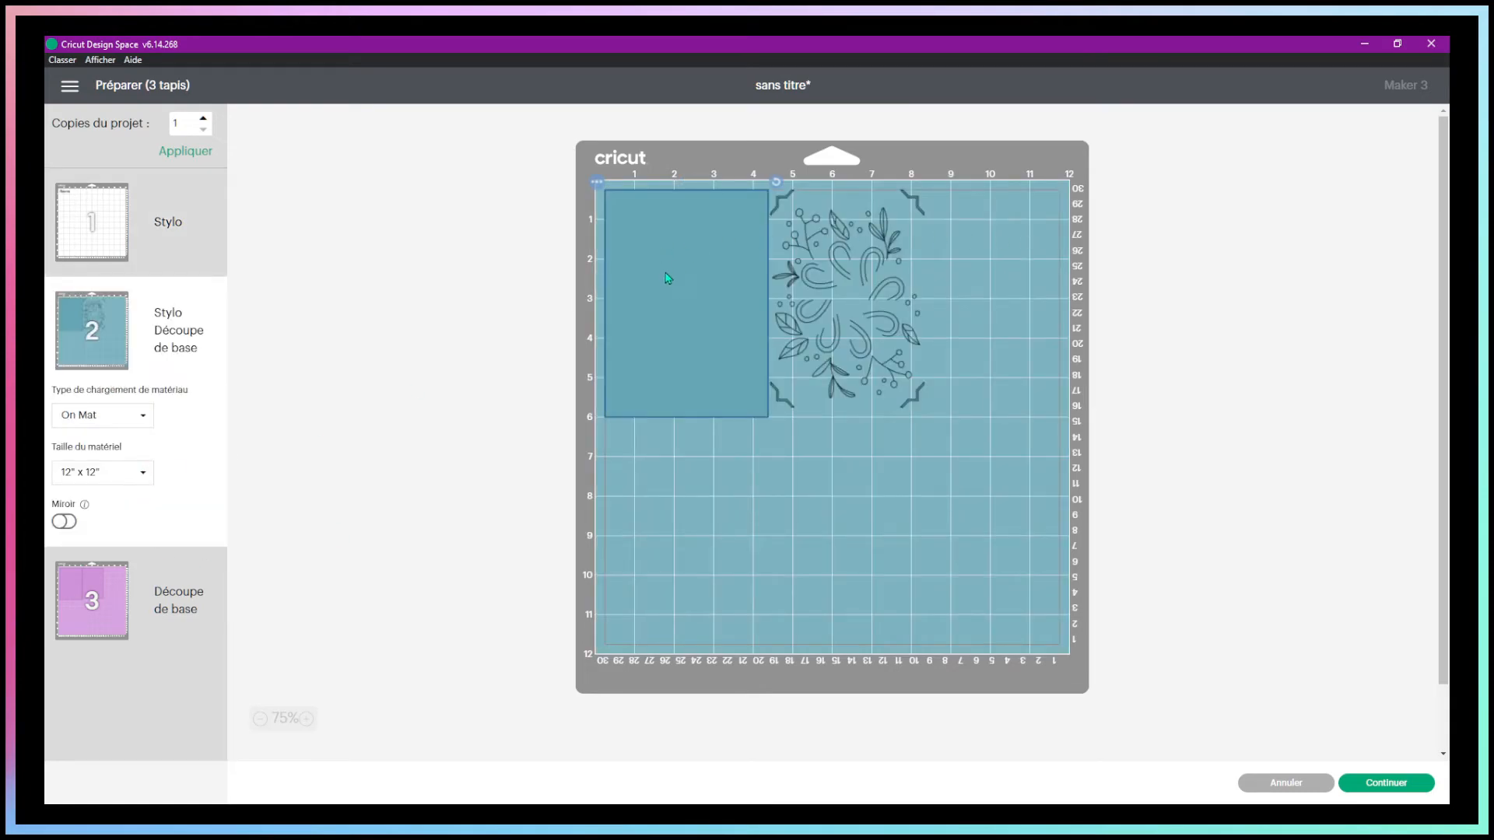
pyautogui.click(165, 609)
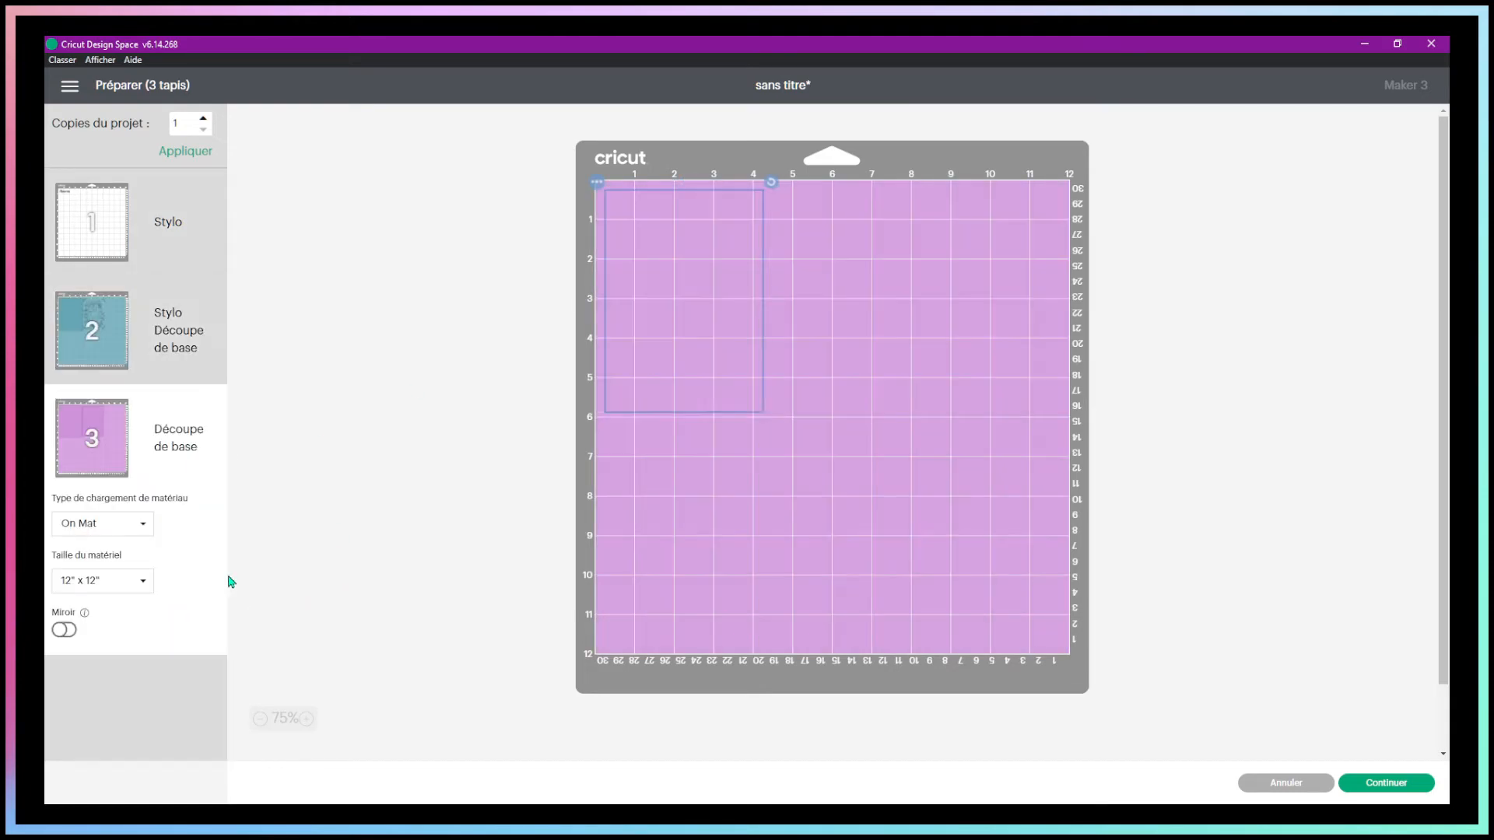
pyautogui.click(1279, 784)
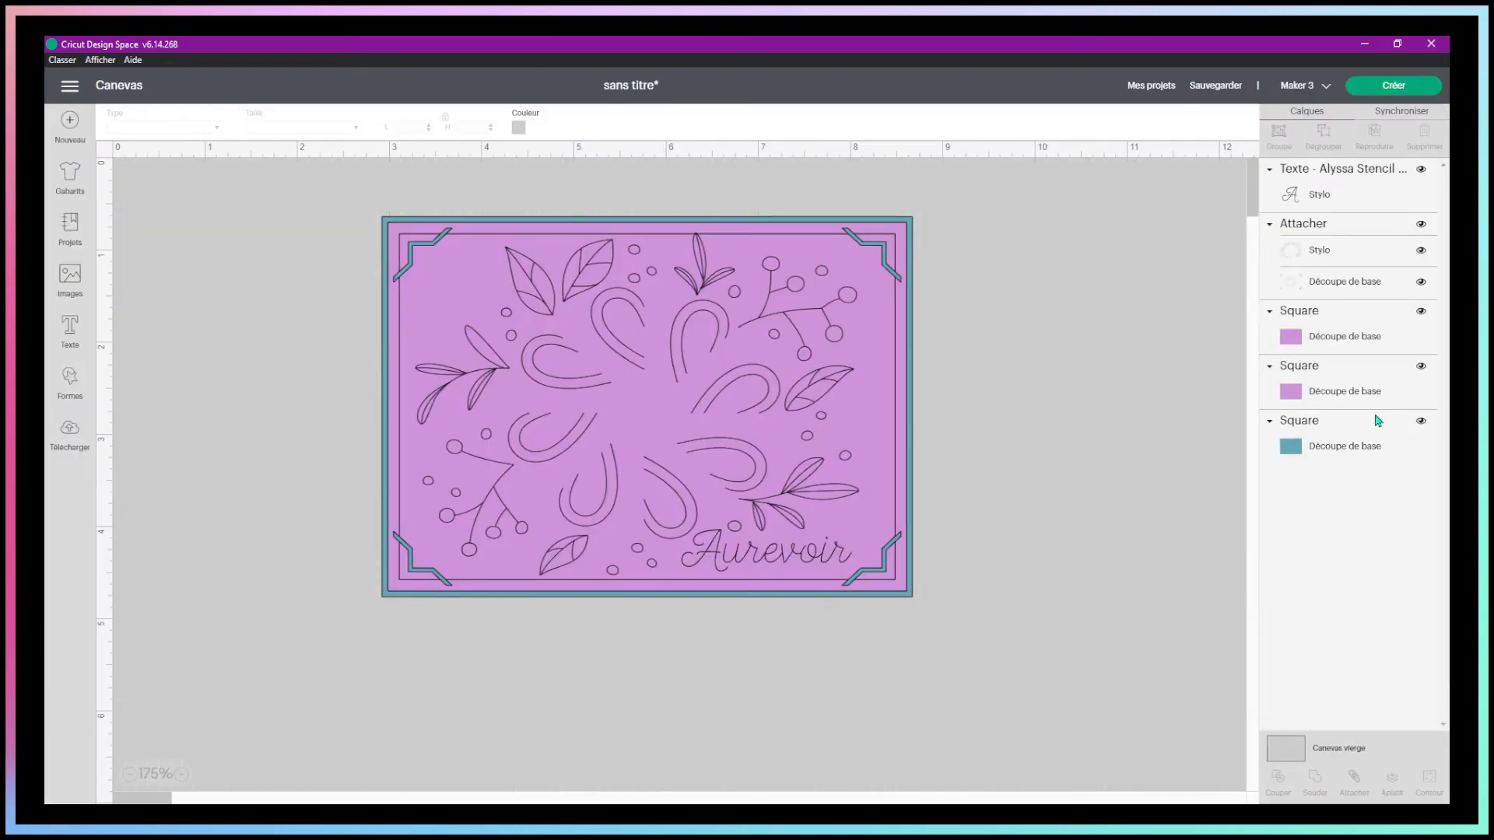
# Hide the large teal base square behind the card's purple layers.
pyautogui.click(1315, 440)
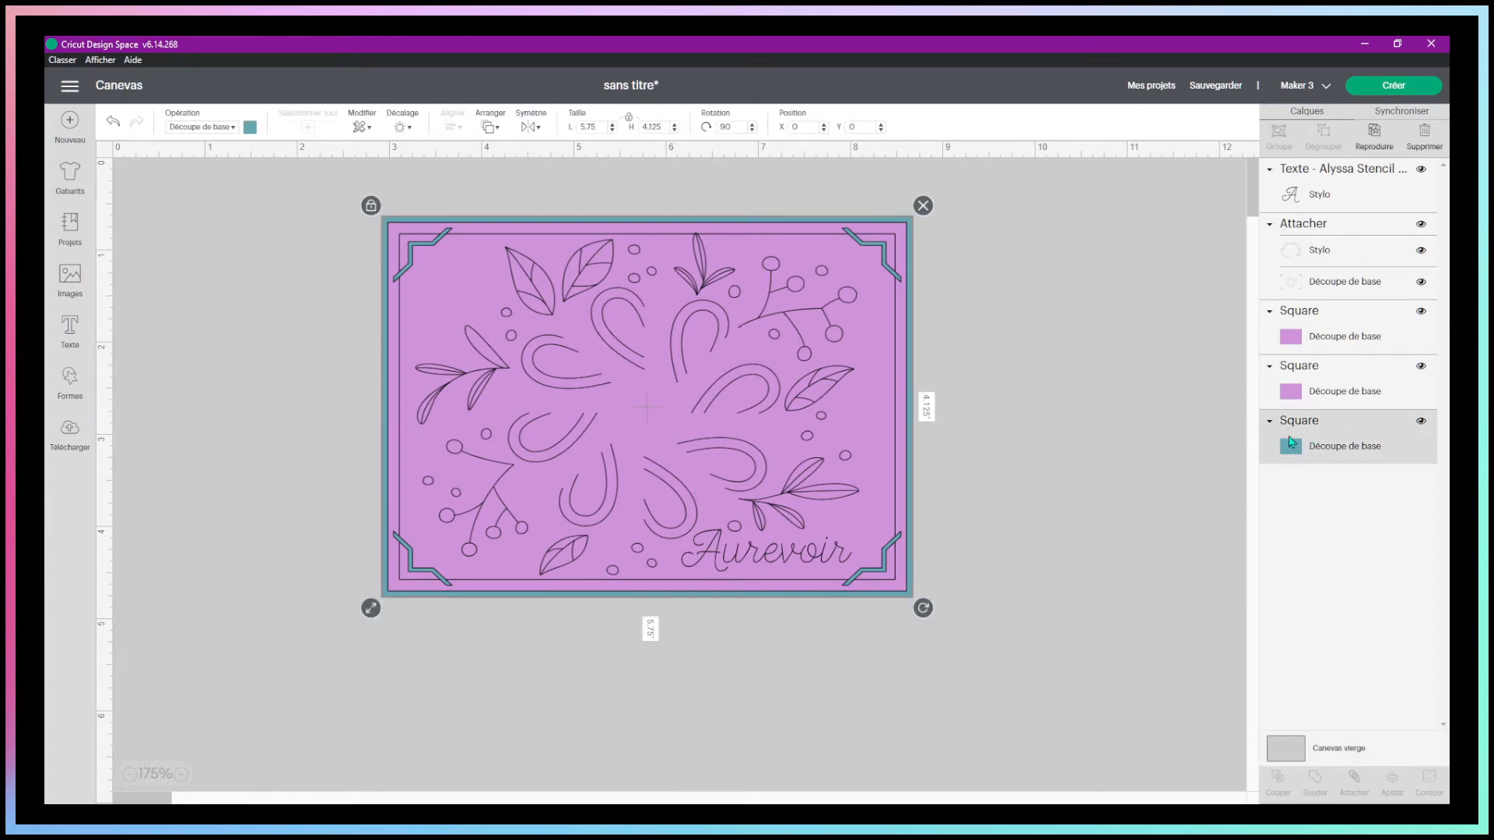
pyautogui.click(1421, 425)
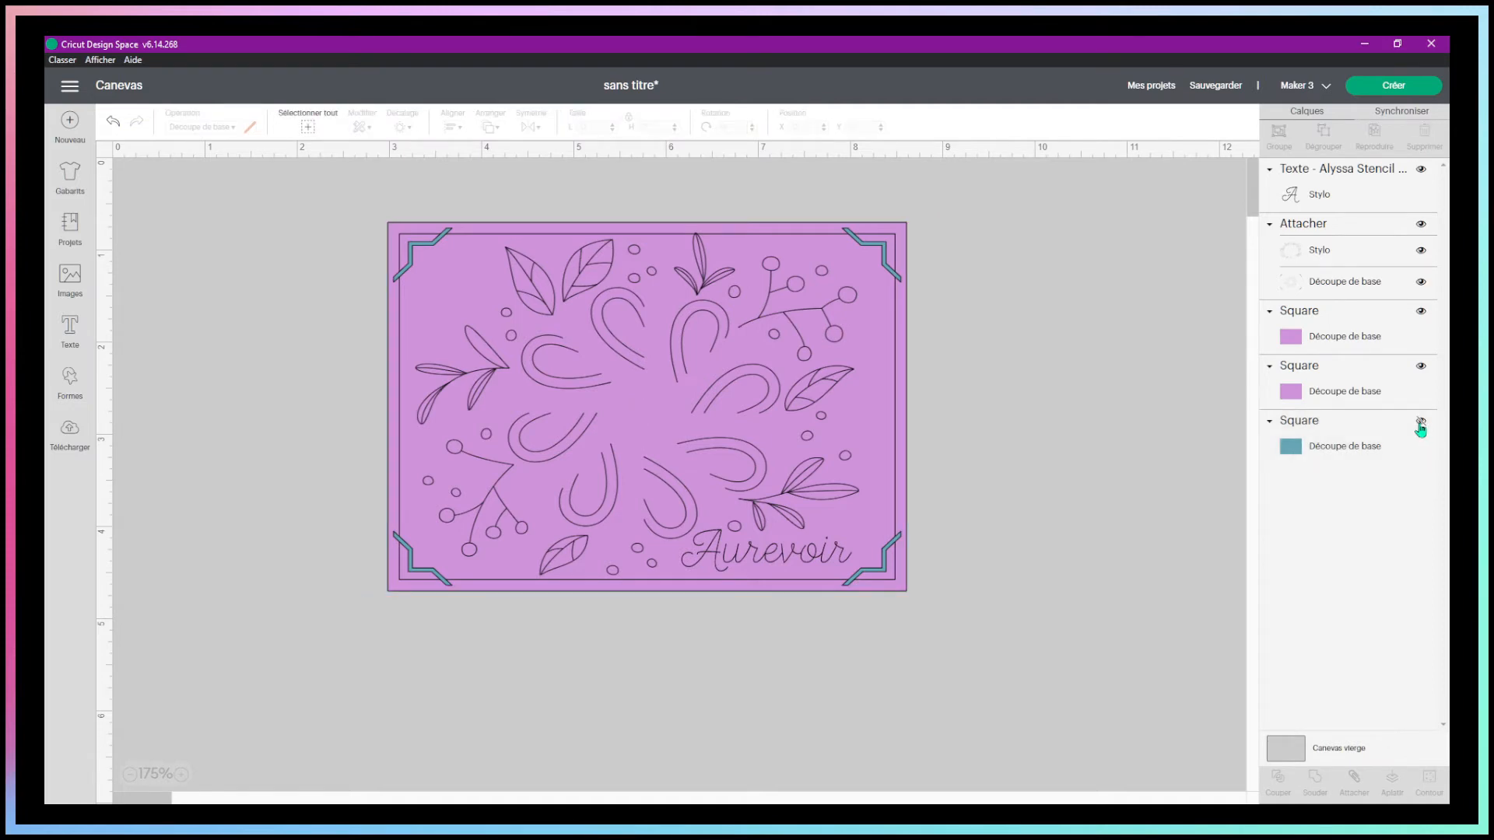
pyautogui.click(1352, 177)
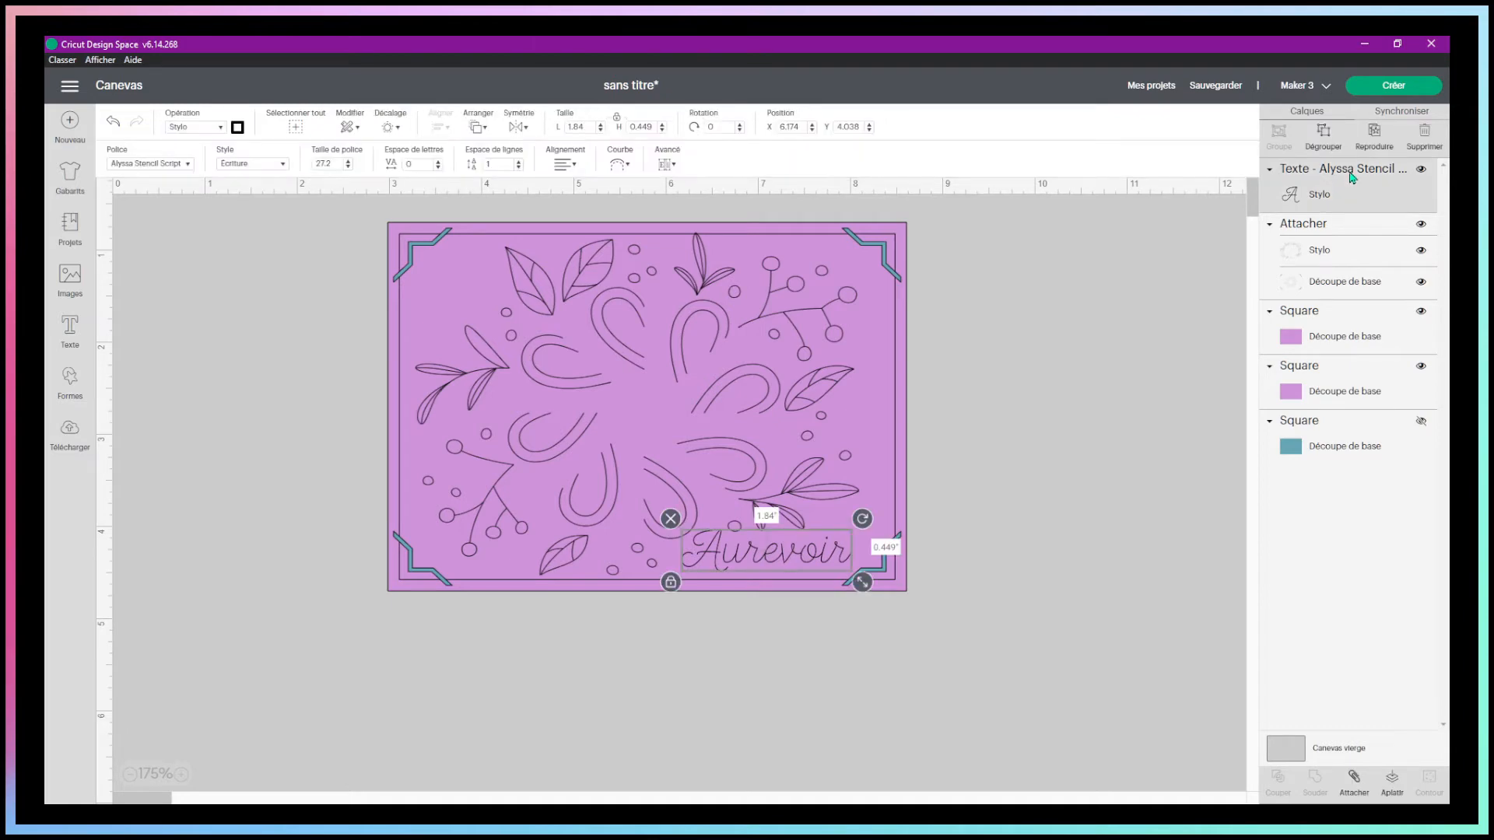
pyautogui.click(1348, 250)
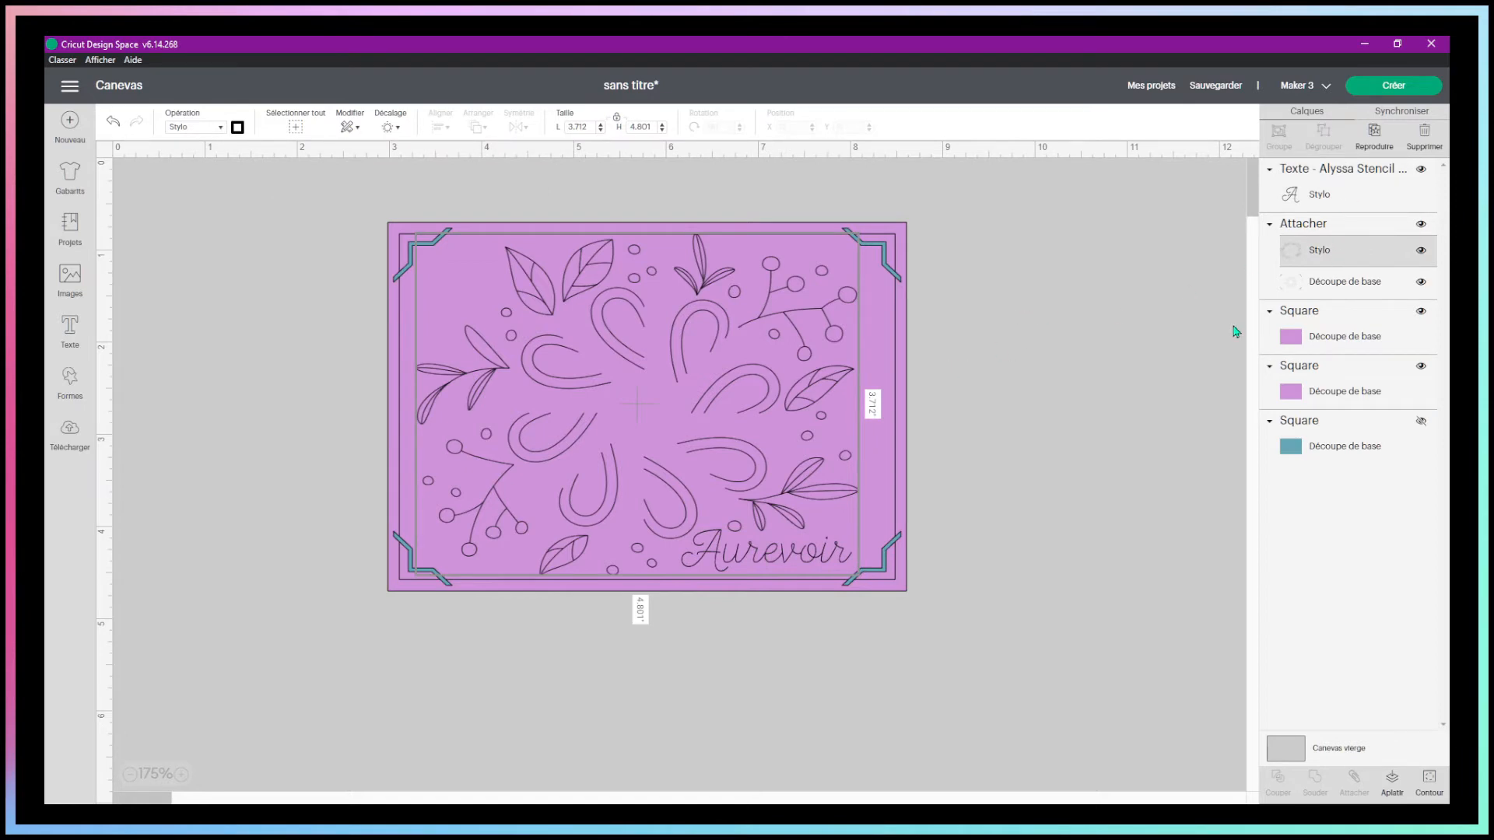
pyautogui.click(1348, 338)
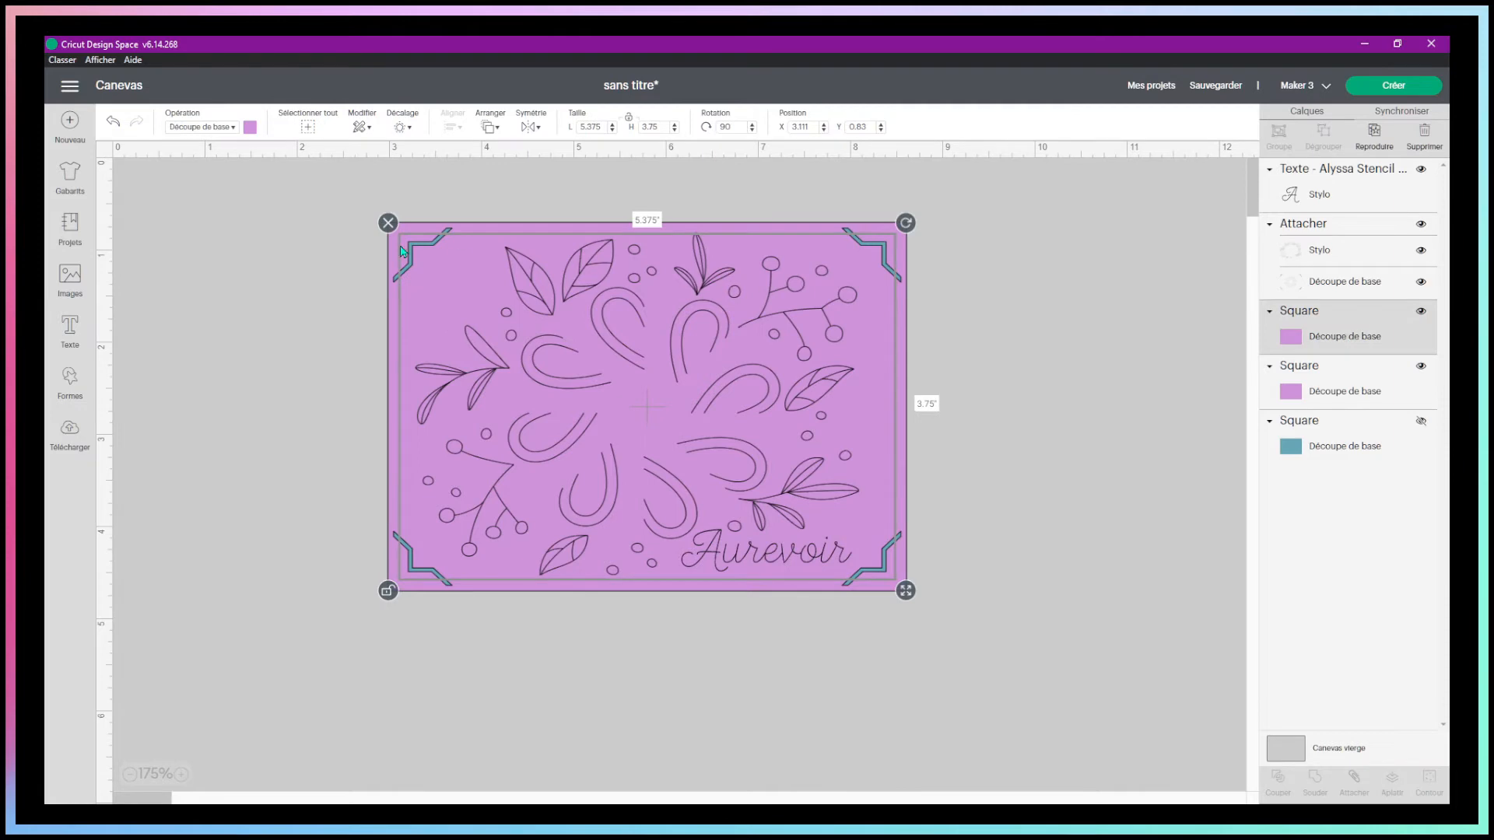
pyautogui.moveTo(470, 247); pyautogui.dragTo(490, 509)
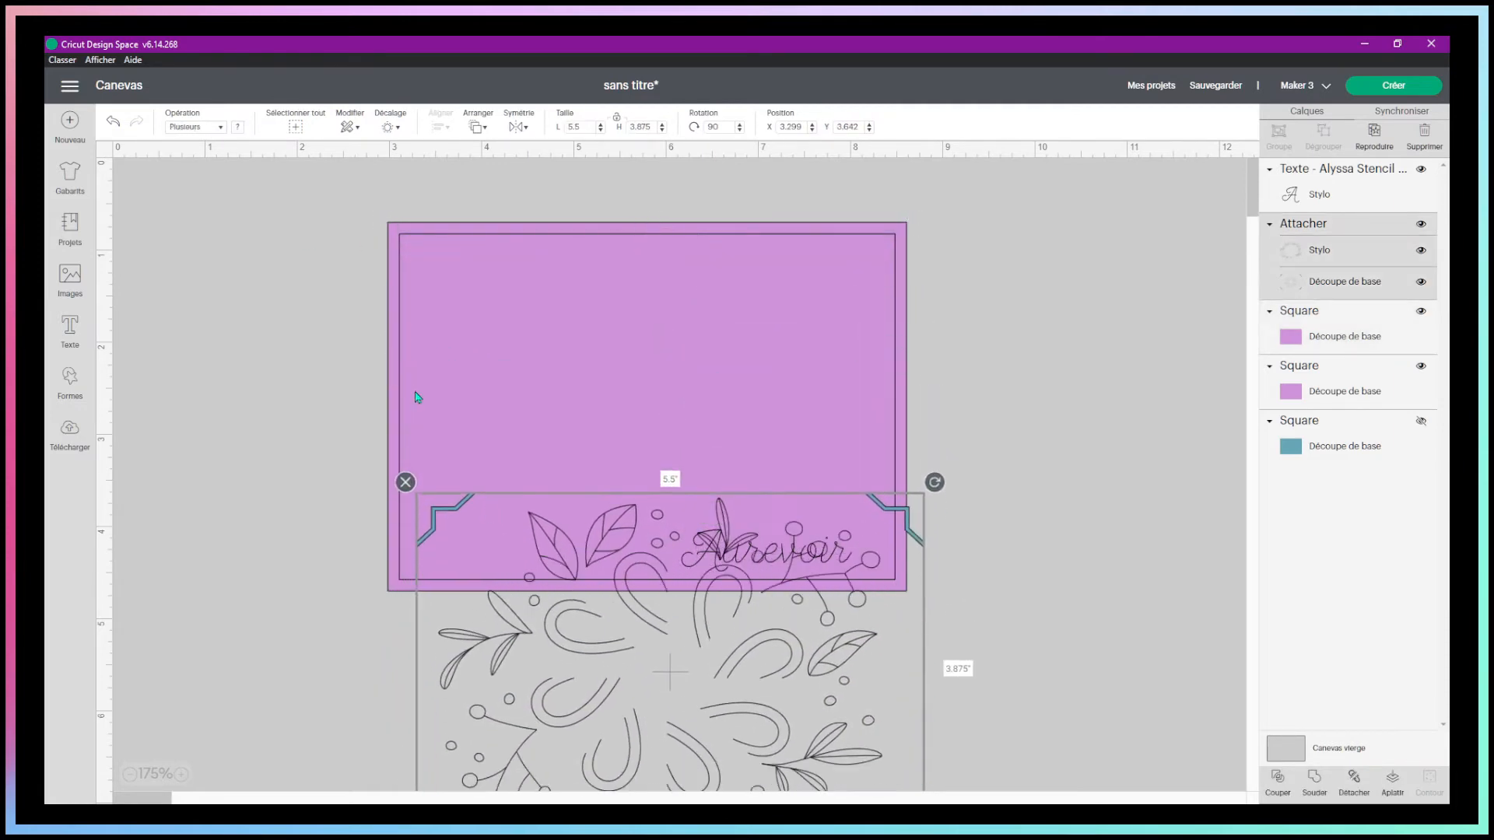
pyautogui.click(114, 122)
# Move the smaller purple square straight down to Y 4.93 so it sits just below the rest of the card.
pyautogui.click(1346, 329)
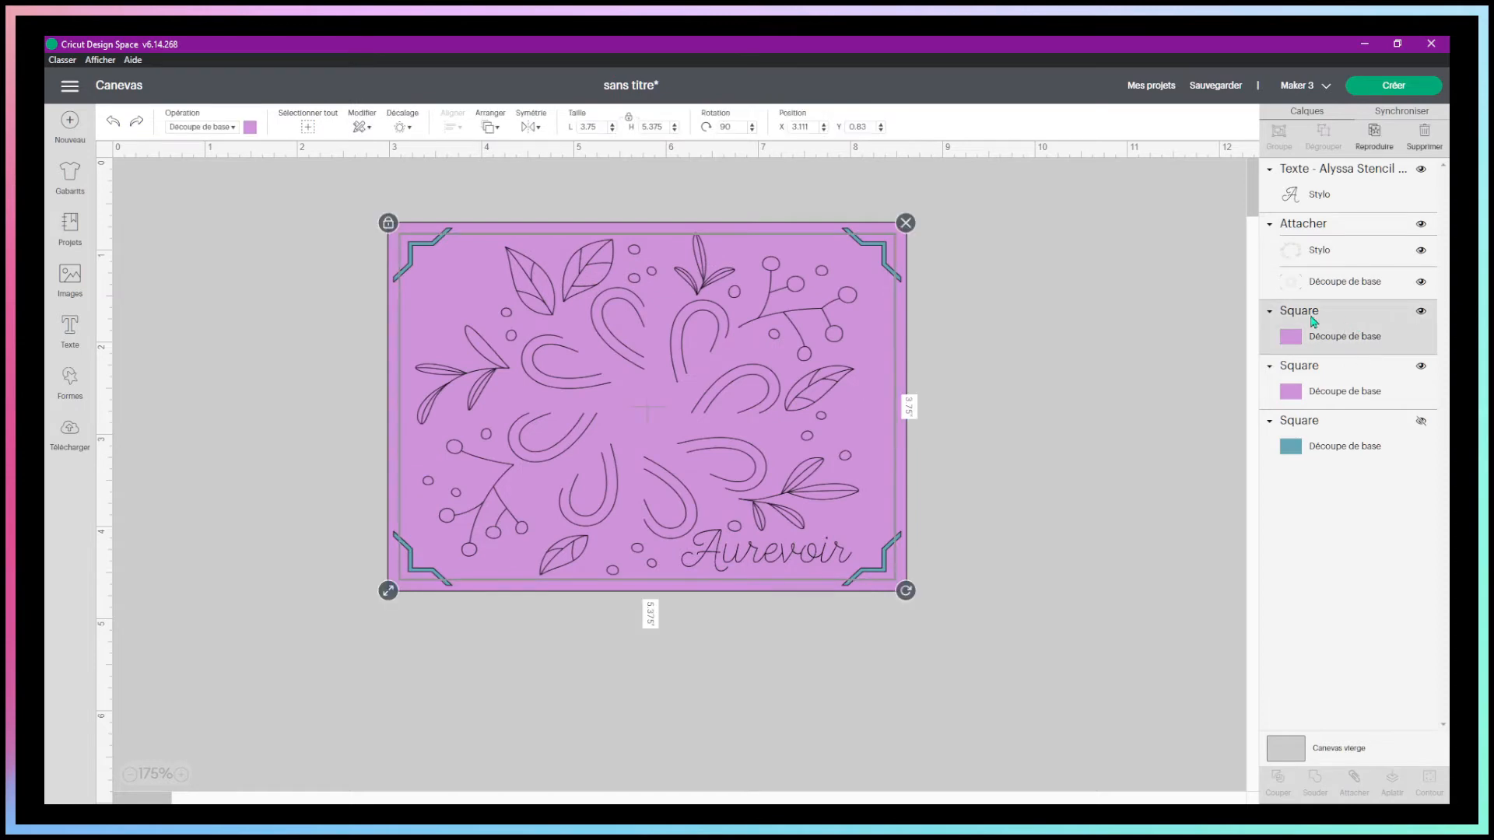
pyautogui.press('Down')
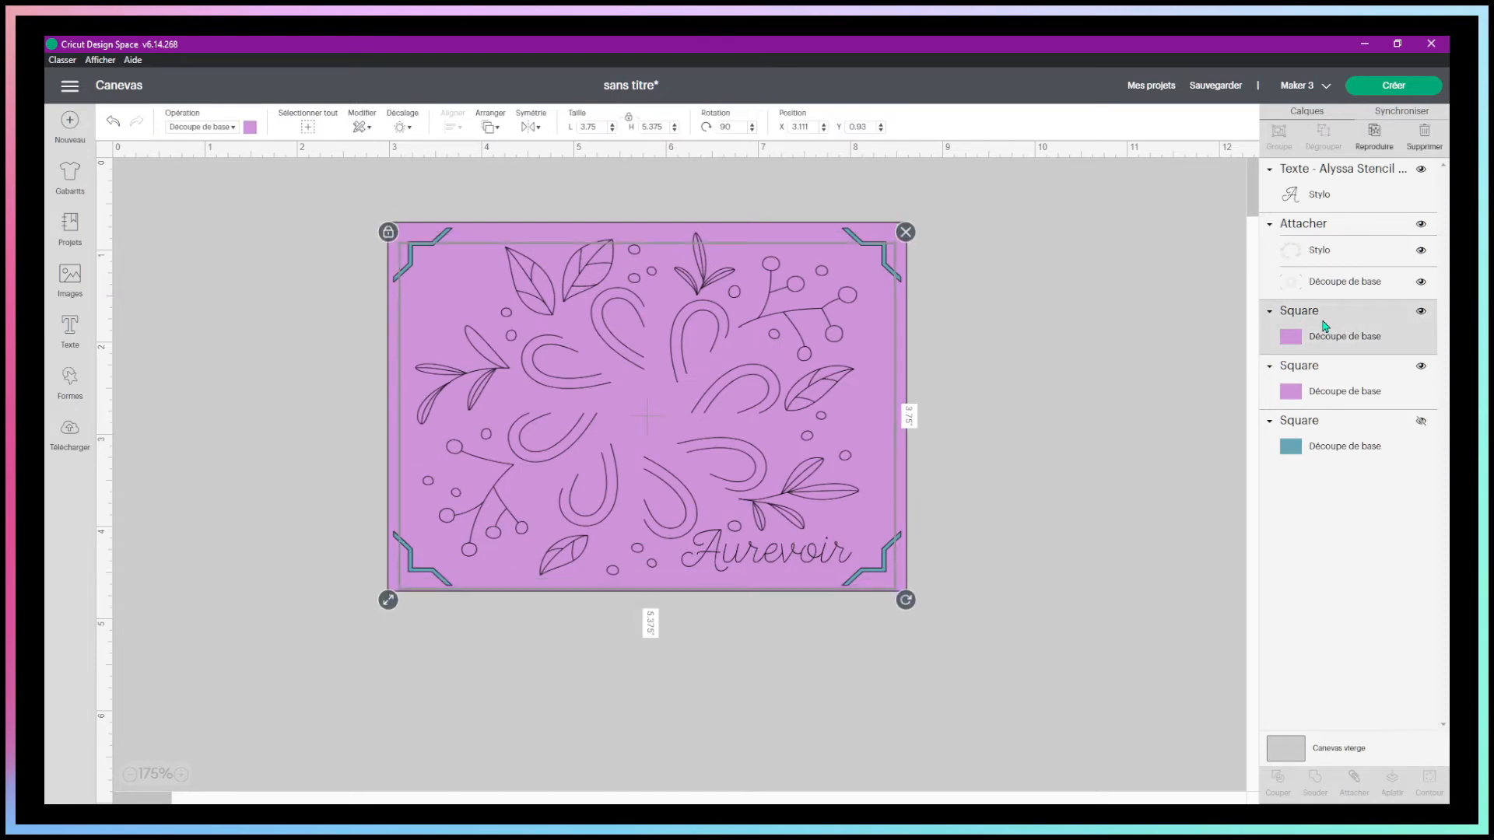
pyautogui.press('Down')
pyautogui.press('Down')
pyautogui.press('Down')
pyautogui.press('Down')
pyautogui.press('Down')
pyautogui.press('Down')
pyautogui.press('Down')
pyautogui.press('Down')
pyautogui.press('Down')
pyautogui.press('Down')
pyautogui.press('Down')
pyautogui.press('Down')
pyautogui.press('Down')
pyautogui.press('Down')
pyautogui.press('Down')
pyautogui.press('Down')
pyautogui.press('Down')
pyautogui.press('Down')
pyautogui.press('Down')
pyautogui.press('Down')
pyautogui.press('Down')
pyautogui.press('Down')
pyautogui.press('Down')
pyautogui.press('Down')
pyautogui.press('Down')
pyautogui.press('Down')
pyautogui.press('Down')
pyautogui.press('Down')
pyautogui.press('Down')
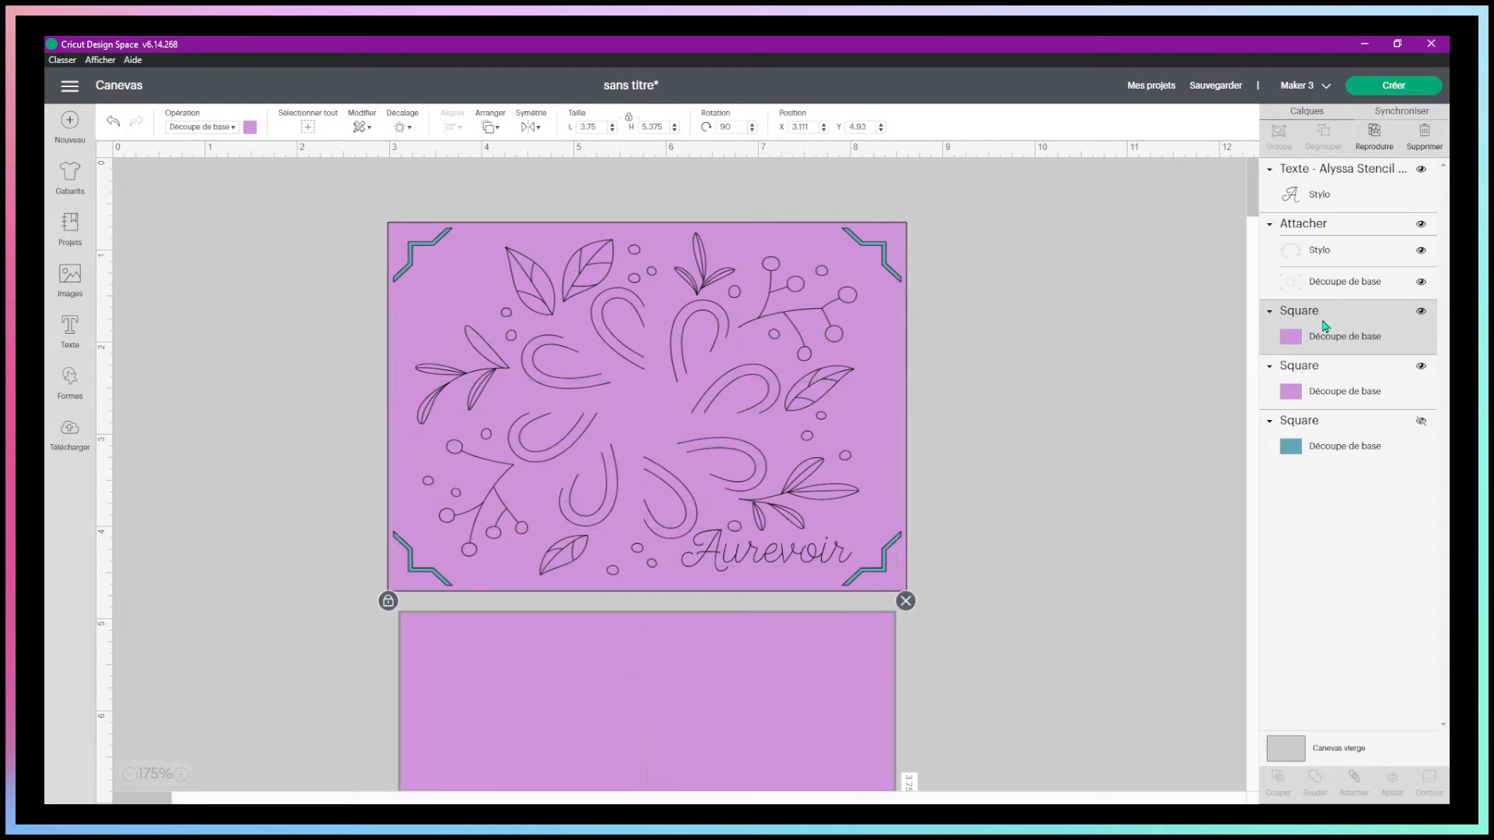
pyautogui.click(1068, 270)
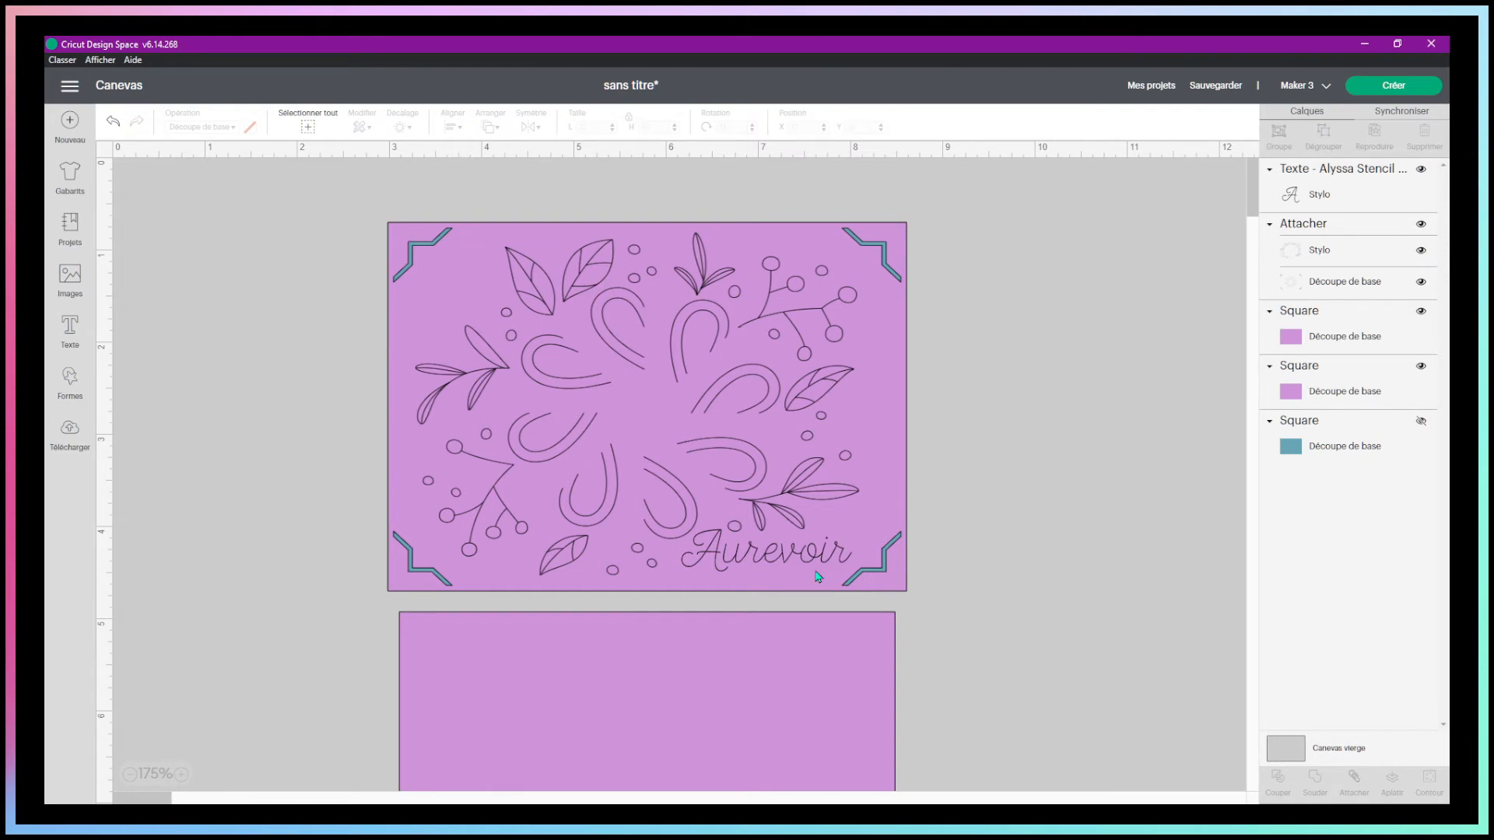
# Recolor the separated smaller square with the teal already used in the project's material colors.
pyautogui.scroll(-2, 778, 657)
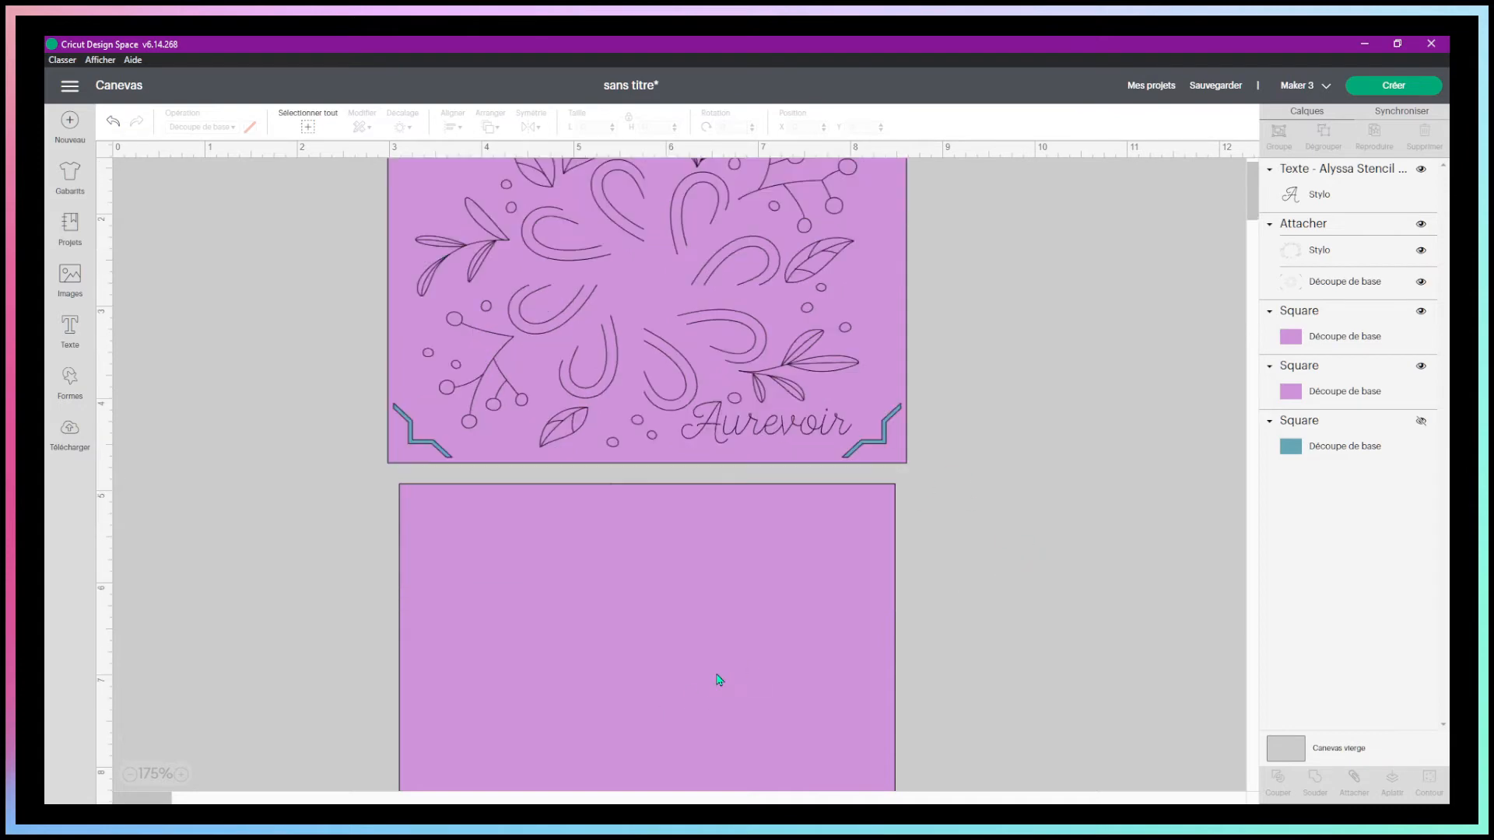
pyautogui.click(701, 630)
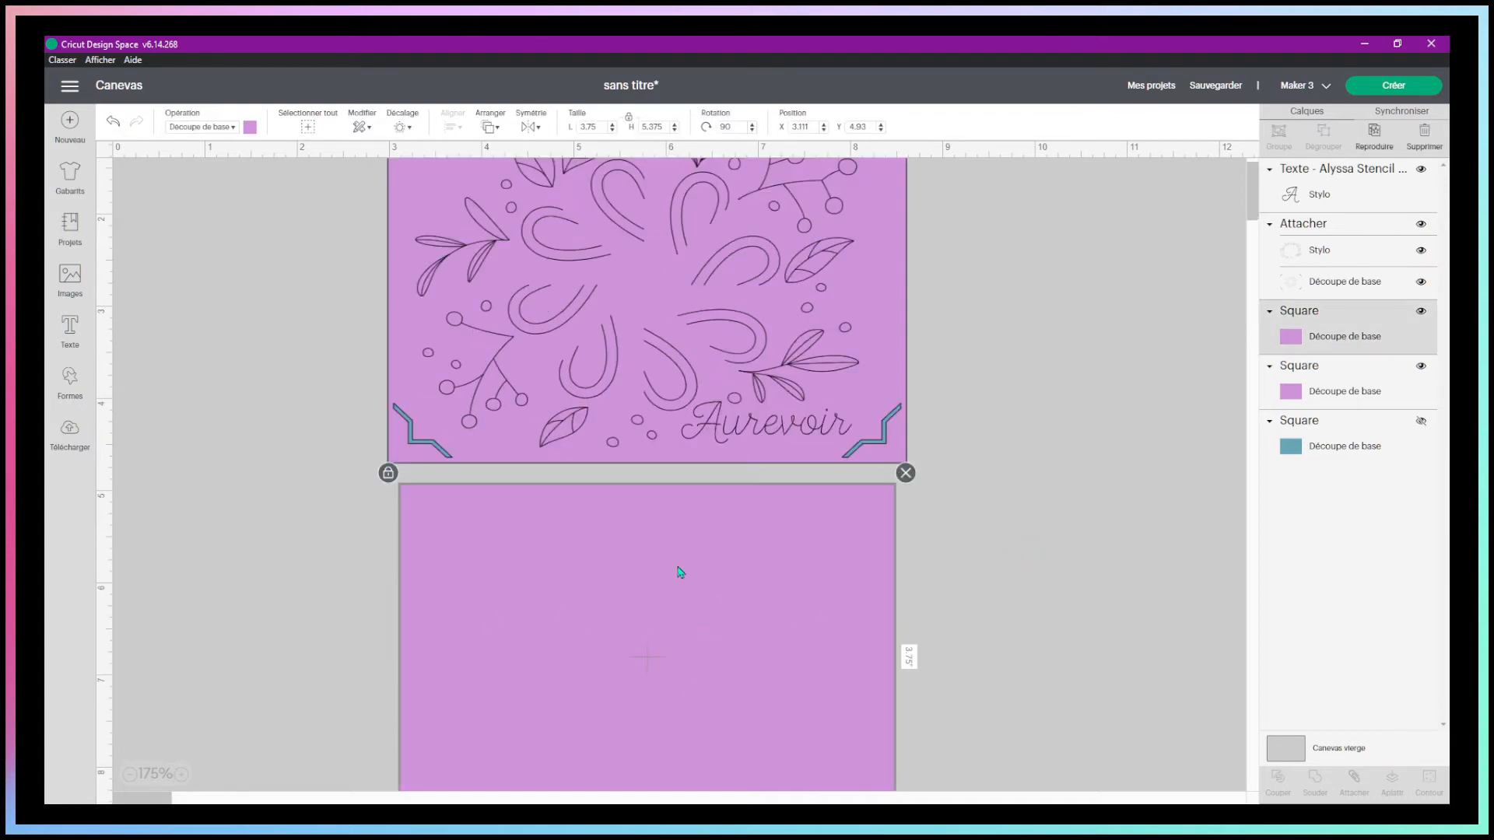
pyautogui.click(250, 127)
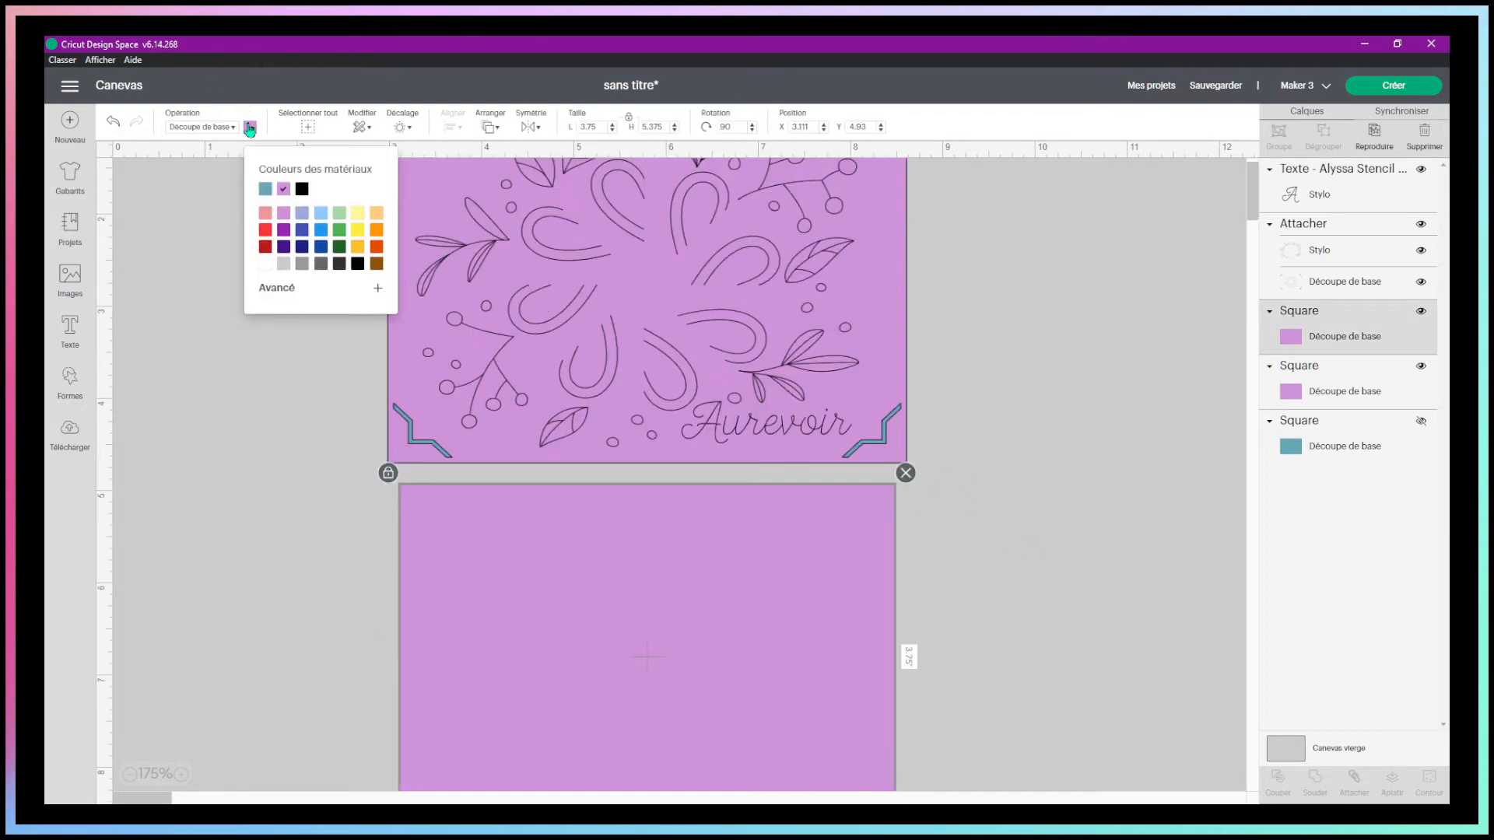
pyautogui.click(265, 190)
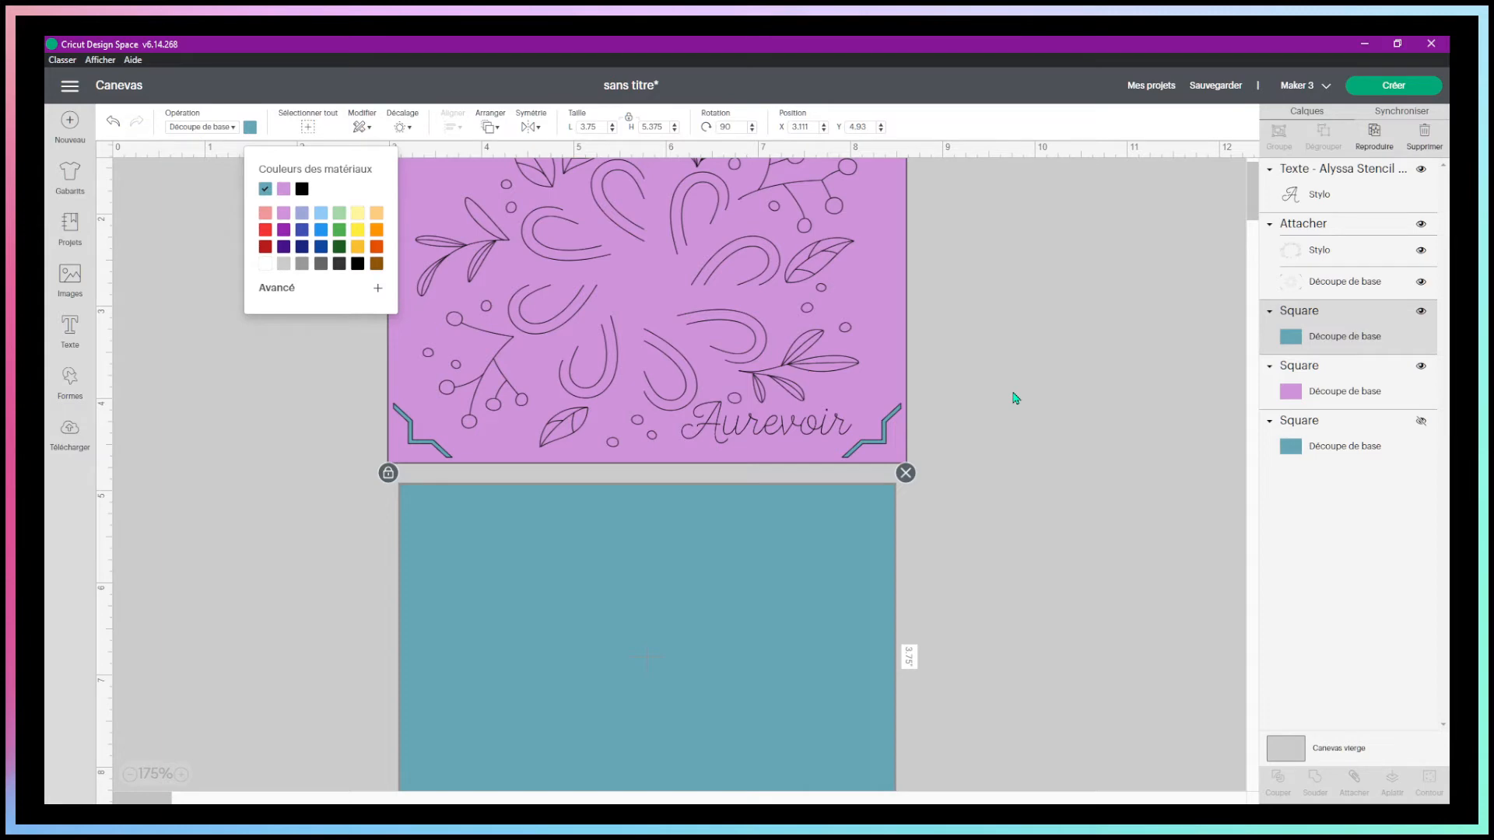
pyautogui.click(1058, 414)
pyautogui.scroll(3, 1054, 411)
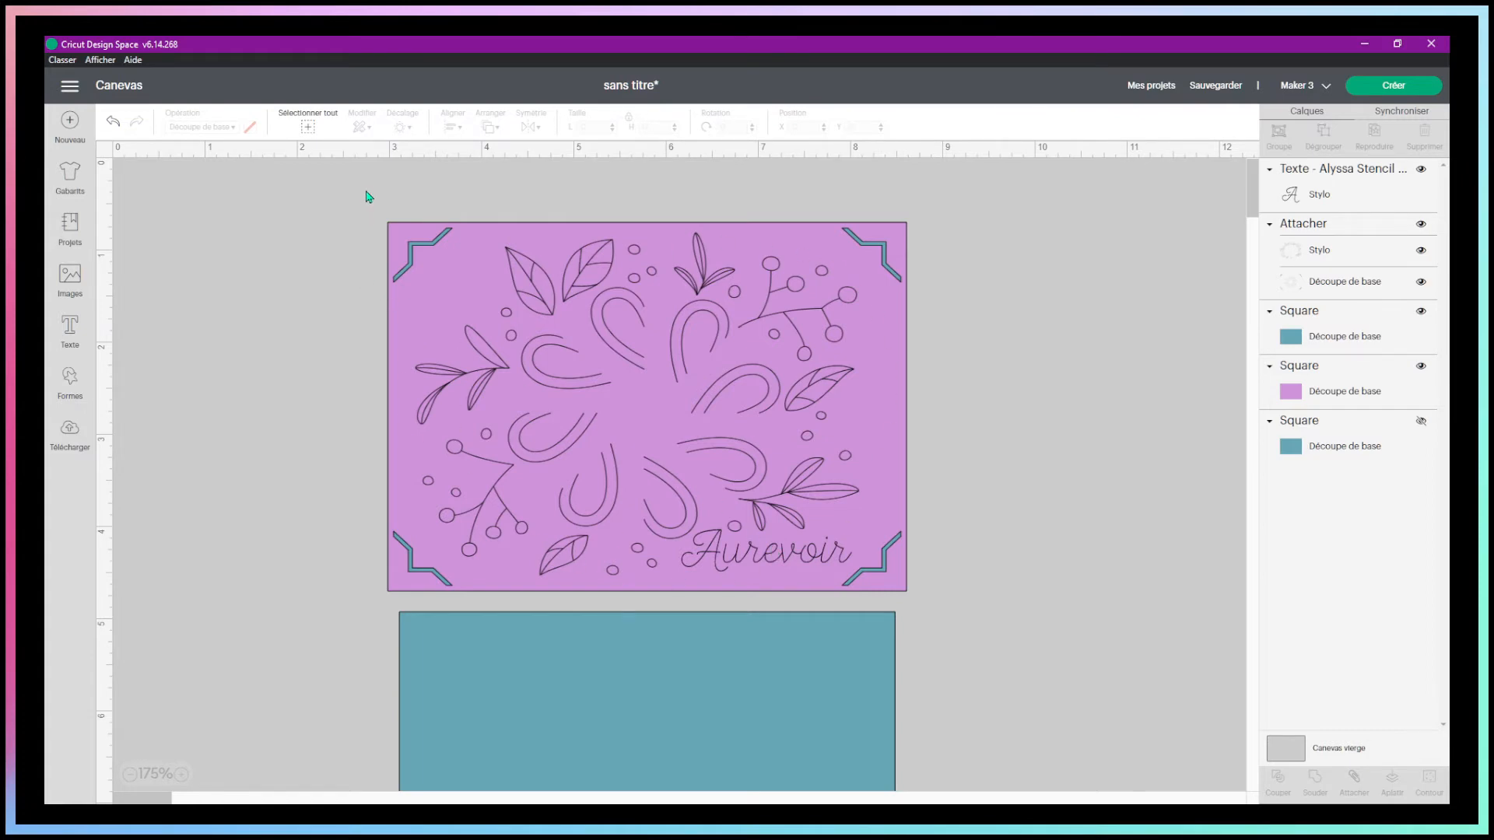
# Attach the "Aurevoir" text, the floral design and the larger purple square together.
pyautogui.moveTo(365, 191); pyautogui.dragTo(935, 601)
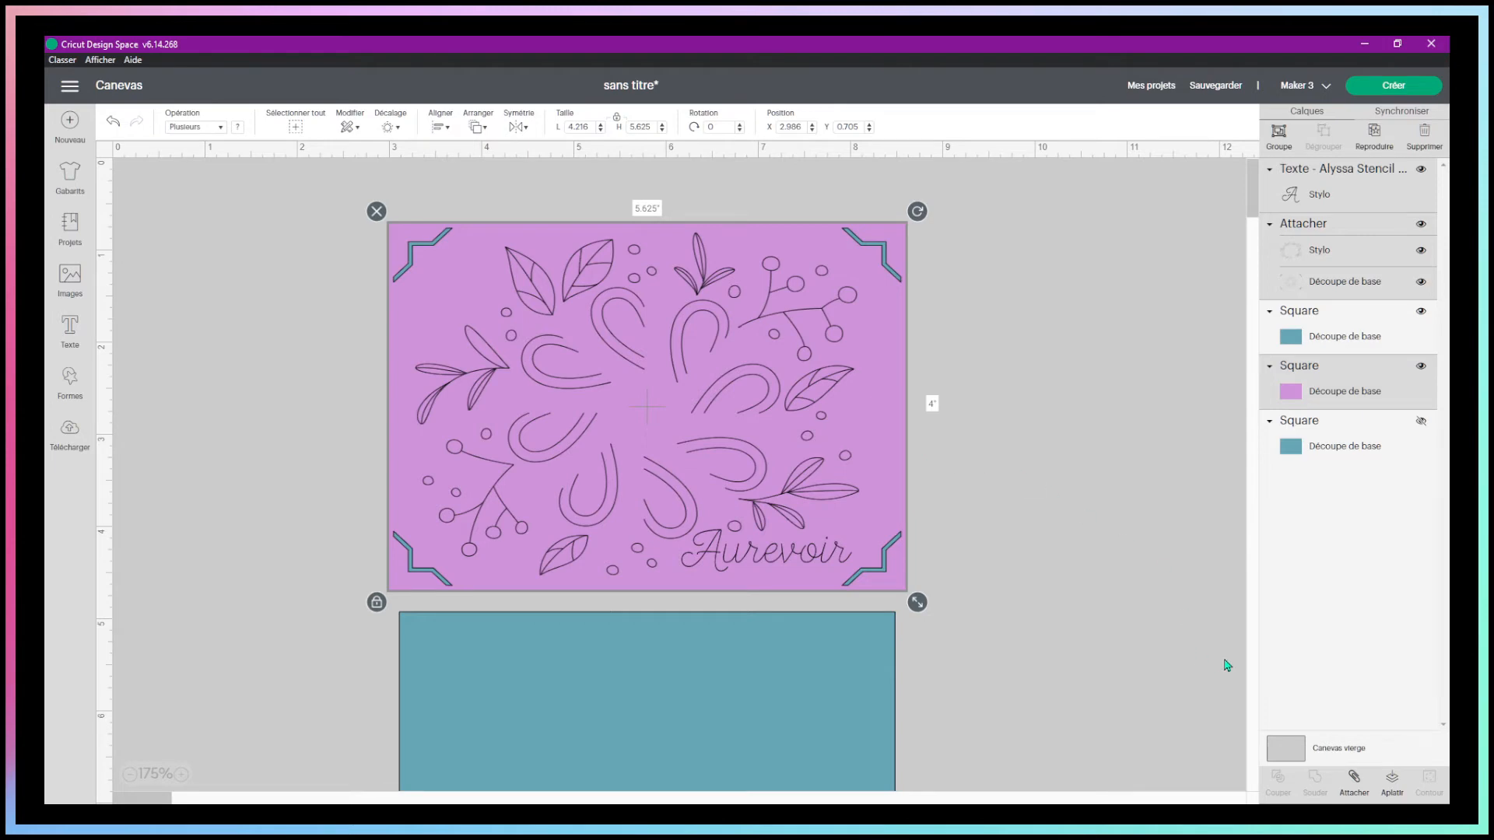
pyautogui.click(1354, 782)
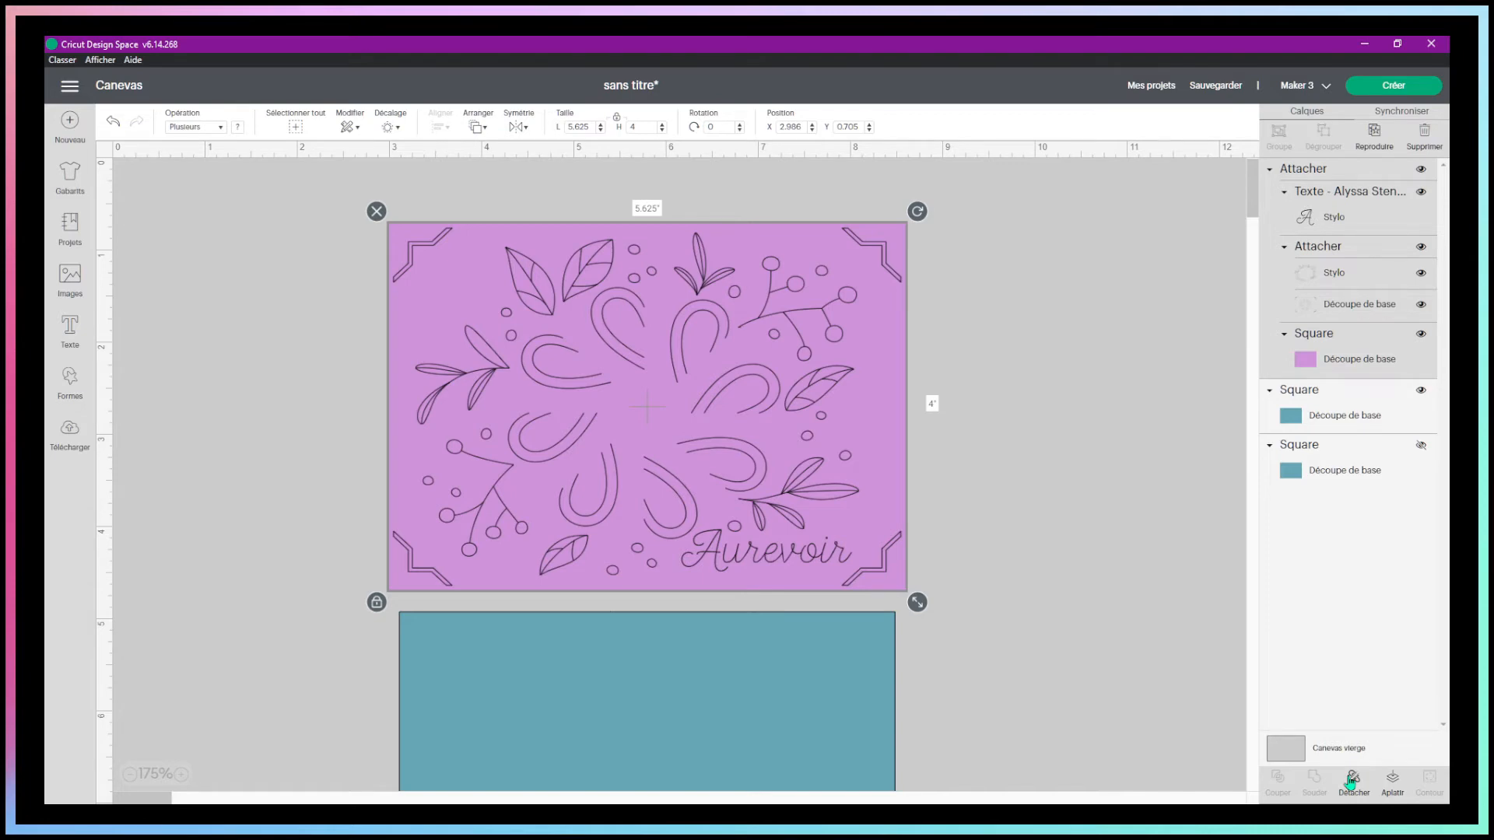
pyautogui.click(1115, 247)
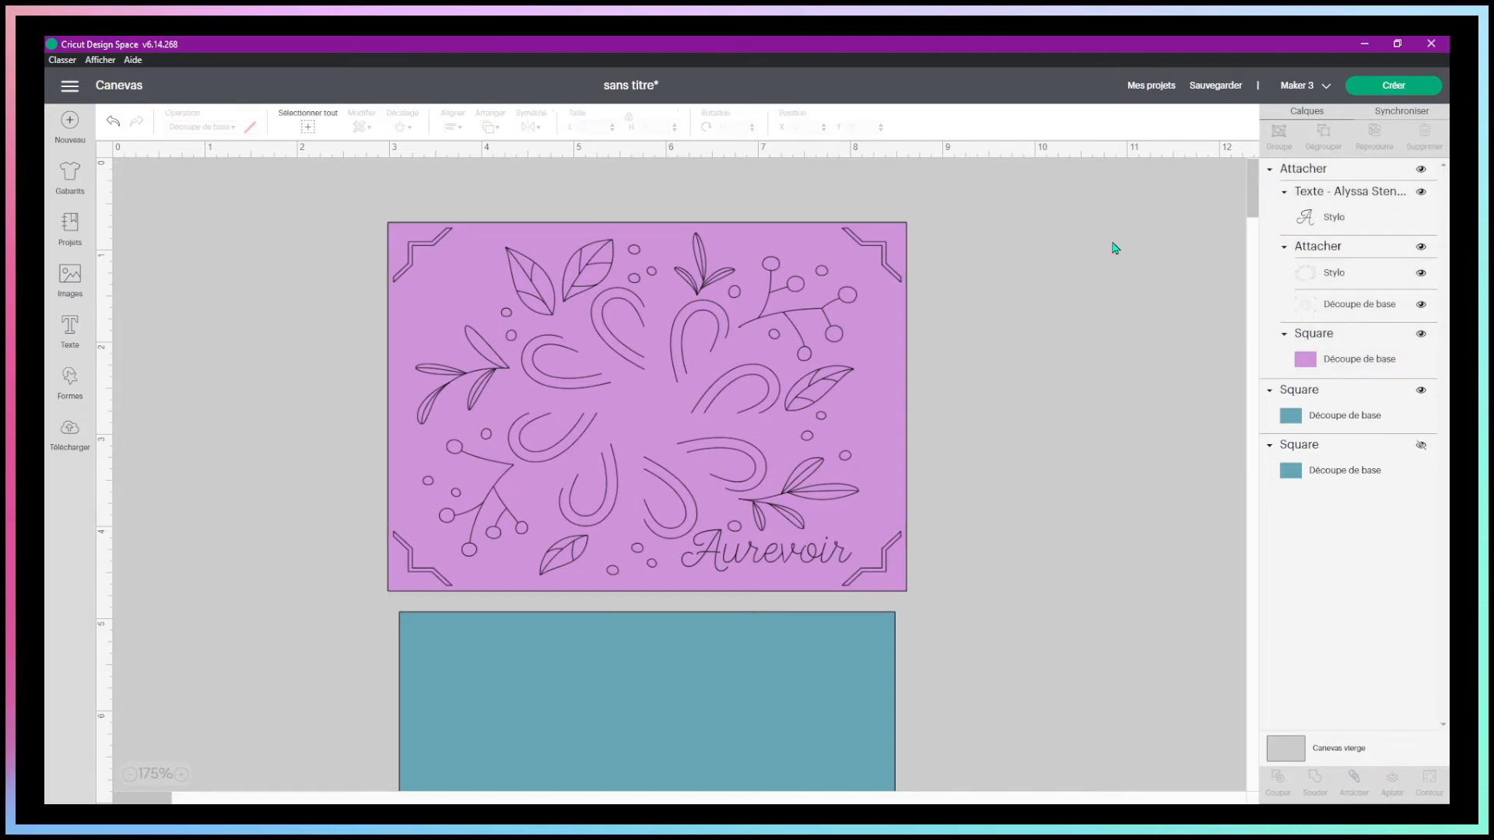
# Prepare the project with on-mat loading for all materials and check the layouts of the teal and purple mats.
pyautogui.click(1393, 85)
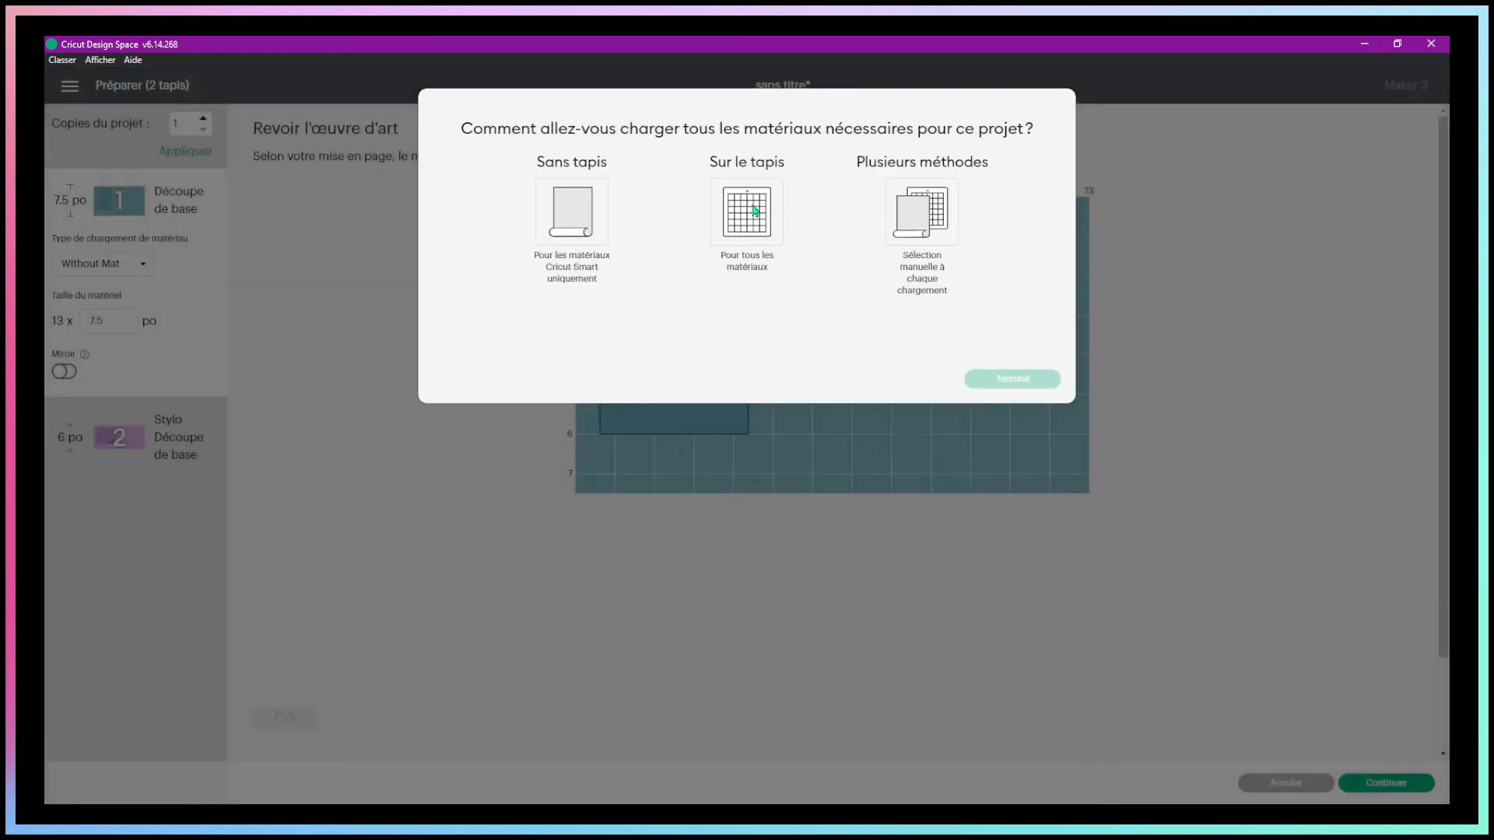
pyautogui.click(753, 210)
pyautogui.click(1023, 381)
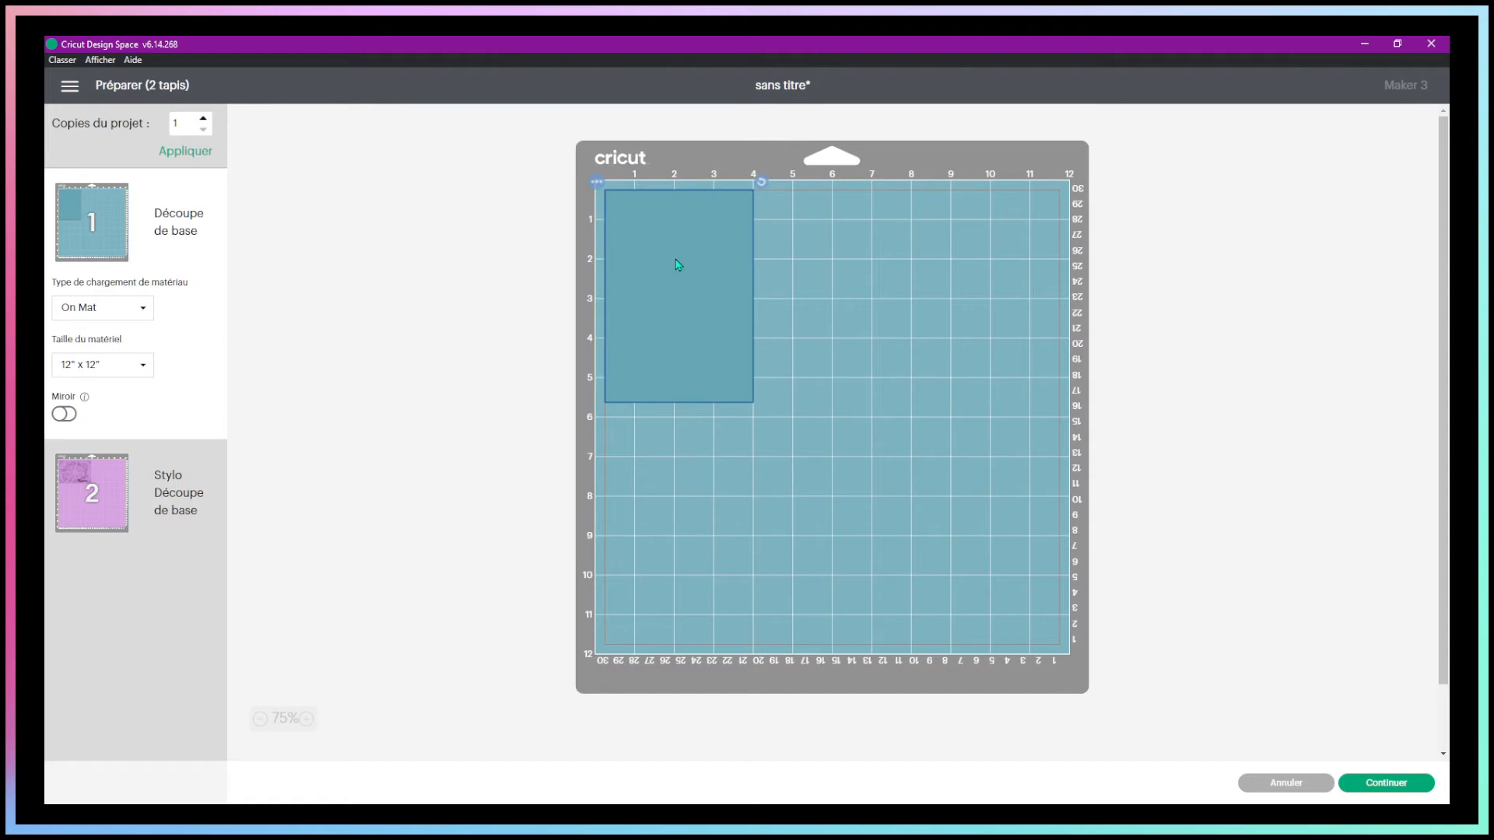
pyautogui.click(176, 458)
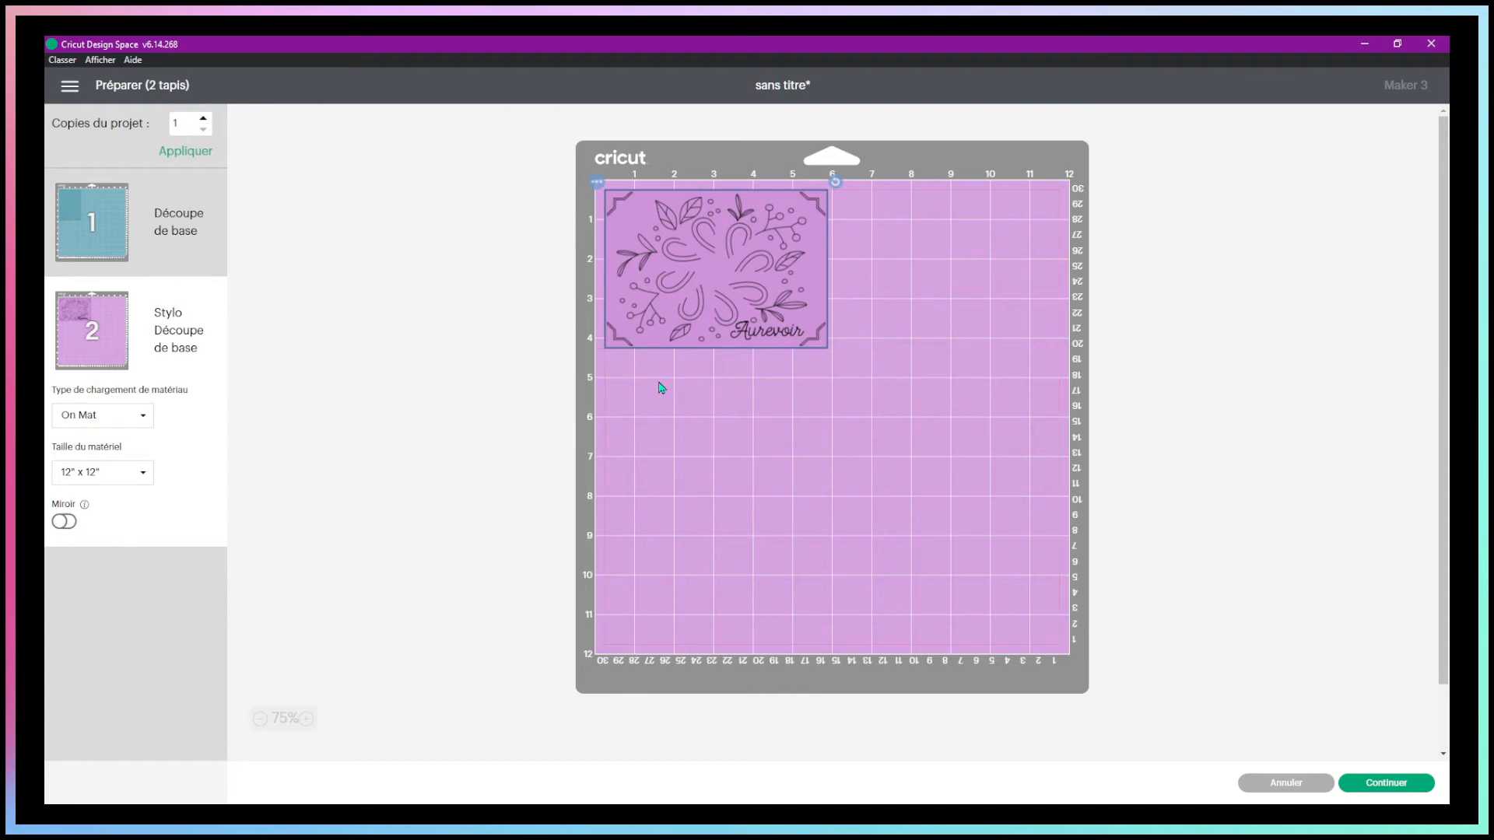
pyautogui.click(805, 406)
pyautogui.click(215, 242)
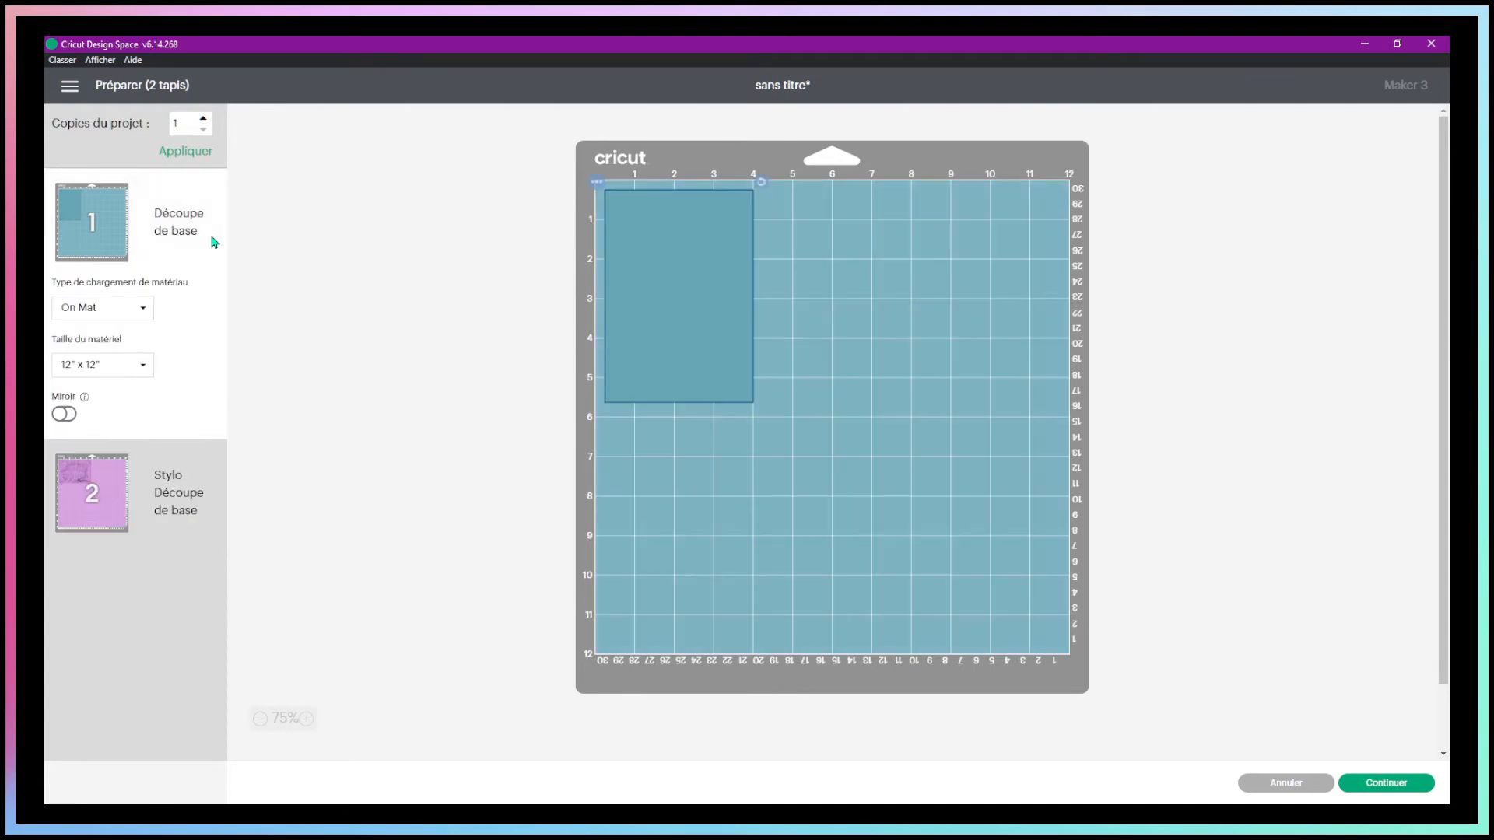